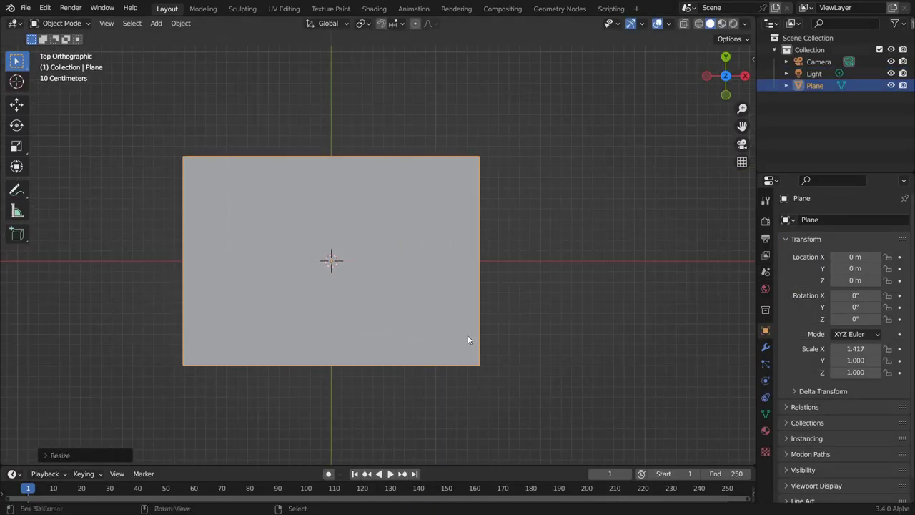
Apply the stretched plane's scale and switch into Edit Mode.
key("ctrl+a")
left_click(429, 312)
key("Tab")
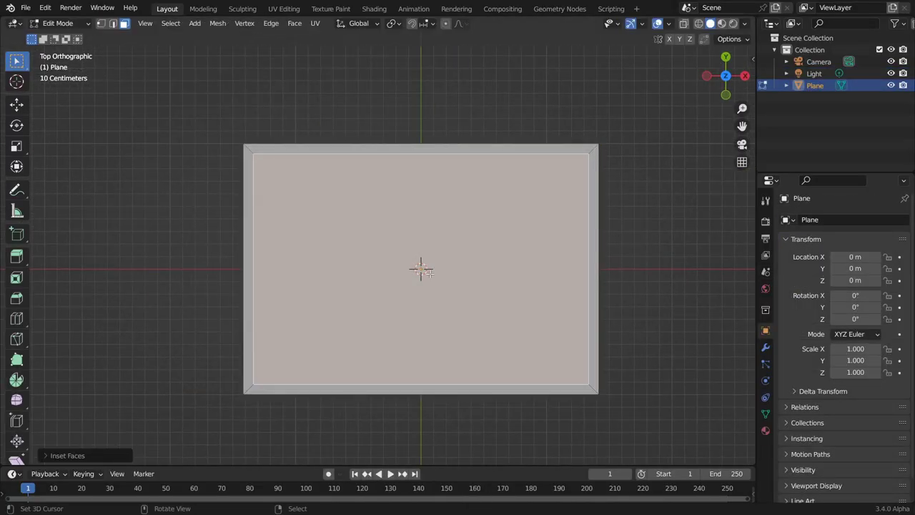
Delete the inset's inner face to leave an open border frame.
key("x")
left_click(429, 272)
middle_click_drag(429, 272, 400, 235)
key("KP_7")
key("2")
Pull the frame's top middle edge down to form a notch.
key("ctrl+r")
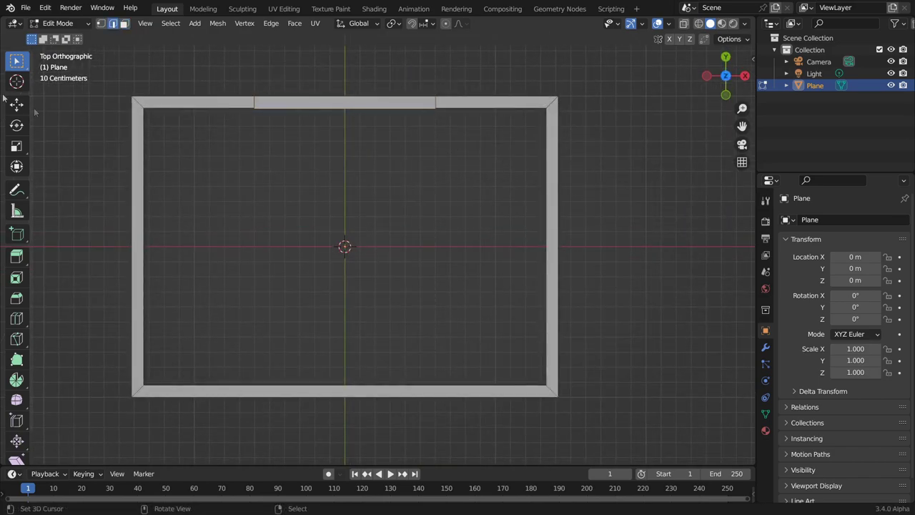
left_click(17, 103)
left_click_drag(331, 60, 330, 99)
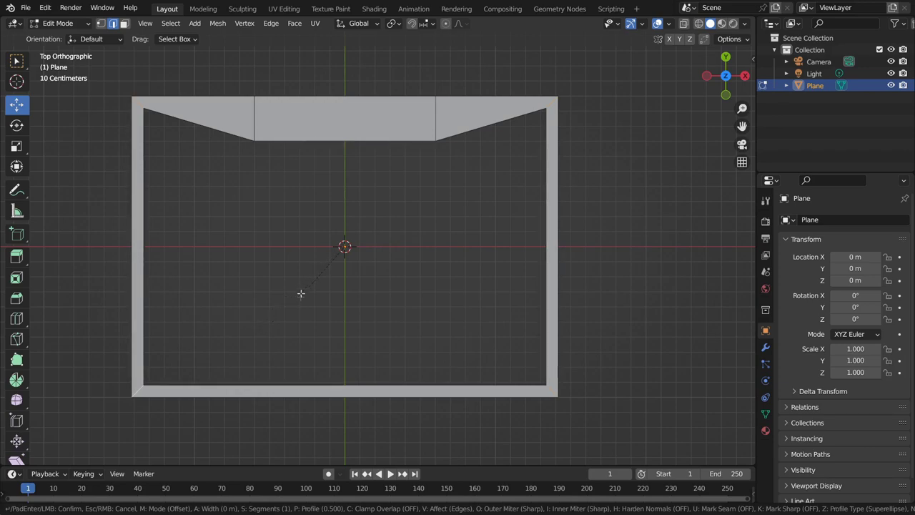
key("shift+s")
left_click(329, 339)
mouse_move(329, 339)
middle_mouse_down()
mouse_move(371, 222)
mouse_move(443, 194)
mouse_move(341, 253)
middle_mouse_up()
Extrude the frame into a raised lip and bevel its corners.
key("e")
left_click(370, 222)
key("ctrl+b")
key("Escape")
key("KP_7")
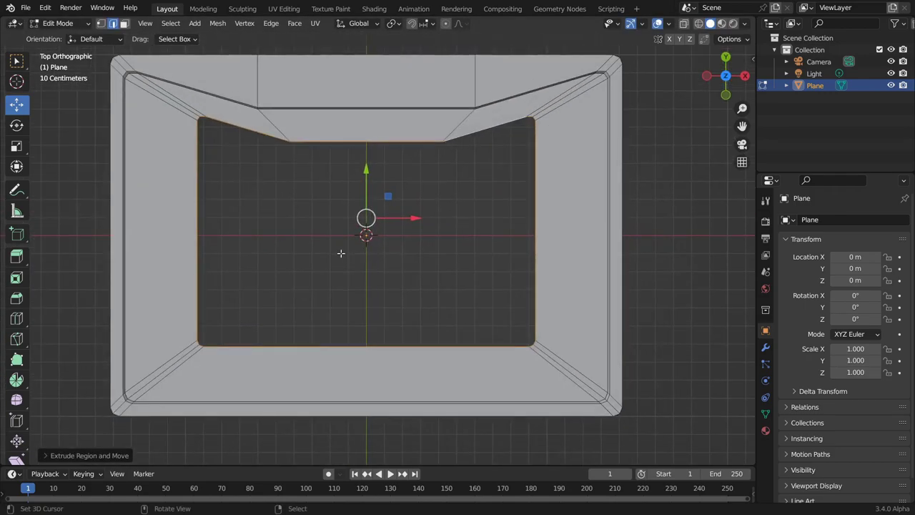
key("ctrl+z")
key("Escape")
middle_click_drag(320, 232, 376, 248)
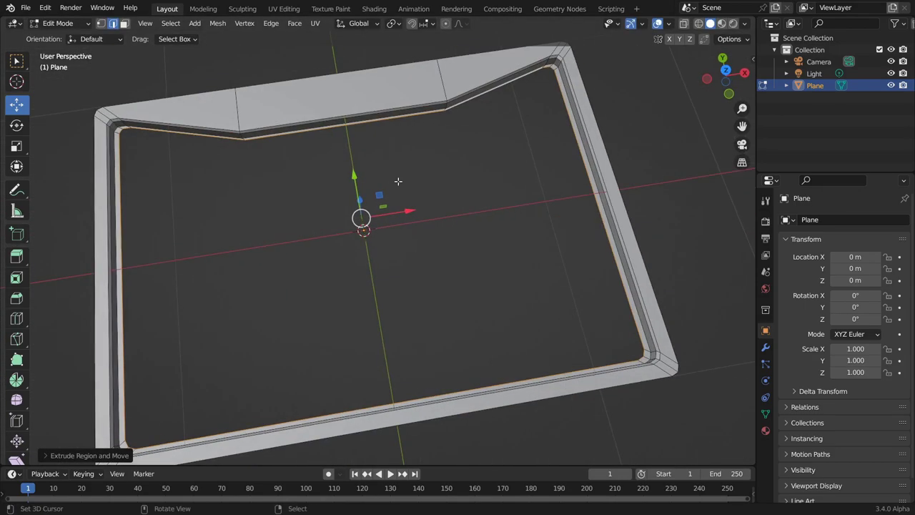
key("KP_7")
Add a new plane inside the frame and scale it down.
key("shift+a")
left_click(343, 247)
key("s")
left_click(526, 258)
Widen the inner plane along the X axis.
key("s")
key("x")
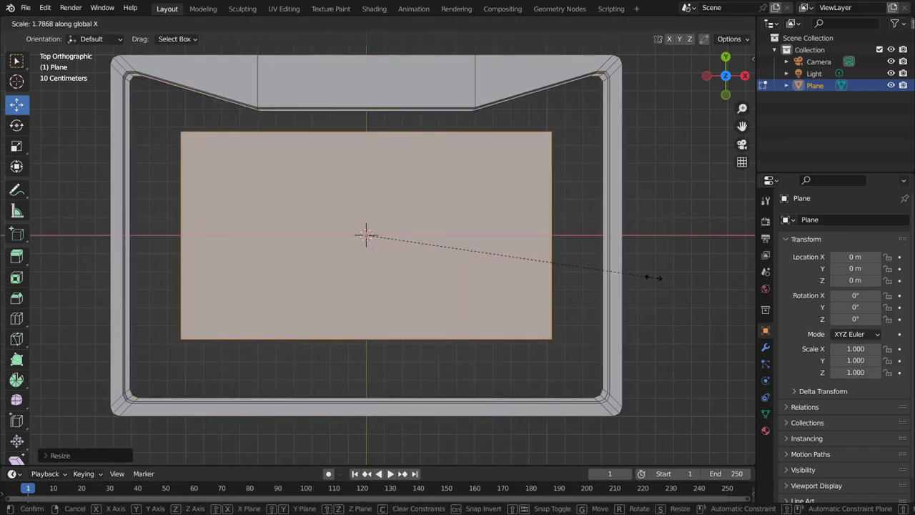
left_click(653, 275)
key("KP_3")
middle_click_drag(515, 229, 428, 216)
Extrude the inner plane's face upward into a slab.
key("3")
left_click(408, 230)
key("KP_3")
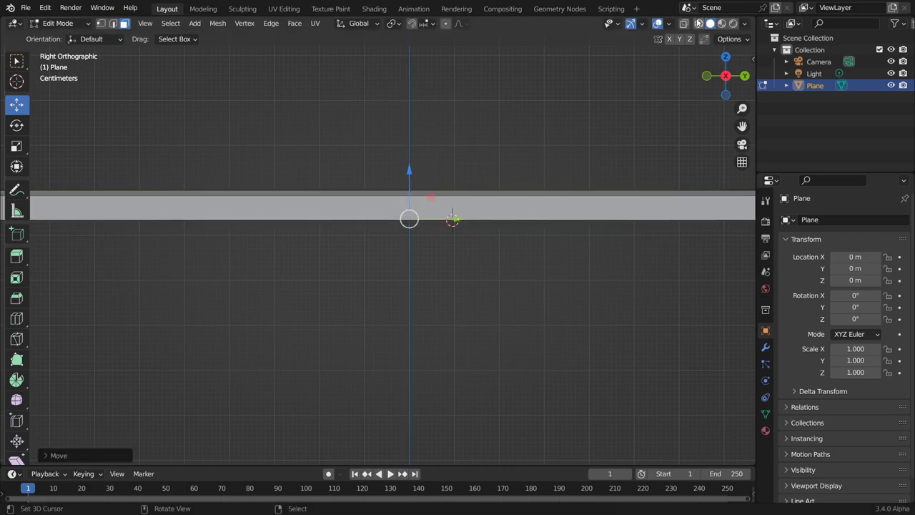
key("e")
left_click(484, 300)
key("KP_7")
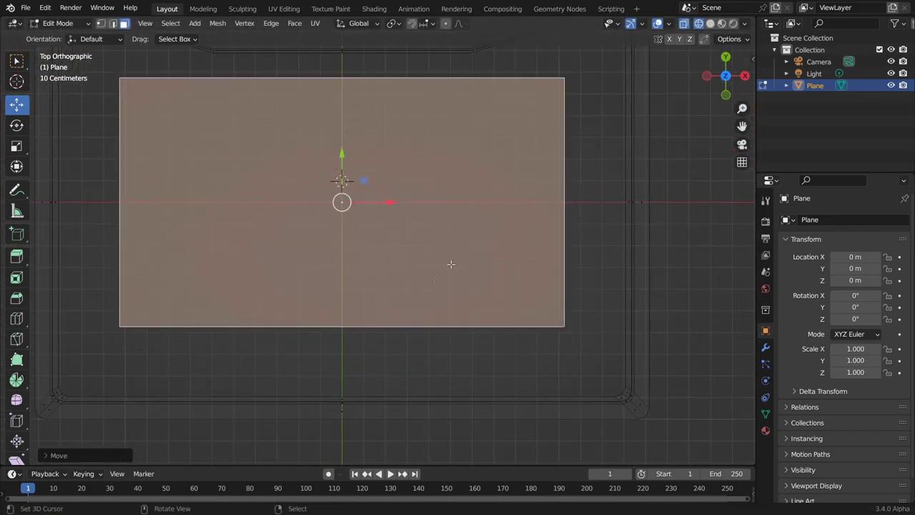
Bevel the slab's four corner edges, then place the 3D cursor below it.
key("2")
middle_click_drag(479, 282, 226, 386)
key("alt+a")
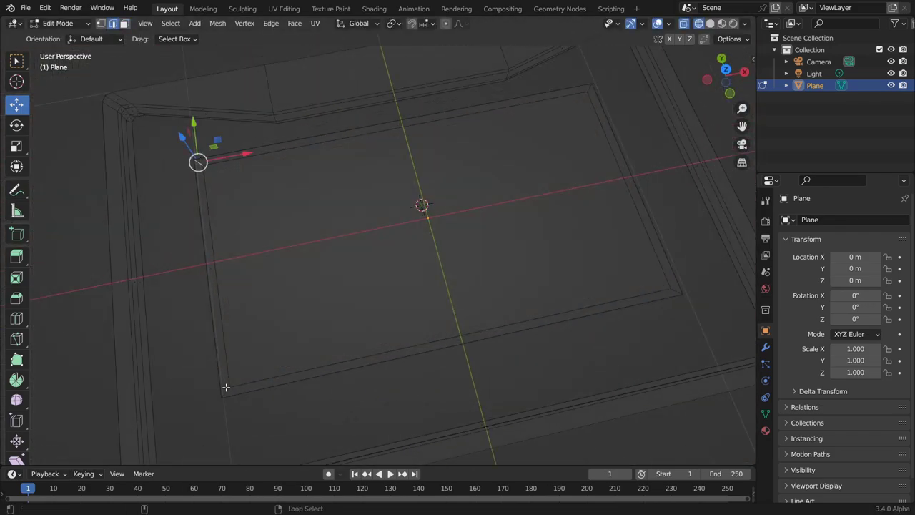
left_click(601, 215)
middle_click_drag(601, 216, 543, 243)
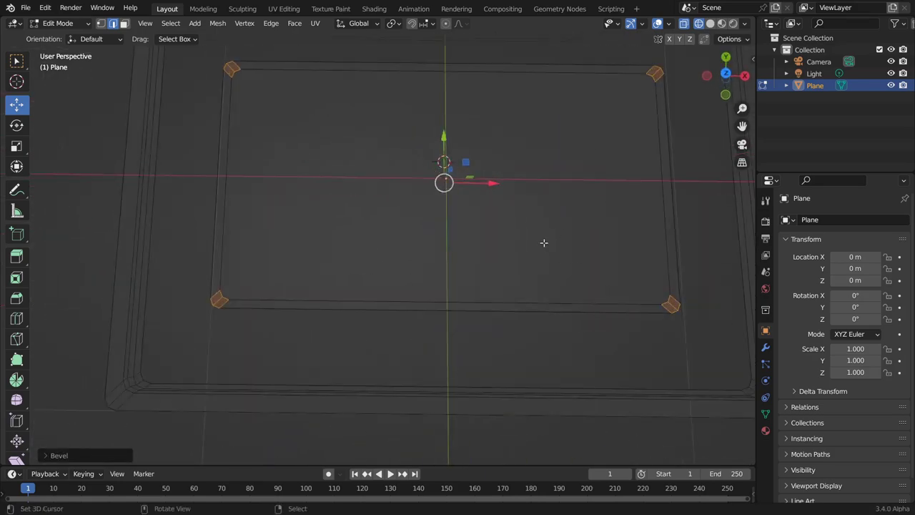
key("KP_7")
right_click(315, 289, "shift")
key("shift+a")
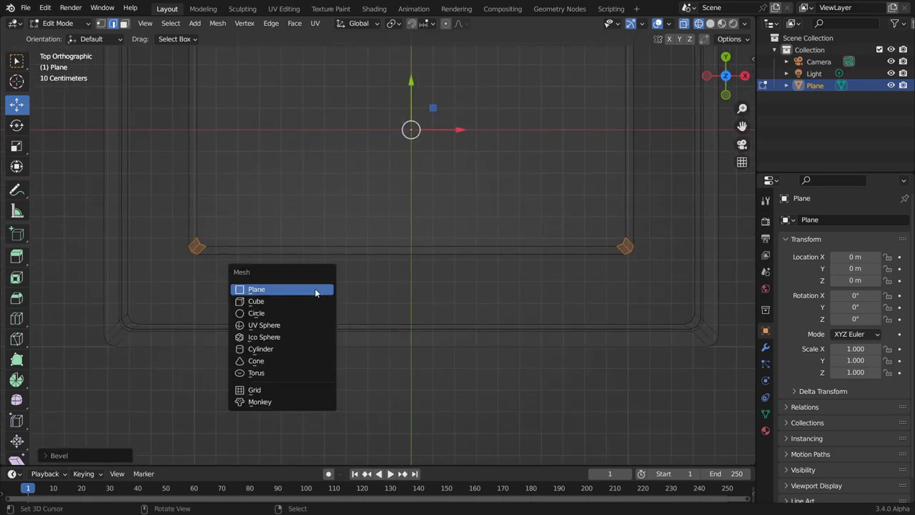
Add a plane scaled to 0.15 below the slab and duplicate it beside the original.
left_click(317, 291)
type("s0.15")
key("Return")
right_click(409, 291)
key("shift+d")
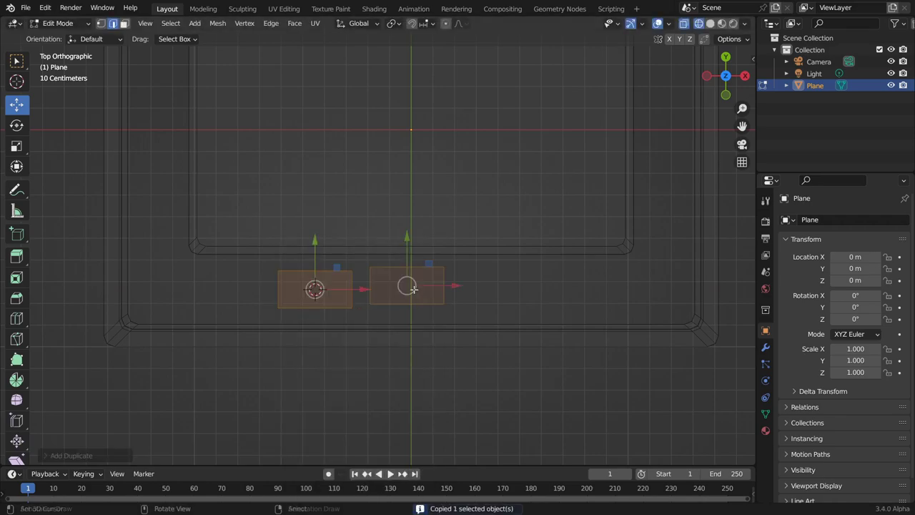
left_click(608, 292)
Reposition the two small planes so they sit apart in a row.
key("l")
key("g")
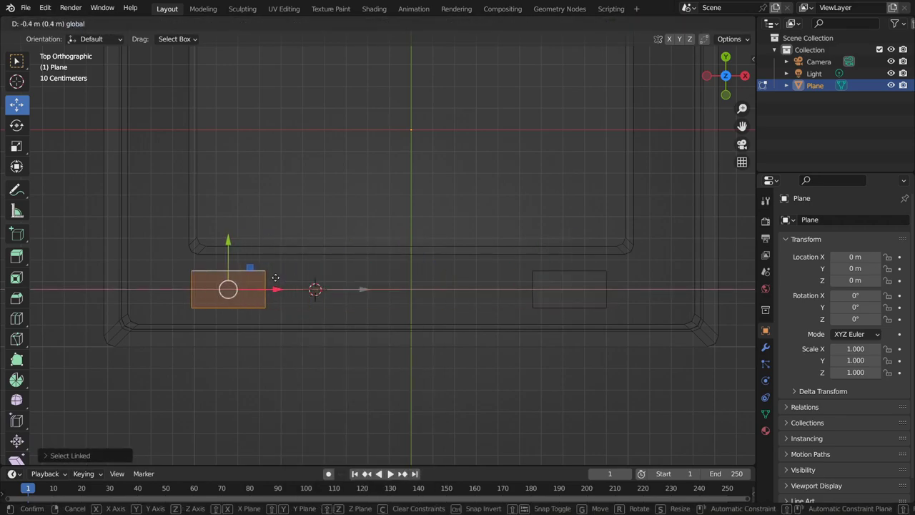
key("ctrl+z")
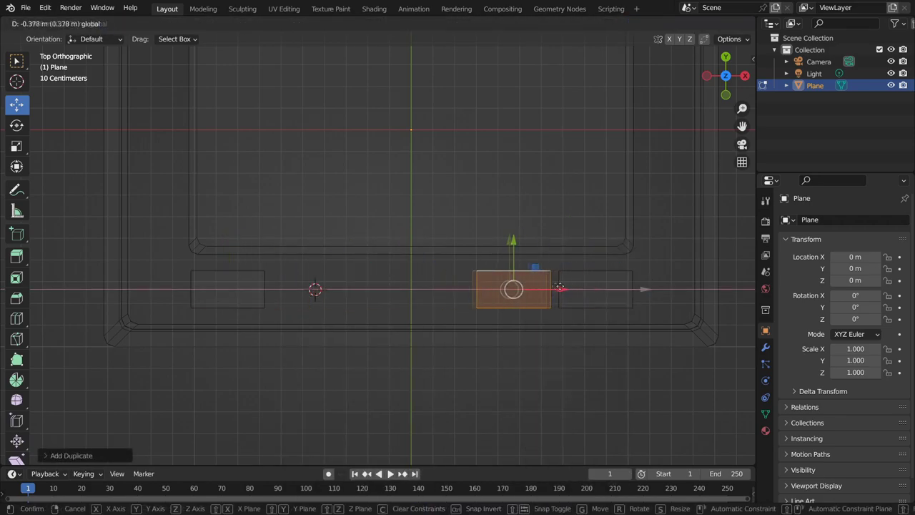
key("ctrl+z")
left_click(341, 51)
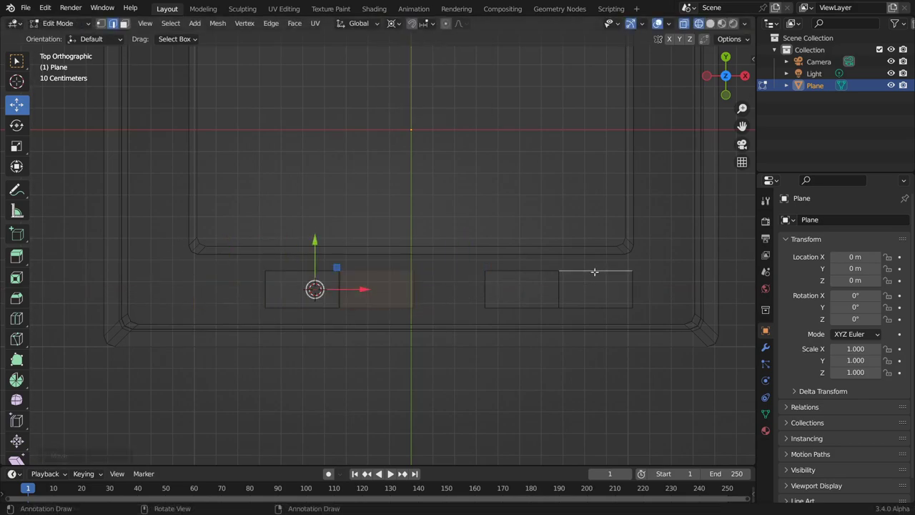
left_click_drag(593, 272, 449, 271)
scroll(402, 294, "up", 1)
middle_click_drag(402, 294, 290, 266, "shift")
Add a small circle between the two planes and delete its unneeded middle geometry.
key("shift+a")
left_click(319, 315)
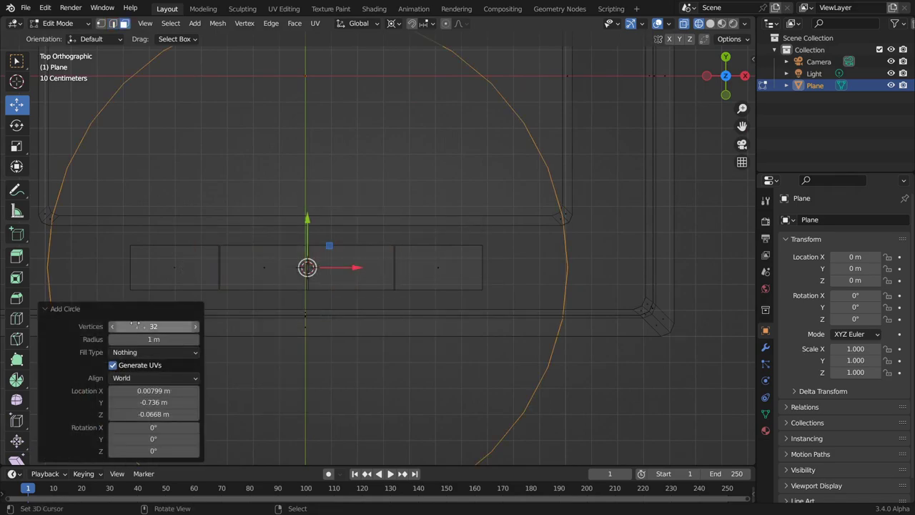
left_click(342, 283)
key("x")
left_click(336, 272)
key("KP_3")
key("KP_1")
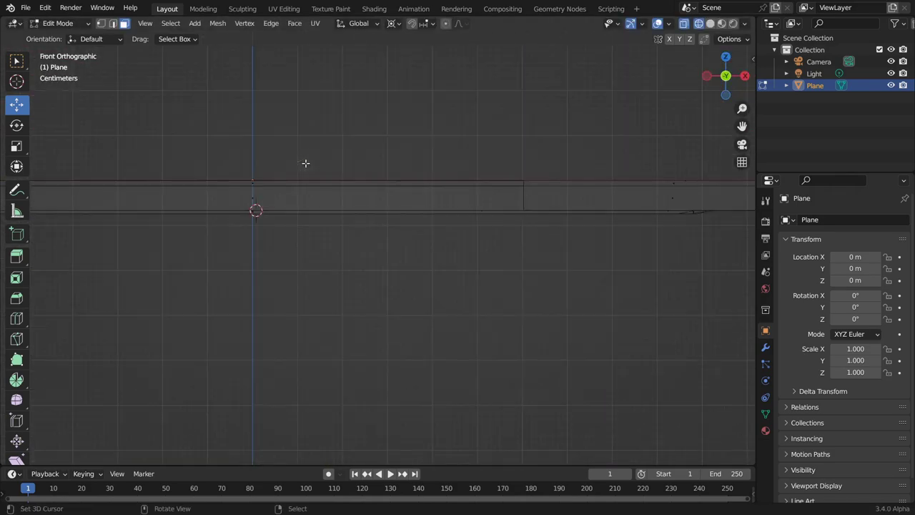
key("KP_7")
Select the left plane and check the row's alignment from front and top views.
left_click(174, 353, "shift")
middle_click_drag(173, 353, 465, 390)
key("KP_1")
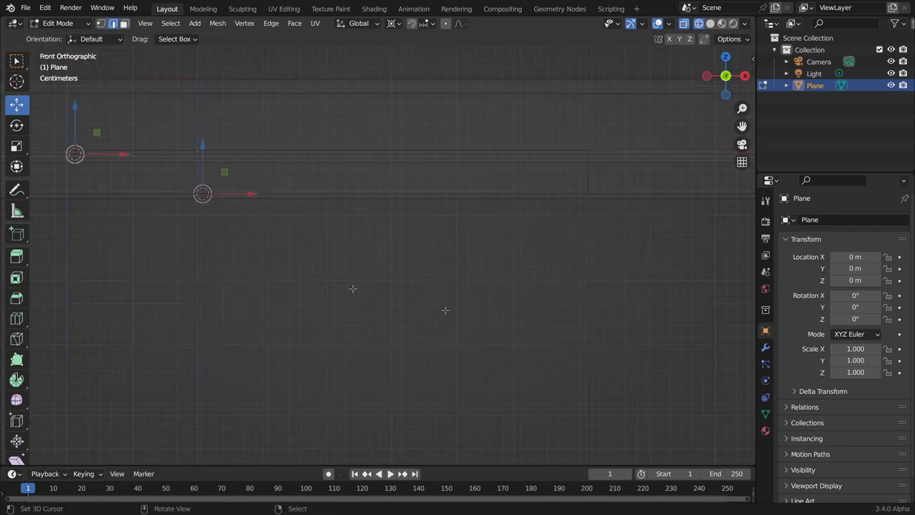
key("KP_7")
scroll(381, 245, "up", 2)
scroll(298, 326, "down", 1)
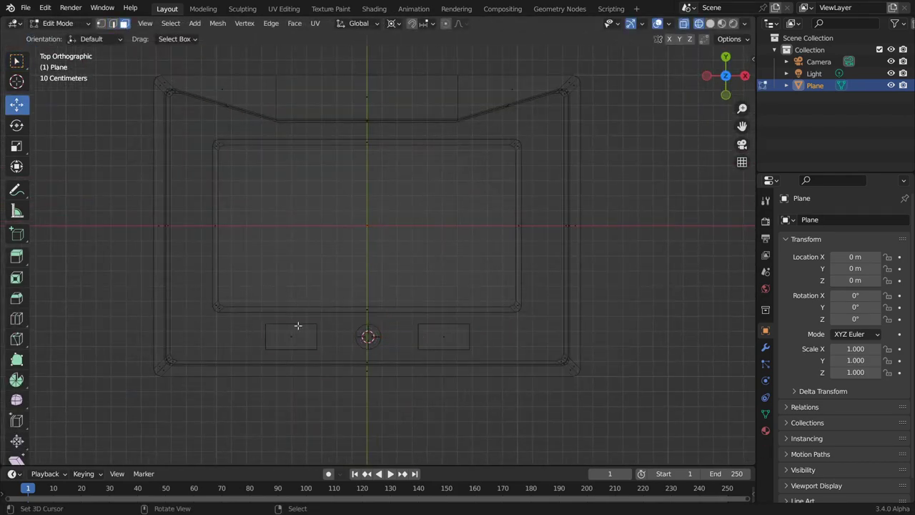
Inset the two small rectangles to give them rims, undoing a trial loop cut.
left_click(501, 333)
scroll(285, 286, "up", 2)
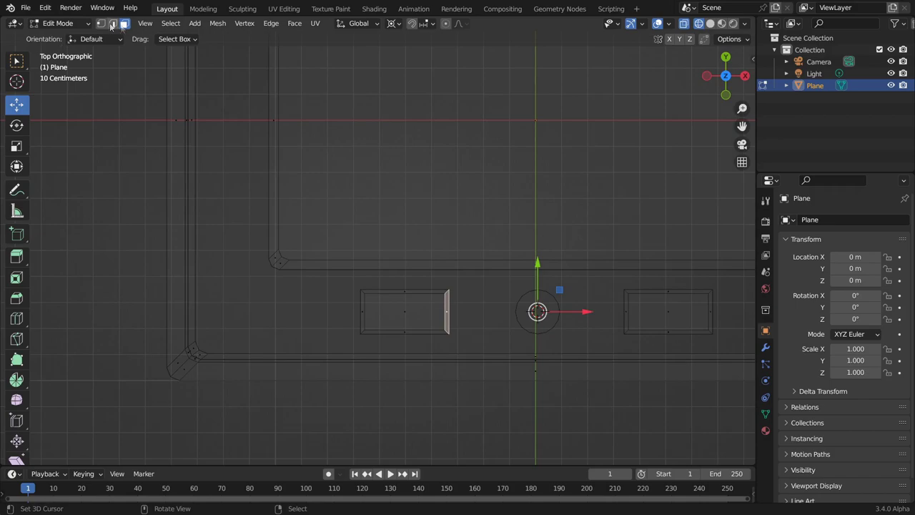
scroll(620, 330, "up", 2)
key("ctrl+r")
left_click(250, 289)
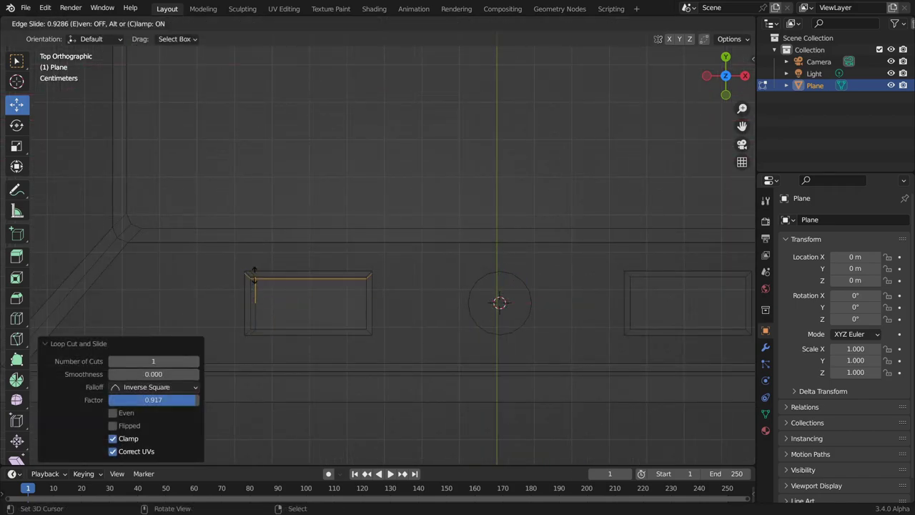
left_click(368, 331)
scroll(368, 331, "down", 2)
key("ctrl+z")
Try dissolving a rectangle's inner face, then undo back to the earlier state.
key("ctrl+z")
key("ctrl+z")
key("ctrl+z")
scroll(639, 291, "up", 2)
mouse_move(639, 292)
middle_mouse_down()
mouse_move(429, 236)
mouse_move(431, 326)
middle_mouse_up()
key("3")
left_click(423, 237)
key("x")
key("Escape")
scroll(390, 322, "up", 3)
key("x")
left_click(361, 394)
scroll(353, 346, "down", 3)
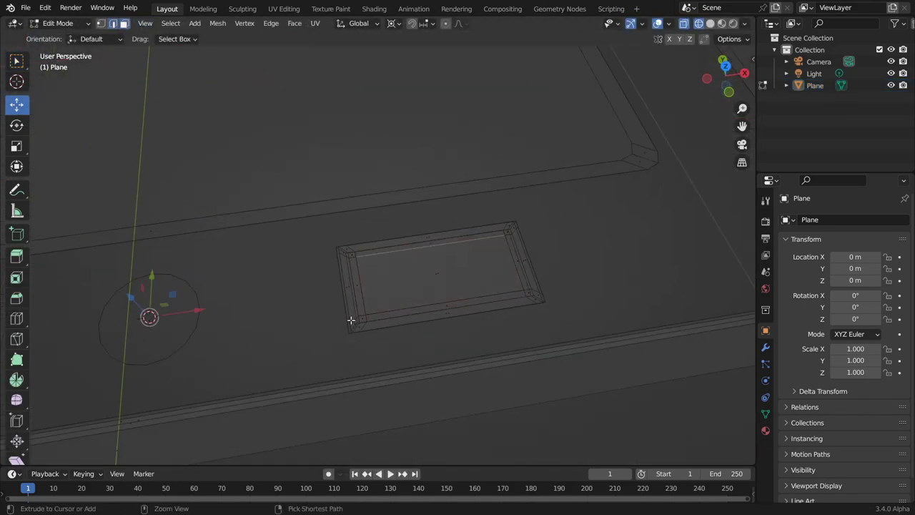
scroll(350, 320, "down", 3)
key("ctrl+z")
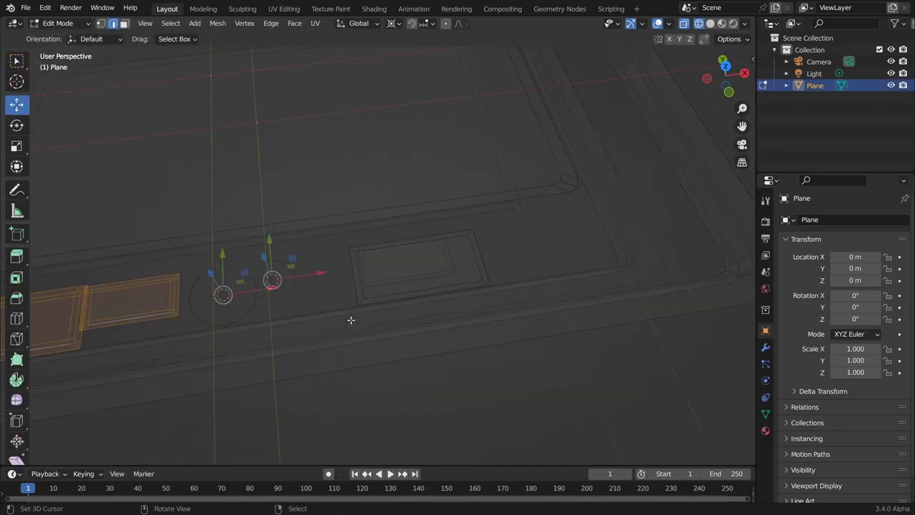
middle_click_drag(350, 320, 174, 249)
key("ctrl+z")
Select the rectangle's inner face for deletion and return to the top view.
scroll(400, 270, "up", 3)
mouse_move(400, 270)
middle_mouse_down()
mouse_move(397, 220)
mouse_move(381, 258)
middle_mouse_up()
key("3")
left_click(397, 220)
key("x")
key("Escape")
key("x")
key("Escape")
key("KP_7")
scroll(382, 258, "up", 2)
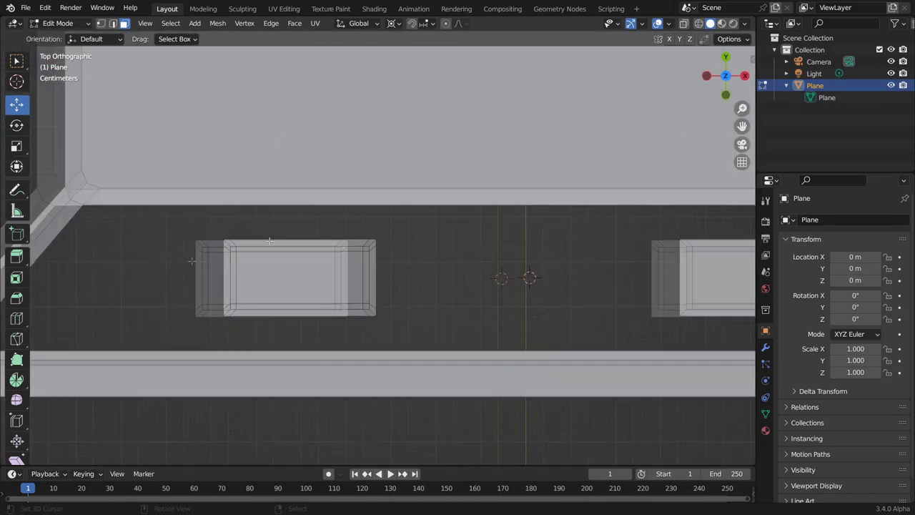
scroll(292, 227, "up", 4, "ctrl")
Fill tapered faces between the rectangles and circle, then loop cut the lower bar.
right_click(204, 219)
left_click(280, 224)
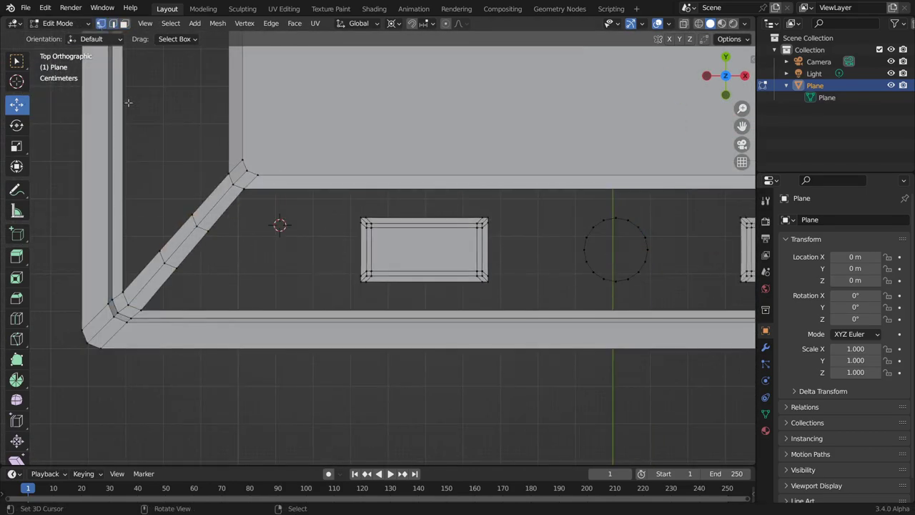
scroll(280, 226, "up", 1)
scroll(213, 255, "down", 4, "ctrl")
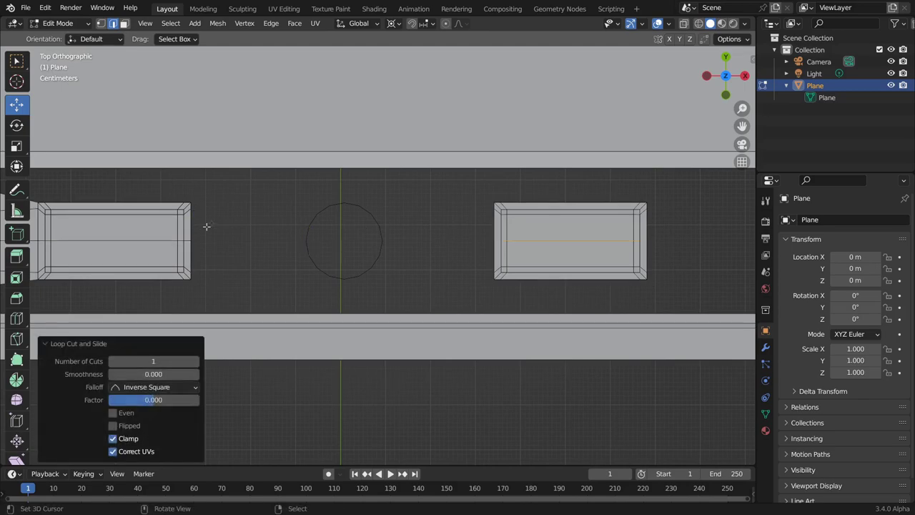
key("f")
scroll(442, 241, "down", 4)
scroll(393, 272, "up", 3)
key("ctrl+r")
left_click(393, 272)
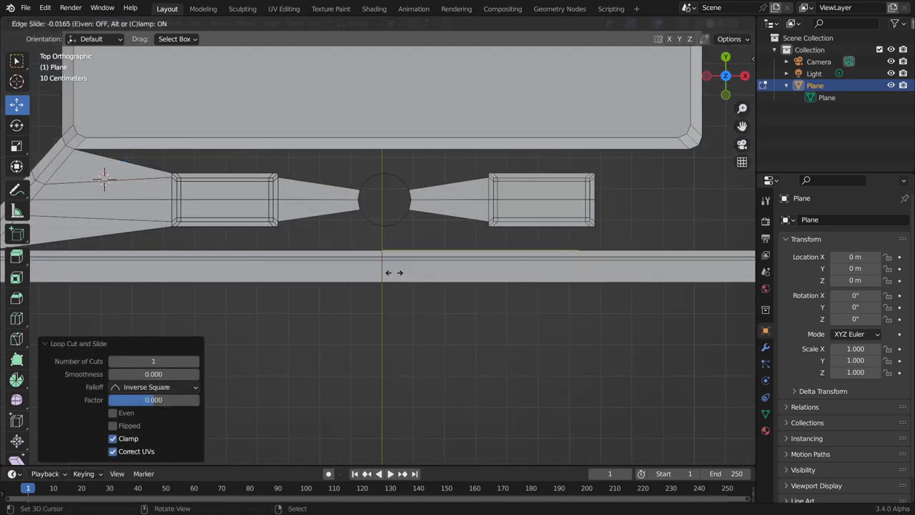
Fill a face below the circle and confirm the bevel, undoing then redoing it.
right_click(416, 257)
scroll(415, 207, "up", 3)
key("f")
scroll(397, 209, "down", 6)
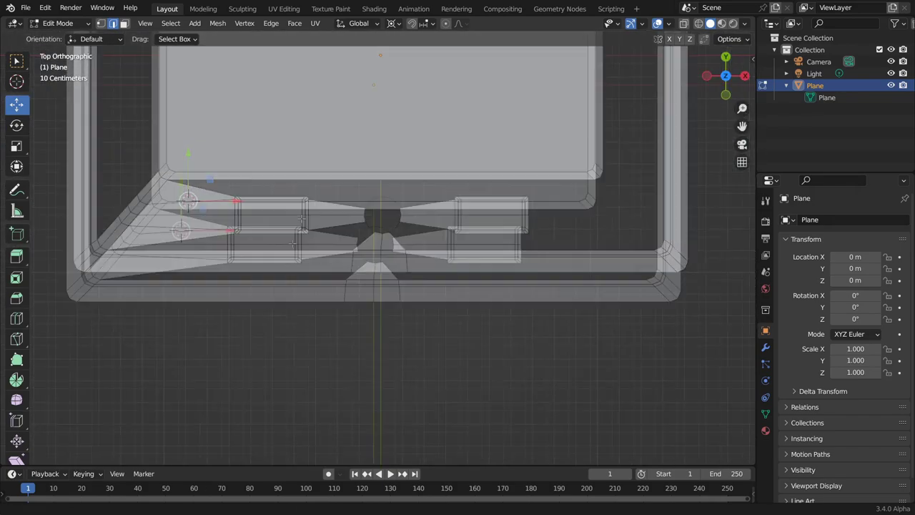
left_click(396, 209)
scroll(370, 89, "down", 3)
key("ctrl+z")
scroll(370, 88, "up", 2)
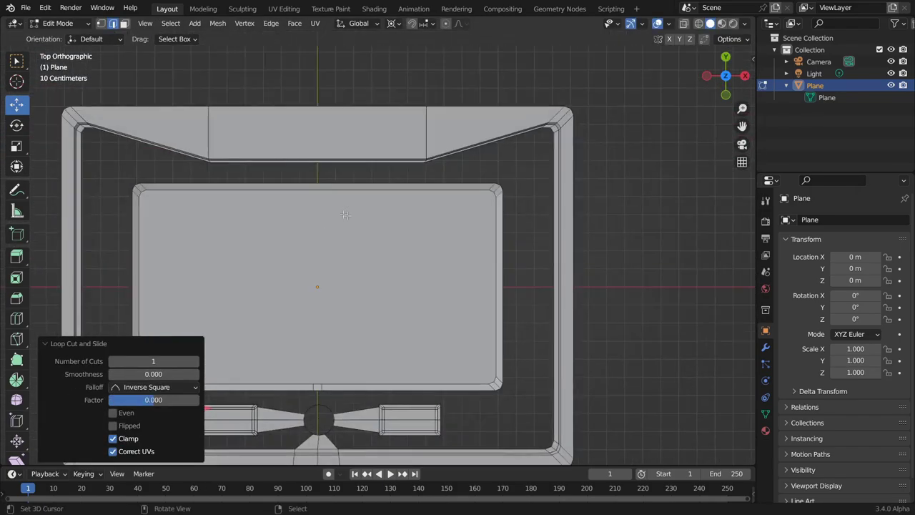
key("ctrl+shift+z")
scroll(386, 214, "up", 3)
scroll(419, 163, "up", 3)
Try scaling the selection along X, undo it, and frame both arms and the circle.
key("s")
key("x")
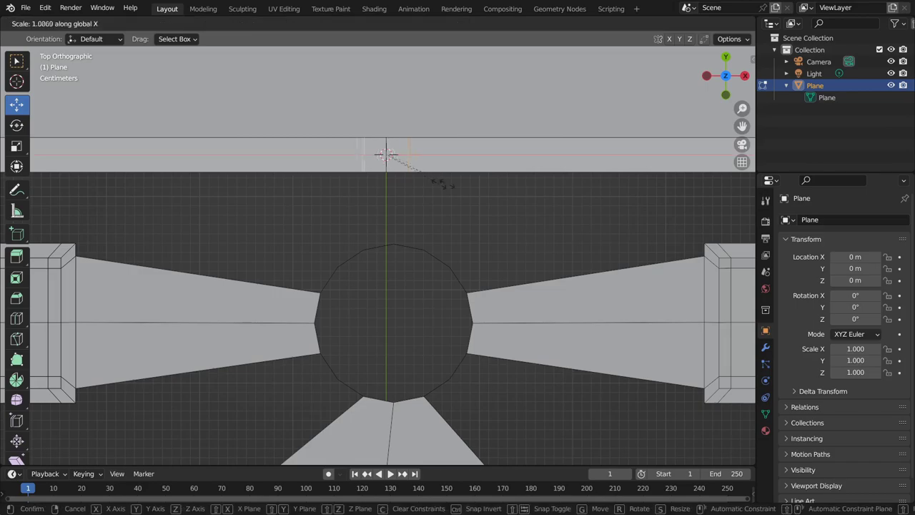
scroll(391, 236, "down", 3)
scroll(286, 214, "up", 3)
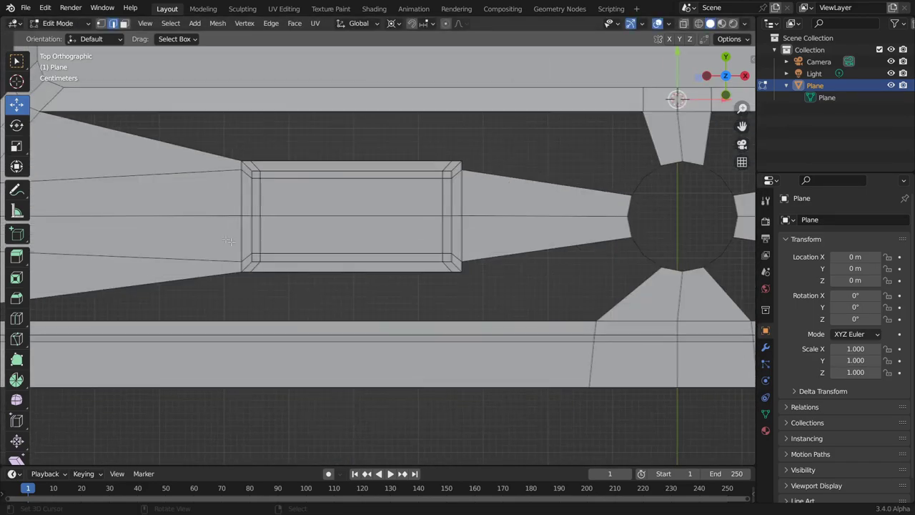
middle_click_drag(674, 96, 342, 305, "shift")
key("ctrl+z")
scroll(365, 377, "down", 3)
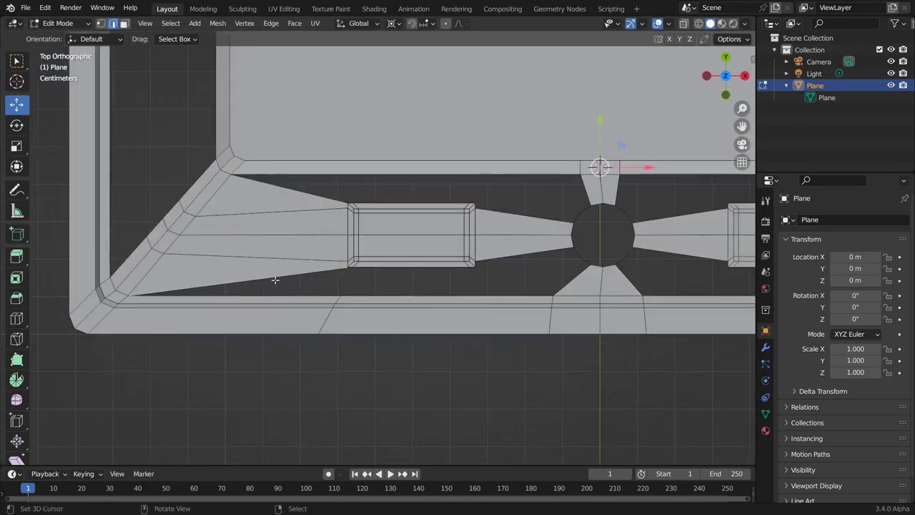
middle_click_drag(715, 258, 459, 262, "shift")
Fill faces from the inner box corners to the frame corners and loop-cut the diagonal strip.
key("f")
scroll(543, 193, "up", 3)
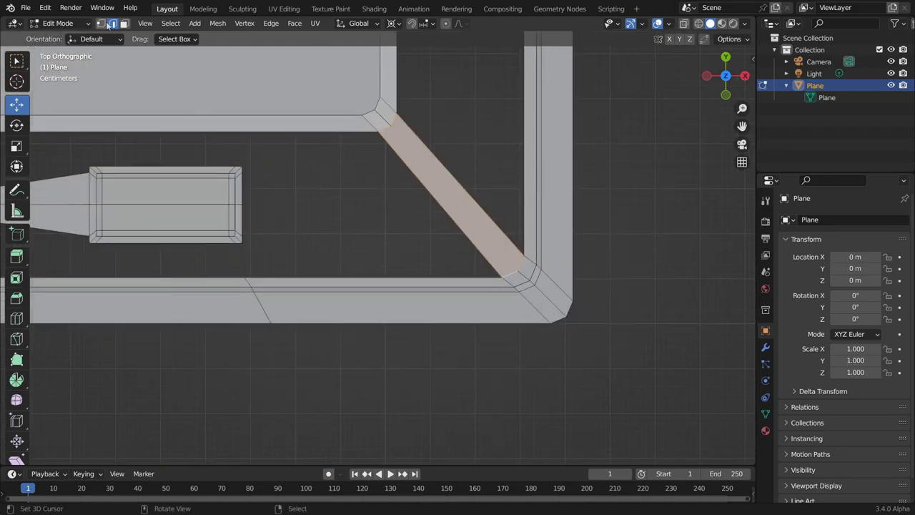
scroll(511, 263, "down", 3)
middle_click_drag(429, 257, 471, 268, "shift")
key("ctrl+r")
left_click(400, 214)
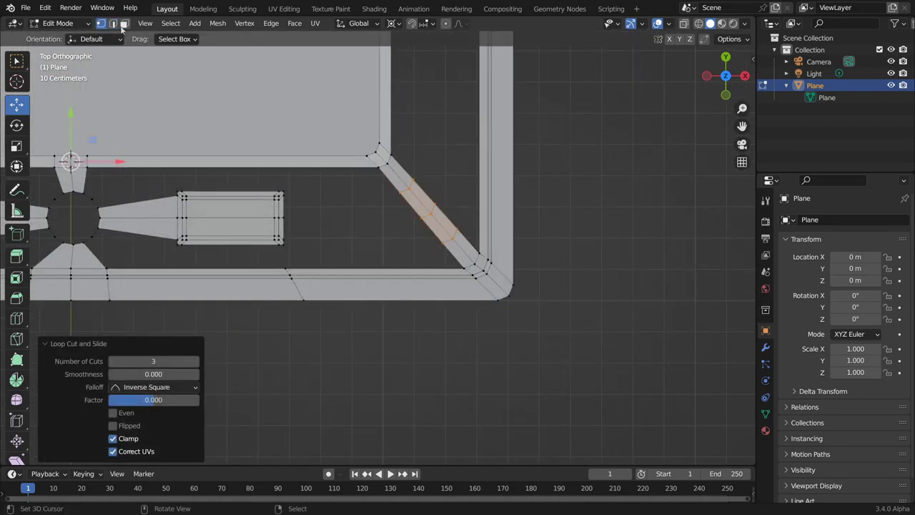
key("f")
scroll(402, 234, "down", 3)
middle_click_drag(143, 236, 486, 279, "shift")
Add and slide more edge loops near the centre and near the circle.
key("ctrl+r")
left_click(163, 263)
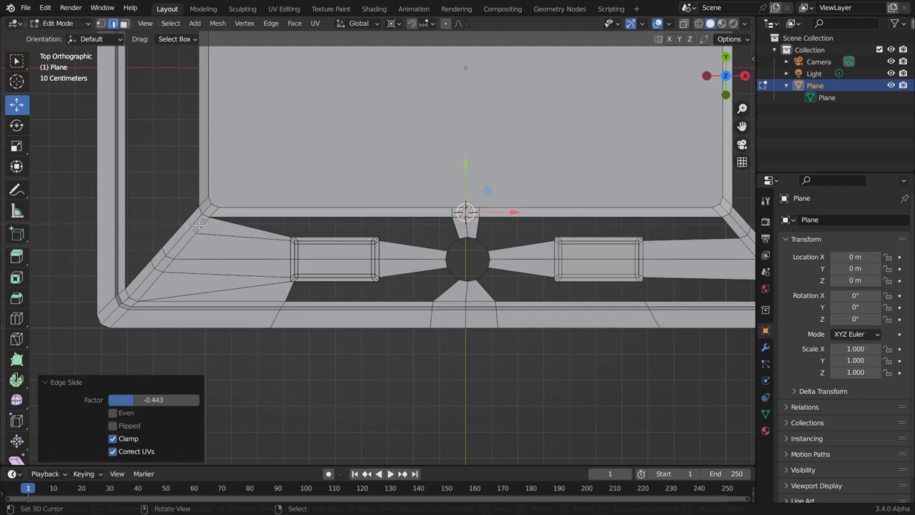
left_click(163, 263)
scroll(274, 281, "up", 3)
scroll(273, 281, "up", 1)
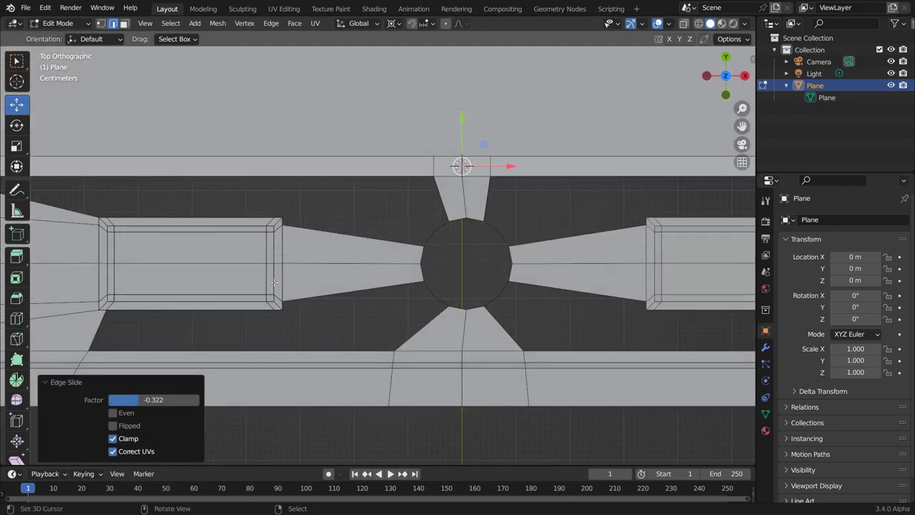
scroll(228, 316, "down", 3)
scroll(321, 229, "up", 3)
key("ctrl+r")
left_click(321, 229)
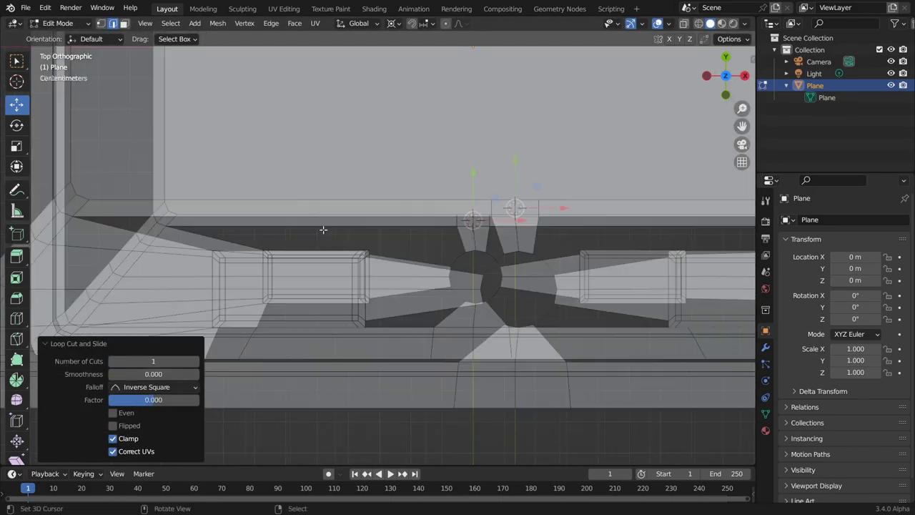
Fix the slid loop's position and fill the gap above the left rectangle.
left_click(307, 217)
left_click(200, 245)
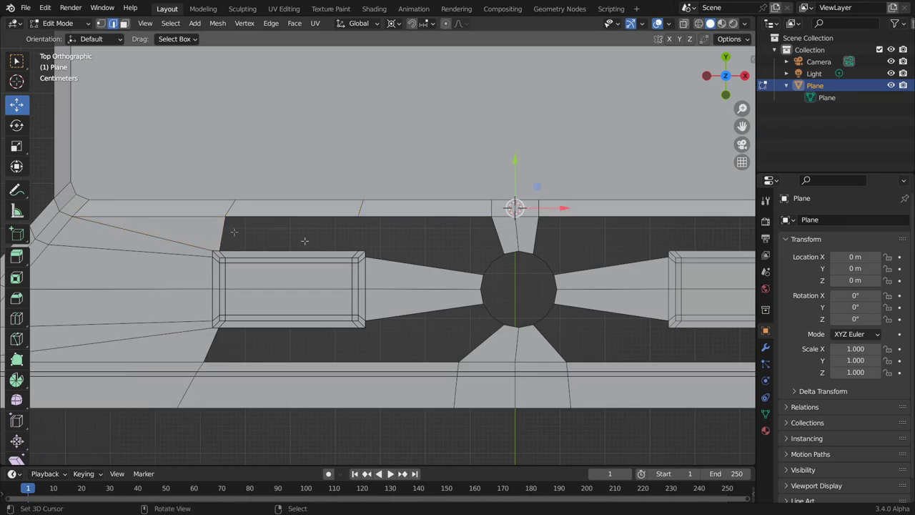
scroll(266, 252, "up", 2)
key("f")
scroll(266, 251, "up", 1)
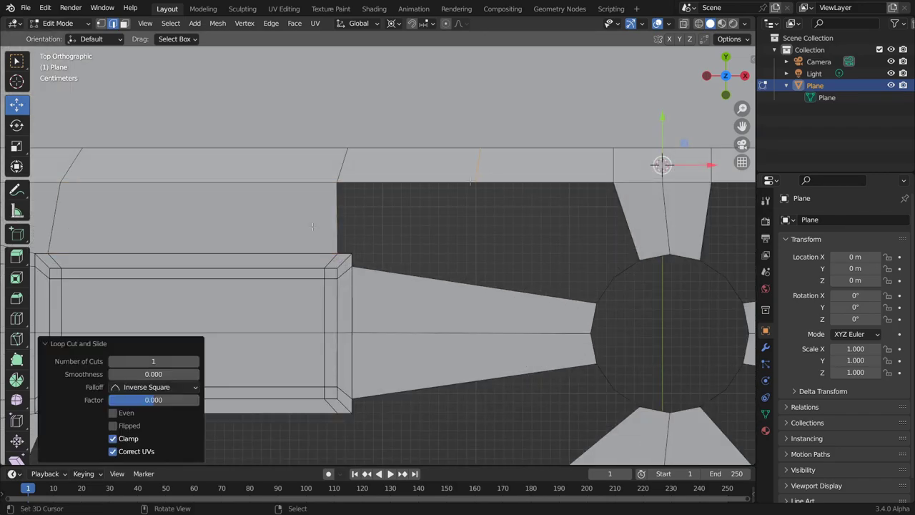
key("f")
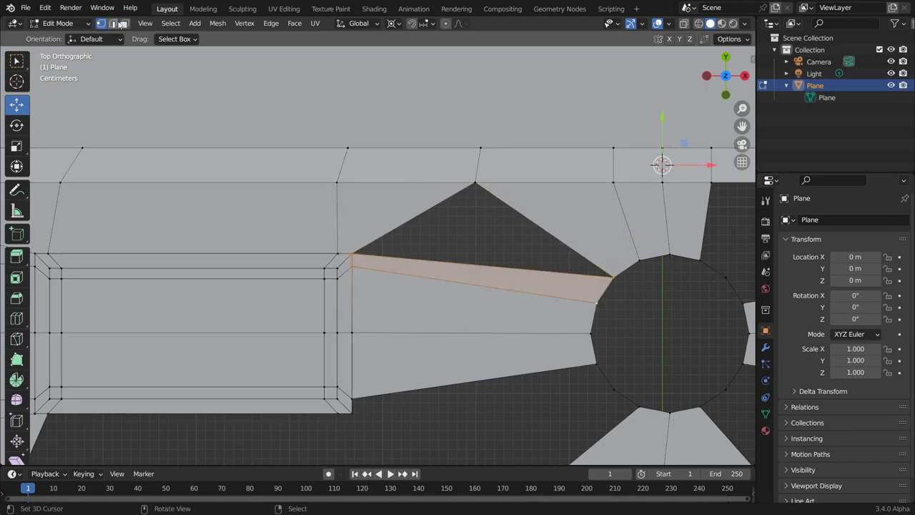
Merge the neighbouring faces with Dissolve Edges and add an edge loop beside the rectangle.
left_click(565, 239, "shift")
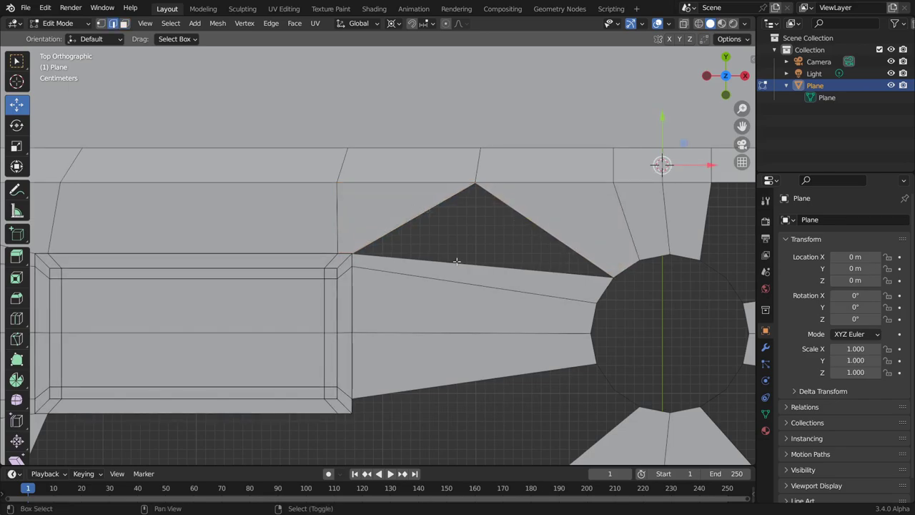
key("x")
left_click(383, 250)
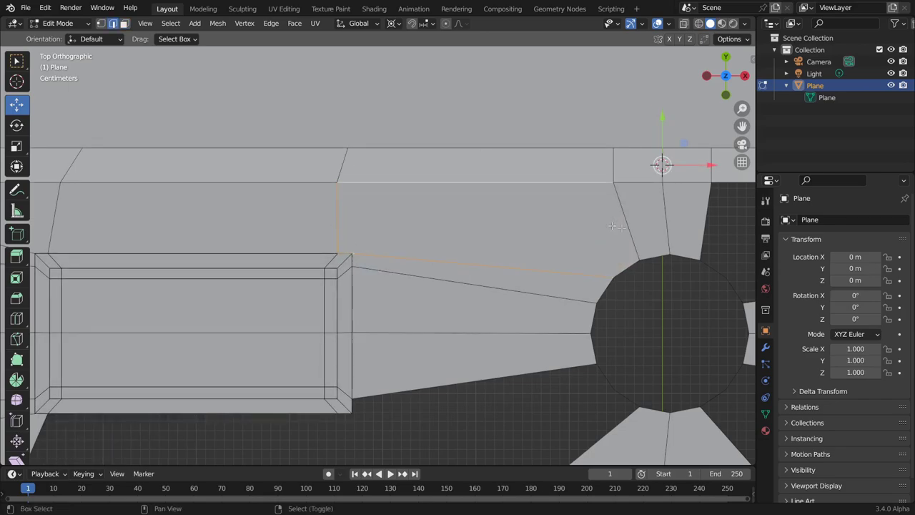
key("ctrl+r")
left_click(613, 226)
key("1")
scroll(490, 302, "down", 3)
scroll(405, 226, "up", 2)
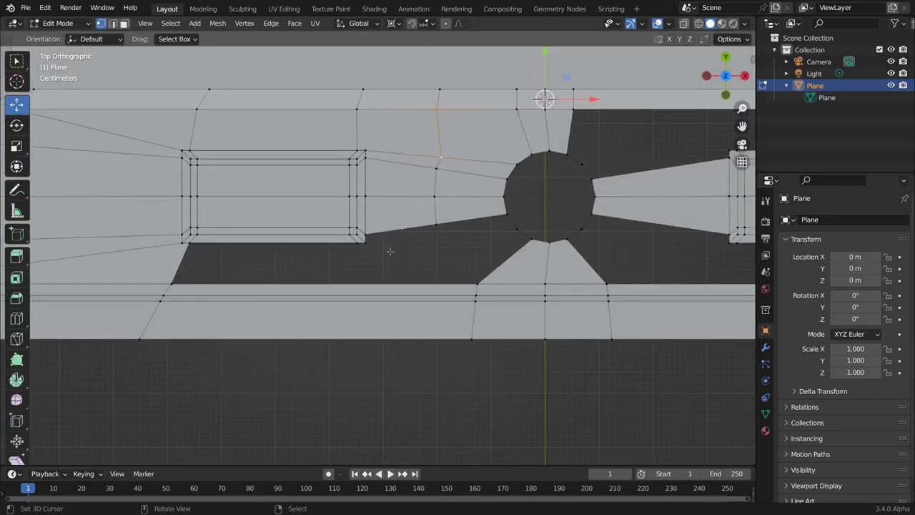
Place an edge loop across the upper band.
key("ctrl+r")
left_click(360, 319)
scroll(375, 300, "up", 2)
scroll(376, 301, "up", 1)
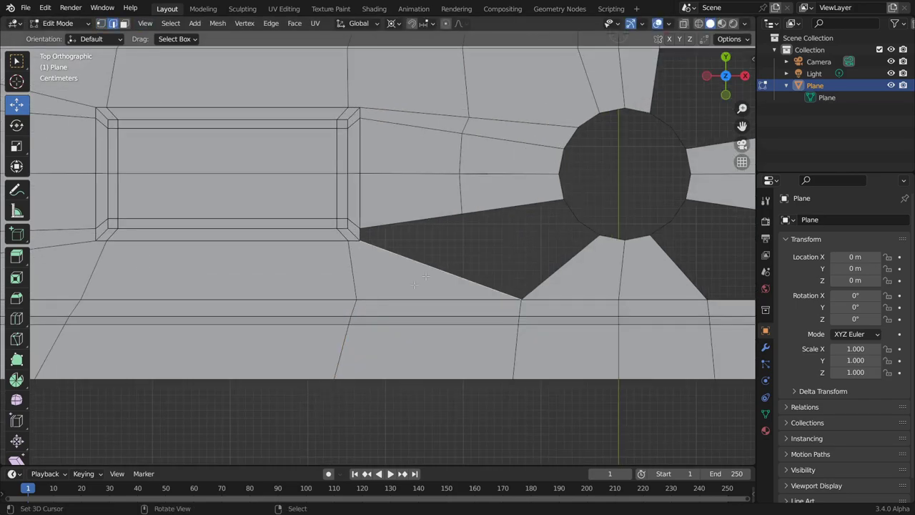
scroll(579, 250, "up", 1)
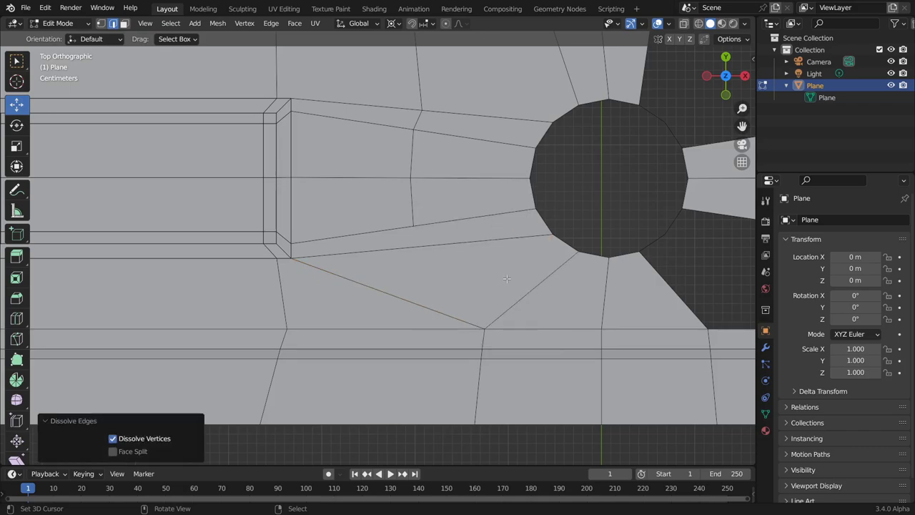
scroll(506, 278, "down", 1)
scroll(411, 194, "down", 2)
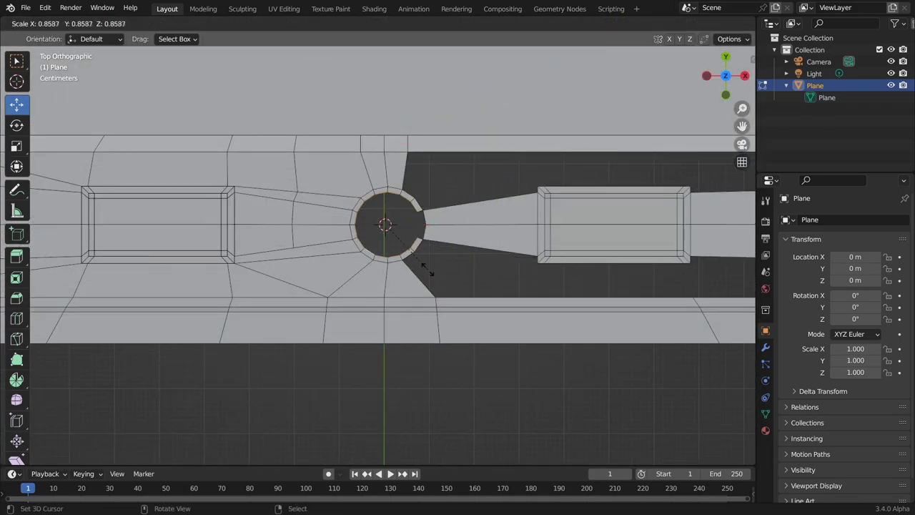
Shrink the circle face inward into a smaller inset ring.
left_click(422, 261)
scroll(498, 175, "up", 3)
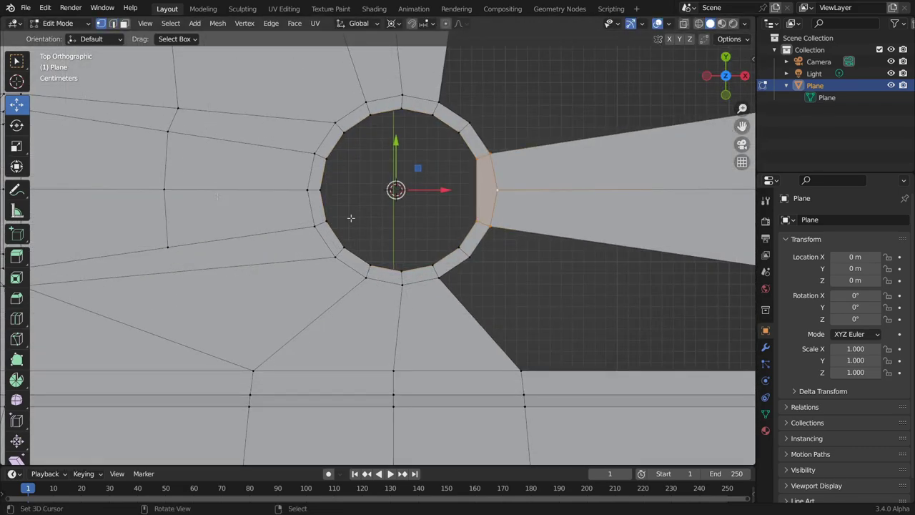
left_click(506, 229)
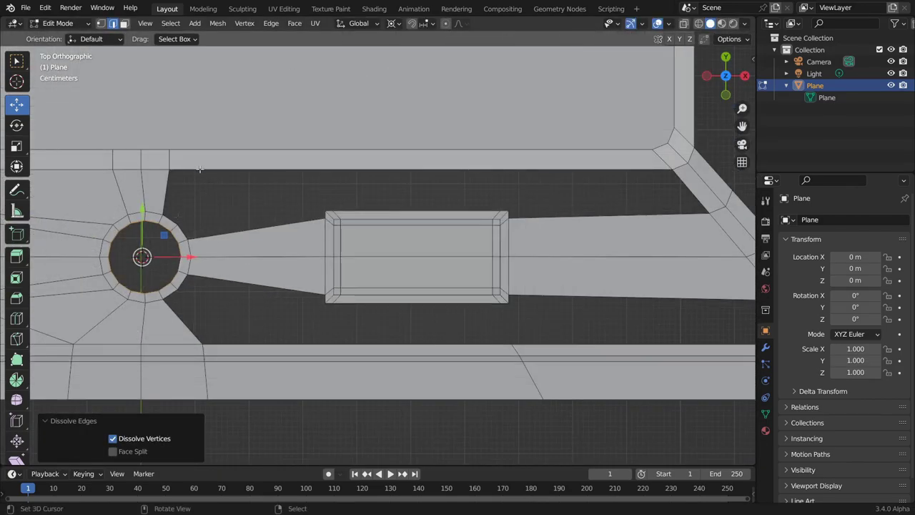
key("Escape")
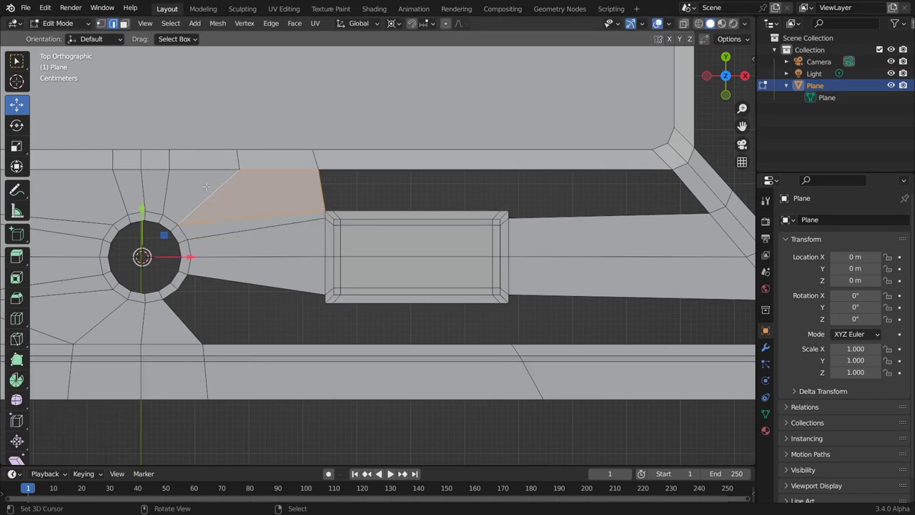
Cut and slide two loops across the top band near the top face.
key("ctrl+r")
left_click(349, 179)
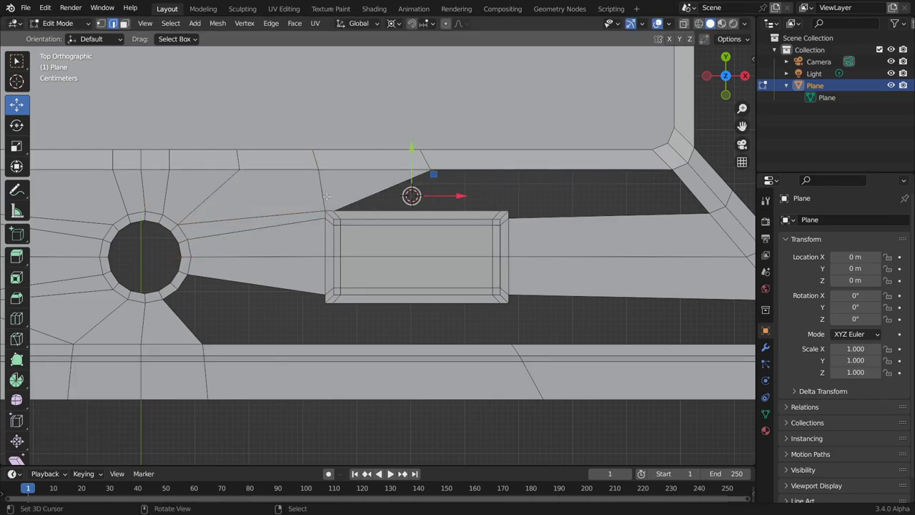
scroll(452, 195, "up", 1)
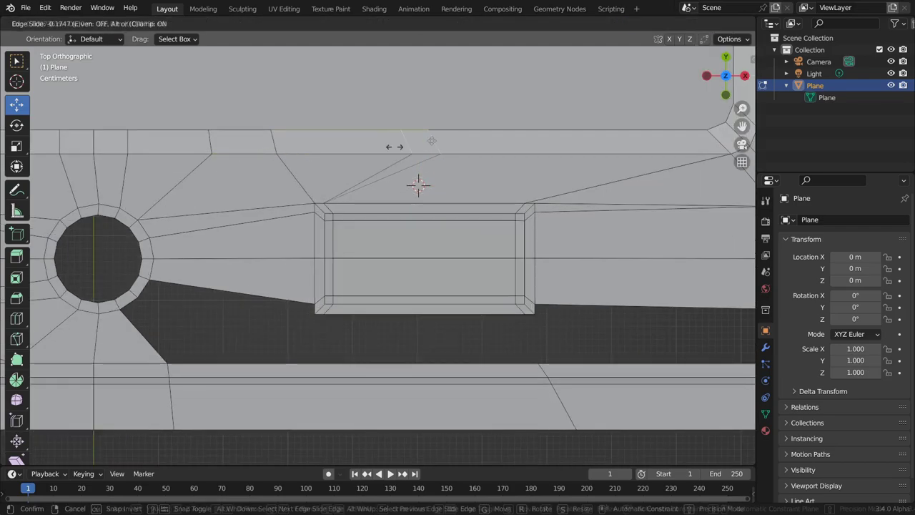
left_click(278, 159)
key("ctrl+r")
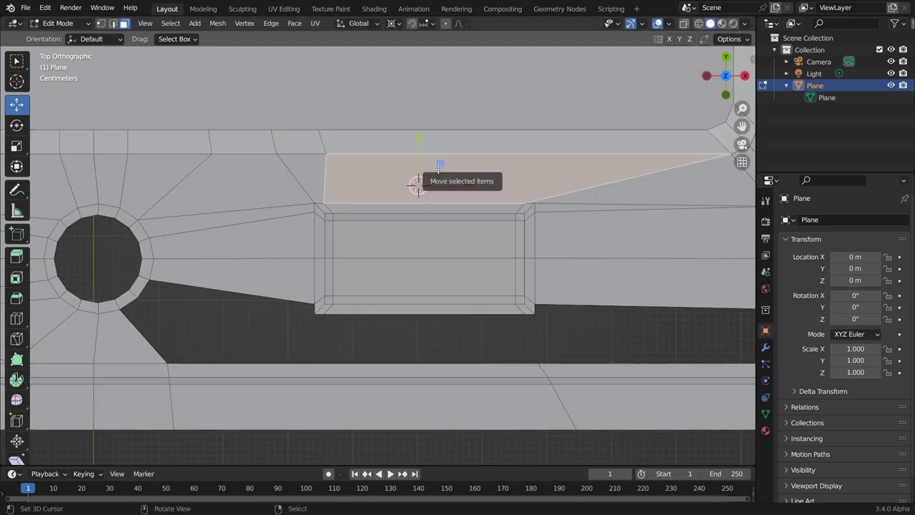
left_click(500, 147)
left_click(503, 143)
middle_click_drag(628, 161, 438, 173, "shift")
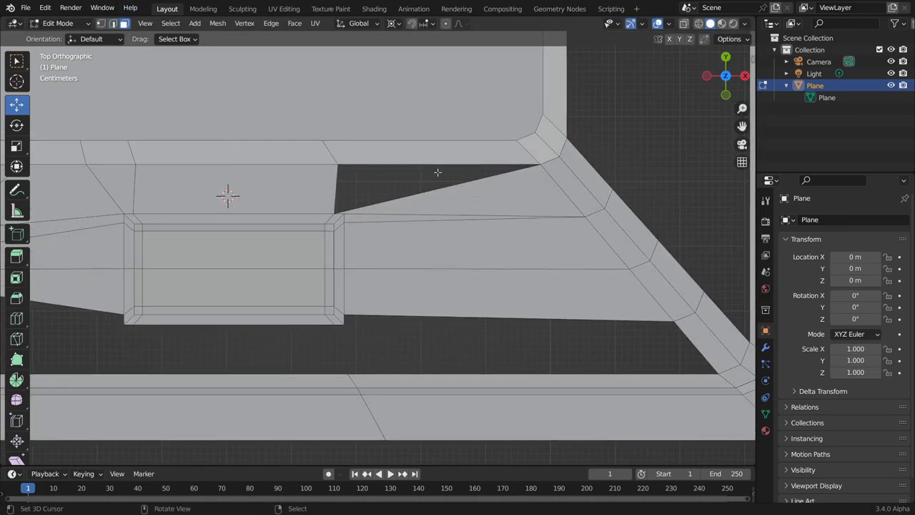
Fill part of the dark gap near the right rectangle and dissolve the stray edges.
key("2")
left_click(335, 183)
key("f")
key("x")
left_click(372, 271)
scroll(416, 212, "down", 3)
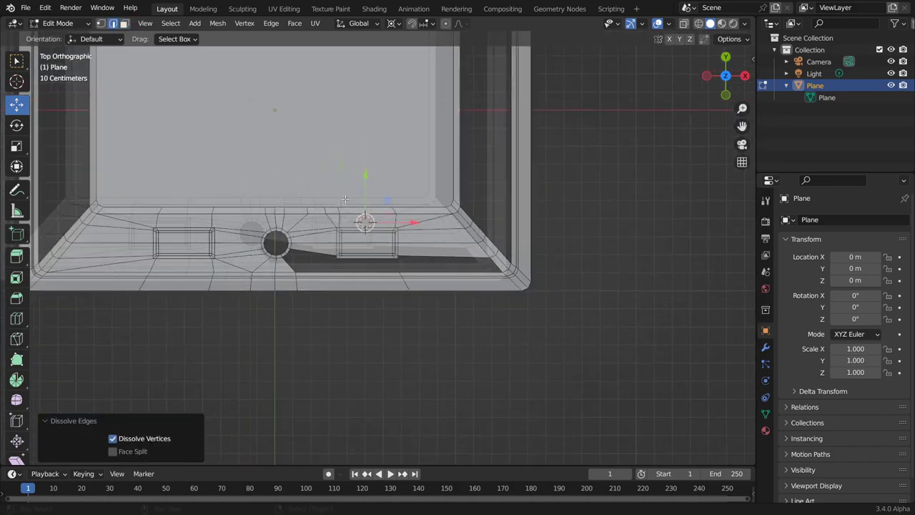
scroll(450, 222, "up", 4)
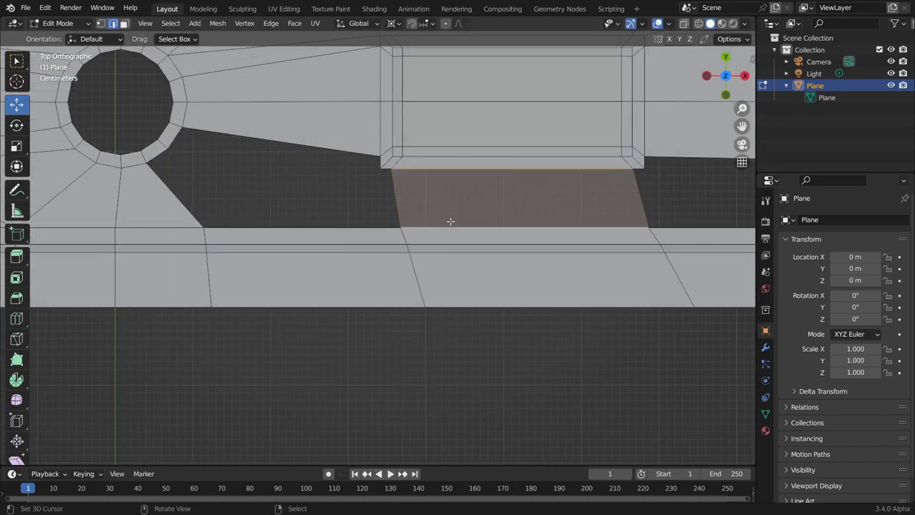
key("ctrl+r")
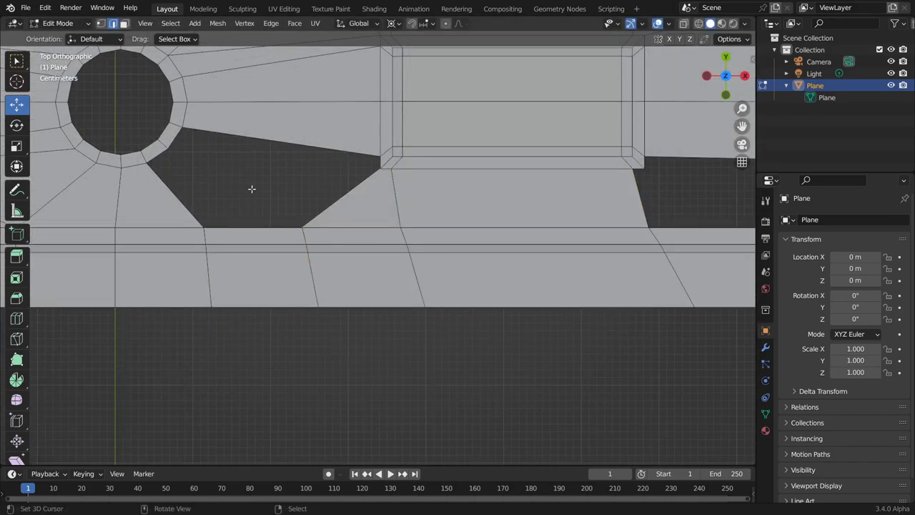
Fill the dark hole below the edge and slide a lower vertex along the frame edge.
key("f")
key("1")
left_click(325, 293)
scroll(346, 292, "up", 1)
key("shift+v")
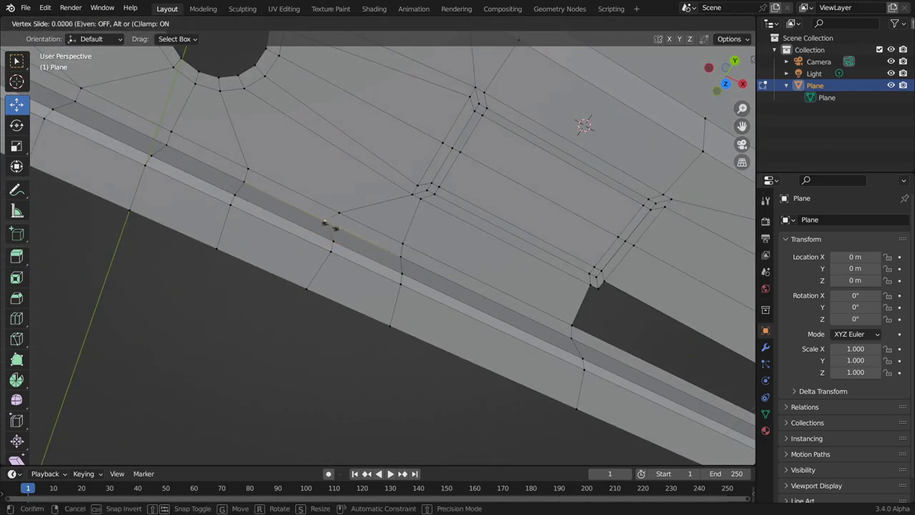
key("Tab")
middle_click_drag(333, 163, 349, 274)
key("Tab")
From top view, add a loop cut, move its vertices, and confirm the knife cut.
key("KP_7")
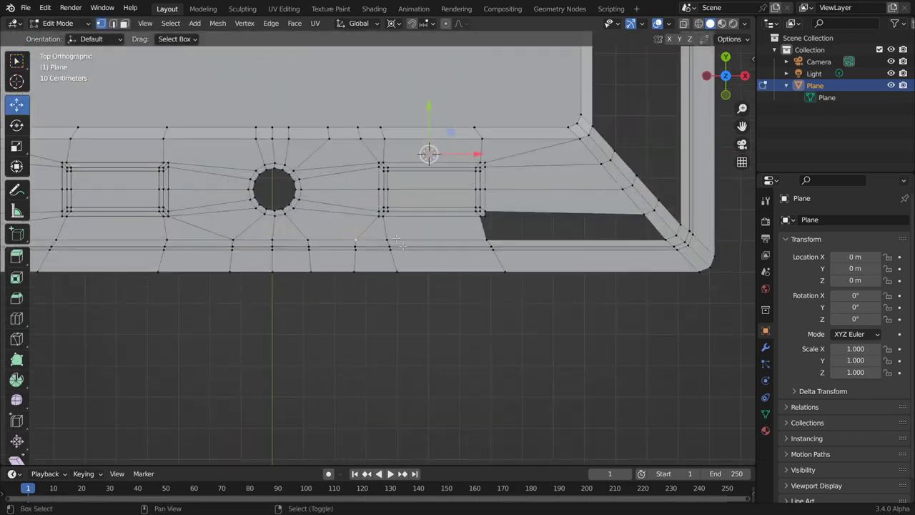
scroll(328, 246, "up", 2)
key("ctrl+r")
left_click(328, 247)
key("g")
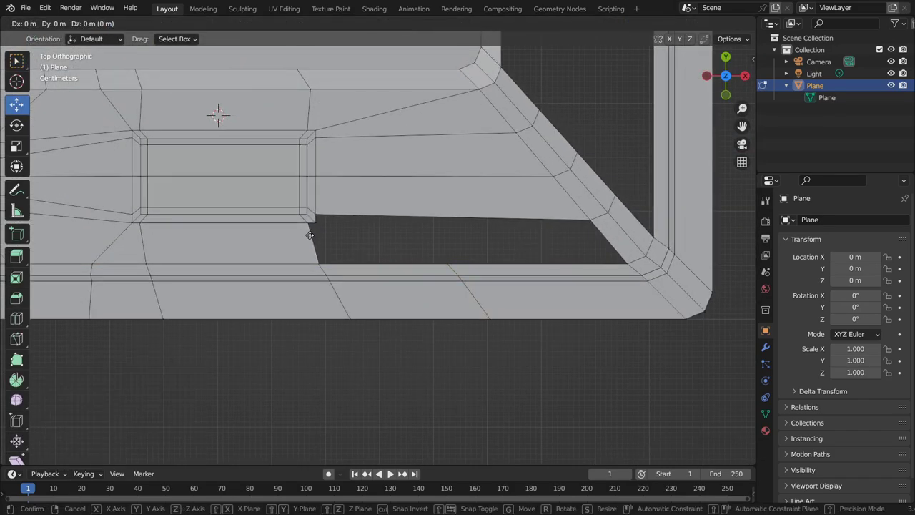
scroll(521, 266, "up", 1)
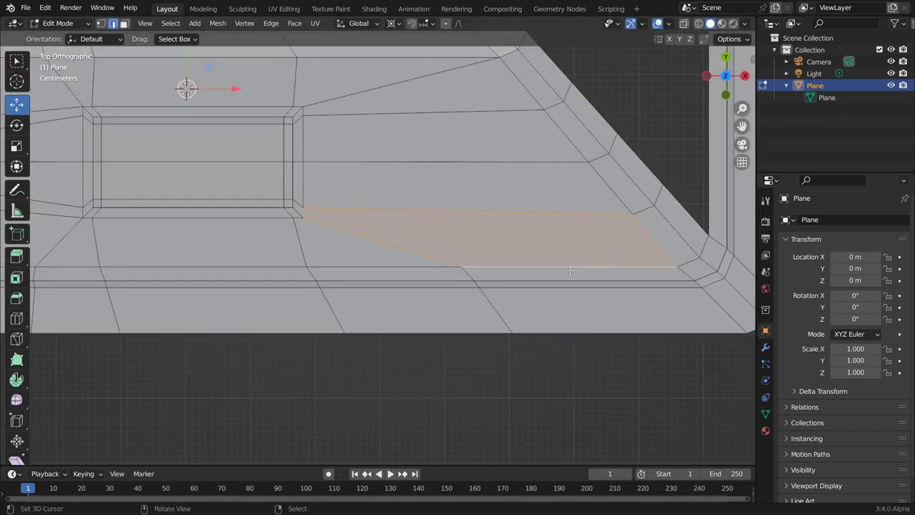
scroll(451, 271, "down", 2)
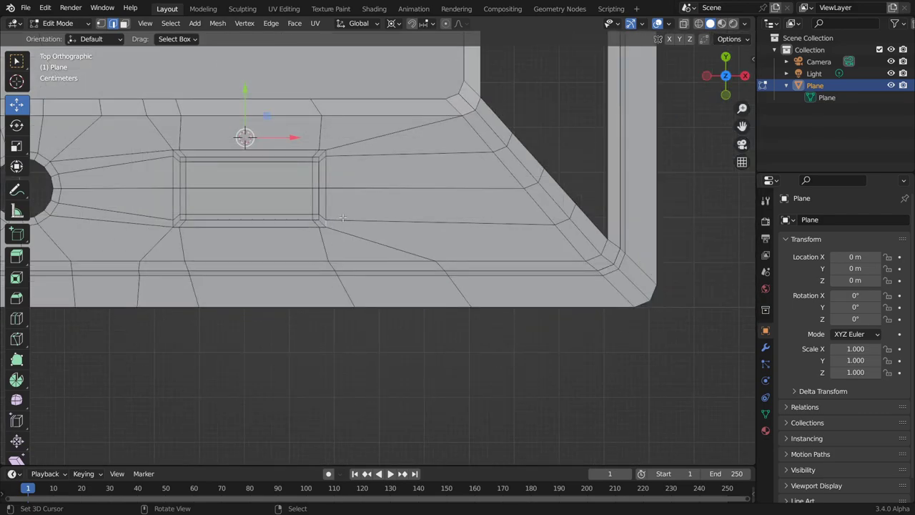
key("Return")
Select the whole mesh and merge vertices by distance, removing 30 duplicates.
scroll(390, 241, "down", 1)
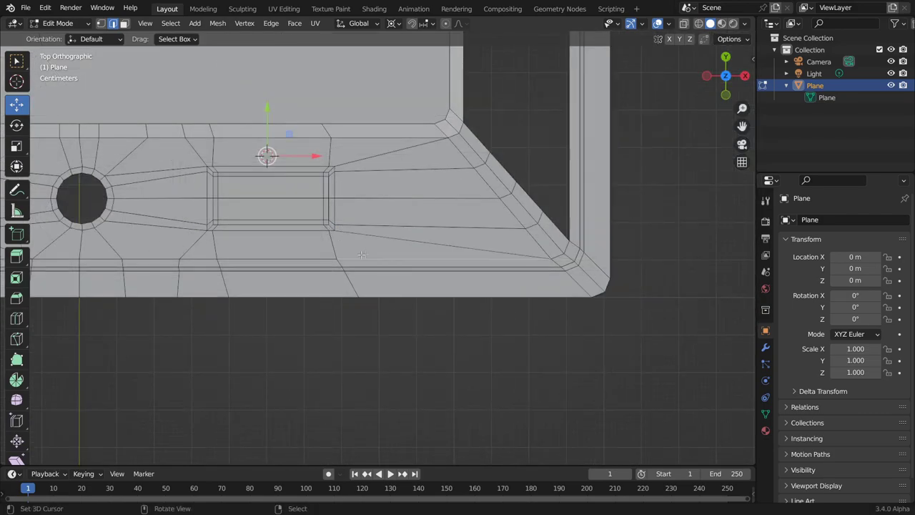
key("Tab")
middle_click_drag(372, 179, 391, 241)
scroll(390, 241, "up", 5)
middle_click_drag(374, 362, 372, 286)
key("Tab")
key("a")
key("m")
left_click(330, 237)
Move a vertex into place and dissolve the edges of the narrow strip near the top.
middle_click_drag(331, 237, 340, 322)
scroll(340, 321, "up", 4)
scroll(336, 187, "up", 3)
scroll(363, 219, "up", 2)
left_click_drag(358, 230, 397, 244)
scroll(397, 244, "down", 3)
key("x")
left_click(414, 107)
key("x")
key("x")
left_click(360, 176)
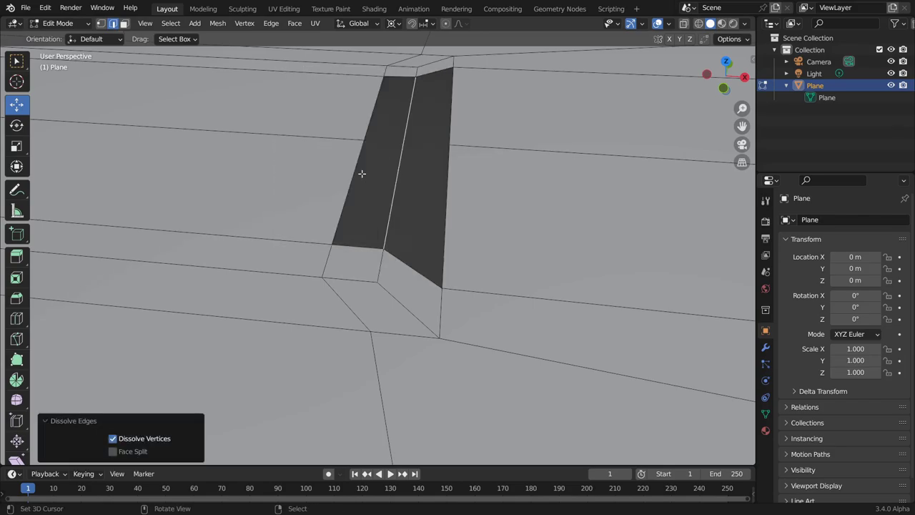
Inspect the tray interior and its inner corner from oblique views in edge select mode.
middle_click_drag(361, 173, 369, 202)
key("f")
scroll(424, 207, "down", 5)
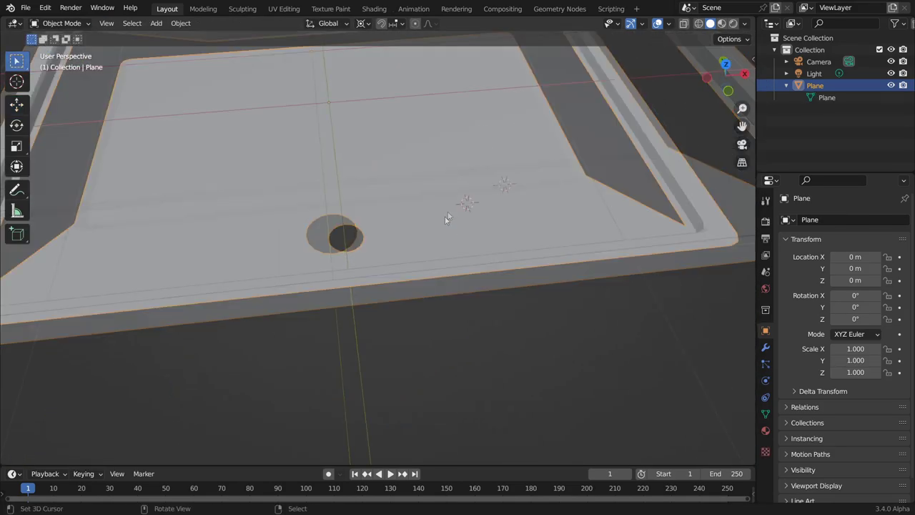
middle_click_drag(448, 218, 455, 398)
scroll(429, 343, "down", 4)
scroll(409, 311, "up", 5)
key("2")
middle_click_drag(338, 289, 372, 202)
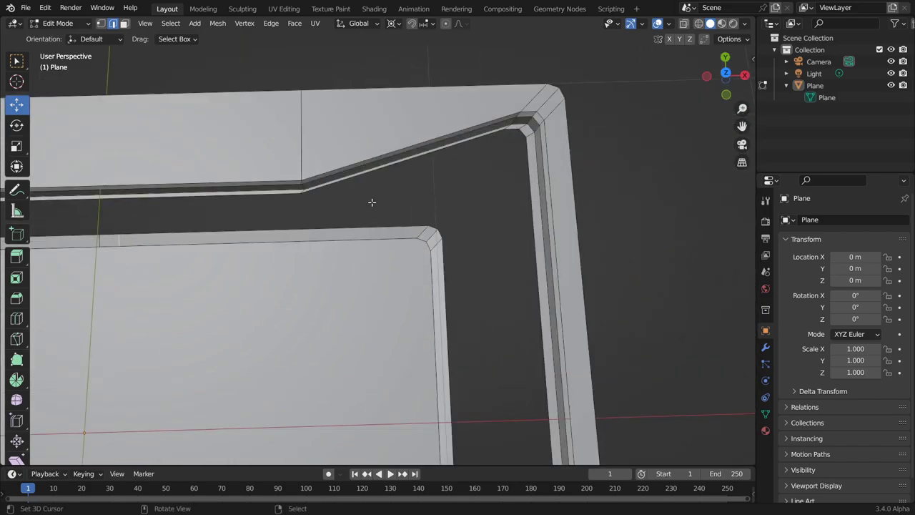
middle_click_drag(371, 203, 506, 124)
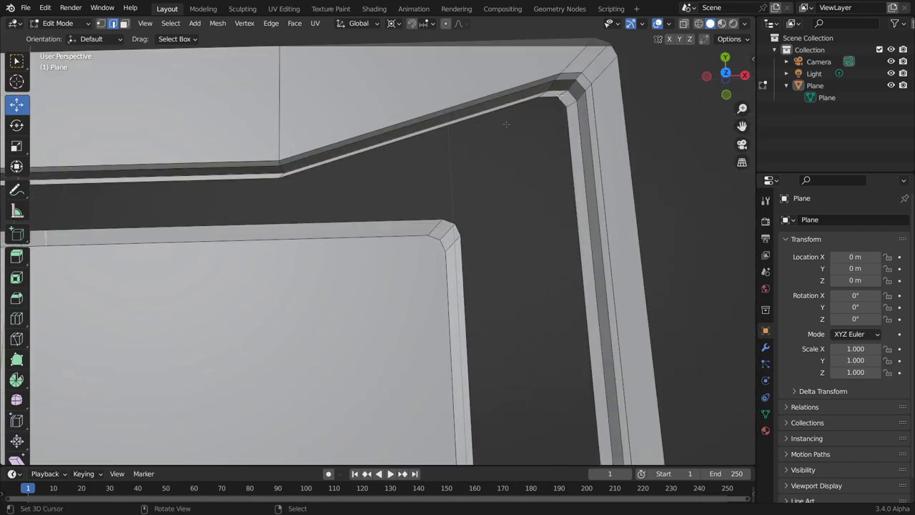
scroll(459, 225, "down", 2)
Add an edge loop along the inner rim, dissolve stray corner edges, and disable see-through shading.
key("ctrl+r")
left_click(429, 228)
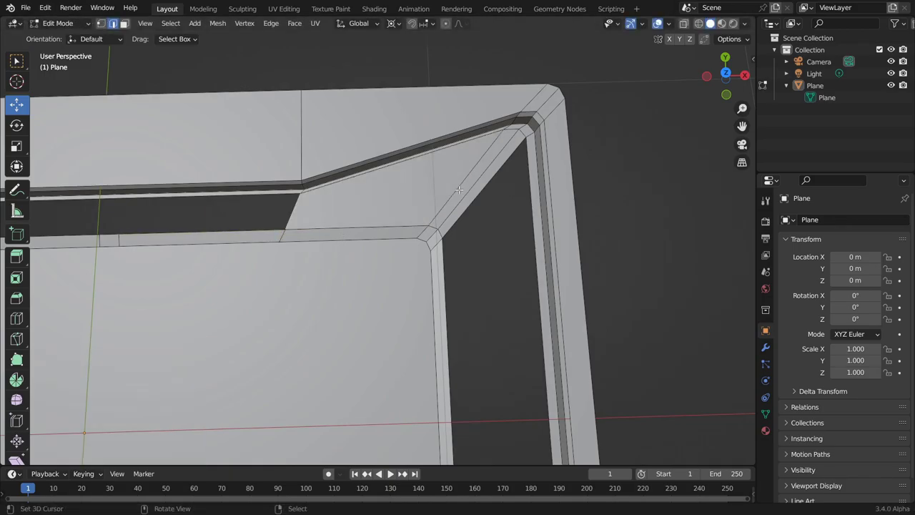
scroll(429, 230, "down", 2)
middle_click_drag(429, 229, 390, 286)
key("x")
left_click(390, 384)
mouse_move(389, 383)
middle_mouse_down()
mouse_move(309, 236)
mouse_move(333, 122)
middle_mouse_up()
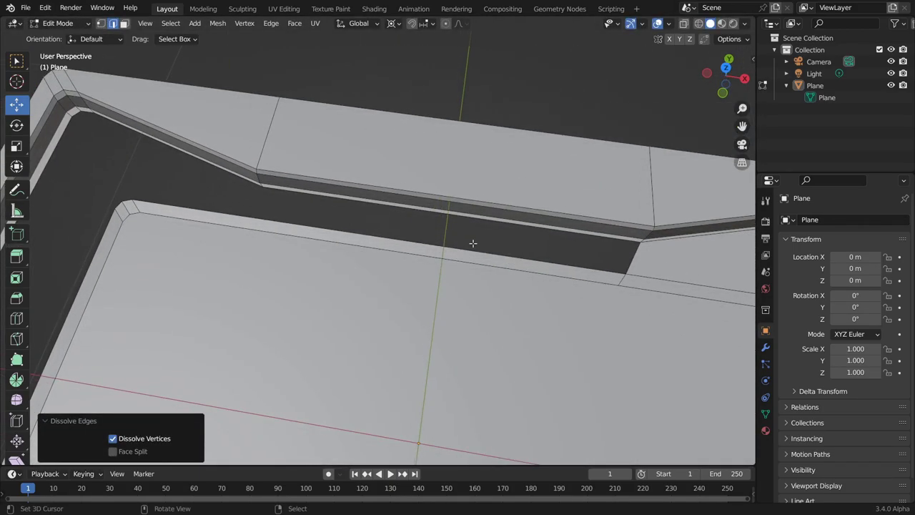
key("alt+z")
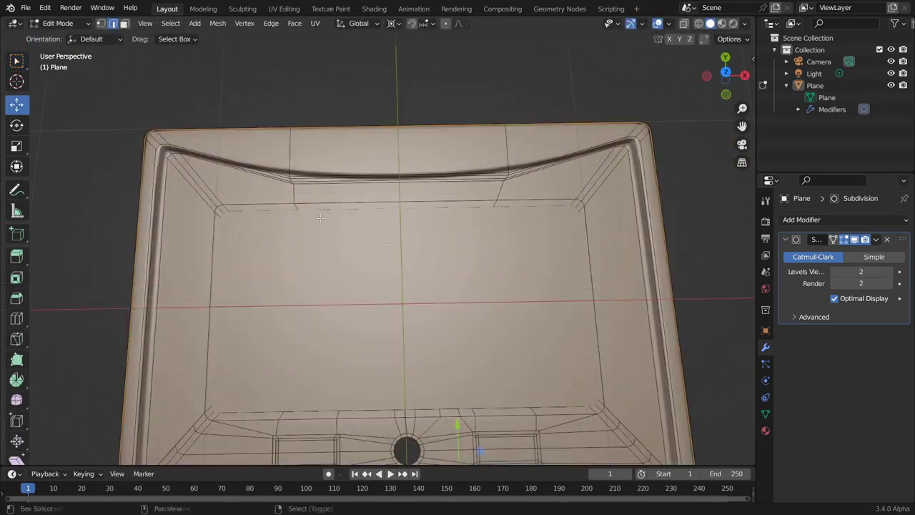
Place a loop cut hugging the tray's notched top rim and confirm it.
left_click(319, 217)
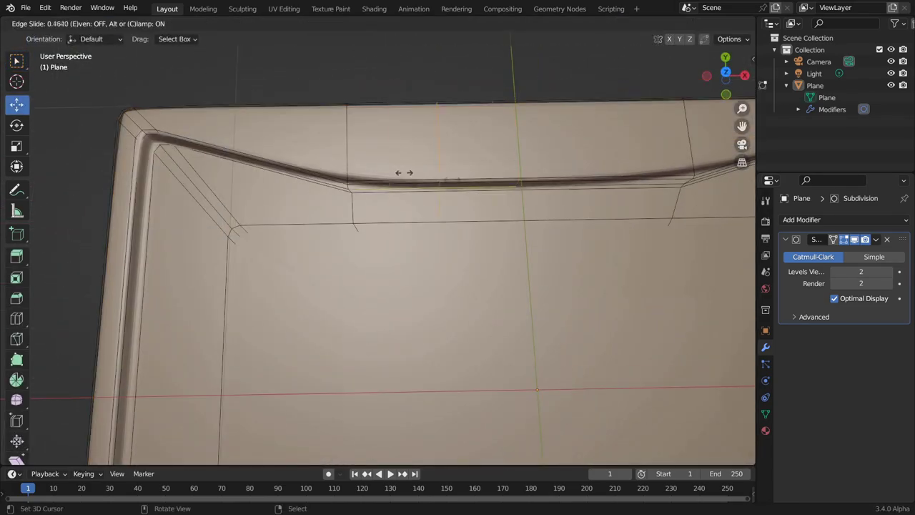
left_click(318, 208)
middle_click_drag(318, 208, 260, 135)
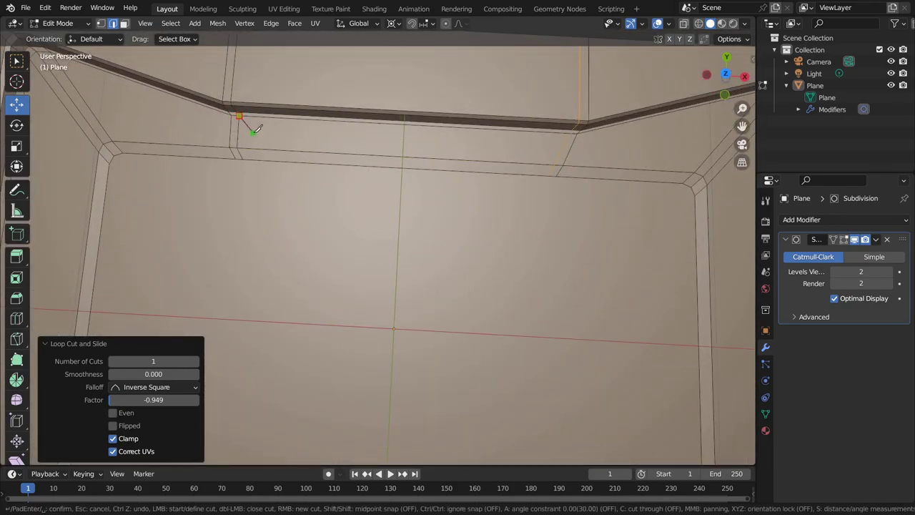
key("Return")
scroll(299, 155, "down", 5)
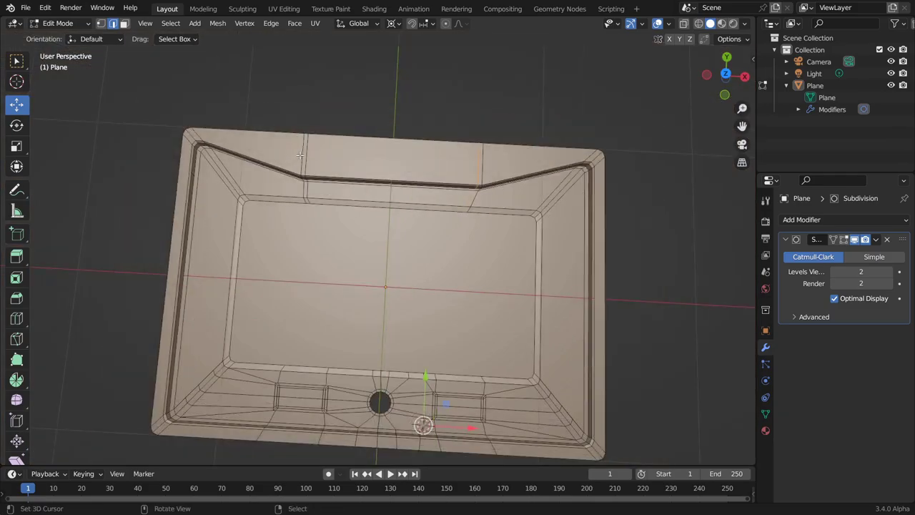
scroll(299, 155, "up", 3)
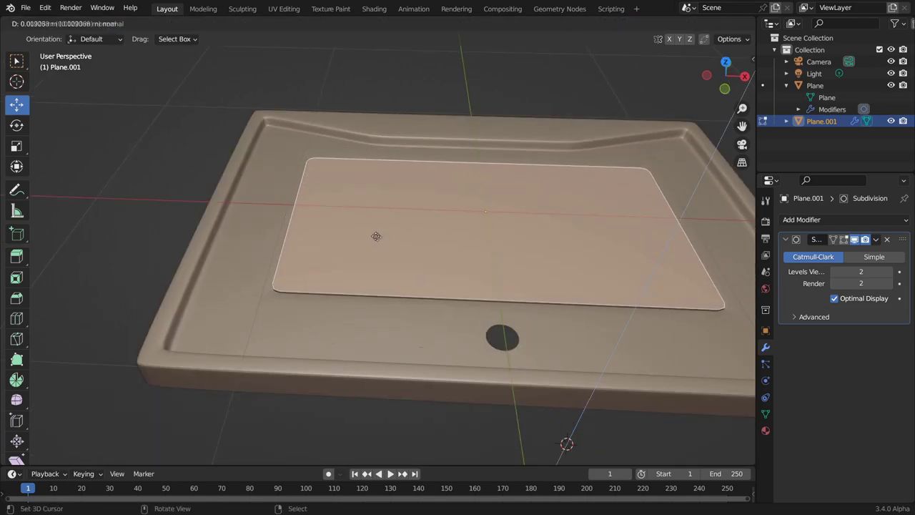
Confirm the panel's extrusion and lower the new inner panel.
left_click(376, 236)
key("g")
left_click(371, 244)
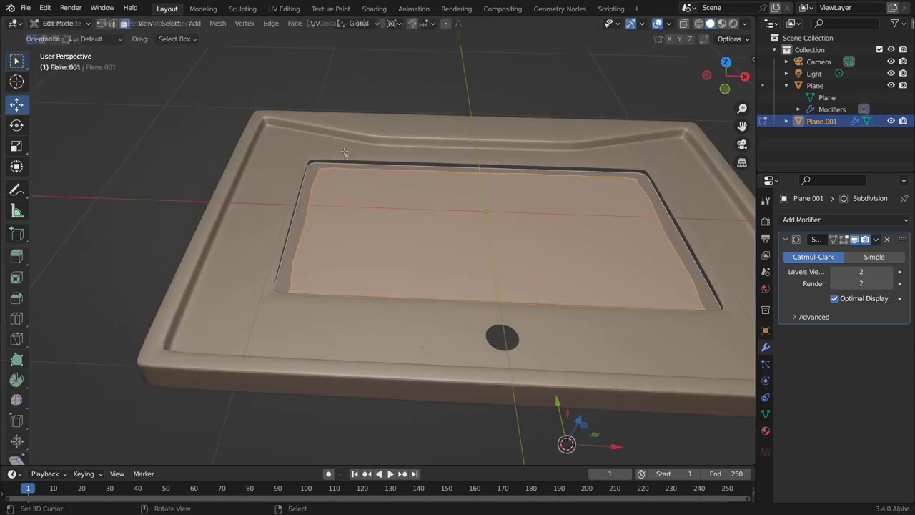
Select the inner panel Plane.001, isolate it with numpad / and enter Edit Mode on it.
left_click(375, 162)
key("Tab")
left_click(362, 174)
left_click(821, 121)
key("Tab")
key("KP_Divide")
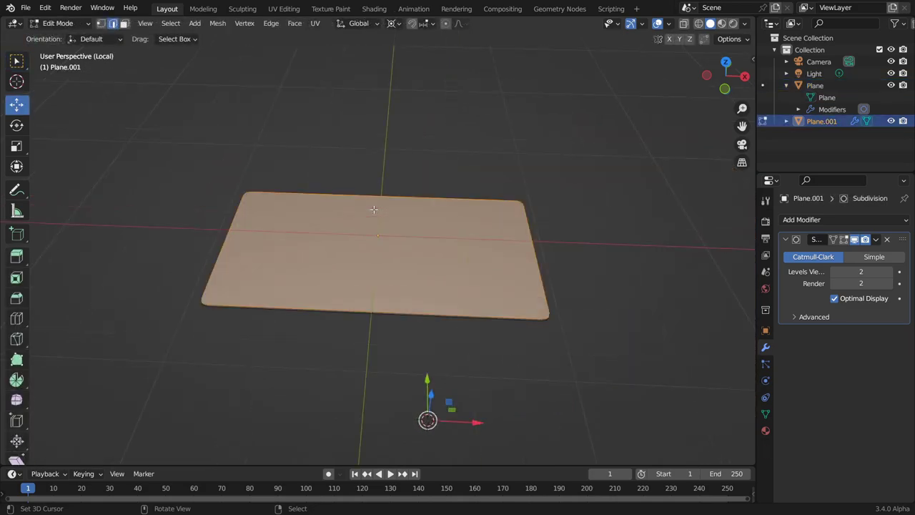
mouse_move(429, 400)
middle_mouse_down()
mouse_move(512, 412)
mouse_move(506, 240)
middle_mouse_up()
Dismiss the delete options and select the panel's front edge vertices.
key("x")
left_click(512, 408)
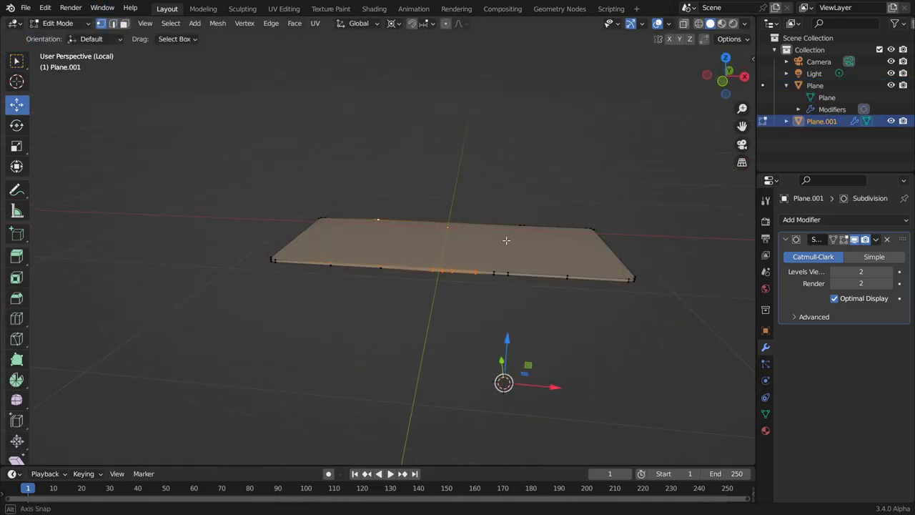
left_click(520, 298)
middle_click_drag(520, 298, 453, 254)
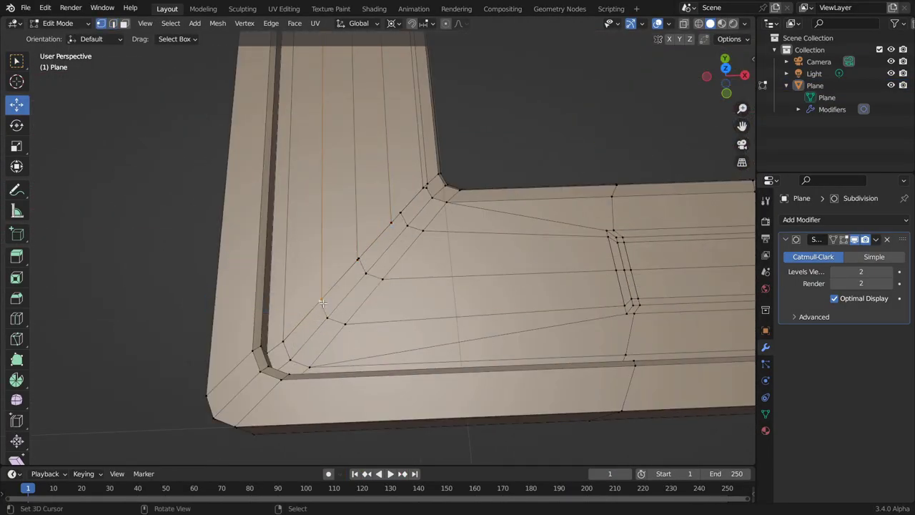
Select the tray's inner-corner vertices and collapse them into one.
scroll(379, 227, "up", 4)
left_click(380, 226, "shift")
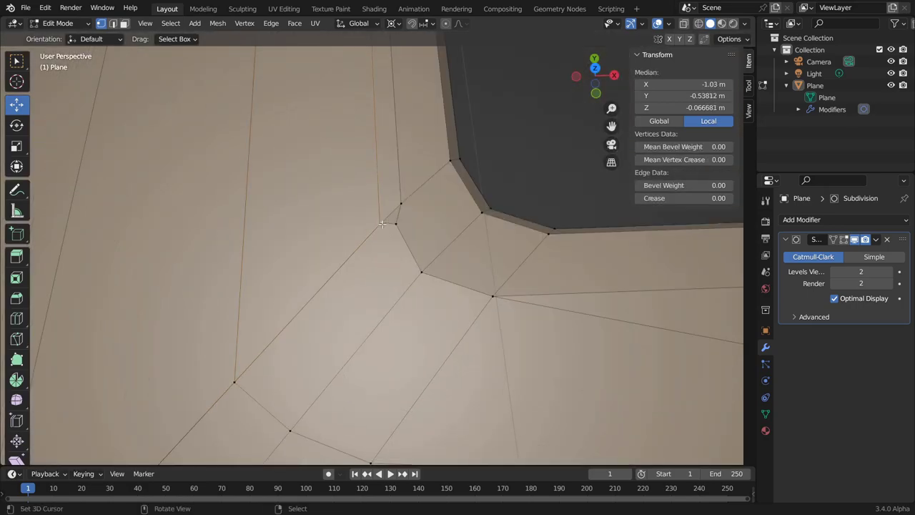
middle_click_drag(379, 226, 313, 246, "shift")
left_click(294, 273)
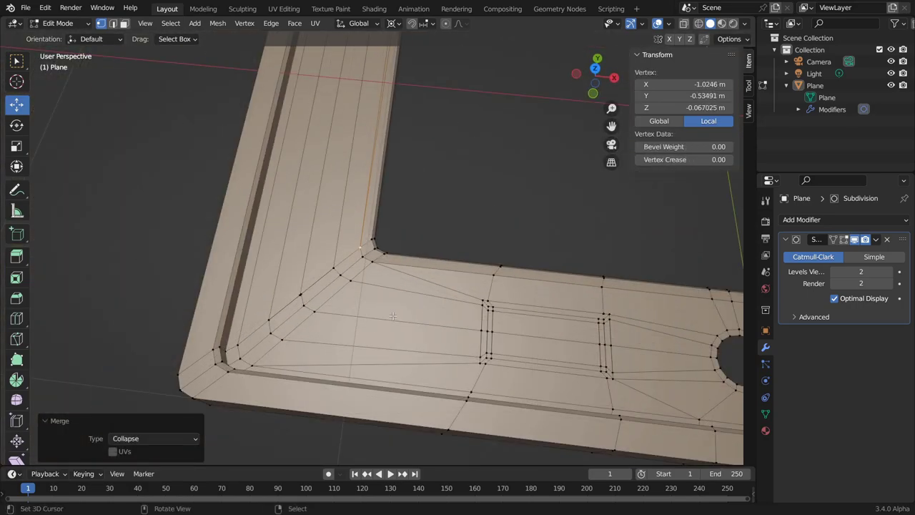
Knife a new edge across the corner faces and slide a vertex toward the corner.
key("k")
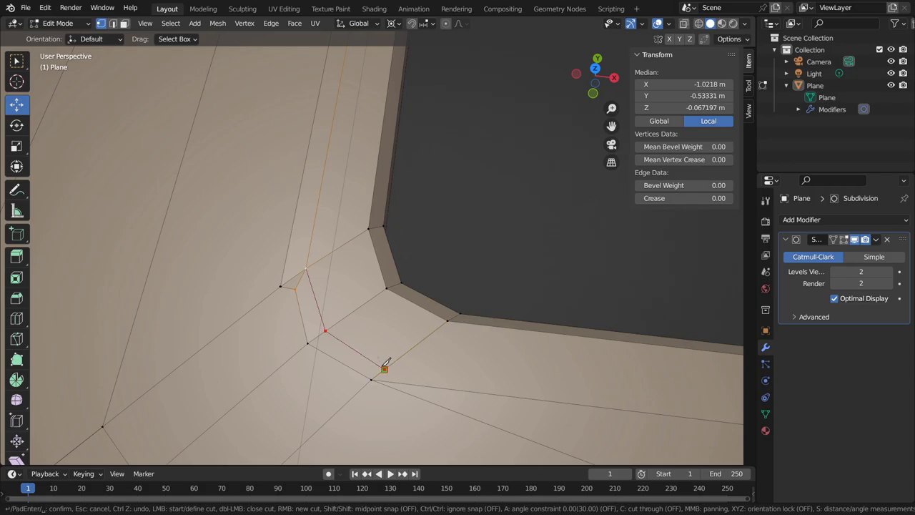
key("Return")
middle_click_drag(386, 363, 258, 226)
key("g")
key("g")
left_click(278, 263)
middle_click_drag(278, 263, 119, 257, "shift")
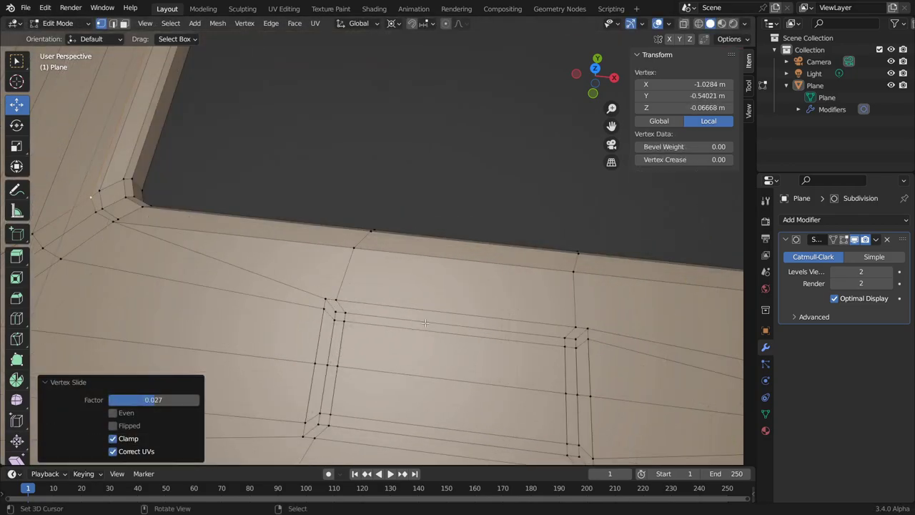
left_click(96, 237)
Collapse the remaining selected corner vertices and return to Object Mode.
scroll(341, 228, "down", 5)
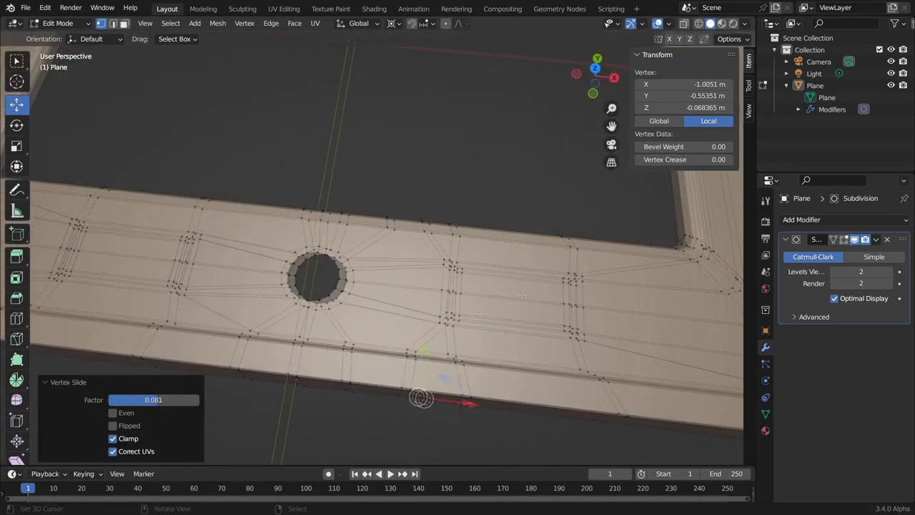
scroll(342, 228, "up", 8)
key("KP_Decimal")
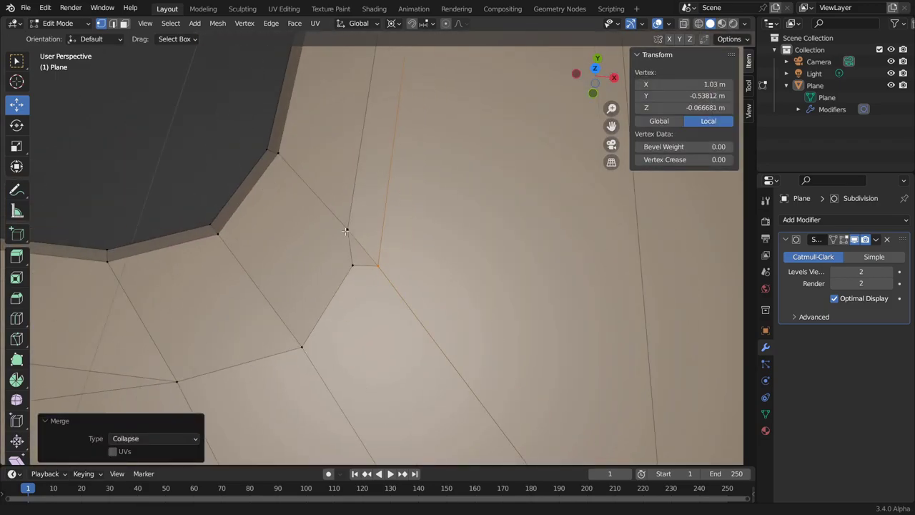
key("m")
left_click(353, 283)
scroll(353, 283, "down", 5)
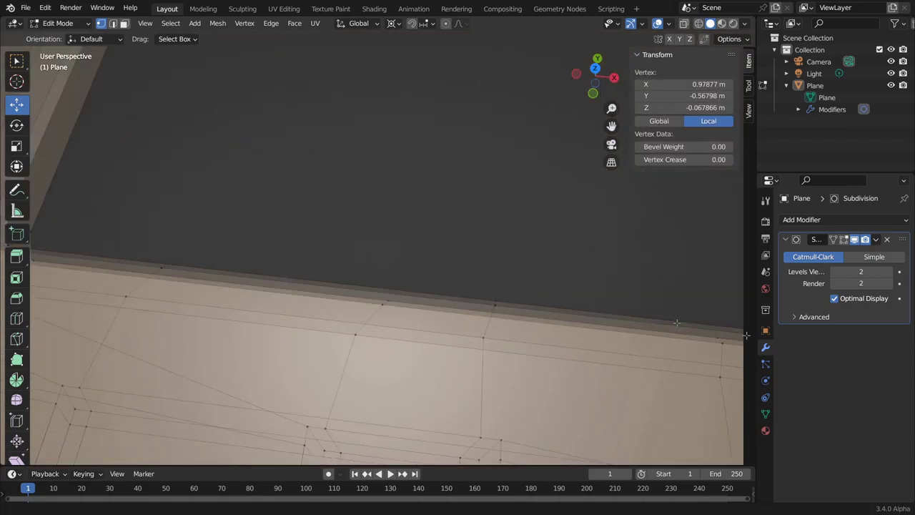
middle_click_drag(353, 283, 291, 315)
key("Tab")
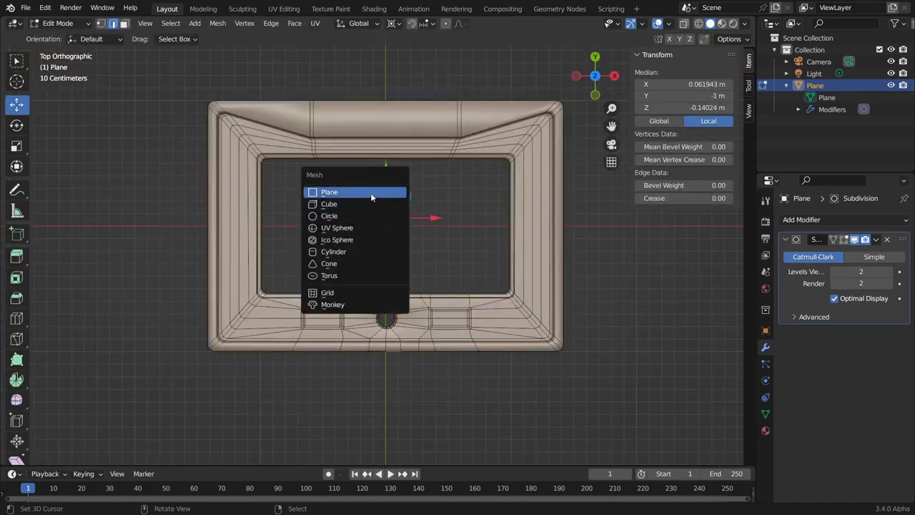
Add a plane below the tray and remove its Subdivision modifier.
left_click(371, 192)
key("g")
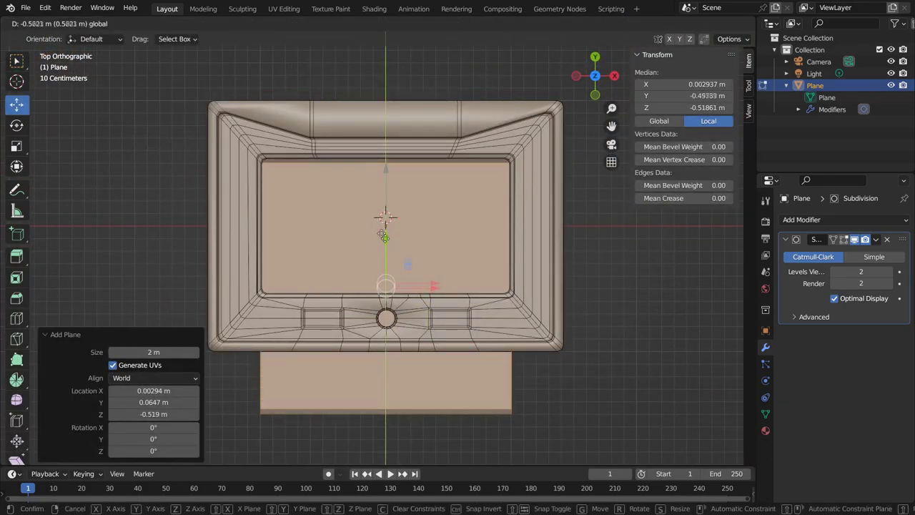
key("shift+z")
left_click(514, 221)
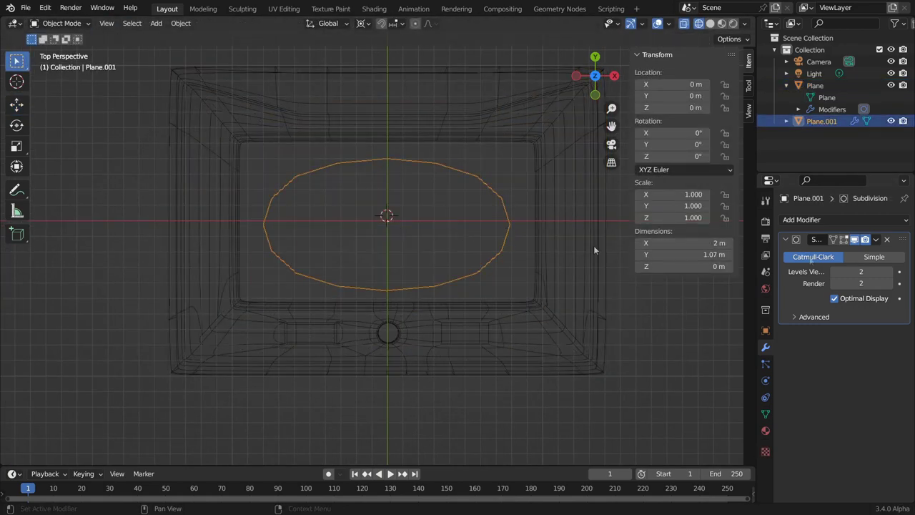
key("ctrl+1")
key("Tab")
left_click(885, 238)
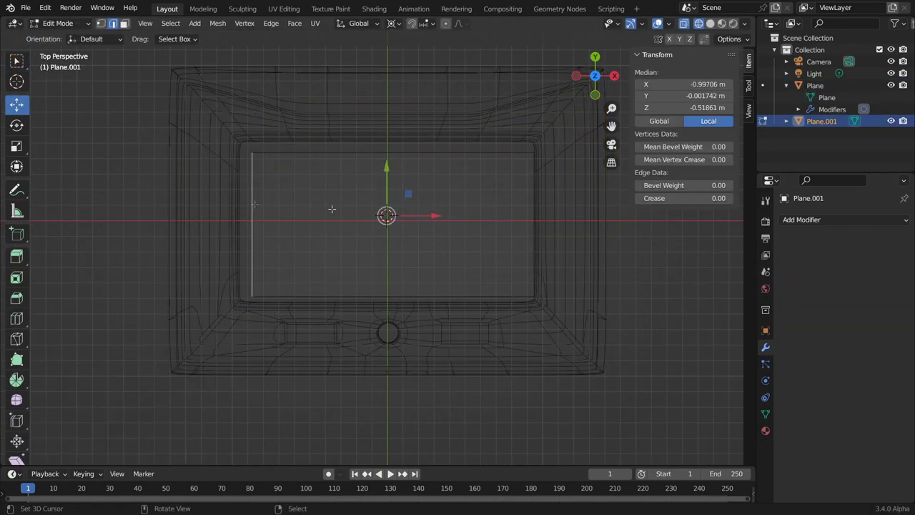
Select the plane's face and extrude it upward into a 2.18 × 1.18 × 0.32 m box.
key("Tab")
key("a")
key("alt+a")
key("a")
key("ctrl+b")
left_click(598, 343)
key("ctrl+z")
middle_click_drag(598, 342, 390, 238)
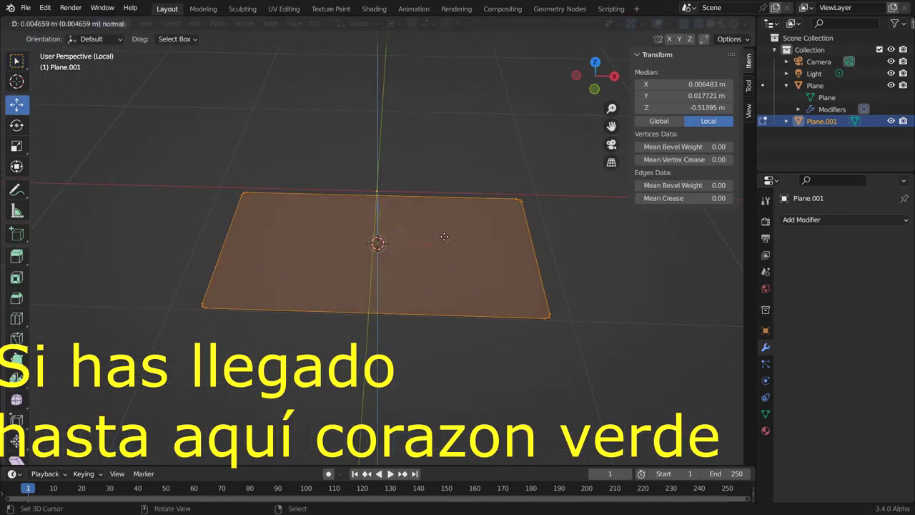
key("ctrl+z")
left_click(404, 230)
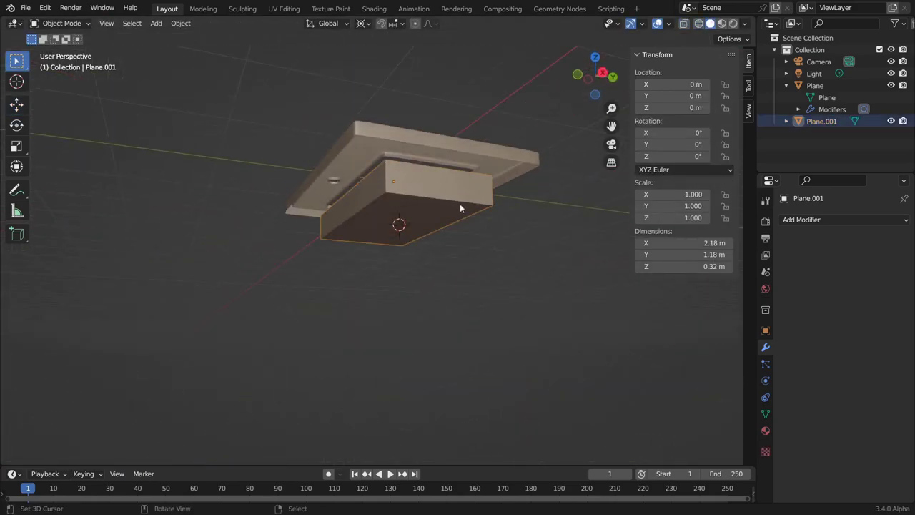
key("KP_1")
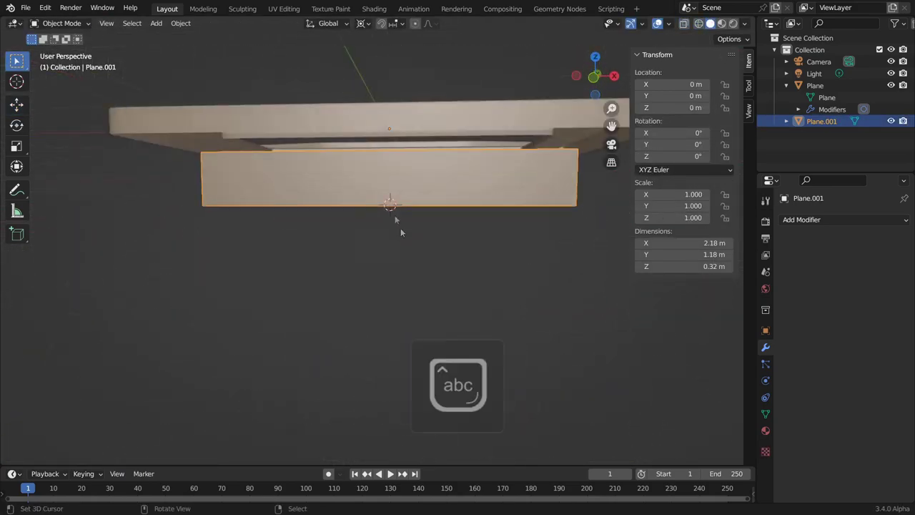
Scale the box slightly, place the extruded strip edge, and give the bent strip a Solidify modifier.
key("s")
key("KP_7")
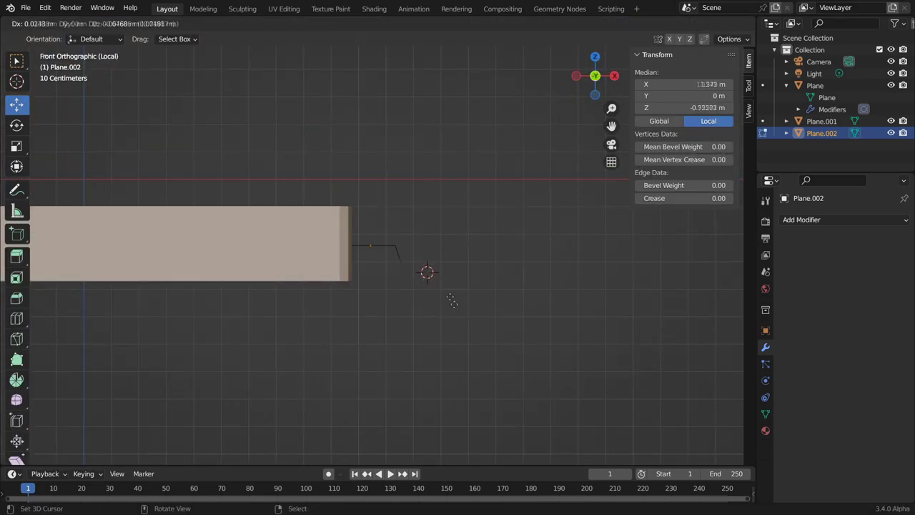
left_click(468, 337)
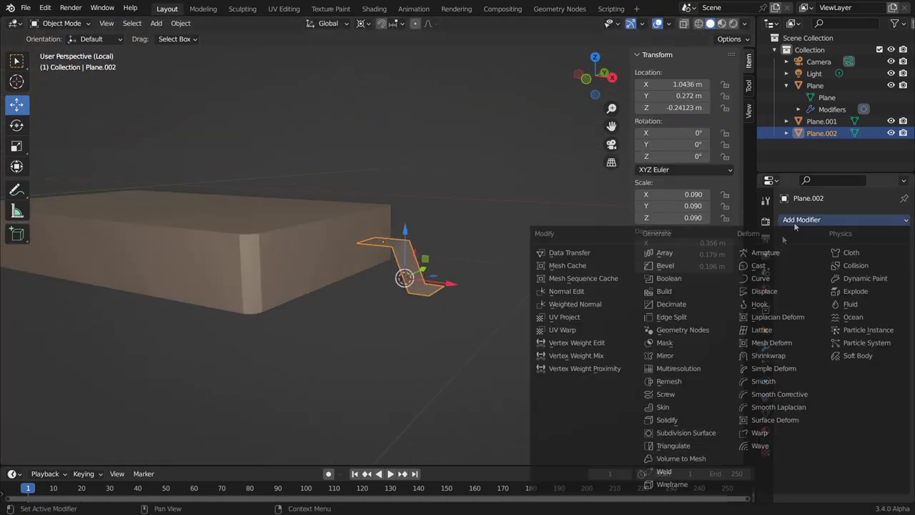
left_click(679, 432)
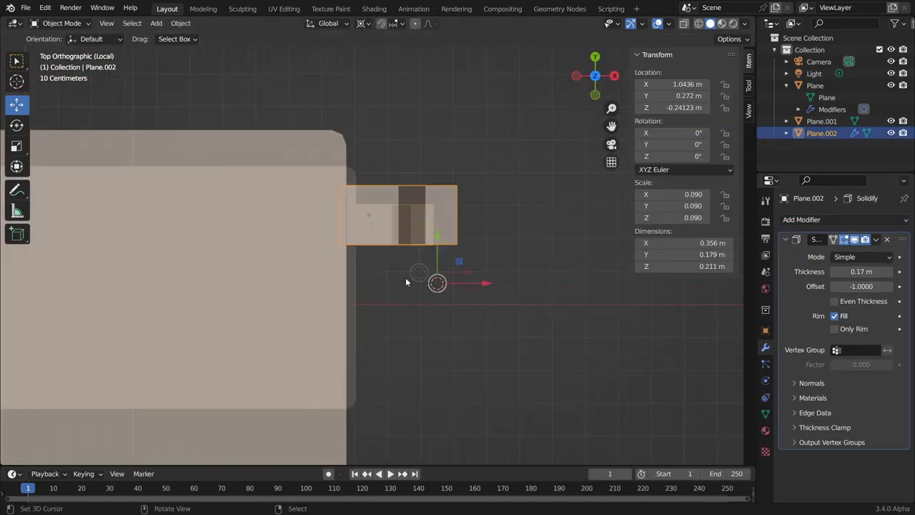
Duplicate the bent bracket twice along Y to form a row of three.
key("shift+d")
key("g")
left_click(434, 189)
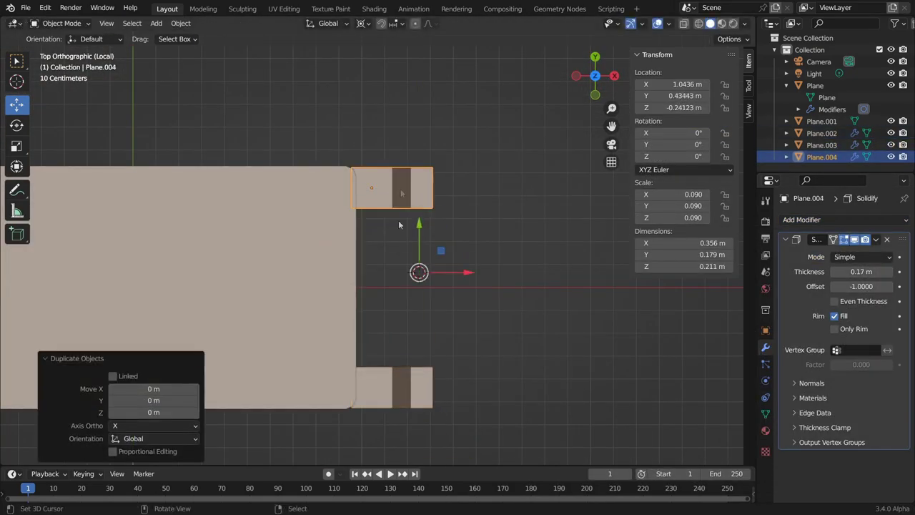
key("shift+d")
left_click(442, 154)
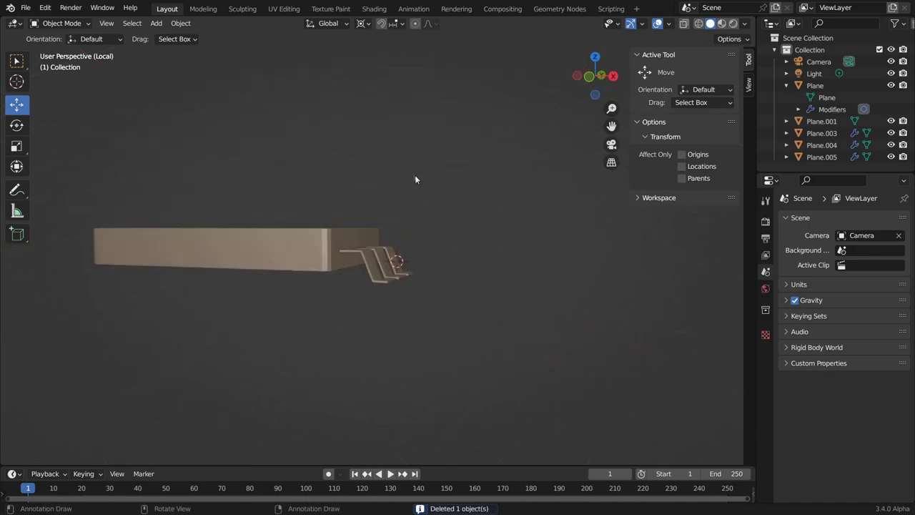
Apply the bracket's Solidify modifier and move a step face in Edit Mode.
left_click(820, 253)
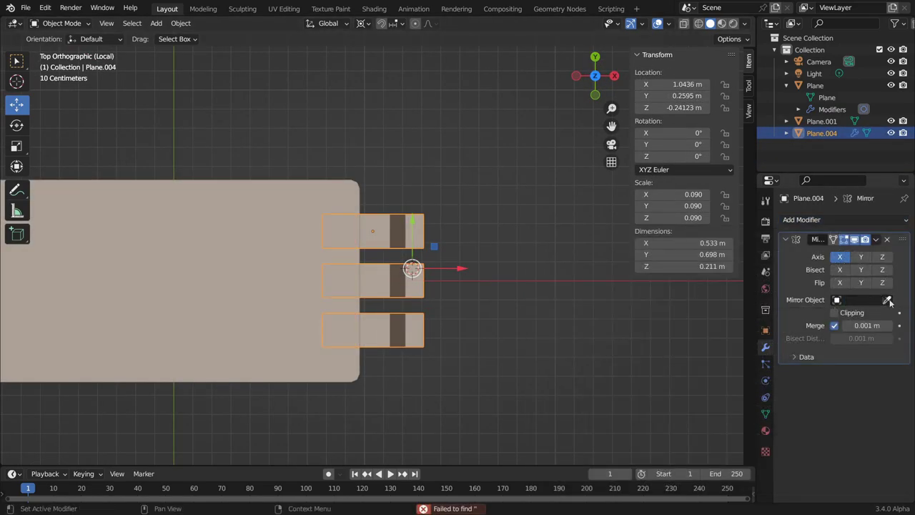
middle_click_drag(545, 251, 479, 237)
key("Tab")
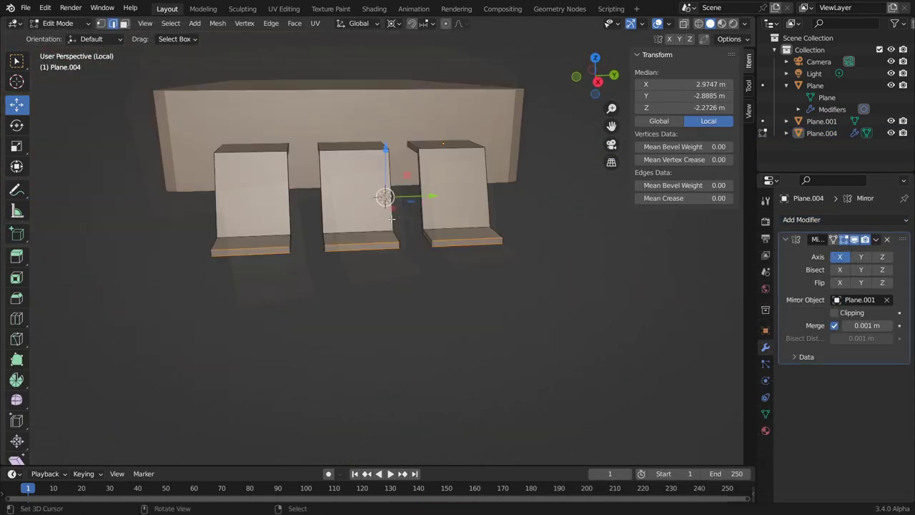
key("g")
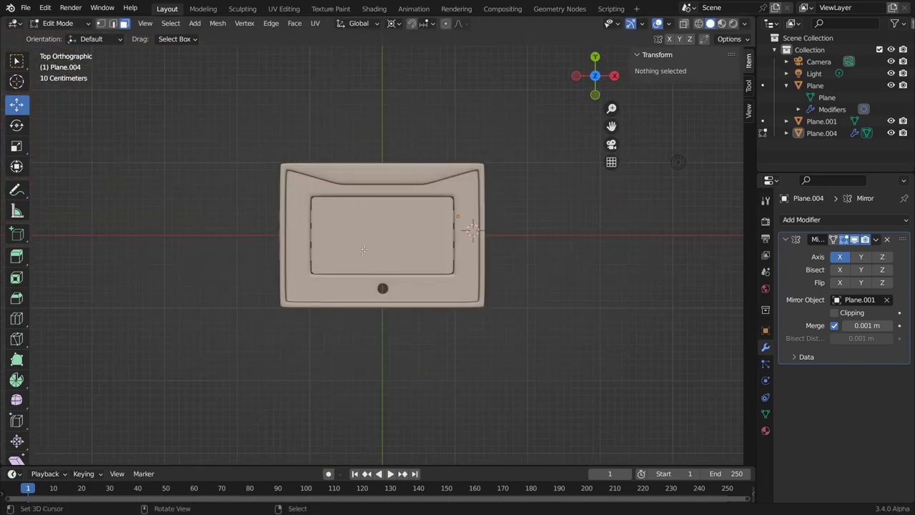
Add a new plane and move it along Z below the tray.
left_click(449, 235)
key("g")
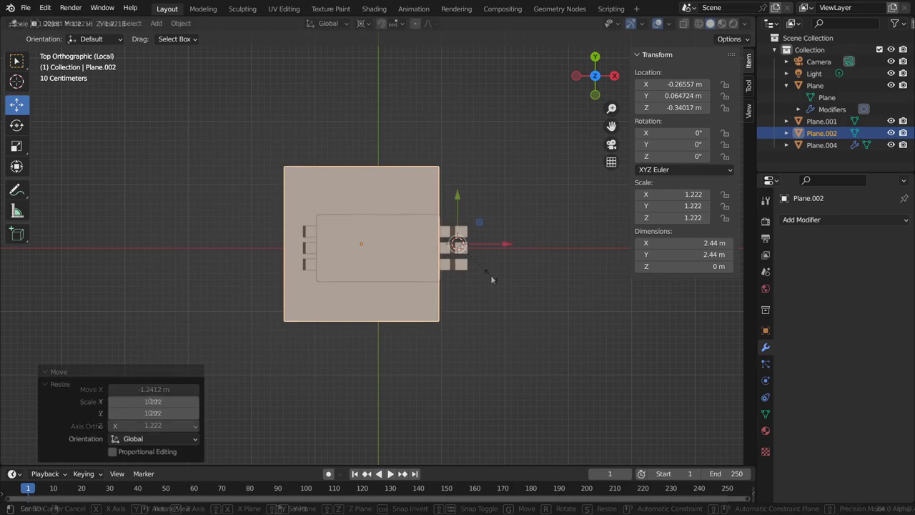
key("g")
key("z")
key("Tab")
key("KP_7")
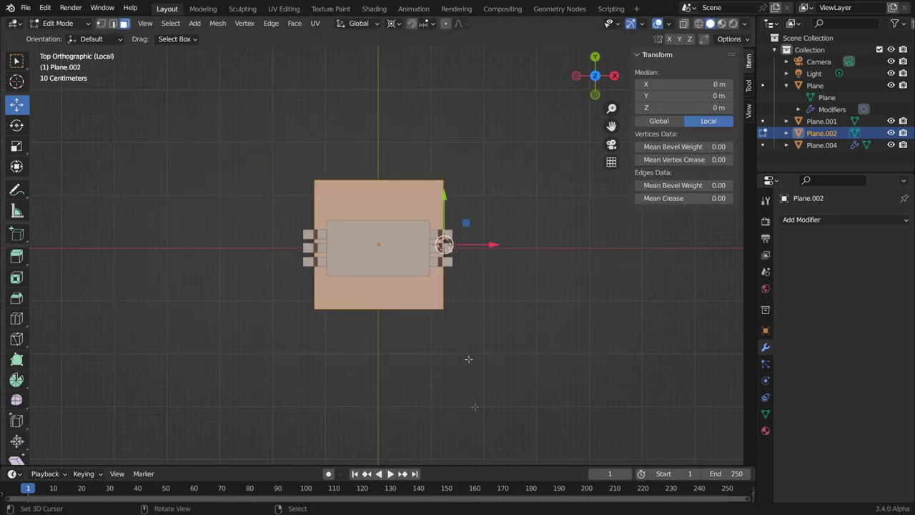
Select edges of the plane and raise them slightly along Z.
key("alt+a")
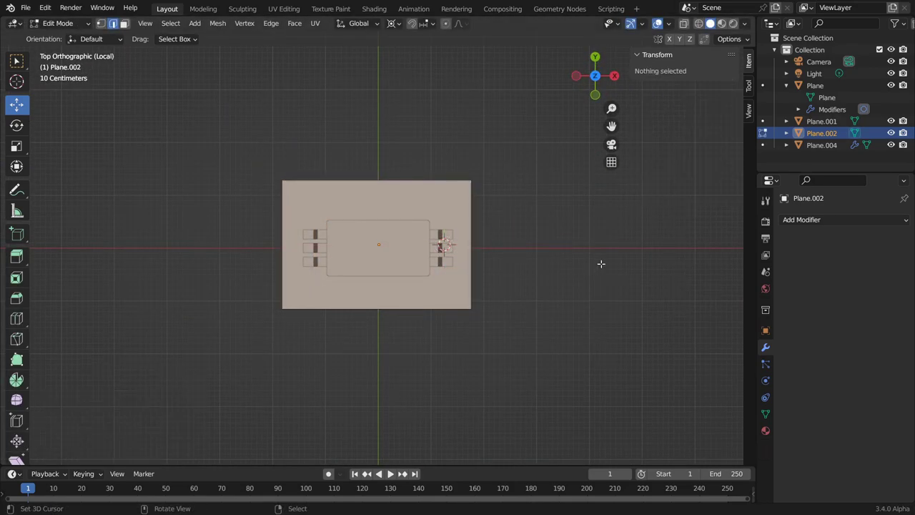
middle_click_drag(600, 264, 476, 246)
left_click(467, 214)
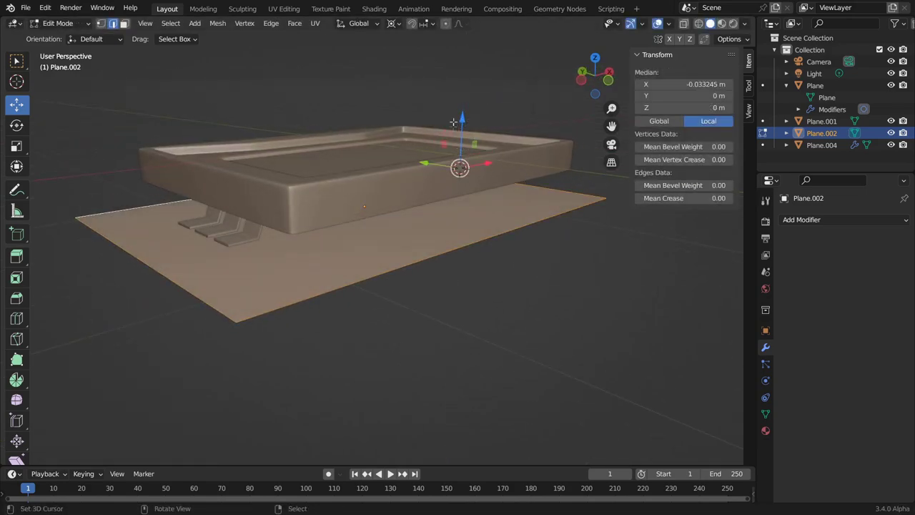
key("g")
key("z")
left_click(422, 248)
key("KP_7")
key("KP_1")
Extend the plane's right edge along X past the tray's side.
key("KP_7")
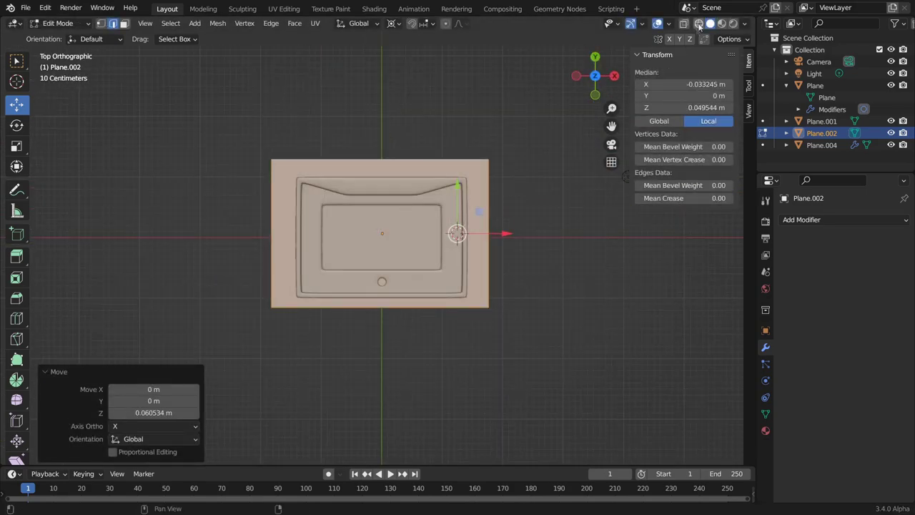
key("shift+z")
left_click(543, 214)
key("g")
key("x")
left_click(522, 218)
middle_click_drag(522, 218, 142, 36)
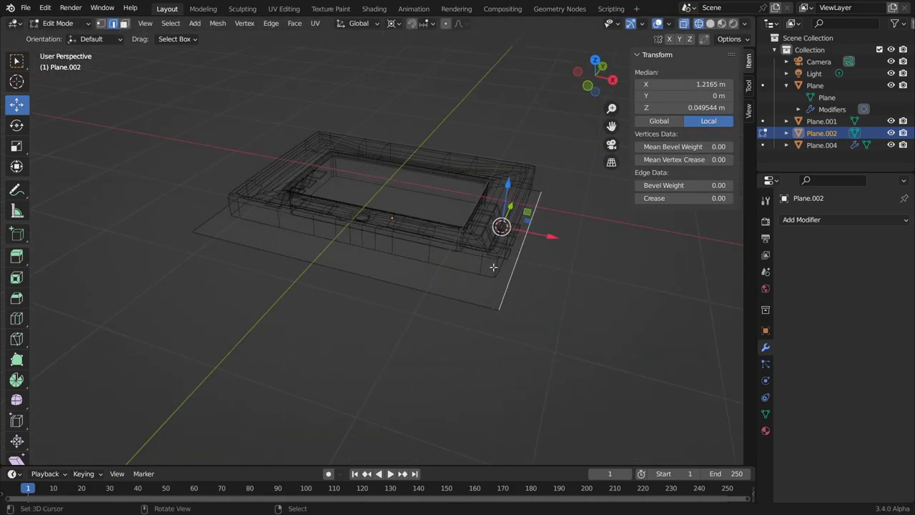
Return to the tray mesh and select a strip of faces along its side.
key("Tab")
left_click(497, 272)
key("Tab")
mouse_move(500, 286)
middle_mouse_down()
mouse_move(511, 317)
mouse_move(388, 271)
middle_mouse_up()
left_click(388, 272)
left_click(307, 265, "ctrl")
middle_click_drag(308, 264, 336, 243)
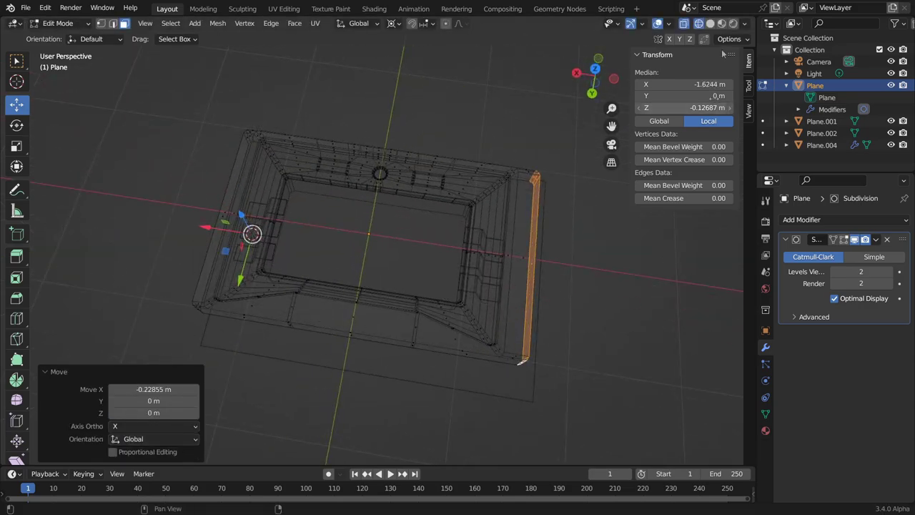
Widen the tray's bottom geometry along the X axis in solid shading.
key("shift+z")
key("alt+a")
key("Tab")
key("Tab")
mouse_move(429, 300)
middle_mouse_down()
mouse_move(387, 253)
mouse_move(457, 285)
mouse_move(375, 266)
mouse_move(515, 225)
middle_mouse_up()
left_click(386, 254, "ctrl+shift")
key("s")
key("x")
left_click(428, 285)
Lower the tray's bottom along Z down onto the base plate.
key("Tab")
key("Tab")
key("Tab")
mouse_move(574, 304)
middle_mouse_down()
mouse_move(527, 253)
mouse_move(543, 212)
middle_mouse_up()
Move a base plate edge along X to widen the plate.
key("Tab")
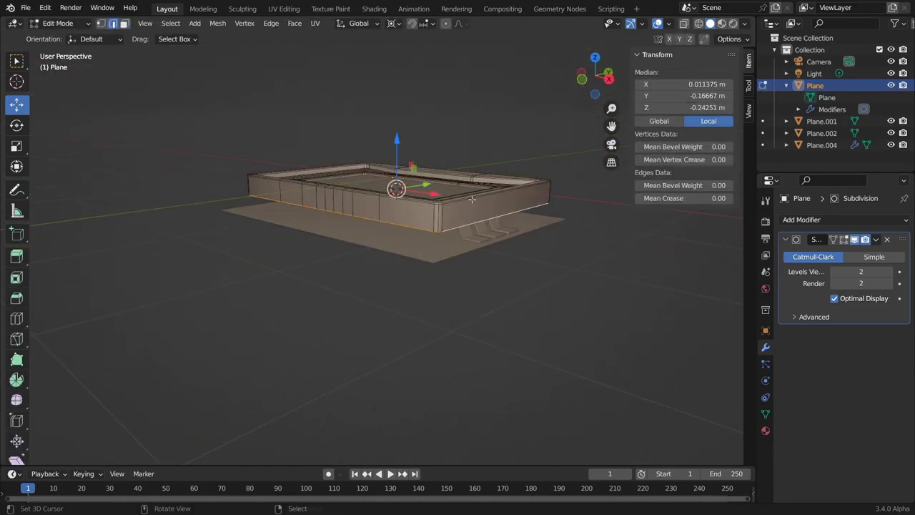
key("g")
key("z")
left_click(429, 236)
mouse_move(429, 236)
middle_mouse_down()
mouse_move(371, 179)
mouse_move(335, 98)
mouse_move(372, 214)
mouse_move(386, 215)
mouse_move(400, 186)
middle_mouse_up()
key("Tab")
left_click(312, 117)
key("Tab")
key("g")
key("x")
left_click(397, 232)
Add a loop cut around the tray, undo the trial bevel, and dissolve the extra edges.
key("alt+q")
key("ctrl+r")
left_click(397, 153)
key("ctrl+b")
left_click(533, 201)
key("ctrl+z")
key("x")
left_click(372, 254)
mouse_move(372, 254)
middle_mouse_down()
mouse_move(402, 253)
mouse_move(372, 215)
middle_mouse_up()
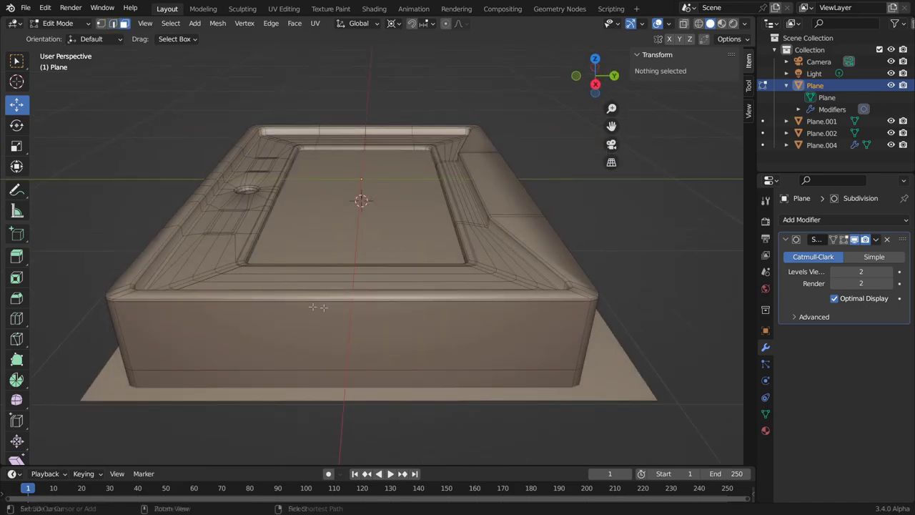
Add another loop cut around the tray.
key("ctrl+r")
left_click(348, 262)
middle_click_drag(348, 261, 117, 23)
mouse_move(411, 245)
middle_mouse_down()
mouse_move(111, 23)
mouse_move(357, 215)
middle_mouse_up()
Shift the base plate's edges along X (−0.24714 m) so the plate extends past the tray.
left_click(112, 23)
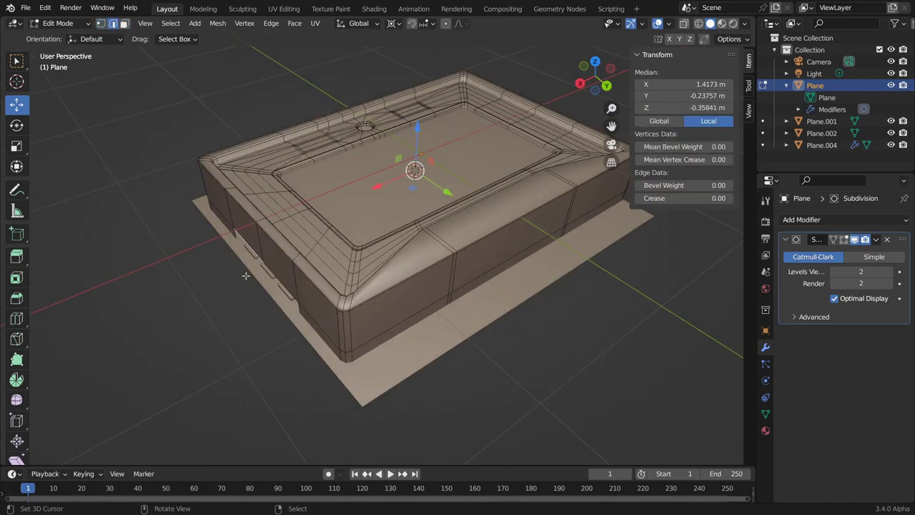
left_click(357, 214)
key("g")
key("x")
left_click(372, 271)
mouse_move(372, 271)
middle_mouse_down()
mouse_move(384, 285)
mouse_move(598, 255)
middle_mouse_up()
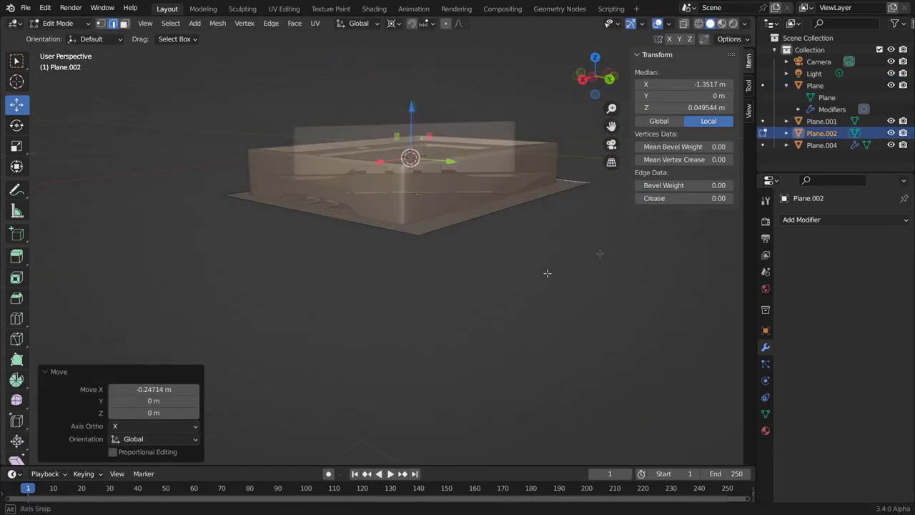
Select the bracket pieces and all their geometry to inspect them.
key("Tab")
scroll(382, 263, "up", 3)
left_click(380, 157)
key("Tab")
scroll(408, 168, "down", 2)
key("a")
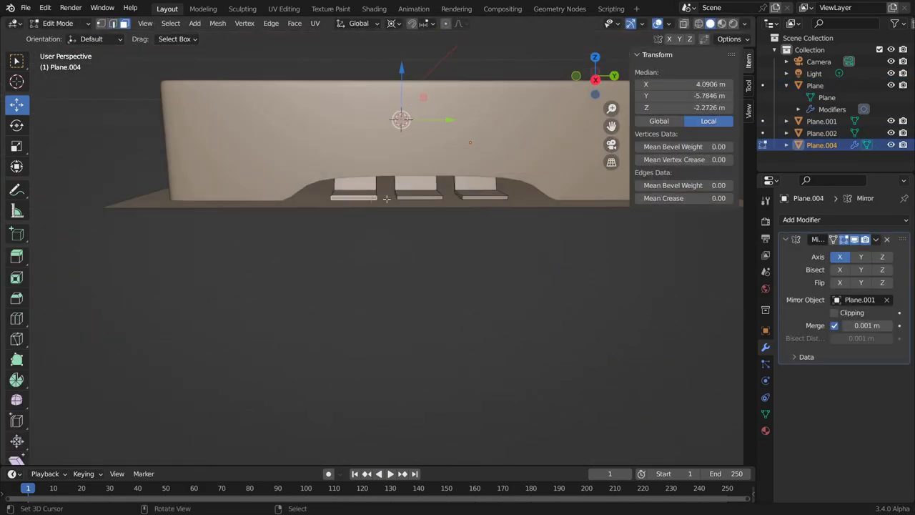
middle_click_drag(408, 167, 493, 314)
scroll(493, 315, "down", 3)
key("Tab")
Undo the last two changes and return to editing the base plate with nothing selected.
key("ctrl+z")
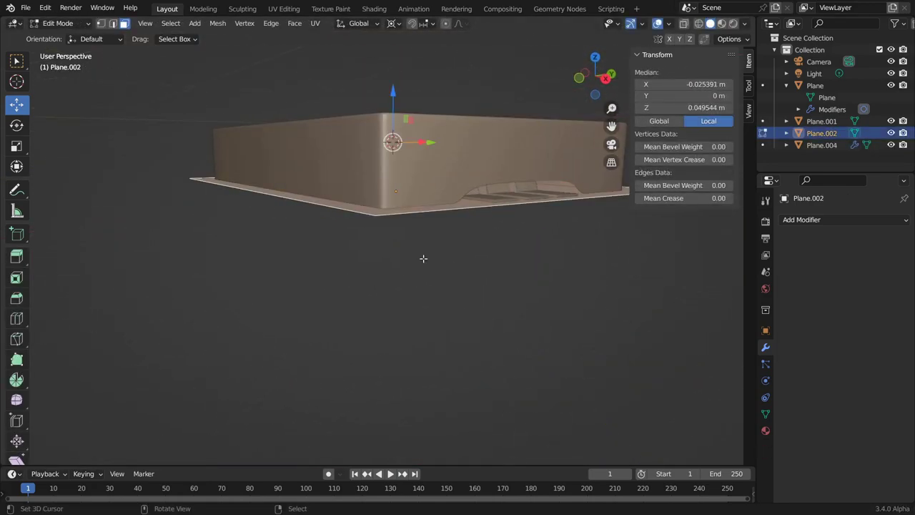
key("ctrl+z")
key("Tab")
middle_click_drag(540, 314, 466, 300)
key("alt+a")
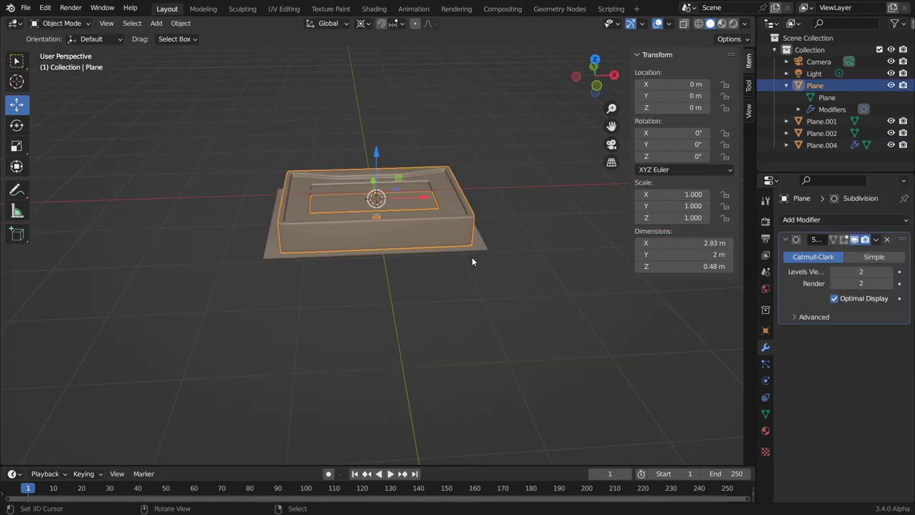
Isolate the base plate in local view and look straight down on its mesh.
left_click(471, 256)
key("KP_Divide")
key("Tab")
key("KP_7")
Try adding and rotating a primitive shape 90 degrees in the plate mesh, then undo it.
key("KP_3")
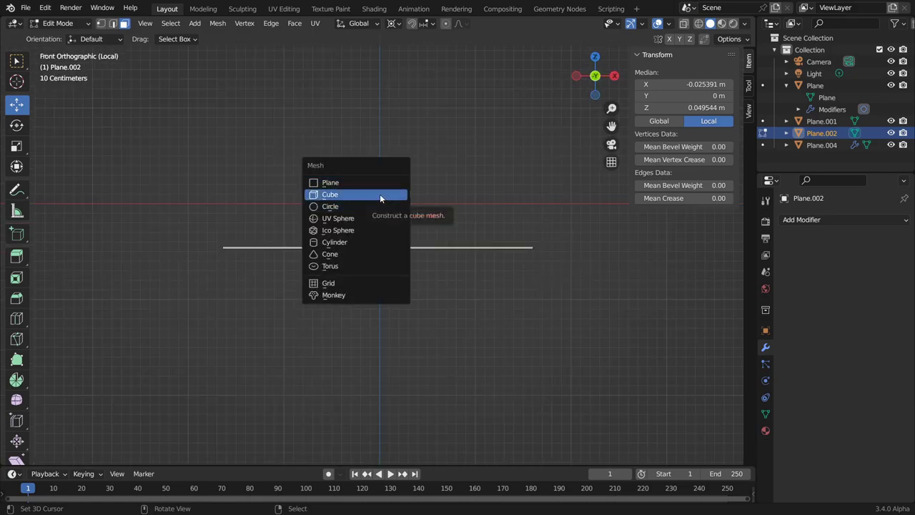
left_click(380, 198)
key("r")
left_click(400, 299)
key("shift+s")
key("r")
key("9")
key("0")
key("Return")
middle_click_drag(385, 313, 478, 288)
key("ctrl+z")
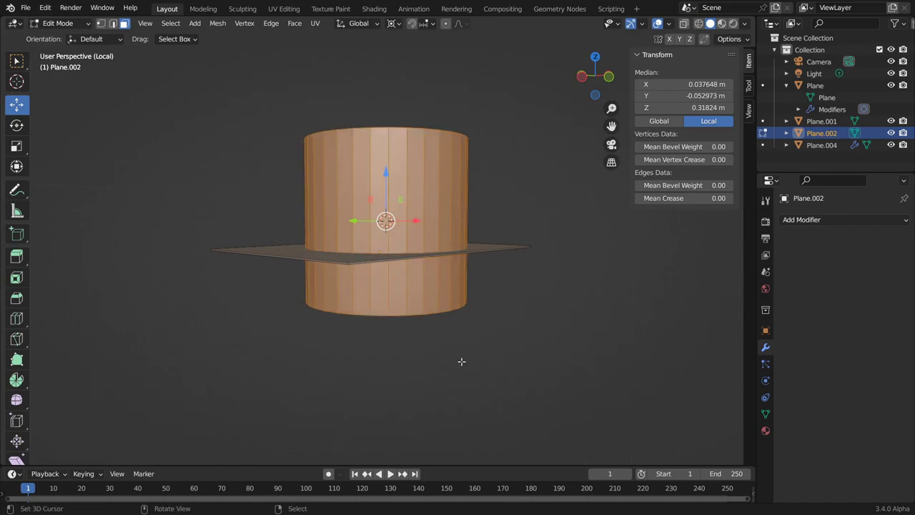
Undo back to object mode and switch to the front view.
key("Tab")
key("ctrl+z")
key("ctrl+z")
key("Tab")
key("KP_1")
key("shift+s")
Add an 8-sided cylinder, rotate it 90 degrees on Y, and scale it down.
key("shift+a")
left_click(438, 343)
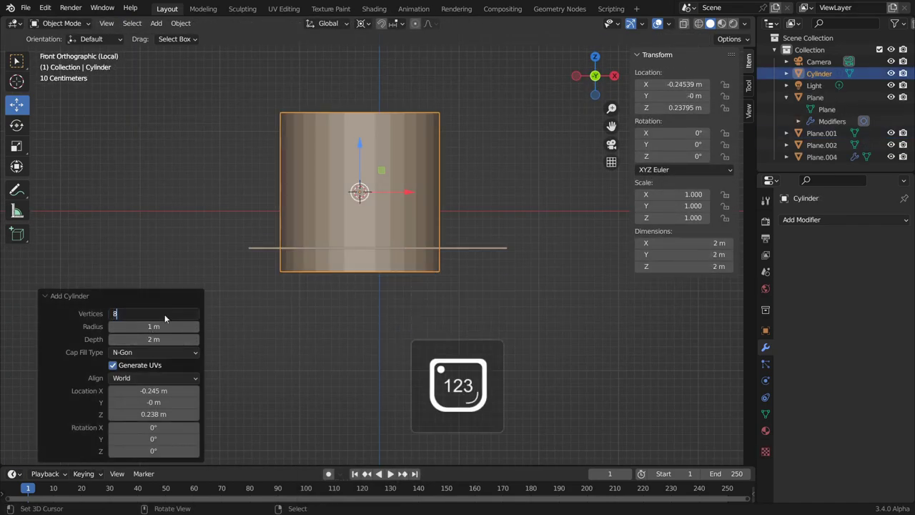
key("Return")
key("r")
key("y")
key("9")
key("0")
key("Return")
key("s")
left_click(410, 194)
Inset the cylinder's end cap face.
key("s")
key("x")
mouse_move(406, 199)
middle_mouse_down()
mouse_move(550, 280)
mouse_move(416, 227)
middle_mouse_up()
key("Tab")
left_click(439, 298)
mouse_move(439, 298)
middle_mouse_down()
mouse_move(358, 261)
mouse_move(517, 245)
middle_mouse_up()
key("i")
left_click(375, 267)
key("s")
key("y")
key("Escape")
Add a loop cut around the cylinder and dissolve its edges.
key("Tab")
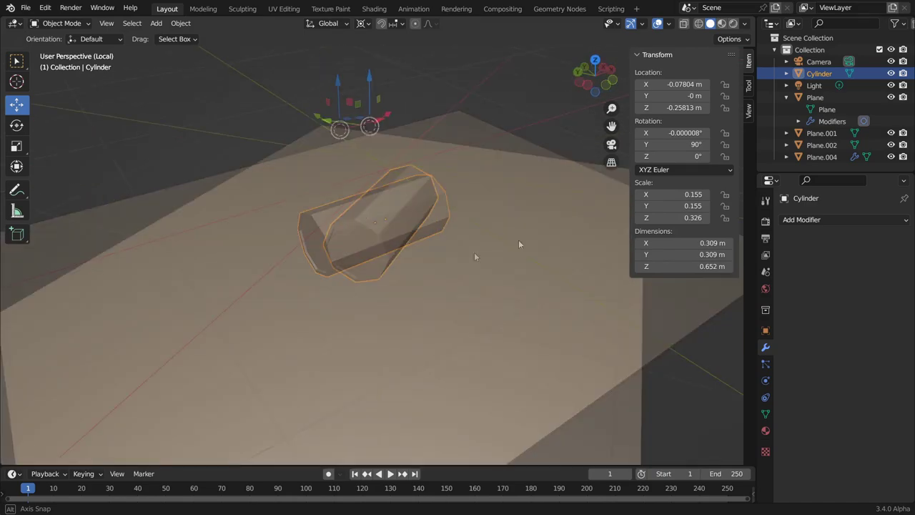
key("Tab")
key("ctrl+r")
left_click(489, 212)
left_click(507, 214)
middle_click_drag(507, 213, 327, 108)
key("x")
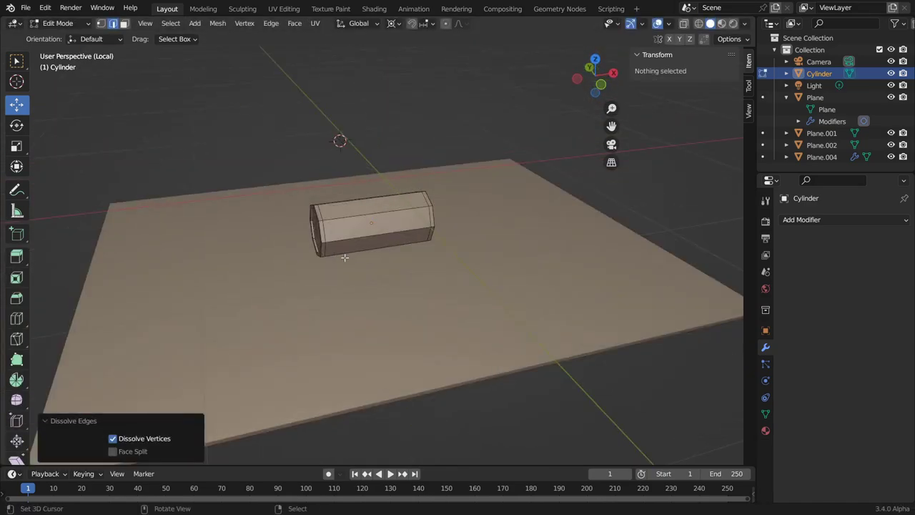
key("KP_1")
Add a NURBS path curve to the scene in object mode.
key("shift+a")
key("Escape")
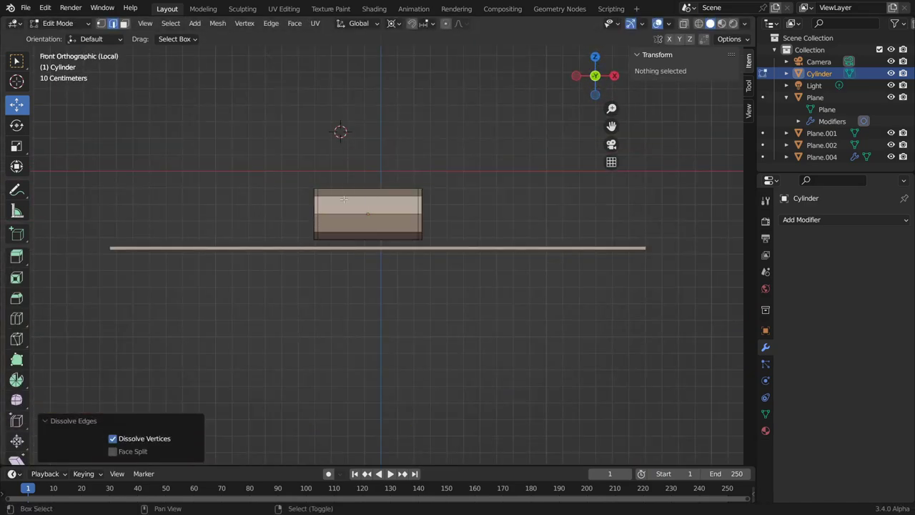
key("Tab")
key("shift+a")
left_click(418, 272)
scroll(421, 241, "down", 1)
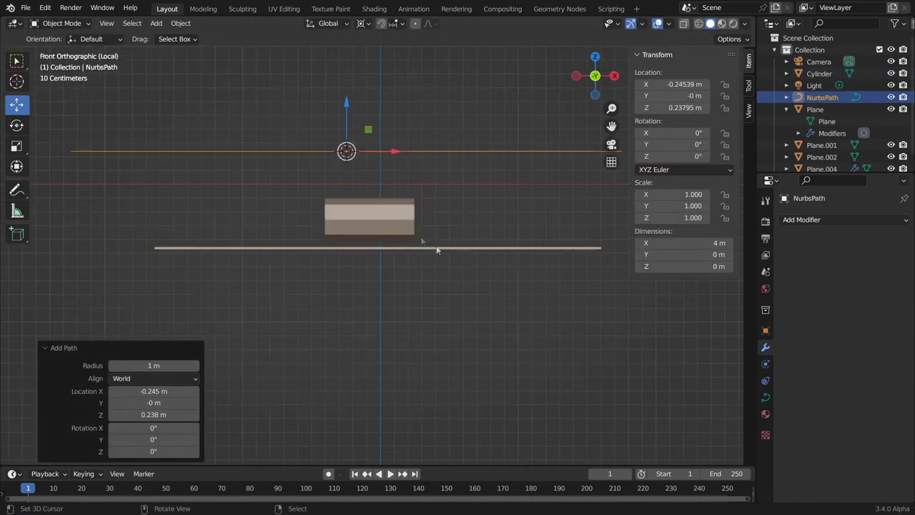
Edit the curved handle's control points and adjust its curve shape settings.
key("Tab")
left_click(765, 396)
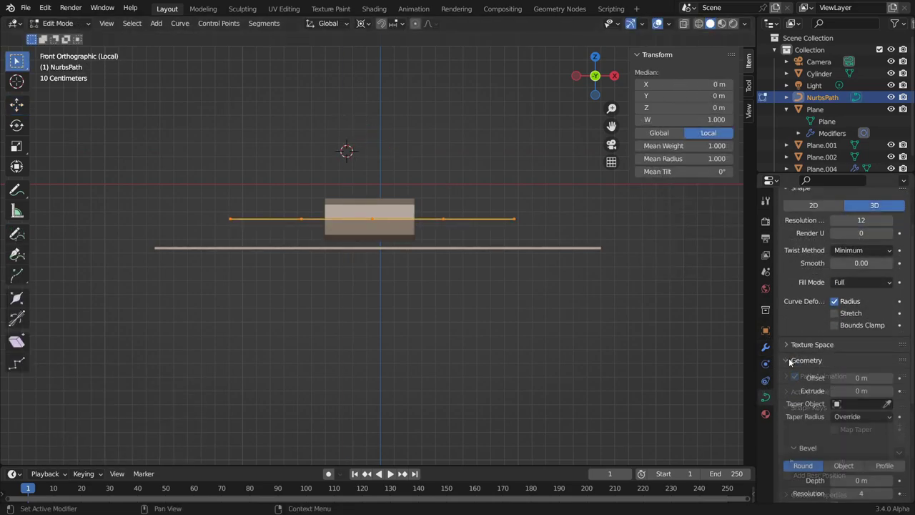
scroll(861, 390, "down", 2)
left_click_drag(861, 442, 886, 442)
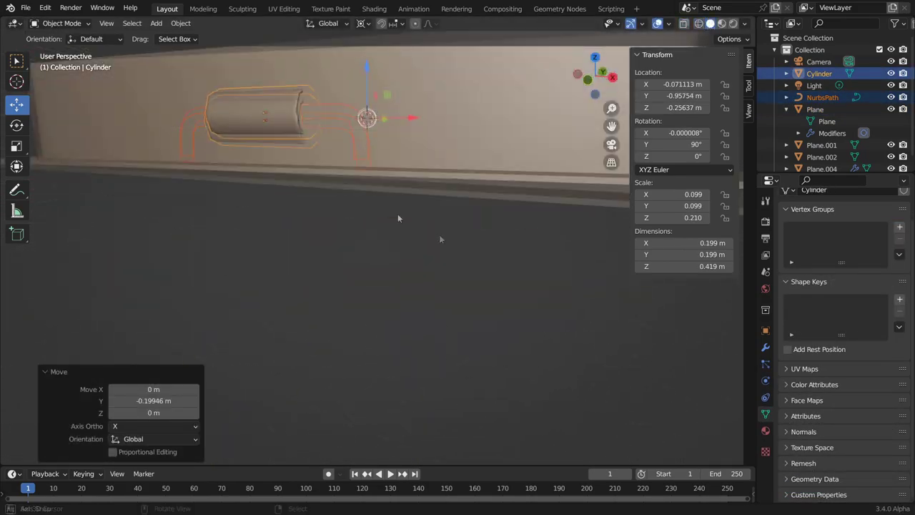
Lower the cylinder and move the cylinder-and-wire pair sideways along Y.
key("alt+z")
left_click_drag(367, 68, 371, 86)
key("shift+z")
left_click(423, 348)
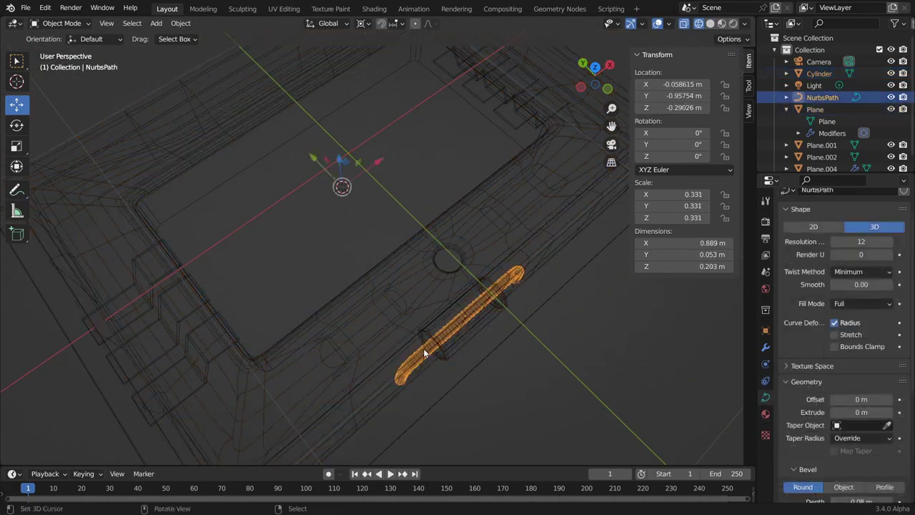
left_click(429, 317, "shift")
left_click_drag(315, 153, 335, 136)
mouse_move(429, 322)
middle_mouse_down()
mouse_move(424, 170)
mouse_move(476, 222)
mouse_move(400, 236)
middle_mouse_up()
Duplicate the cylinder and wire, offsetting the copy along X by -0.19912.
key("shift+d")
key("x")
left_click(492, 299)
key("g")
key("x")
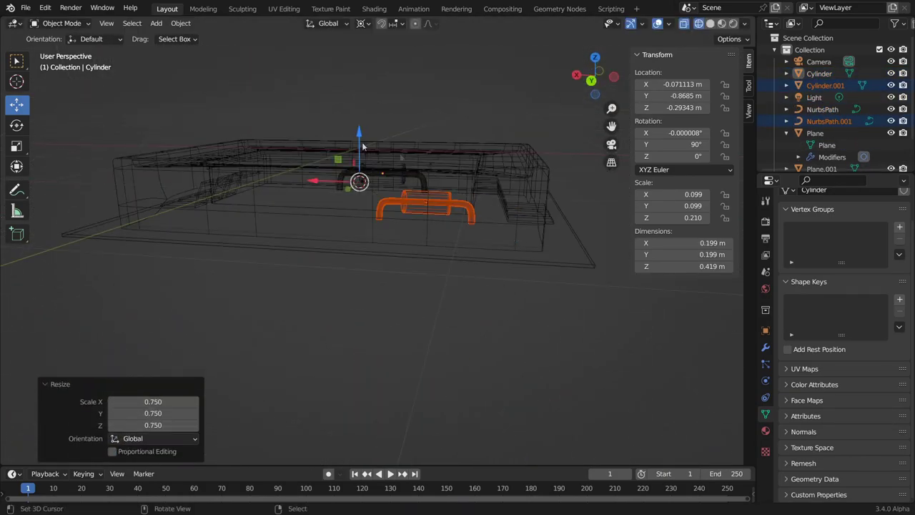
left_click(400, 153)
key("shift+z")
scroll(480, 200, "up", 5)
scroll(475, 180, "down", 5)
Inspect the tray in wireframe and deselect the copied handle pieces.
key("shift+z")
middle_click_drag(475, 184, 492, 238)
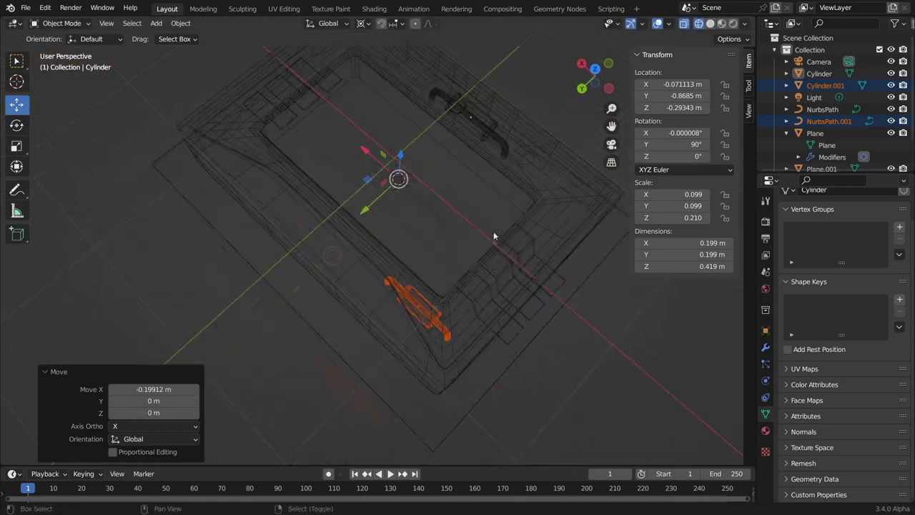
scroll(469, 200, "down", 5)
left_click(469, 200)
key("shift+z")
scroll(616, 294, "up", 5)
mouse_move(616, 295)
middle_mouse_down()
mouse_move(364, 233)
mouse_move(198, 237)
mouse_move(544, 203)
mouse_move(451, 213)
middle_mouse_up()
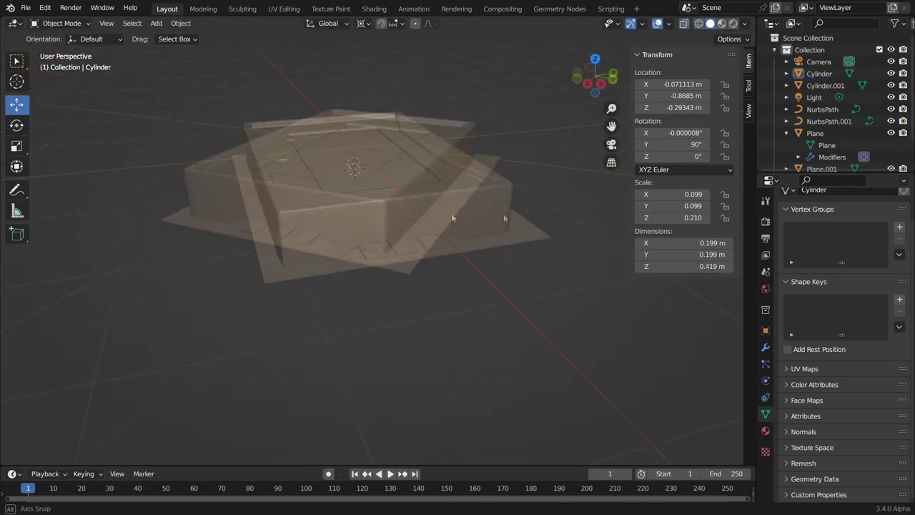
Select the base plane, both cylinders and the curved handles, and isolate them in Local View.
left_click(405, 193)
middle_click_drag(405, 193, 402, 217)
key("shift+z")
left_click(453, 174, "shift")
middle_click_drag(454, 174, 444, 198)
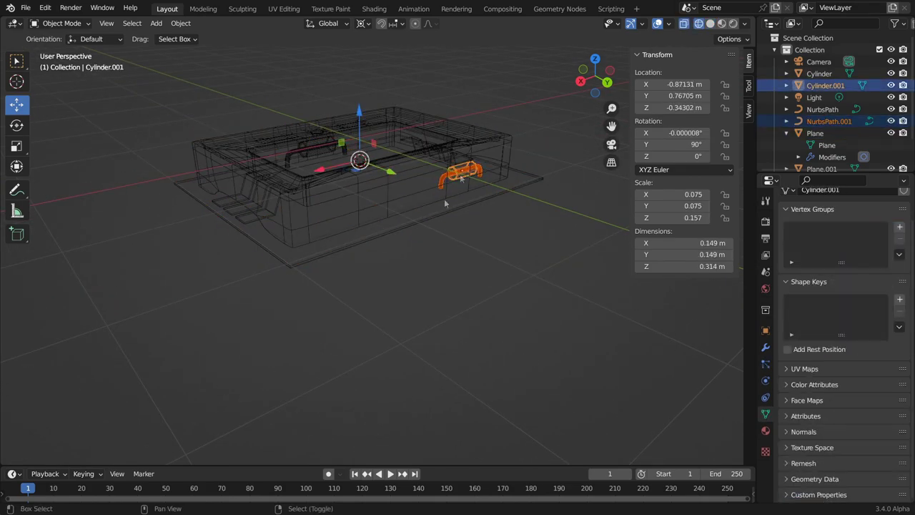
left_click(444, 199, "shift")
left_click(430, 220, "shift")
key("KP_Divide")
Edit the plane's mesh from top view and add a circle to it.
key("Tab")
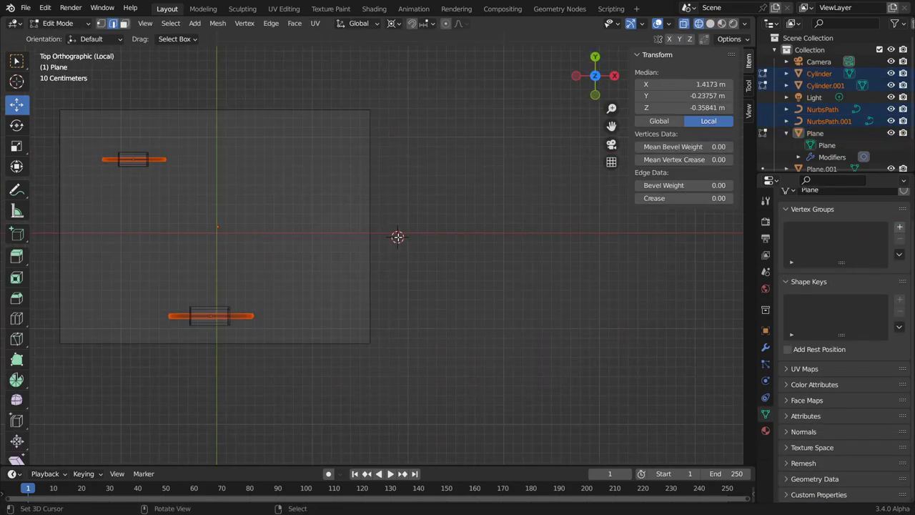
key("KP_3")
key("shift+a")
left_click(347, 204)
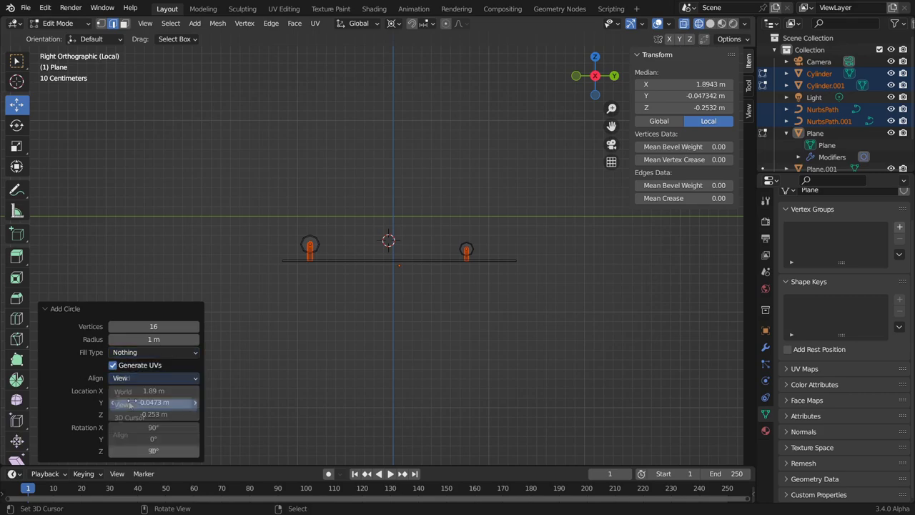
Add a new circle object from a side view of the plane.
key("KP_1")
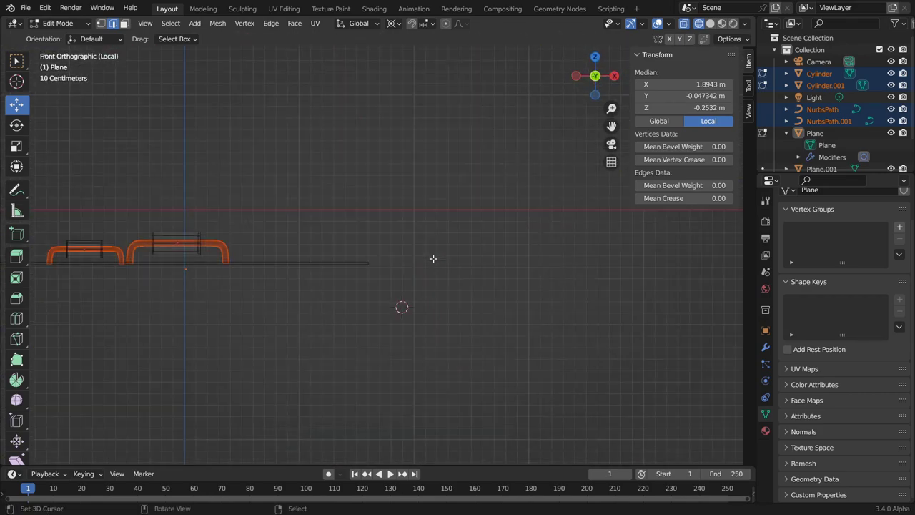
middle_click_drag(402, 226, 277, 180)
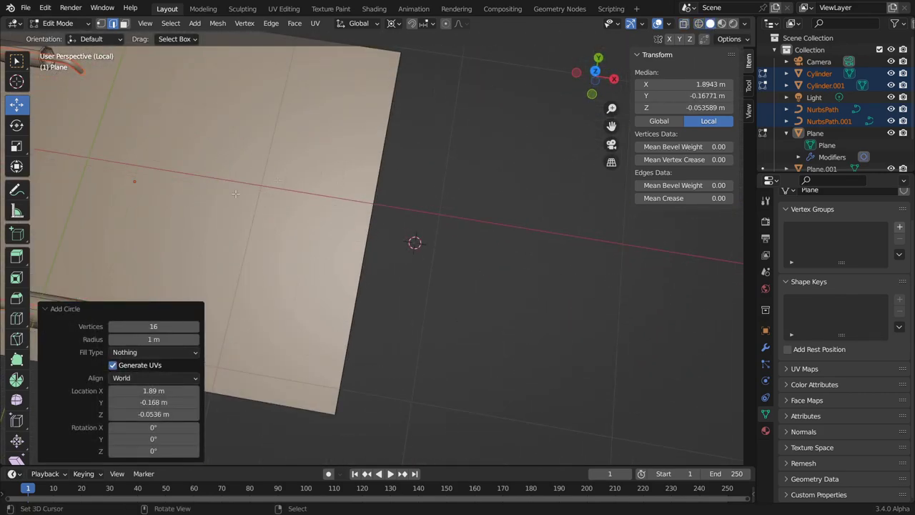
scroll(432, 275, "down", 5)
key("Tab")
key("KP_3")
key("shift+a")
left_click(486, 288)
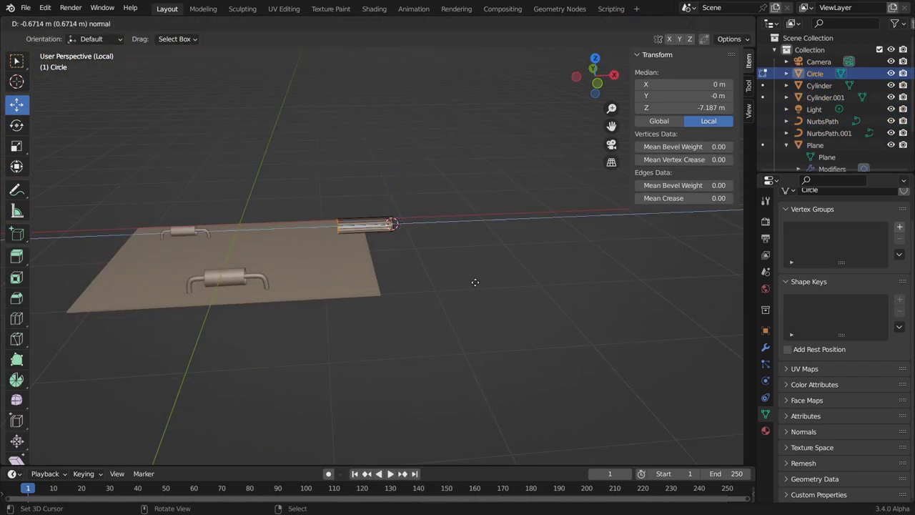
Add an edge loop, snap the 3D cursor to it and enlarge that section.
key("ctrl+r")
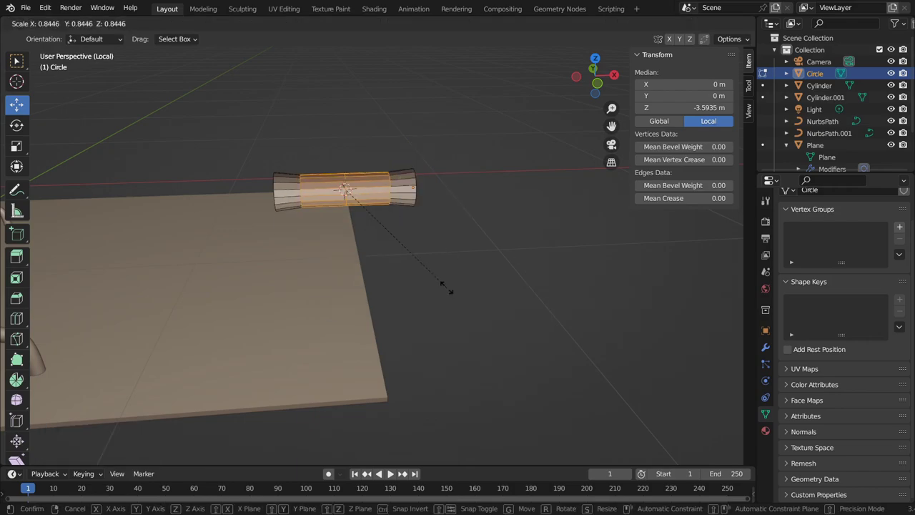
left_click(343, 189)
key("shift+s")
left_click(421, 305)
key("s")
left_click(245, 137)
Delete the cylinder's left half and set its origin to the 3D cursor.
key("KP_1")
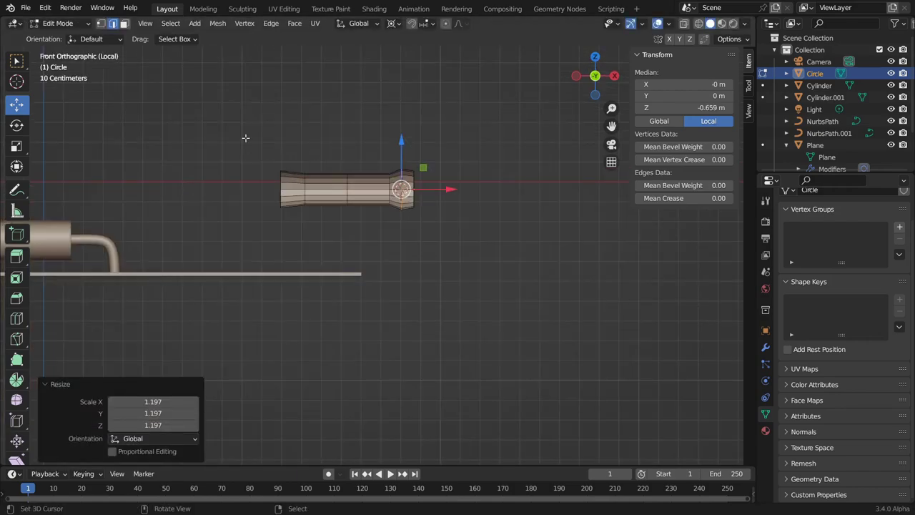
left_click_drag(343, 237, 347, 231)
key("x")
left_click(346, 183)
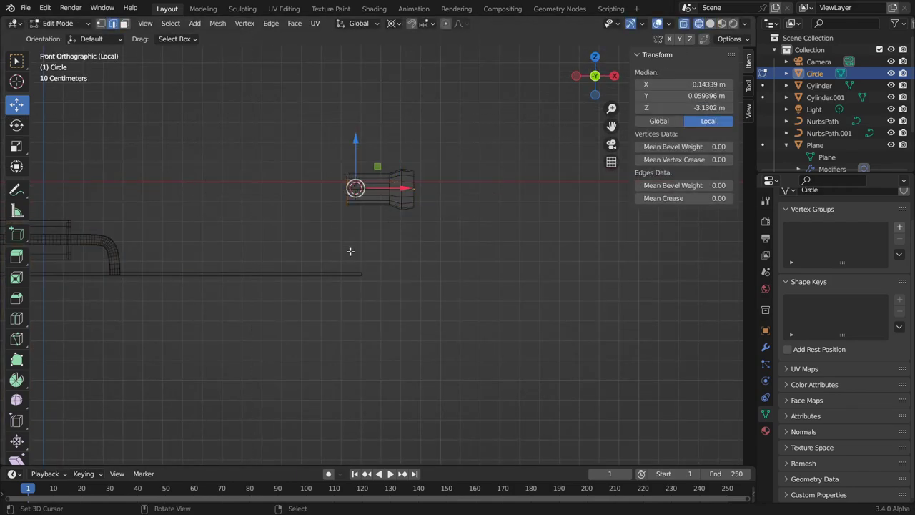
key("Tab")
left_click(180, 23)
left_click(343, 72)
Add a Mirror modifier mirroring along Z instead of X.
left_click(764, 346)
left_click(843, 219)
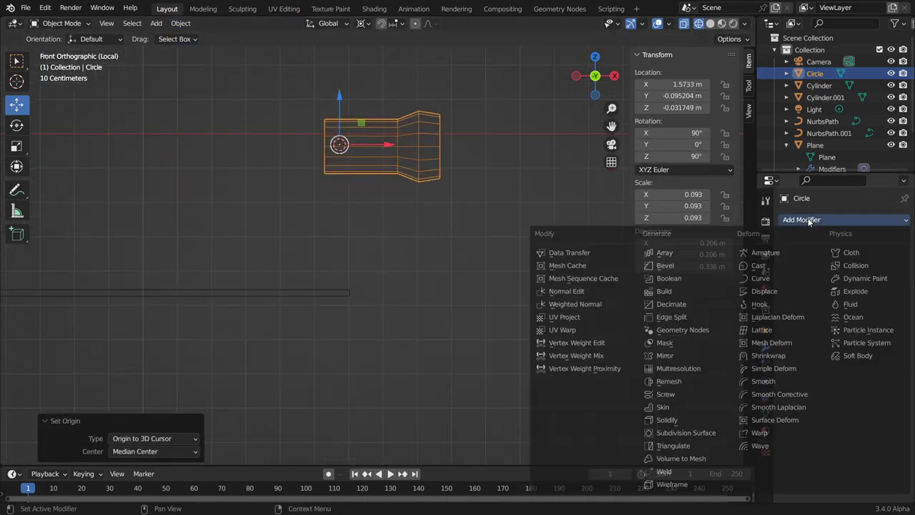
left_click(649, 349)
left_click(882, 256)
left_click(840, 256)
Inset the cylinder's end face in Edit Mode.
key("Tab")
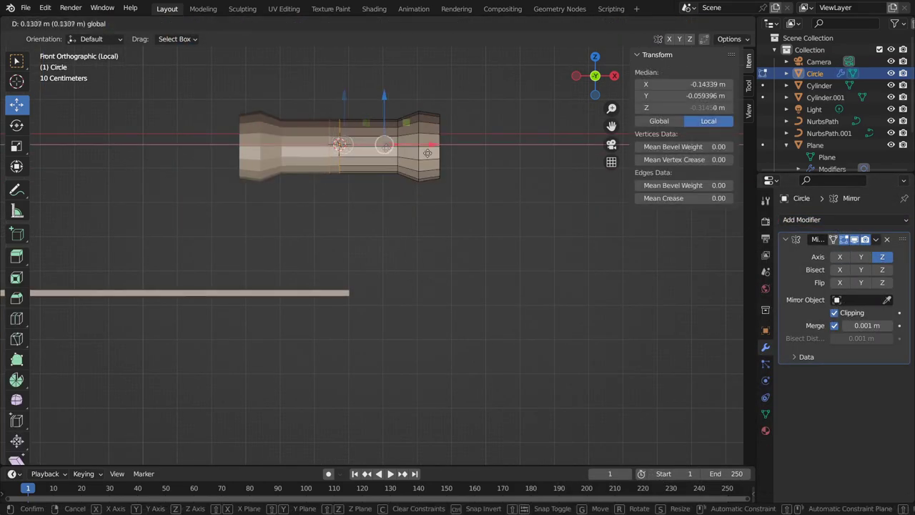
left_click(386, 147)
middle_click_drag(467, 178, 398, 167)
left_click(446, 205)
mouse_move(447, 206)
middle_mouse_down()
mouse_move(386, 227)
mouse_move(312, 222)
middle_mouse_up()
key("Tab")
key("Tab")
key("Tab")
Snap the cylinder object to the 3D cursor.
key("KP_1")
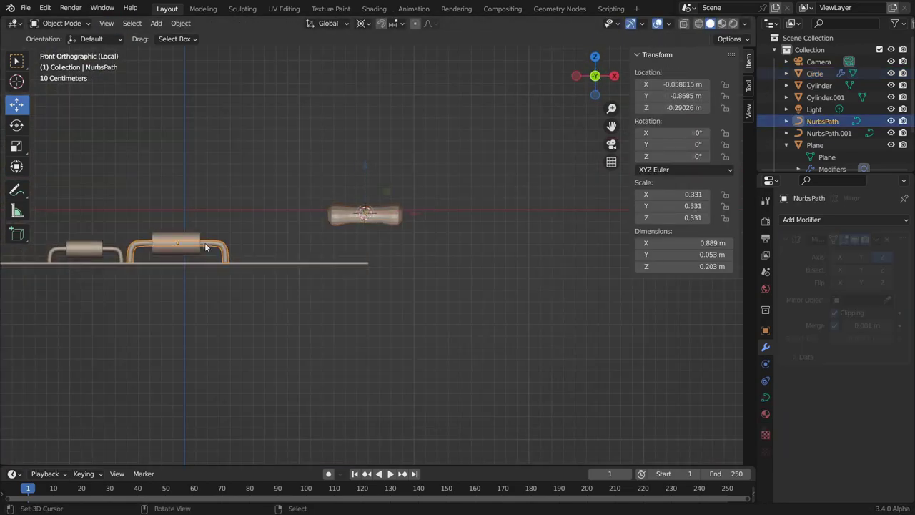
key("shift+d")
left_click(386, 228)
key("KP_7")
middle_click_drag(386, 227, 409, 265)
key("shift+s")
left_click(398, 294)
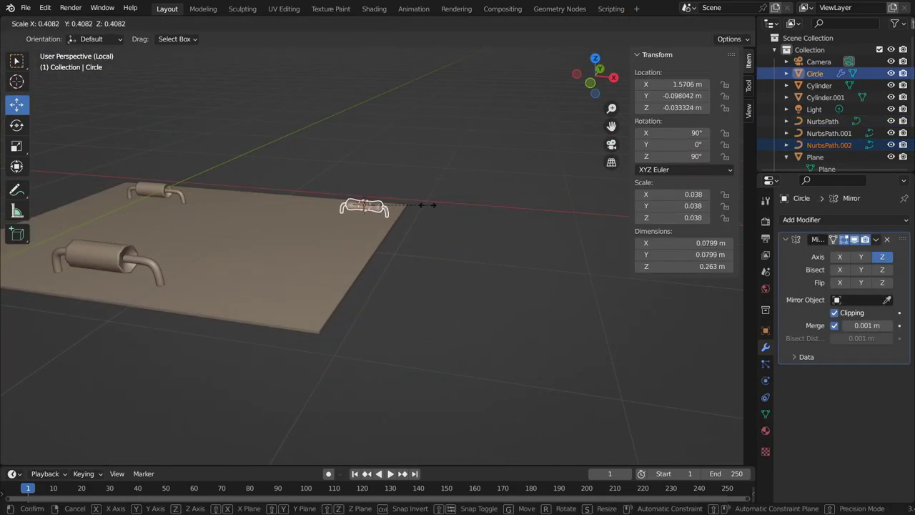
Shrink the cylinder to 0.036, shade it smooth and place it at the plane's edge.
key("s")
left_click(310, 308)
key("g")
right_click(369, 167)
left_click(400, 178)
middle_click_drag(430, 199, 400, 257)
Lower the cylinder along Z and place copies into a row of three.
key("g")
key("z")
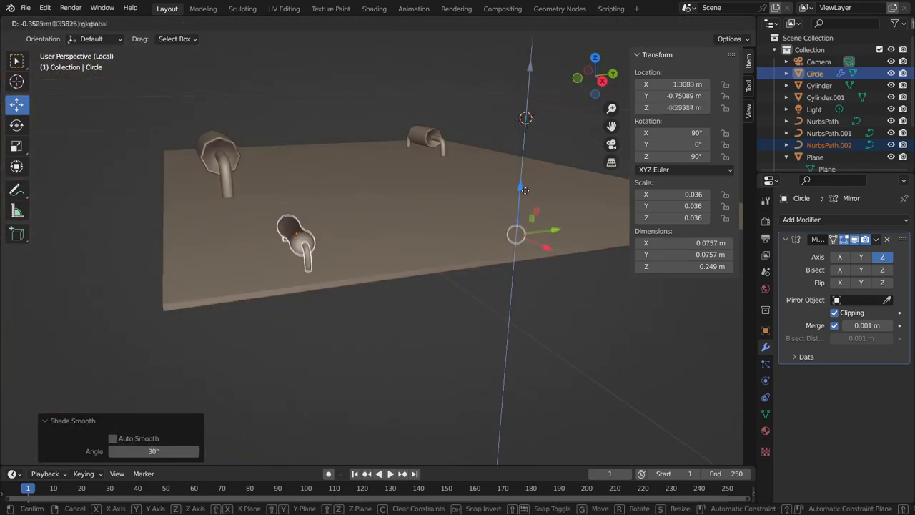
left_click(392, 273)
scroll(392, 272, "up", 3)
left_click(542, 229)
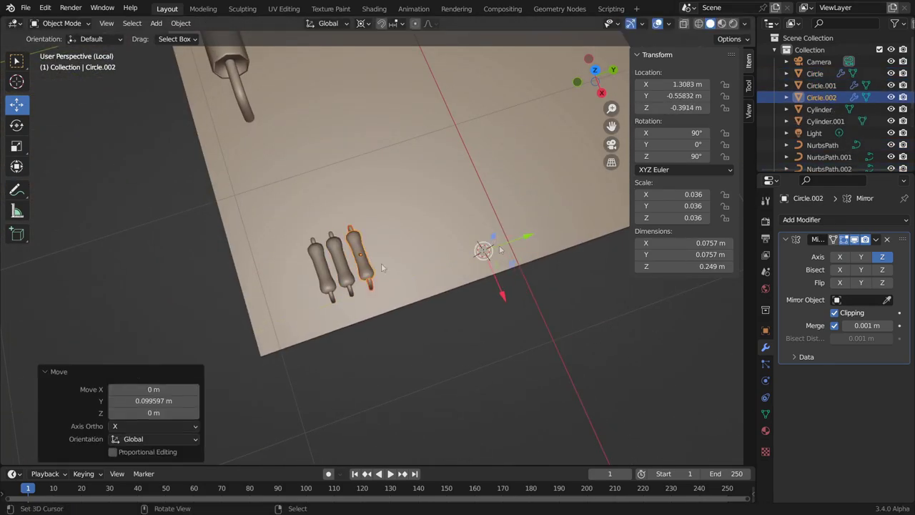
scroll(483, 249, "up", 3)
middle_click_drag(484, 249, 450, 230)
key("shift+z")
key("KP_7")
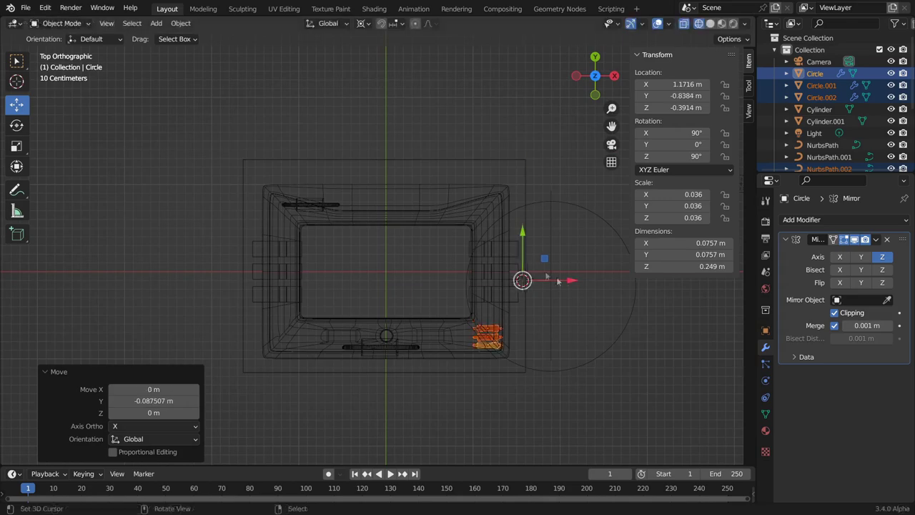
Duplicate the three cylinders along Y to the top right corner.
key("shift+d")
key("y")
left_click(486, 175)
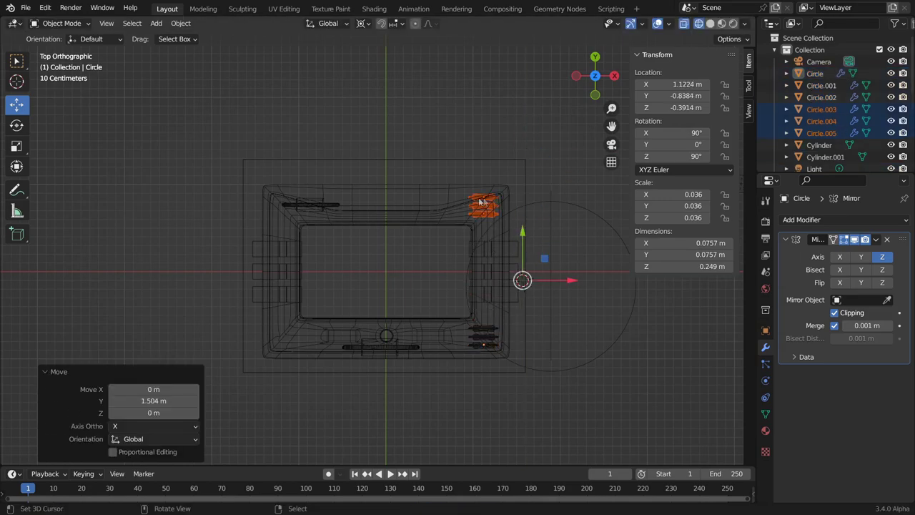
left_click(463, 182, "shift")
left_click(476, 208, "shift")
Paste another cylinder copy, move it along X, and set the render engine to Cycles.
key("ctrl+c")
key("ctrl+v")
key("g")
key("x")
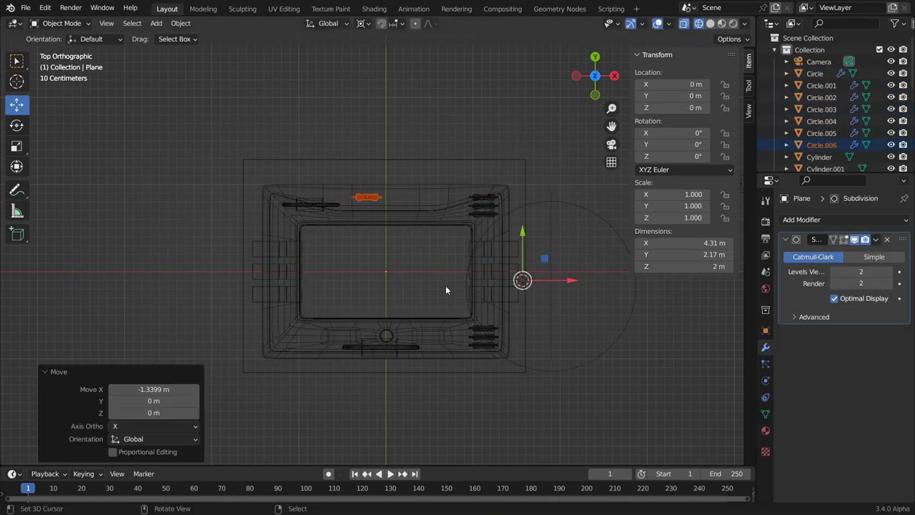
key("shift+z")
middle_click_drag(336, 238, 447, 331)
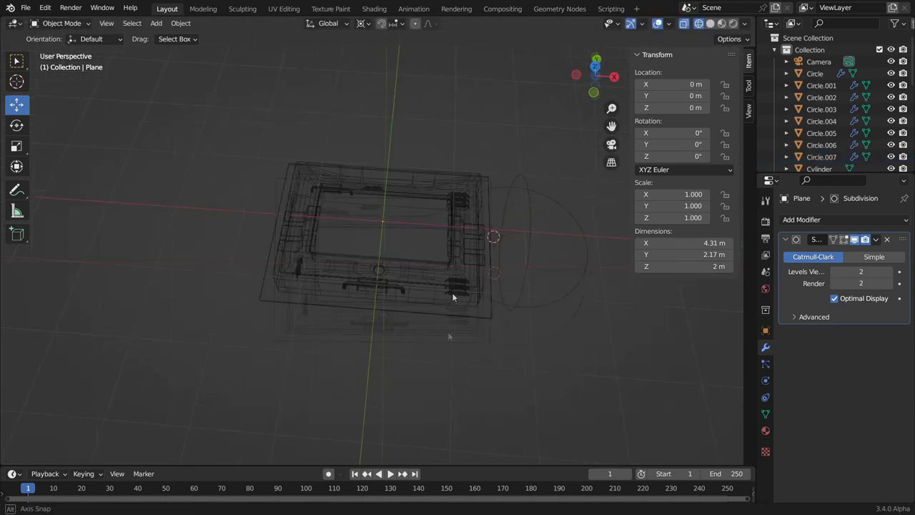
key("Tab")
key("Tab")
left_click(765, 220)
left_click(872, 220)
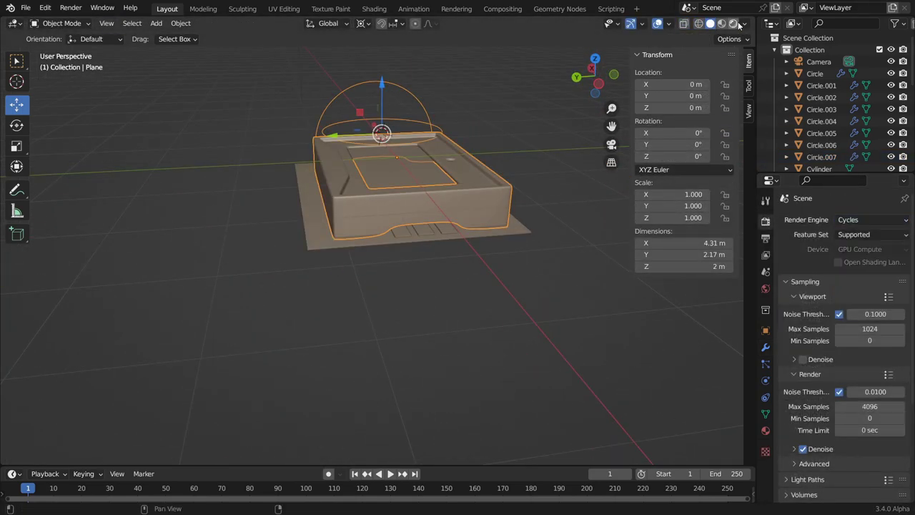
Switch to Rendered shading and save the file as bomba.blend.
left_click(732, 23)
key("ctrl+s")
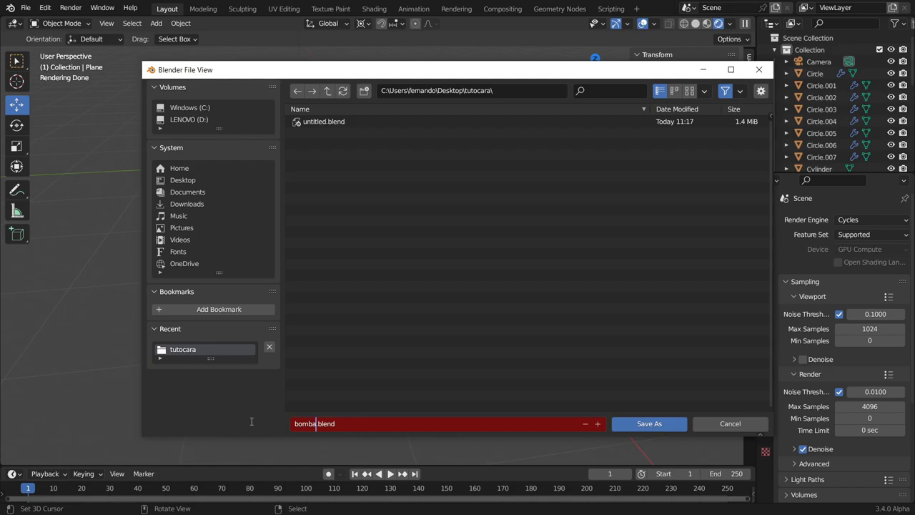
key("Return")
middle_click_drag(251, 421, 366, 176)
Give the tray a blue Glass BSDF with roughness 0.506, then select the bottom plate.
left_click(765, 430)
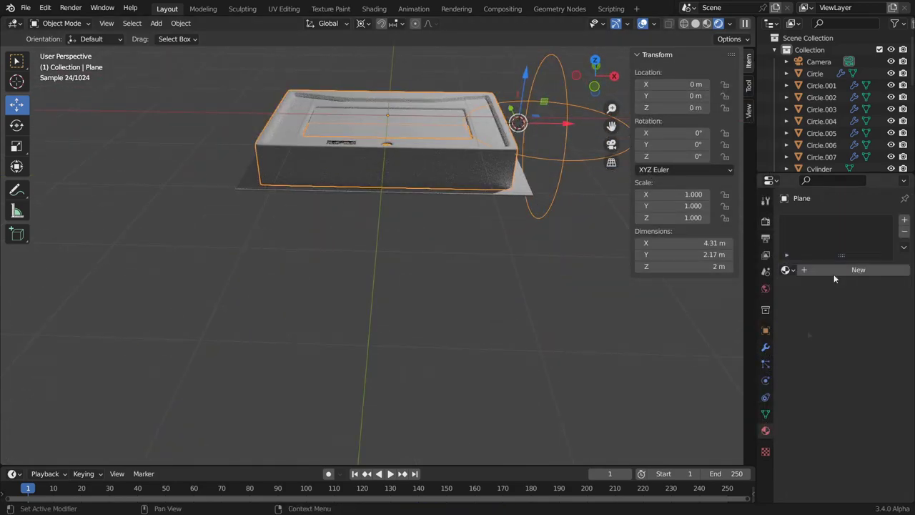
left_click(374, 9)
key("shift+s")
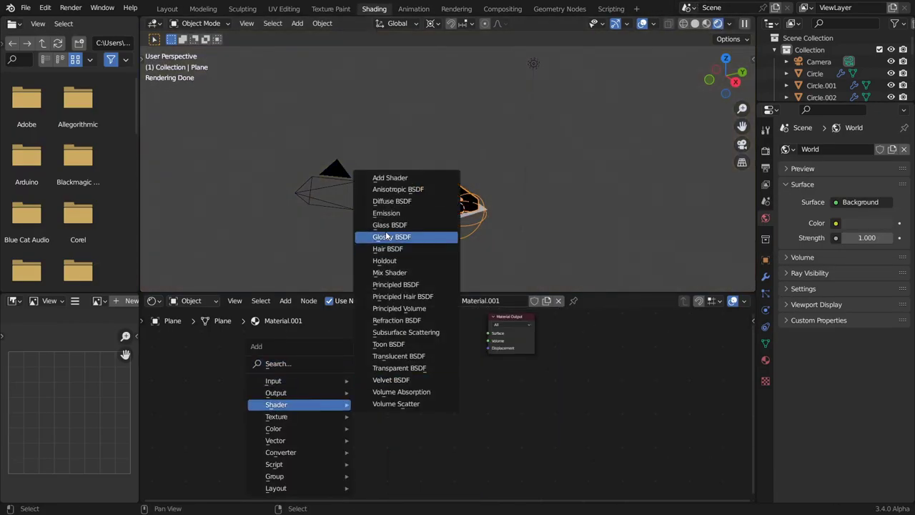
left_click(390, 235)
left_click_drag(360, 366, 378, 366)
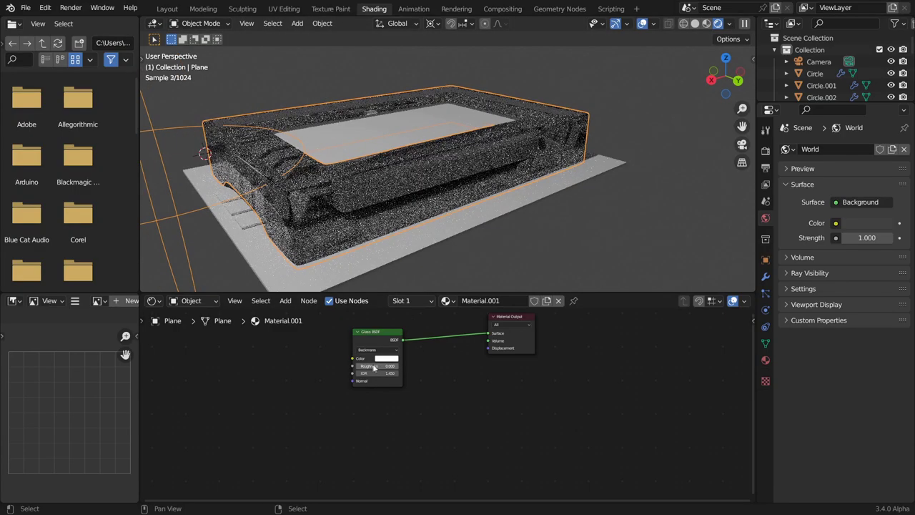
left_click(386, 358)
left_click(392, 304)
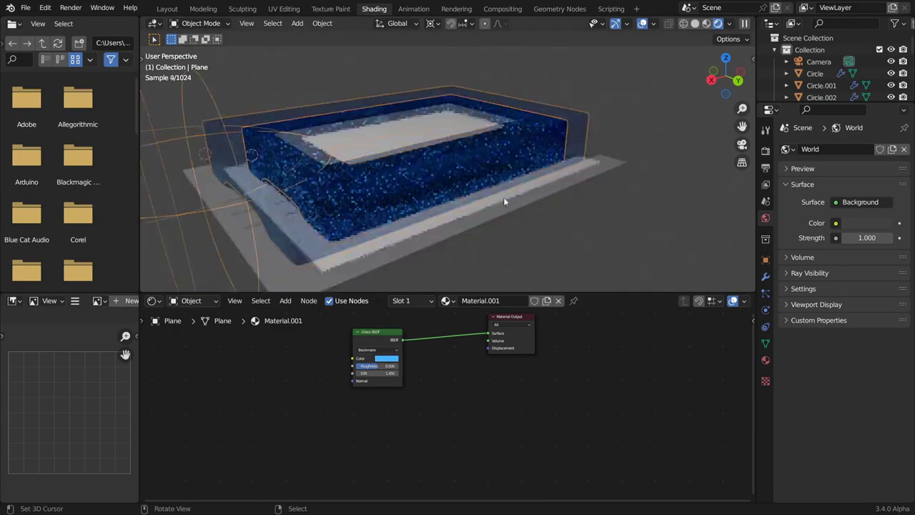
left_click(386, 358)
scroll(576, 241, "down", 5)
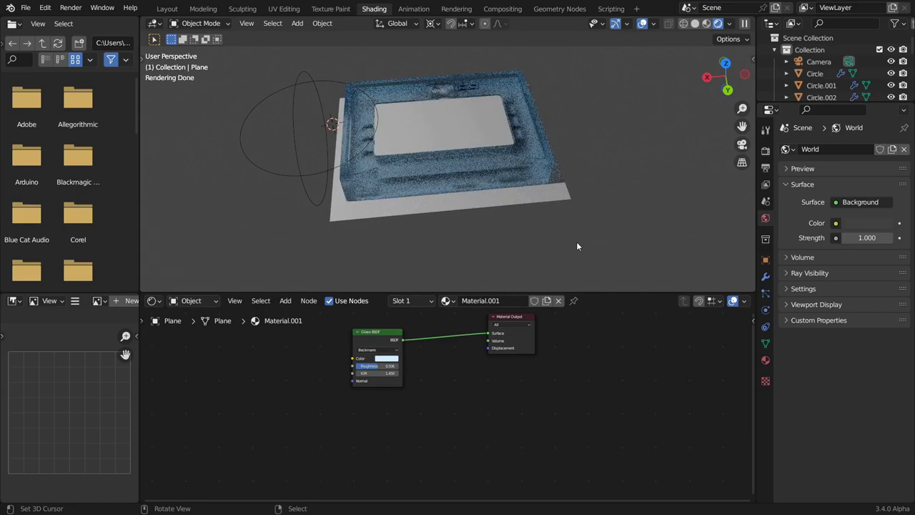
middle_click_drag(577, 245, 419, 221)
left_click(419, 221)
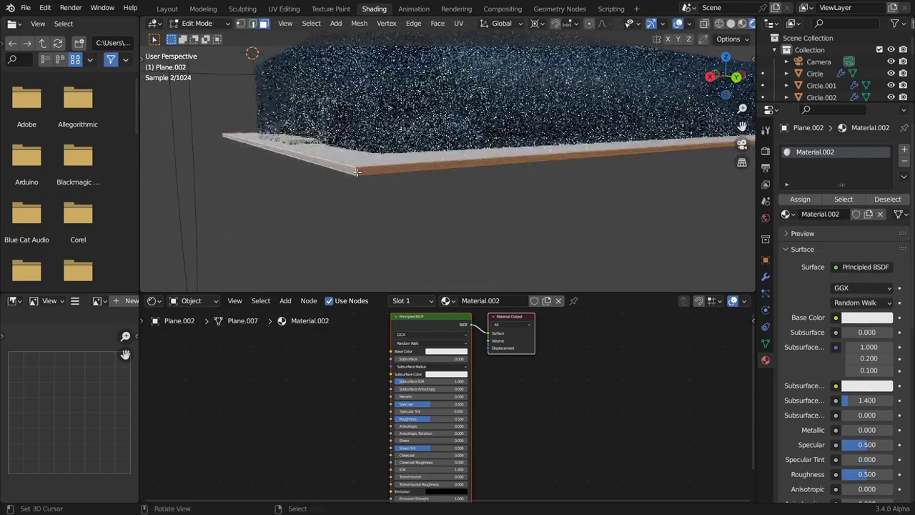
Change the coneccion Principled BSDF base colour from yellow to light grey, roughness 0.195.
left_click(866, 317)
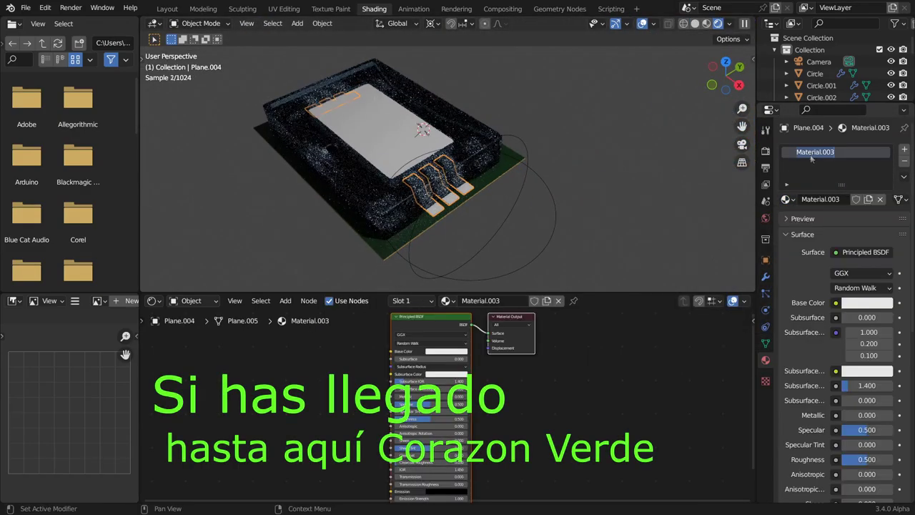
left_click(866, 302)
scroll(477, 370, "up", 3)
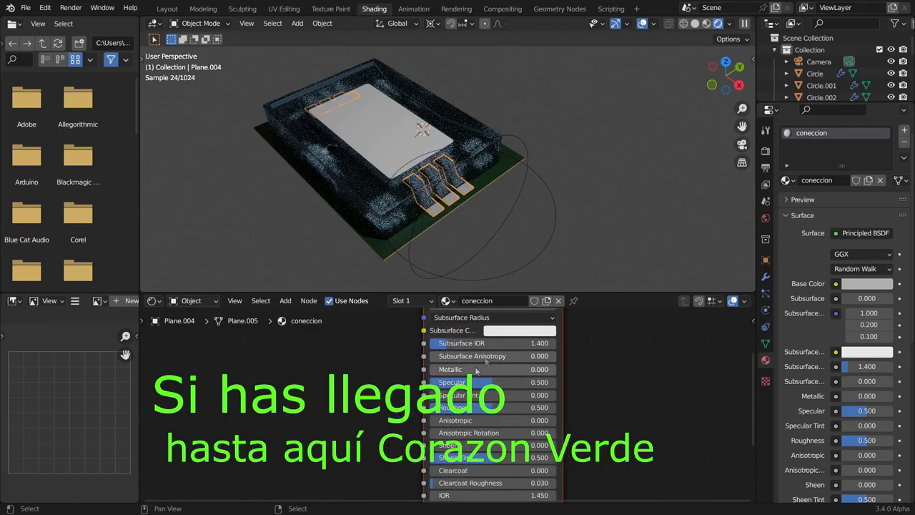
middle_click_drag(429, 179, 420, 210)
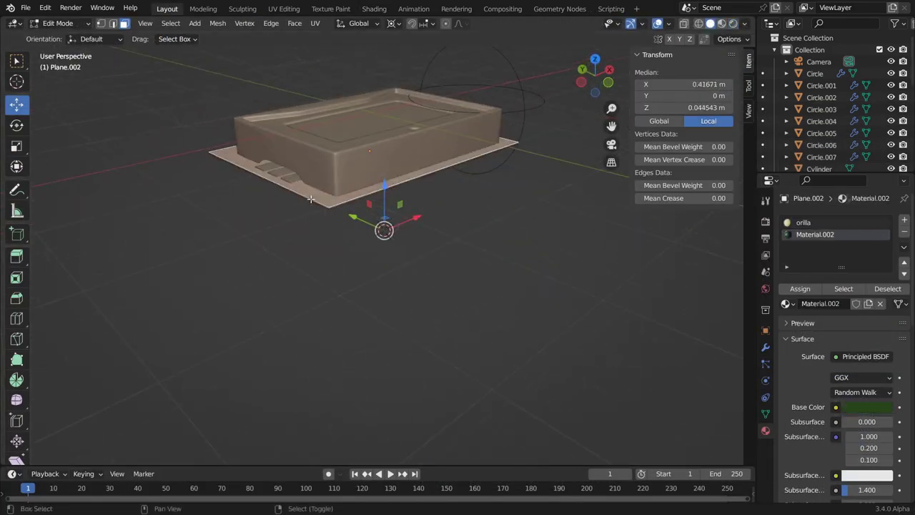
Scale the base plate faces up to 1.056 and move the selection along Z.
key("shift+s")
left_click(396, 317)
middle_click_drag(397, 316, 343, 271)
key("g")
key("z")
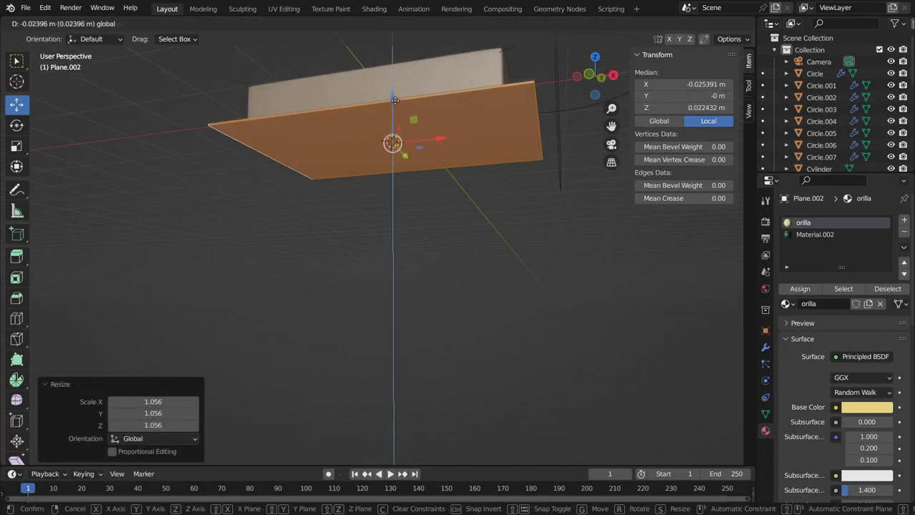
left_click(293, 257)
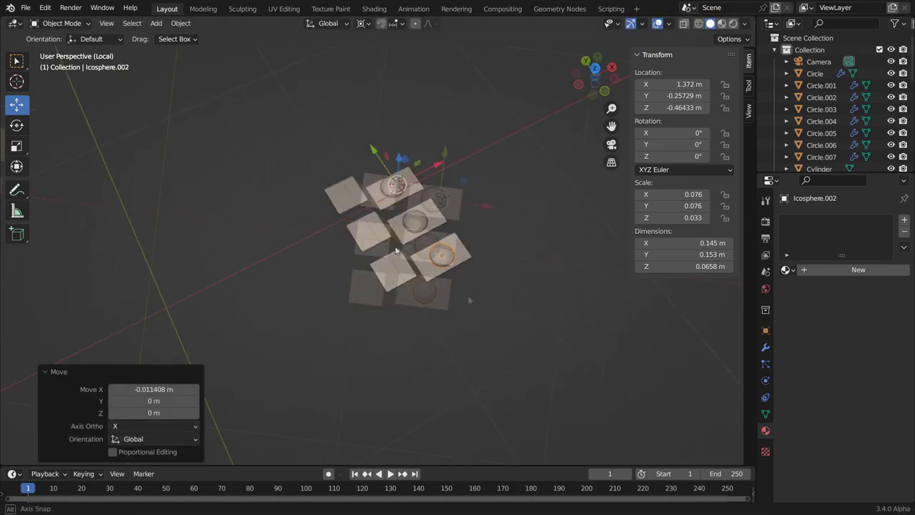
Add a Mirror modifier to the button domes, mirroring them across Plane.004.
left_click(789, 220)
left_click(665, 355)
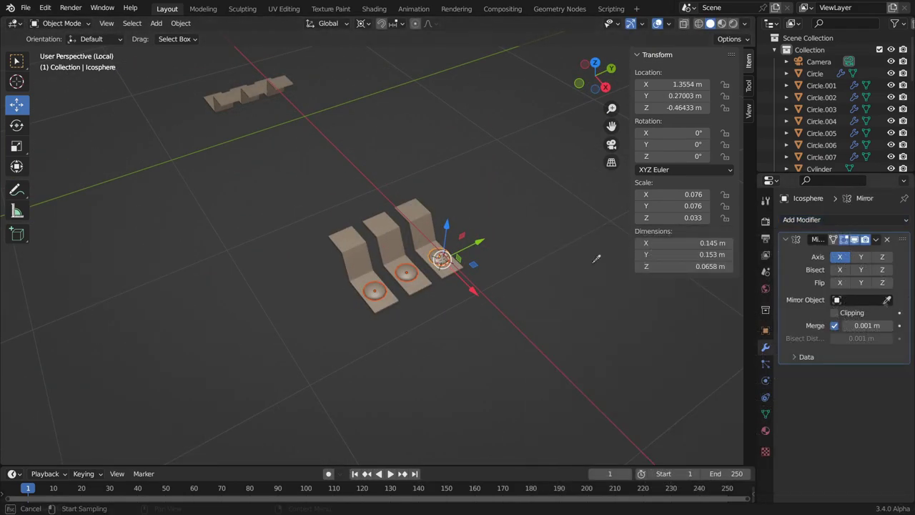
left_click(861, 299)
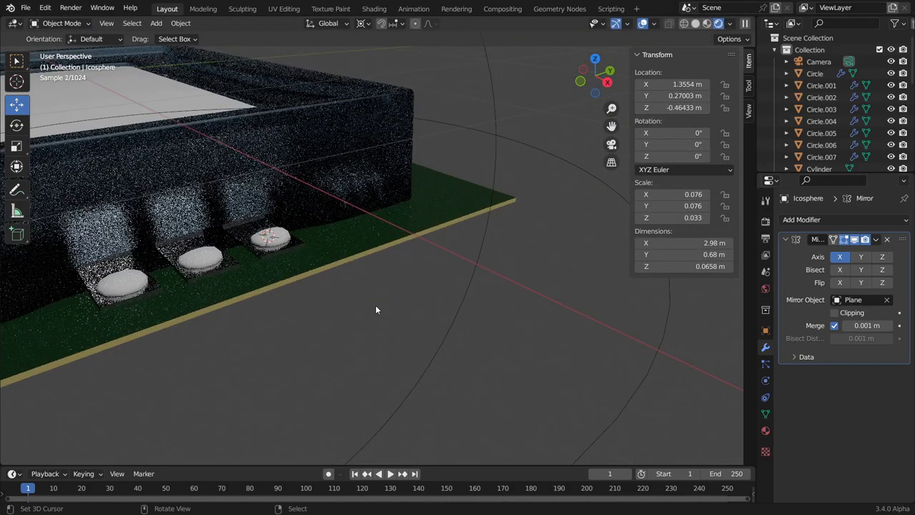
Assign the existing coneccion material to the button domes.
left_click(268, 236)
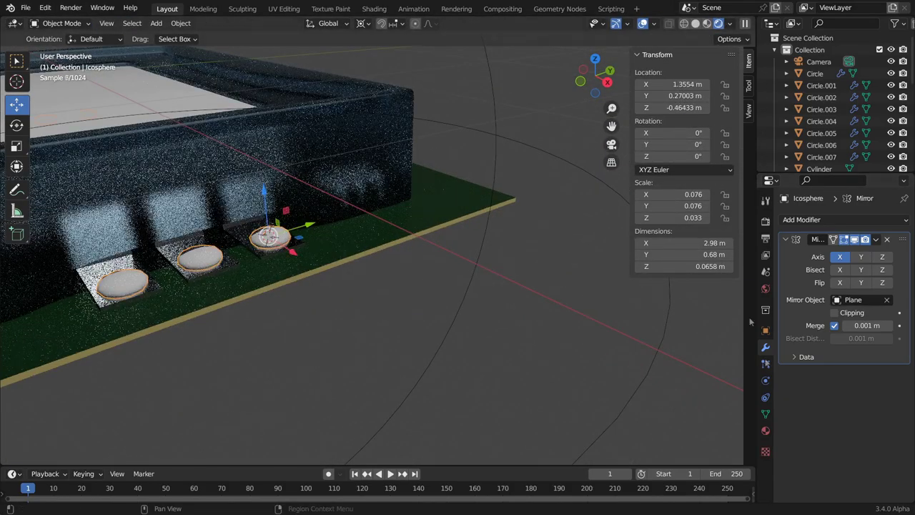
left_click(764, 429)
left_click(786, 269)
left_click(743, 288)
scroll(402, 337, "down", 3)
mouse_move(403, 337)
middle_mouse_down()
mouse_move(388, 341)
mouse_move(399, 331)
mouse_move(393, 323)
middle_mouse_up()
Lower the coneccion material's roughness to 0.139.
left_click(400, 258)
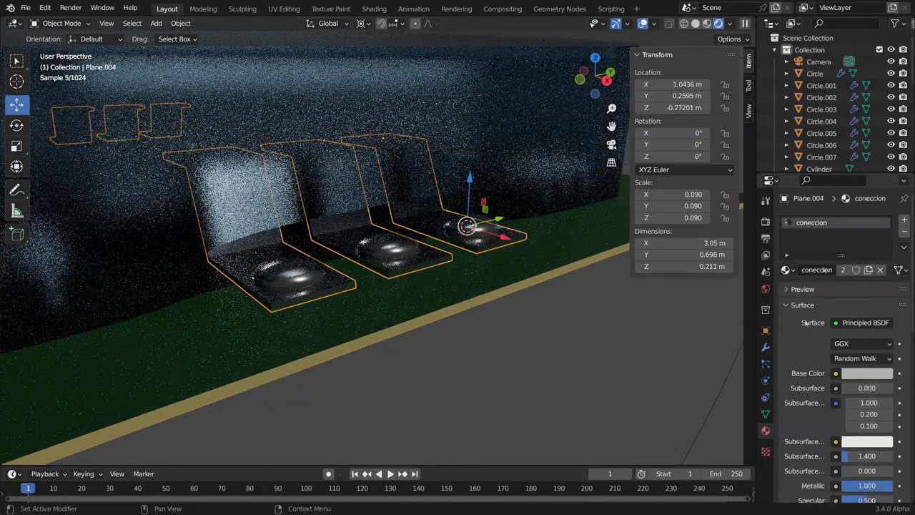
scroll(849, 365, "down", 5)
left_click_drag(849, 364, 844, 364)
scroll(435, 363, "down", 3)
middle_click_drag(436, 363, 435, 367)
scroll(438, 292, "up", 3)
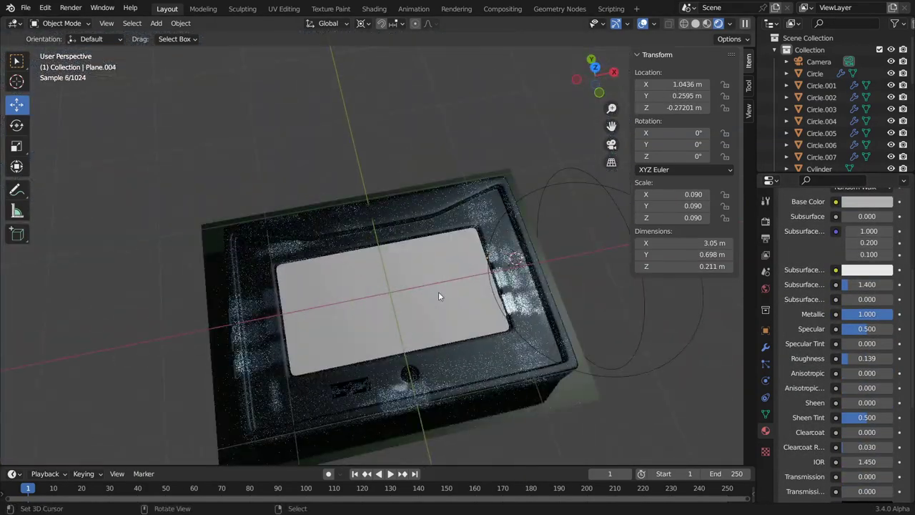
mouse_move(438, 291)
middle_mouse_down()
mouse_move(423, 310)
mouse_move(276, 261)
mouse_move(445, 384)
mouse_move(494, 263)
middle_mouse_up()
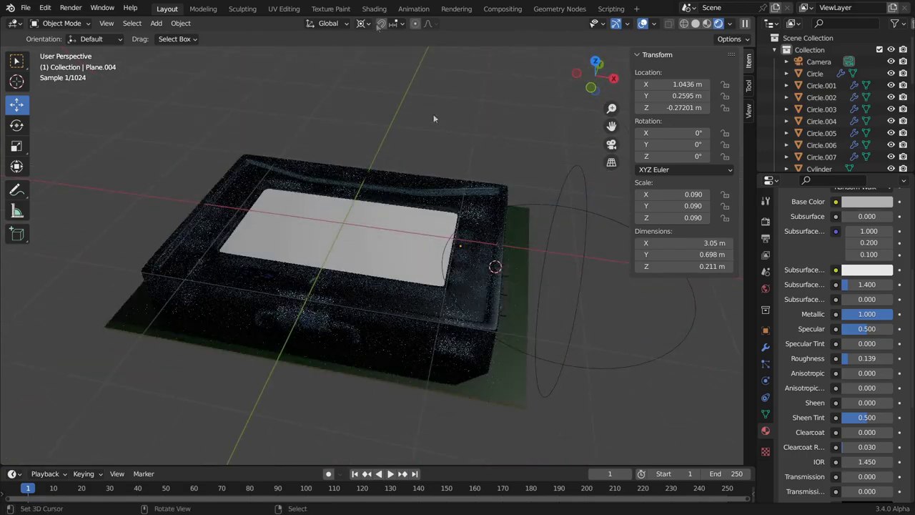
Add a smaller circle mesh and nudge it toward the plate's top-left corner.
key("Tab")
key("KP_7")
middle_click_drag(440, 290, 400, 214)
key("KP_7")
key("shift+a")
left_click(386, 212)
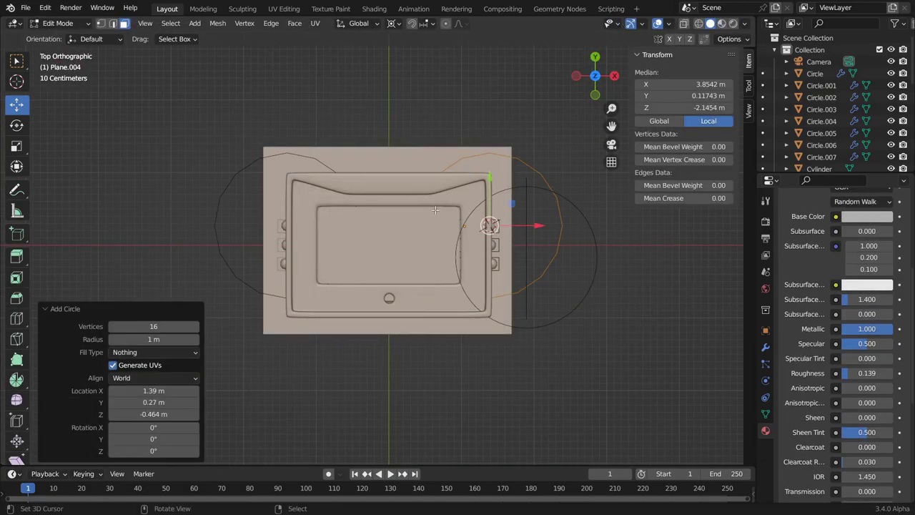
key("Tab")
key("shift+a")
left_click(327, 179)
left_click(181, 327)
left_click(289, 139)
left_click_drag(293, 130, 293, 134)
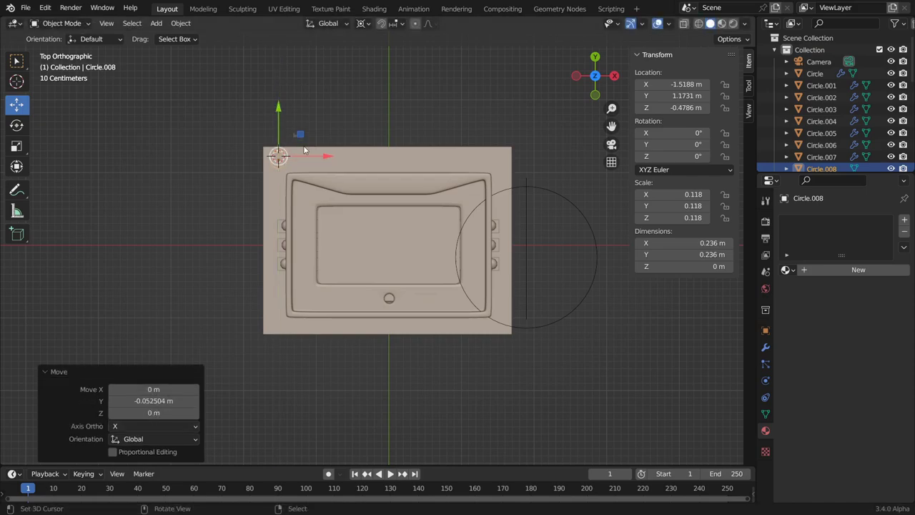
Raise the circle along Z and shrink it to about half size.
key("KP_1")
key("Tab")
key("Tab")
mouse_move(301, 229)
middle_mouse_down()
mouse_move(343, 154)
mouse_move(398, 257)
middle_mouse_up()
key("g")
key("z")
left_click(360, 136)
key("Tab")
key("shift+s")
left_click(398, 315)
key("s")
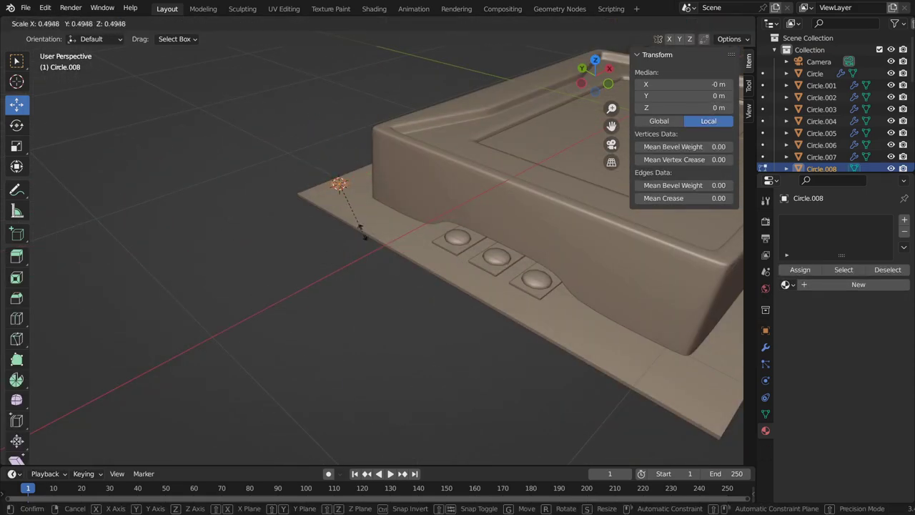
left_click(334, 136)
Extrude the circle's vertices straight down.
mouse_move(334, 136)
middle_mouse_down()
mouse_move(325, 153)
mouse_move(343, 215)
mouse_move(382, 220)
middle_mouse_up()
key("g")
key("z")
left_click(325, 152)
key("g")
key("z")
left_click(302, 143)
key("Tab")
In local view, add a second circle, scale it down and fill it with a face.
key("KP_7")
key("KP_Divide")
key("KP_1")
key("KP_7")
scroll(361, 240, "down", 2)
key("shift+a")
left_click(456, 239)
key("s")
left_click(409, 259)
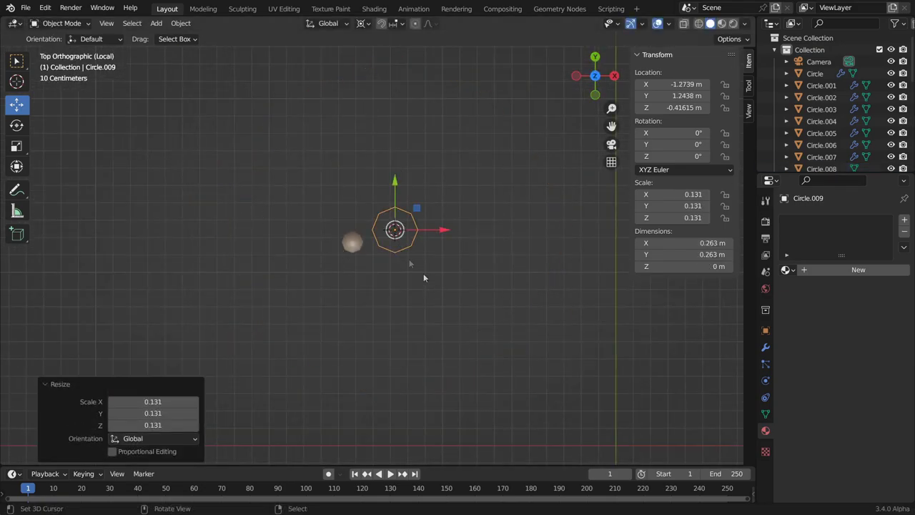
key("Tab")
key("f")
left_click(844, 219)
Add a Screw modifier to coil the circle into a spring, then scale it down.
left_click(666, 394)
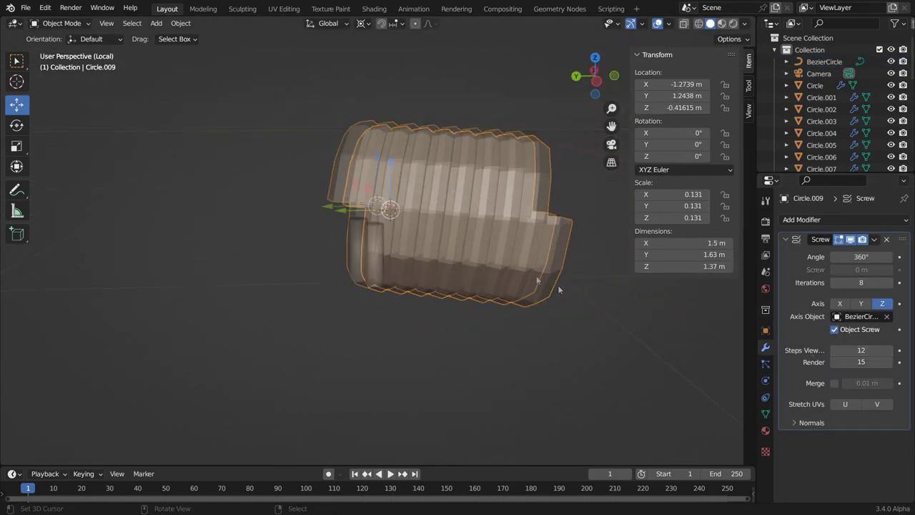
scroll(860, 282, "up", 3, "ctrl")
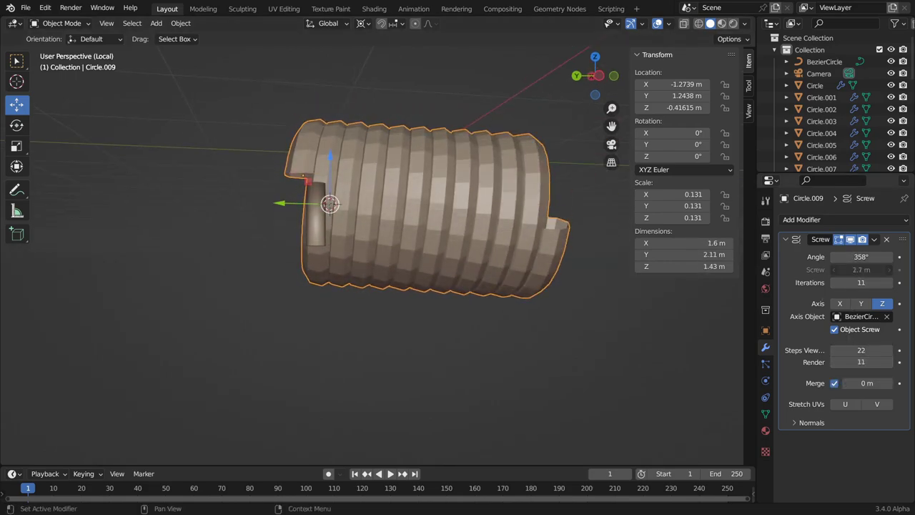
key("s")
left_click(886, 331)
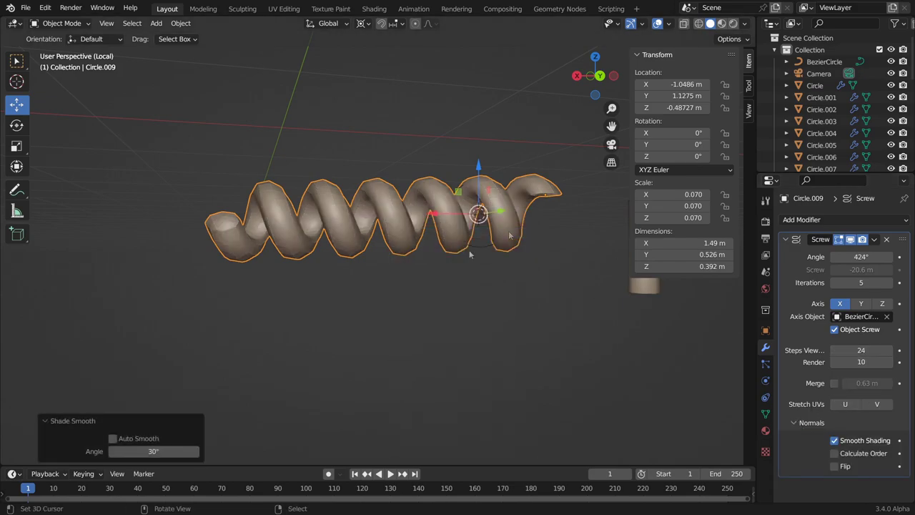
Rotate the spring upright, shift it into the corner and squash it vertically.
middle_click_drag(469, 253, 676, 244)
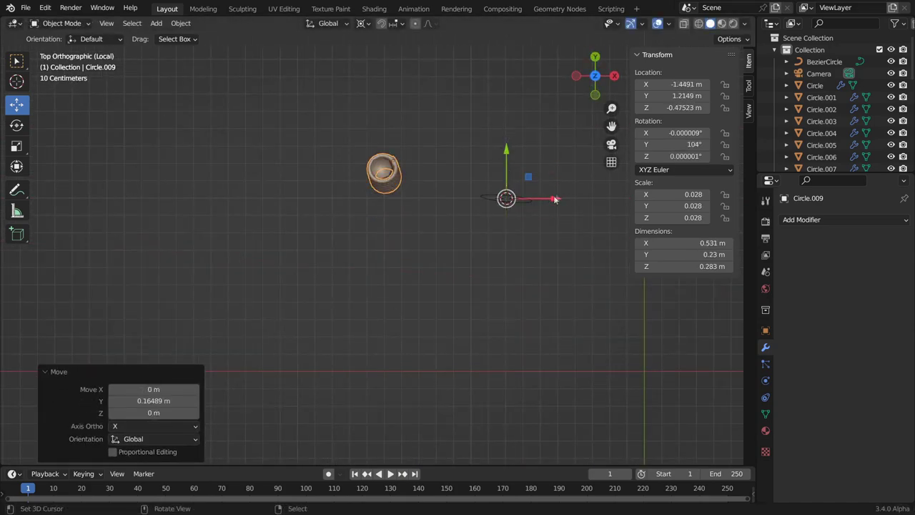
key("r")
left_click(320, 137)
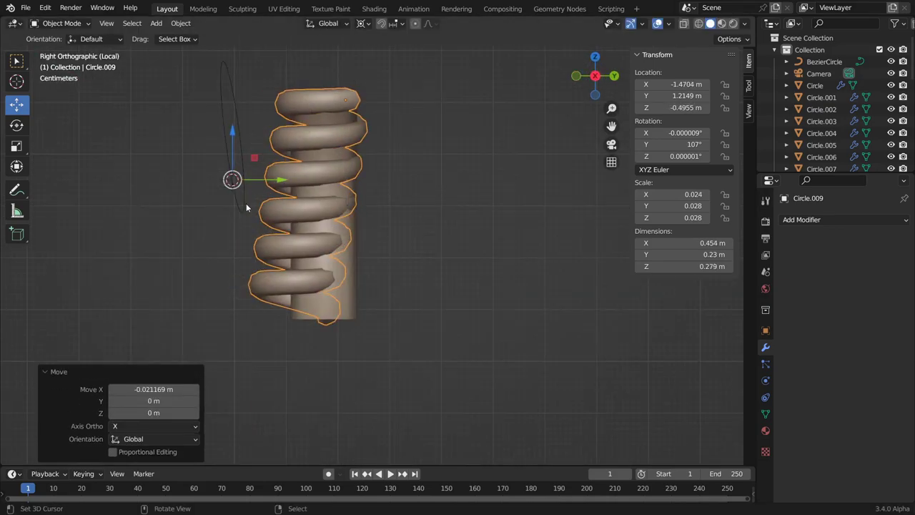
left_click_drag(283, 180, 275, 185)
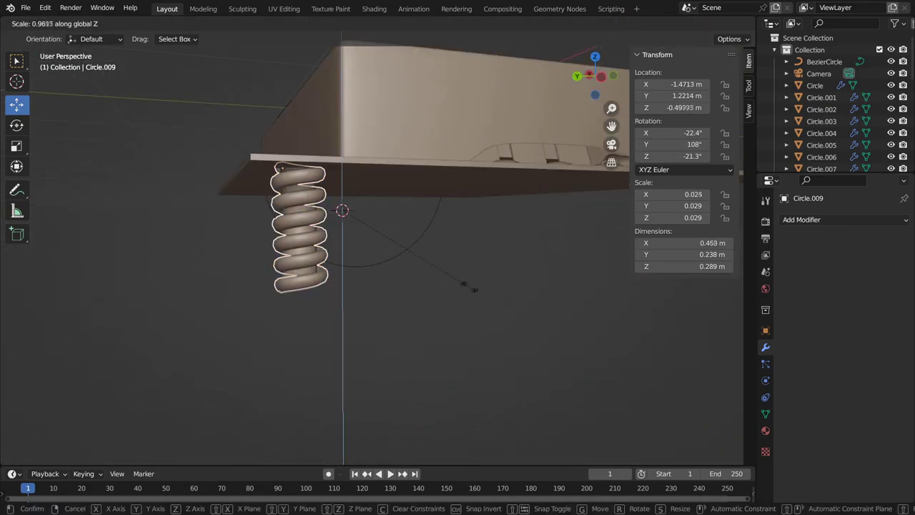
left_click(471, 287)
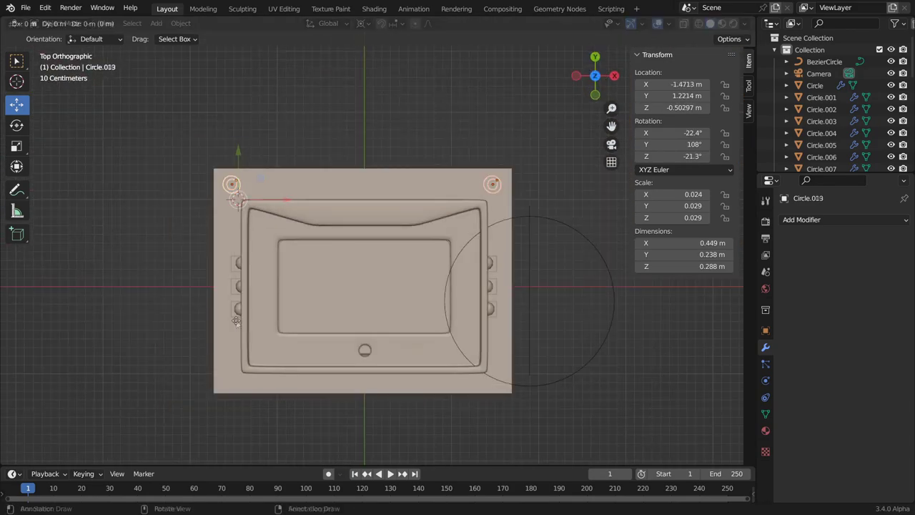
Place the spring copies under the remaining plate corners and save bomba.blend.
left_click(236, 321)
mouse_move(524, 262)
middle_mouse_down()
mouse_move(529, 349)
mouse_move(487, 222)
middle_mouse_up()
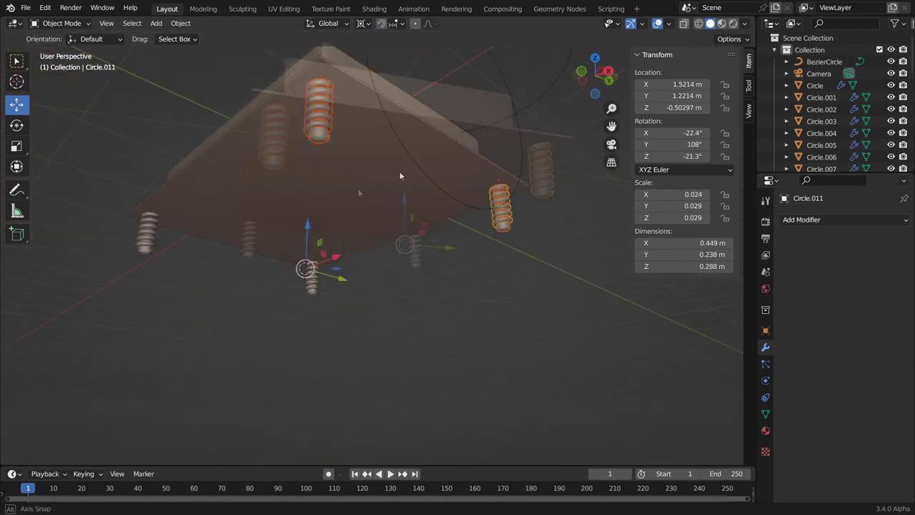
key("ctrl+s")
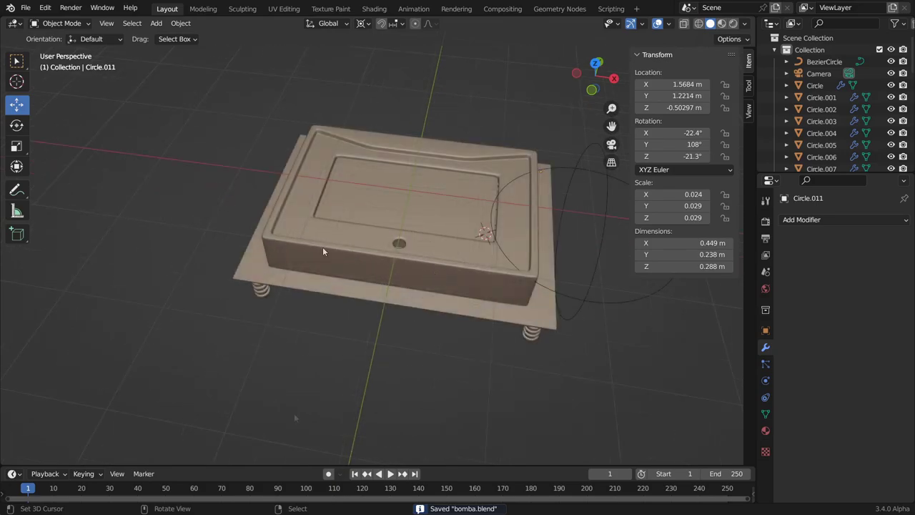
From the right-side view, add a new circle mesh below the device.
mouse_move(294, 418)
middle_mouse_down()
mouse_move(496, 317)
mouse_move(240, 219)
mouse_move(317, 275)
mouse_move(526, 276)
middle_mouse_up()
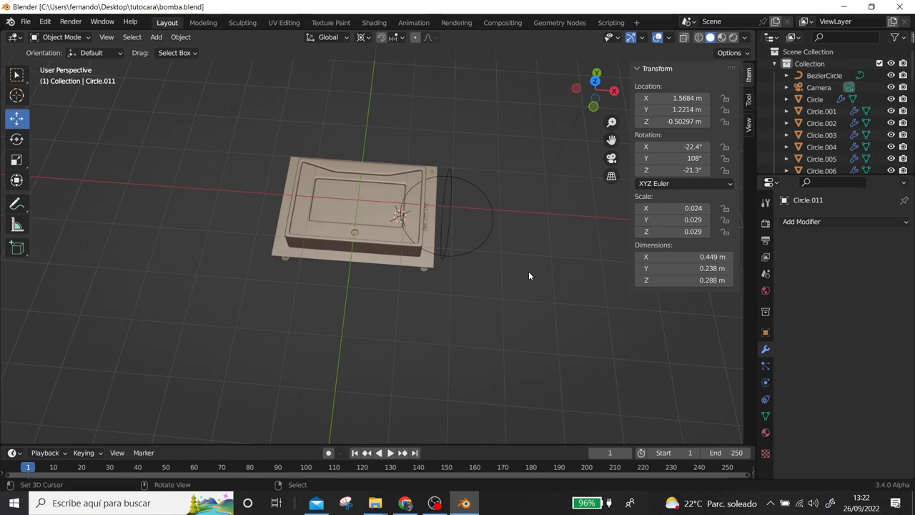
key("KP_3")
key("shift+a")
left_click(337, 246)
left_click(148, 357)
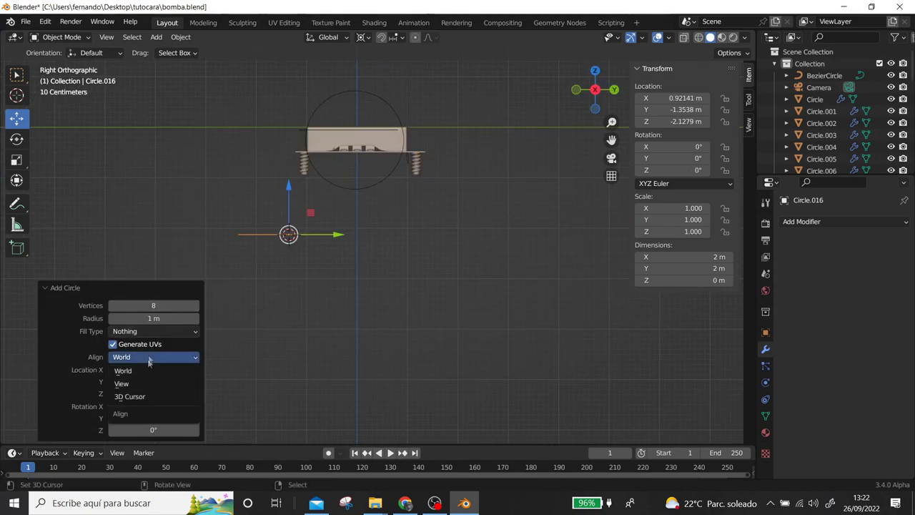
Fill the new circle and extrude it into a lengthwise cylinder.
key("Tab")
middle_click_drag(339, 261, 407, 292)
key("f")
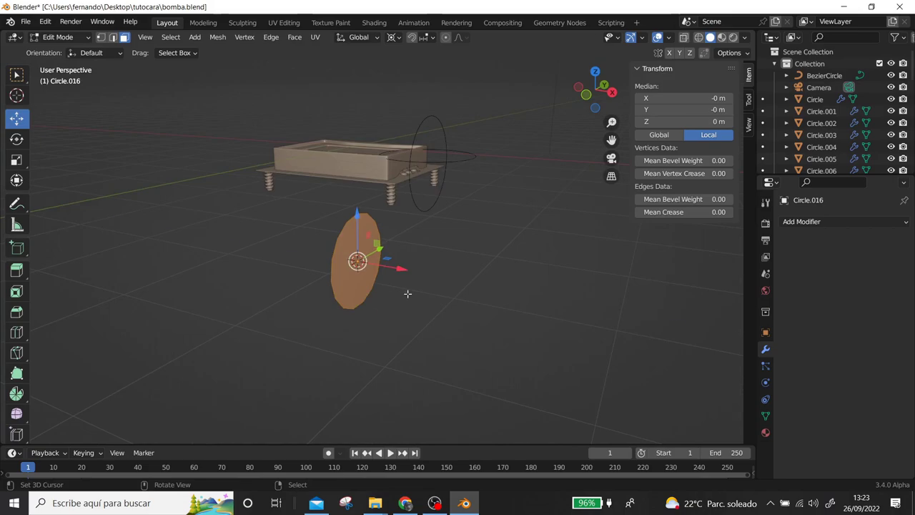
key("e")
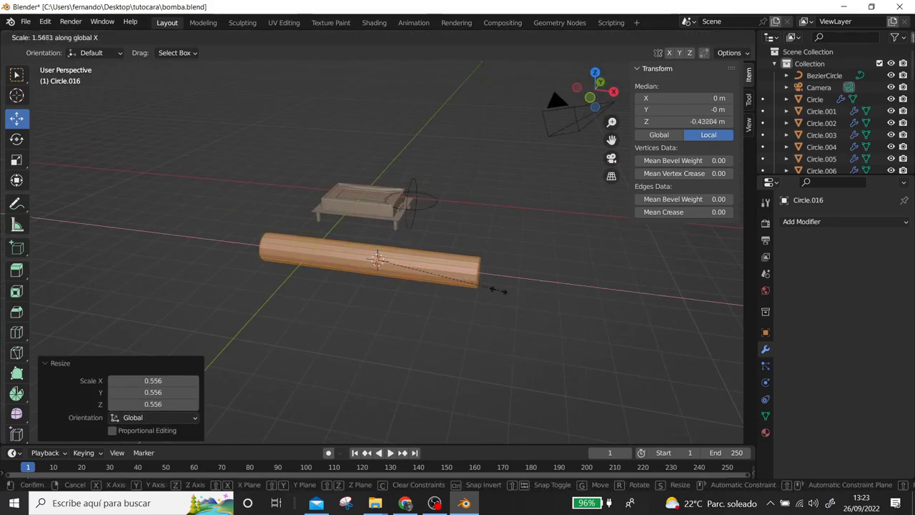
left_click(498, 290)
middle_click_drag(498, 290, 338, 226)
left_click(394, 183)
key("KP_3")
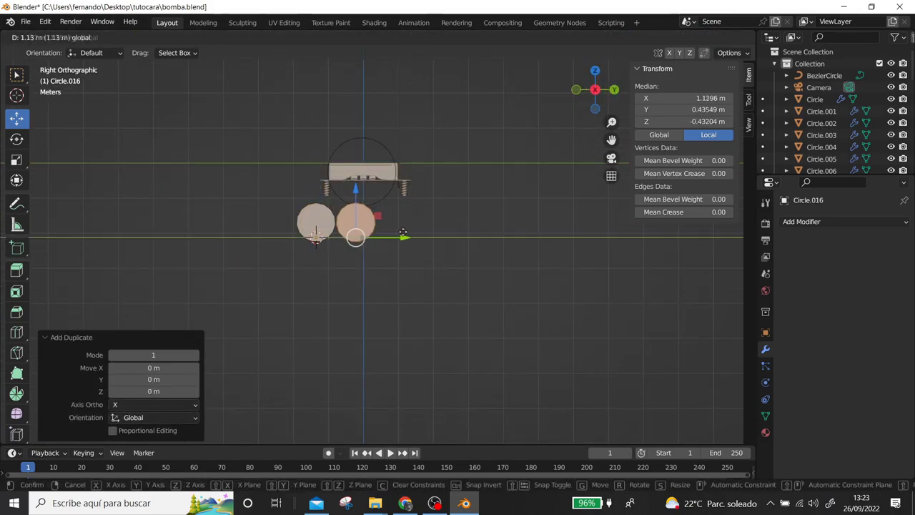
left_click(361, 241)
mouse_move(361, 241)
middle_mouse_down()
mouse_move(374, 238)
mouse_move(410, 289)
mouse_move(405, 265)
middle_mouse_up()
key("KP_3")
key("Tab")
key("Tab")
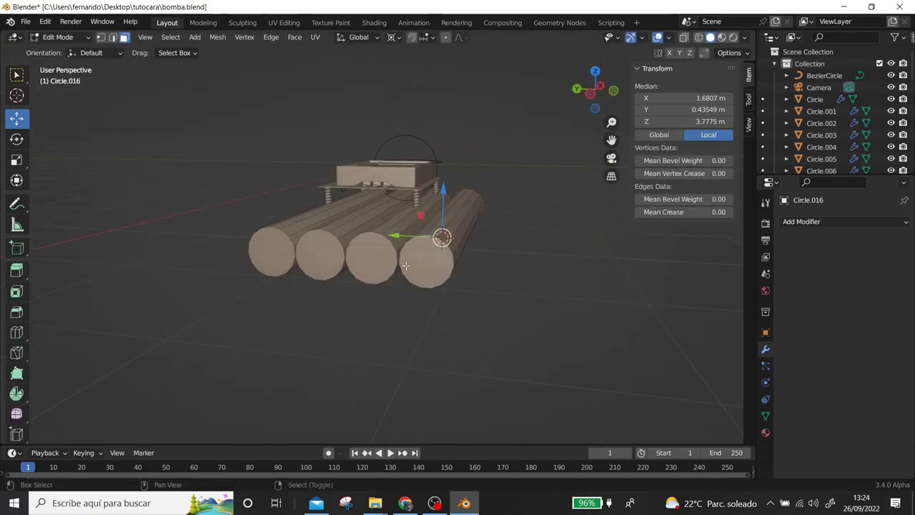
Inset and scale down the cylinder's end faces using X-ray view.
left_click(419, 331)
middle_click_drag(419, 330, 411, 293)
key("alt+z")
key("s")
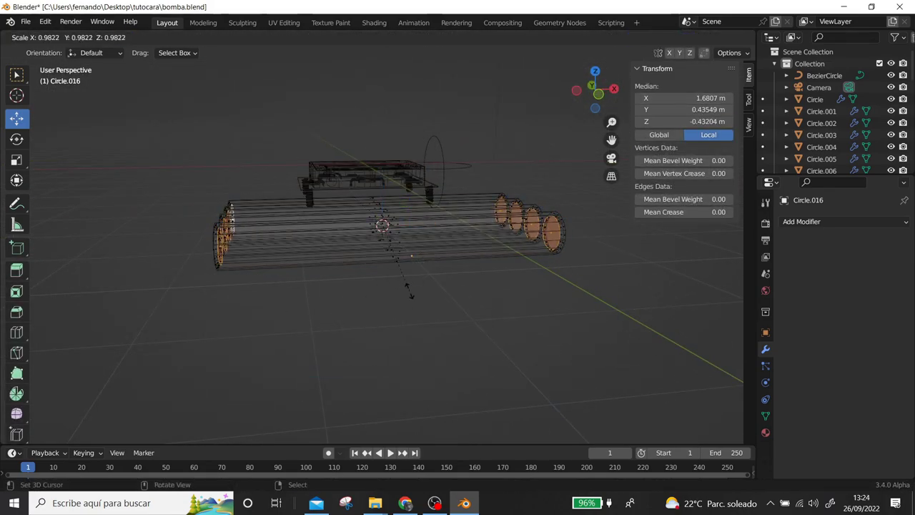
left_click(402, 291)
key("Tab")
key("alt+z")
middle_click_drag(377, 284, 229, 268)
key("Tab")
scroll(339, 267, "up", 4)
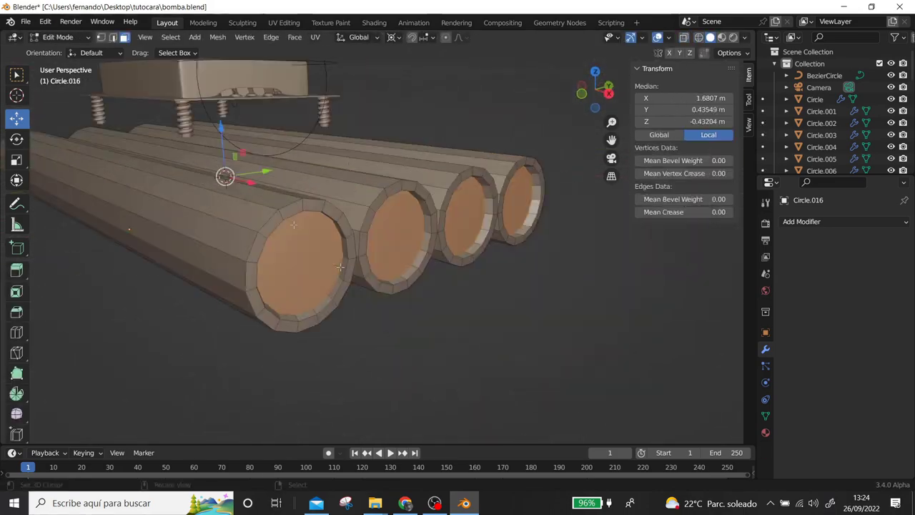
Delete the extra tubes' linked faces, leaving a single tube.
key("l")
key("x")
left_click(405, 183)
key("l")
key("x")
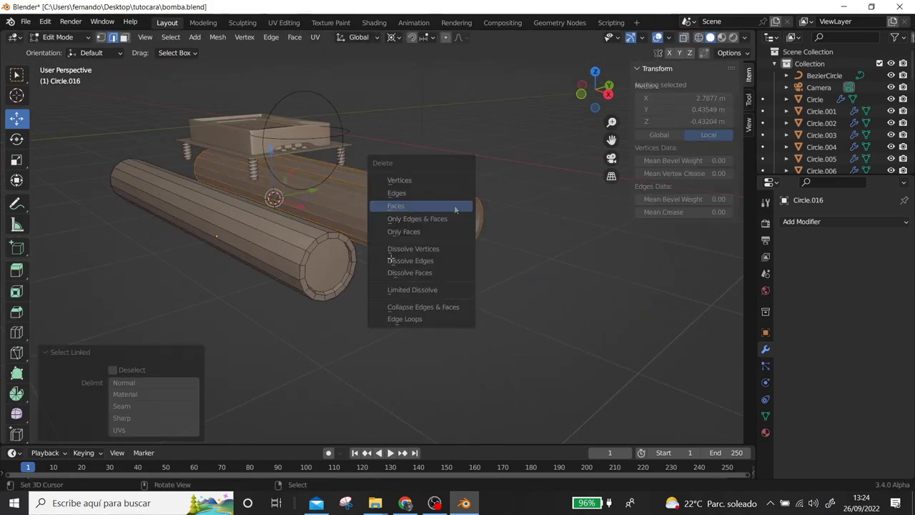
left_click(460, 204)
Bevel the ring at the tube's open end.
key("ctrl+b")
left_click(409, 255)
middle_click_drag(409, 255, 236, 217)
scroll(322, 228, "down", 4)
Apply smooth shading to the tube.
key("Tab")
right_click(235, 218)
left_click(264, 225)
left_click(765, 415)
left_click(834, 404)
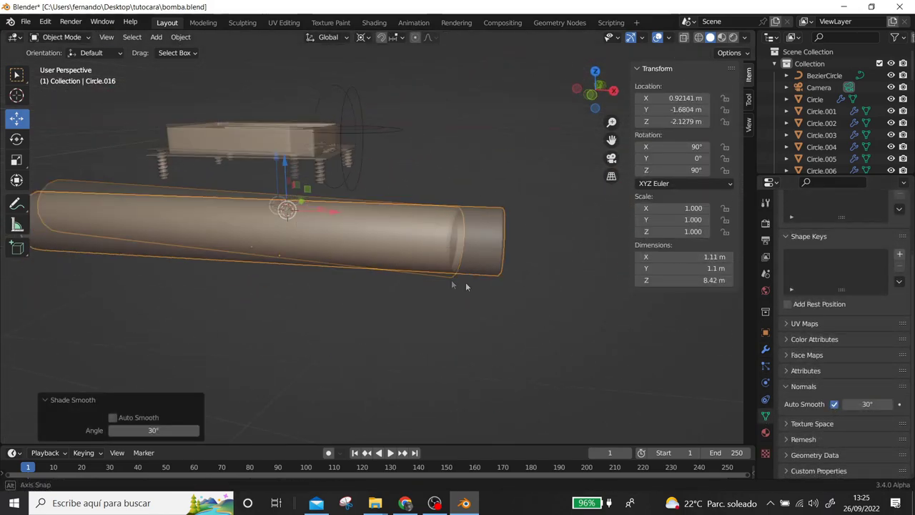
middle_click_drag(328, 236, 265, 219)
key("KP_3")
Bevel the end ring again and raise the array count to four tubes.
key("Tab")
middle_click_drag(367, 167, 286, 179)
scroll(286, 178, "up", 3)
key("ctrl+b")
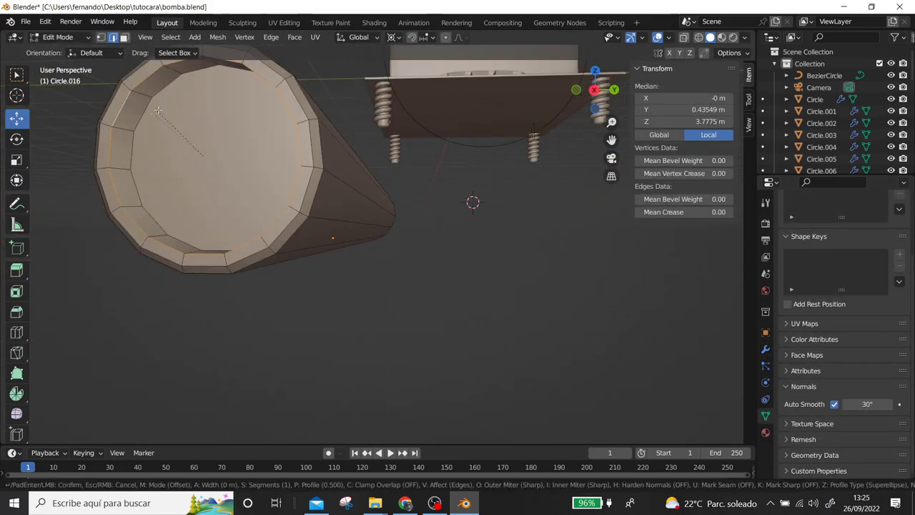
left_click(123, 146)
key("Tab")
scroll(244, 252, "down", 4)
key("KP_3")
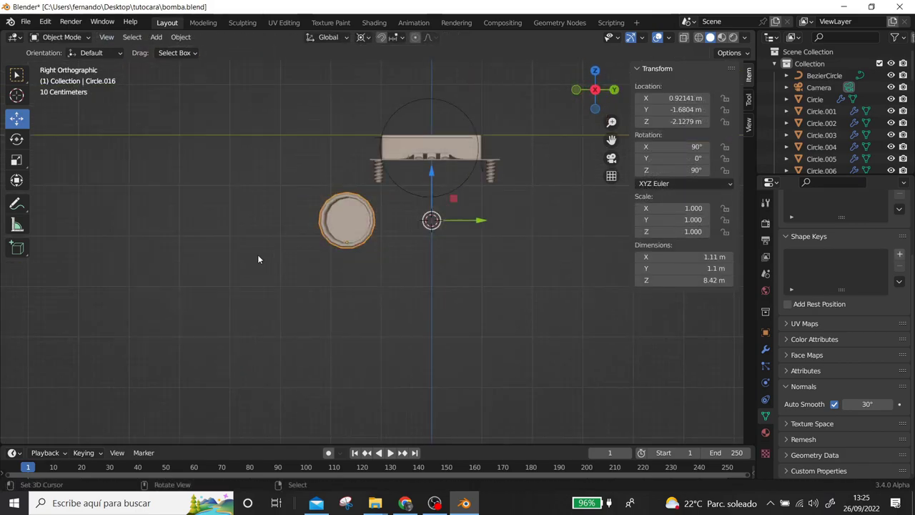
left_click_drag(877, 271, 893, 271)
Add a plane beside the tubes in top view, narrowing it and stretching it lengthwise to 2.629.
middle_click_drag(357, 235, 385, 264)
key("KP_7")
key("shift+a")
left_click(428, 243)
key("g")
left_click(325, 219)
middle_click_drag(325, 218, 312, 150)
key("KP_7")
key("Escape")
scroll(315, 222, "up", 2)
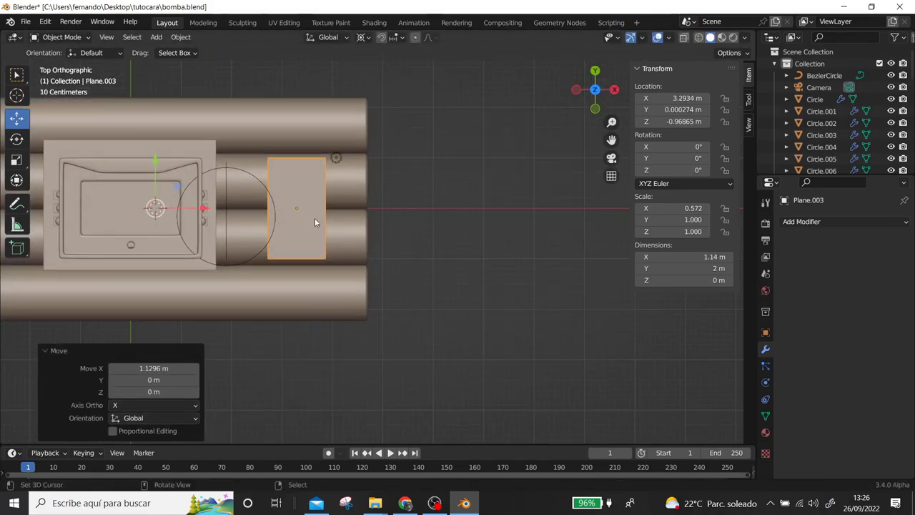
key("Return")
mouse_move(247, 166)
middle_mouse_down()
mouse_move(361, 252)
mouse_move(419, 178)
middle_mouse_up()
Give the plane a Shrinkwrap modifier targeting Circle.016 with a 0.07 m offset.
left_click(801, 221)
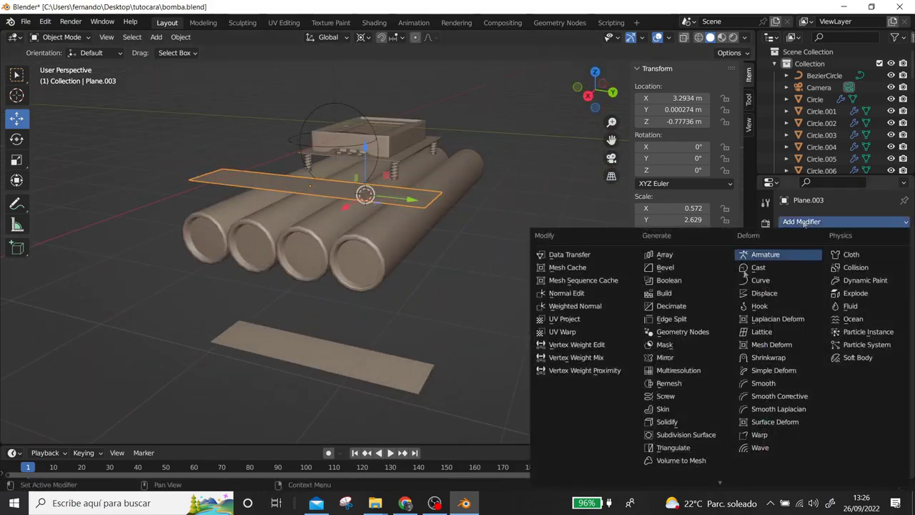
key("Tab")
key("Tab")
key("Tab")
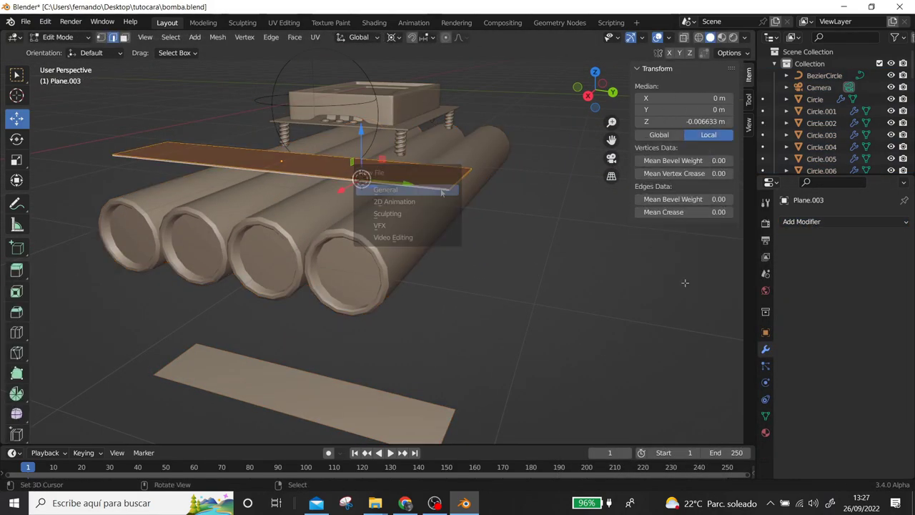
left_click(801, 221)
left_click(765, 340)
Cut eight loops across the tape and shade it smooth.
key("Tab")
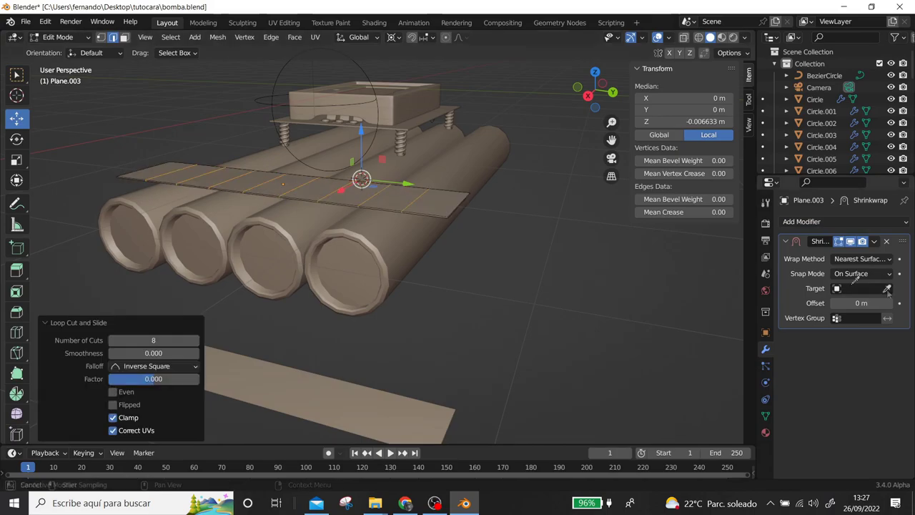
left_click(887, 290)
scroll(281, 214, "up", 3)
left_click(438, 243)
middle_click_drag(429, 286, 464, 257)
key("Tab")
right_click(429, 257)
left_click(429, 257)
left_click(764, 415)
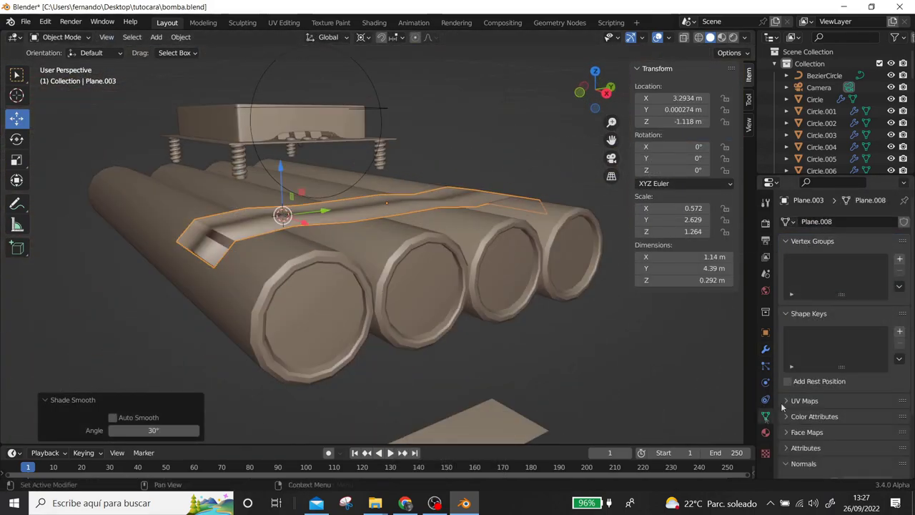
middle_click_drag(428, 250, 465, 236)
left_click(764, 348)
Add a Subdivision modifier, slide an edge loop, and lower the wrap offset to 0.04 m.
left_click(843, 221)
left_click(593, 432)
key("Tab")
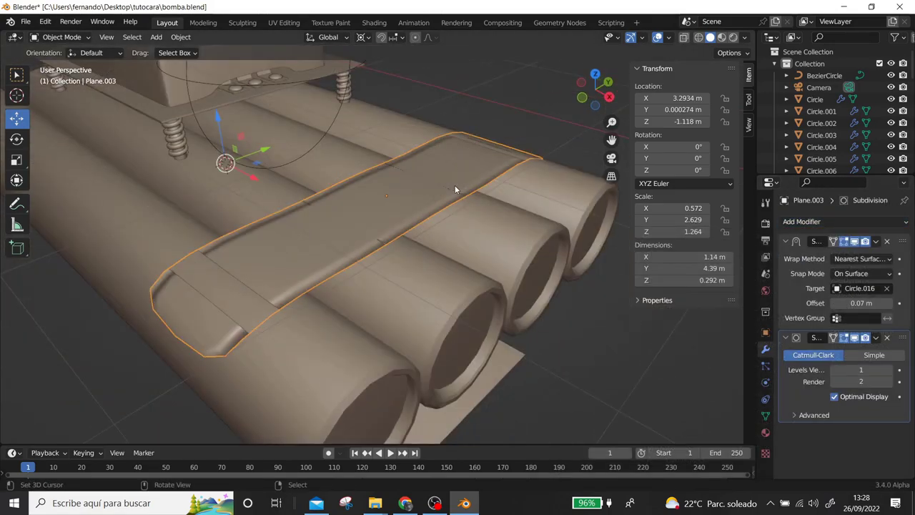
key("g")
key("g")
left_click(336, 349)
key("alt+z")
mouse_move(336, 348)
middle_mouse_down()
mouse_move(479, 312)
mouse_move(536, 314)
middle_mouse_up()
left_click_drag(869, 302, 854, 303)
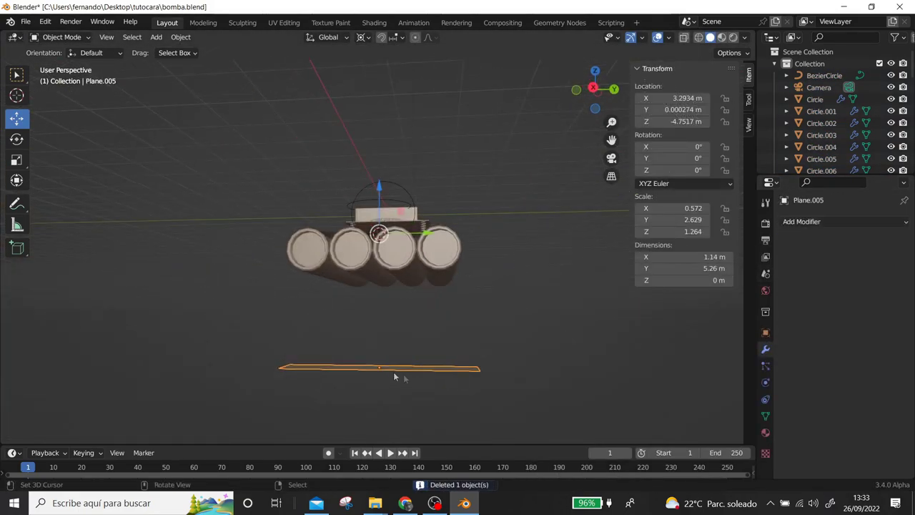
Cut three loops across the second plane and fold both ends up beside the tubes.
middle_click_drag(403, 373, 377, 357)
key("Caps_Lock")
key("g")
key("g")
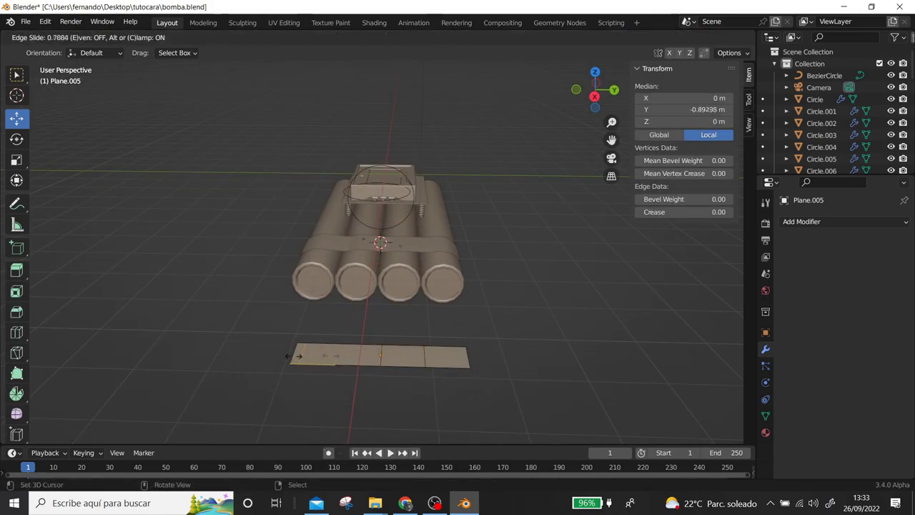
left_click(398, 138)
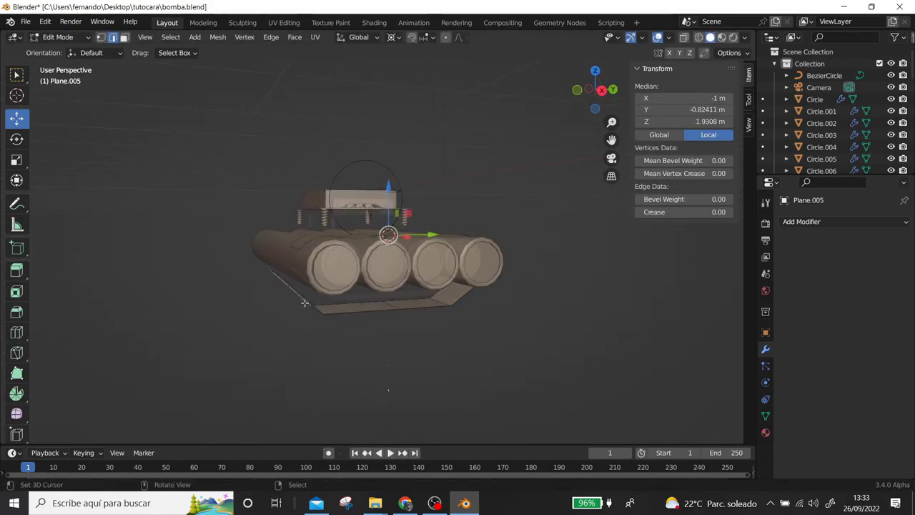
middle_click_drag(398, 138, 403, 209)
key("g")
key("y")
left_click(412, 295)
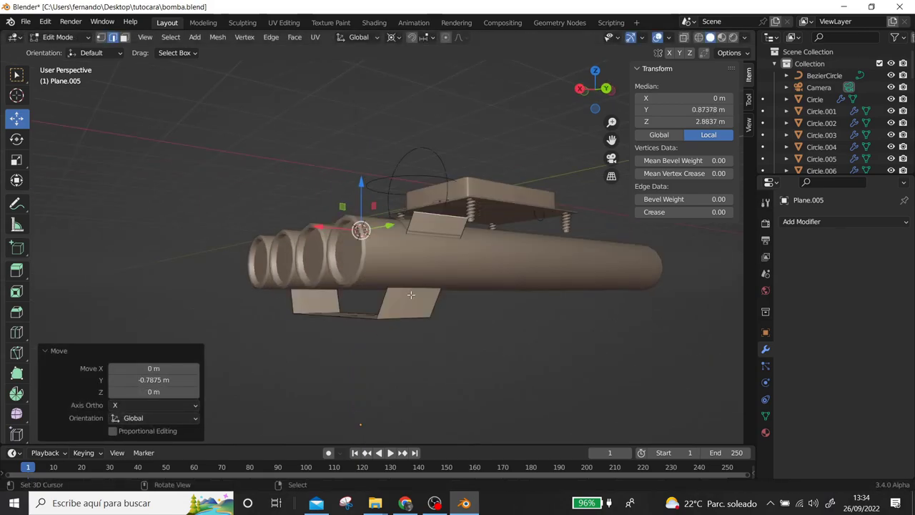
key("Return")
middle_click_drag(400, 293, 307, 293)
left_click(413, 234)
middle_click_drag(413, 234, 440, 240)
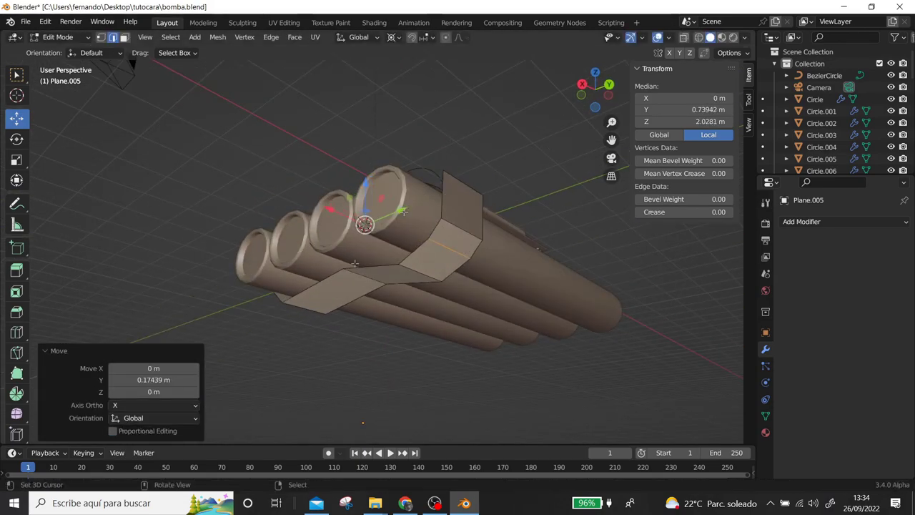
Add Solidify, Shrinkwrap targeting Circle.016 and Subdivision to the band, with Shrinkwrap moved to the top.
left_click(826, 222)
left_click(666, 422)
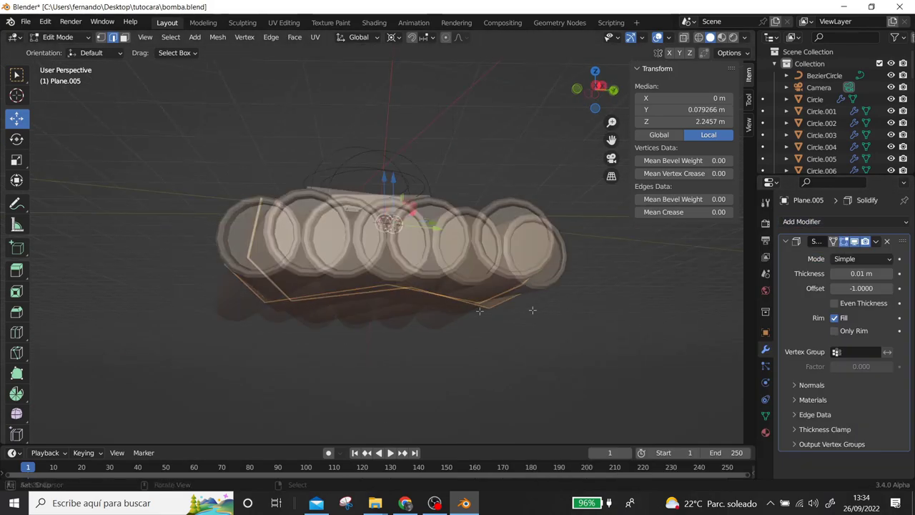
left_click(825, 222)
left_click(768, 358)
left_click(524, 282)
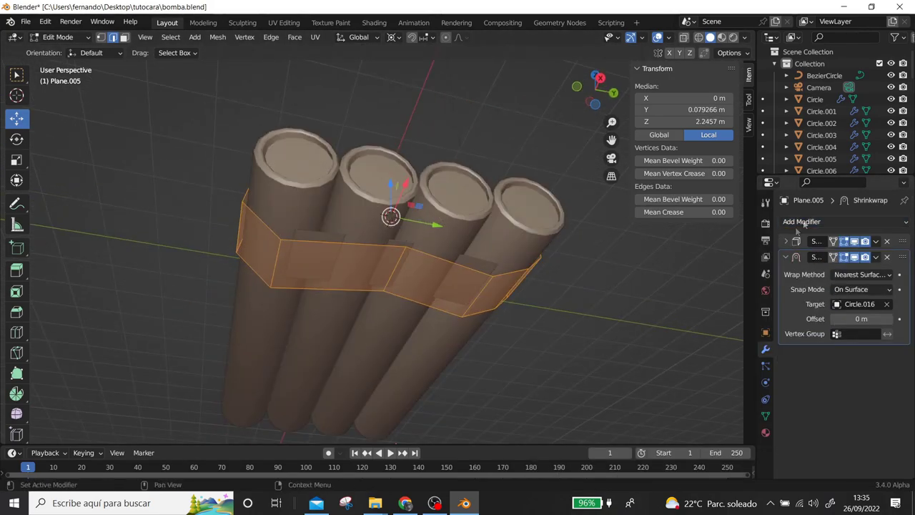
middle_click_drag(724, 355, 500, 271)
key("ctrl+r")
left_click(488, 278)
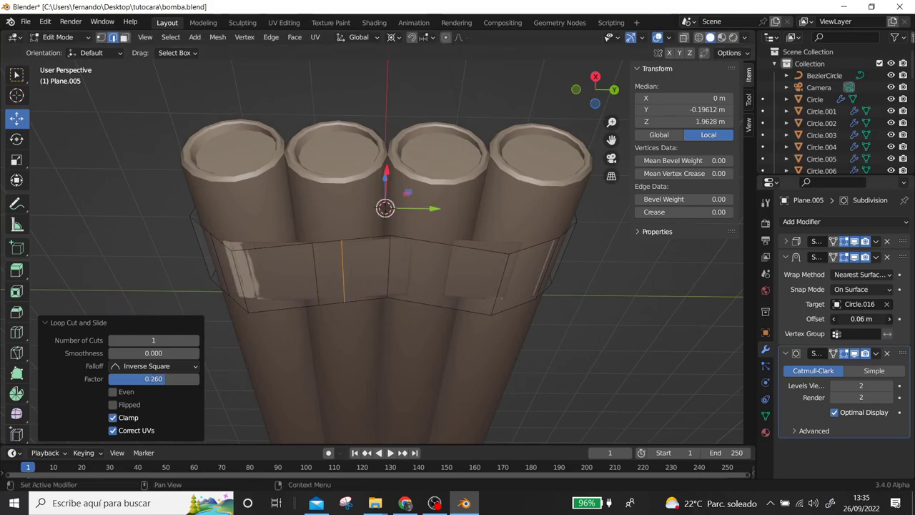
left_click_drag(902, 257, 902, 241)
Add and slide extra loop cuts so the band fits snugly around the tubes.
middle_click_drag(371, 214, 415, 349)
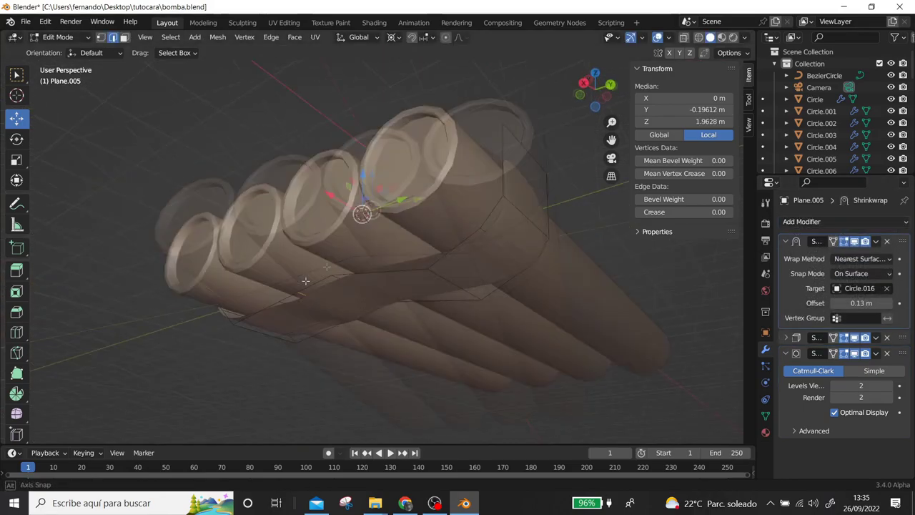
left_click(431, 231)
middle_click_drag(431, 231, 316, 267)
key("ctrl+z")
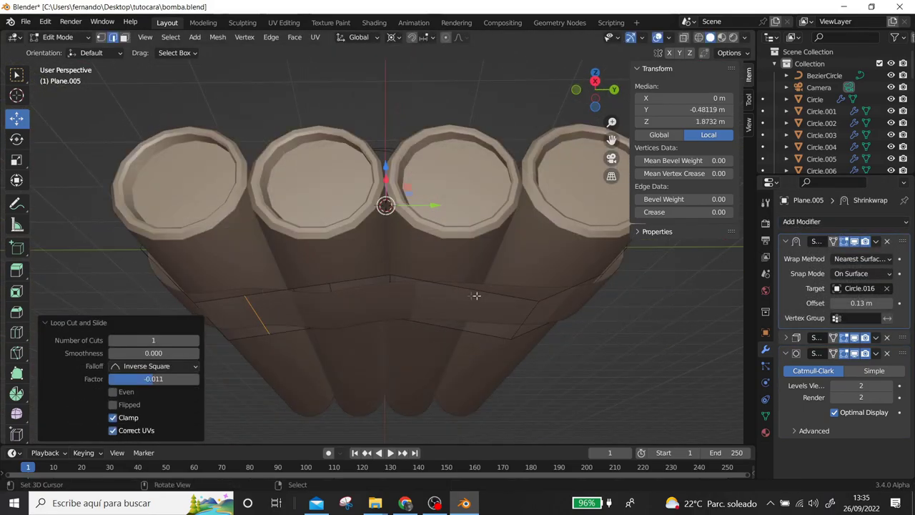
left_click(466, 265)
middle_click_drag(466, 265, 336, 312)
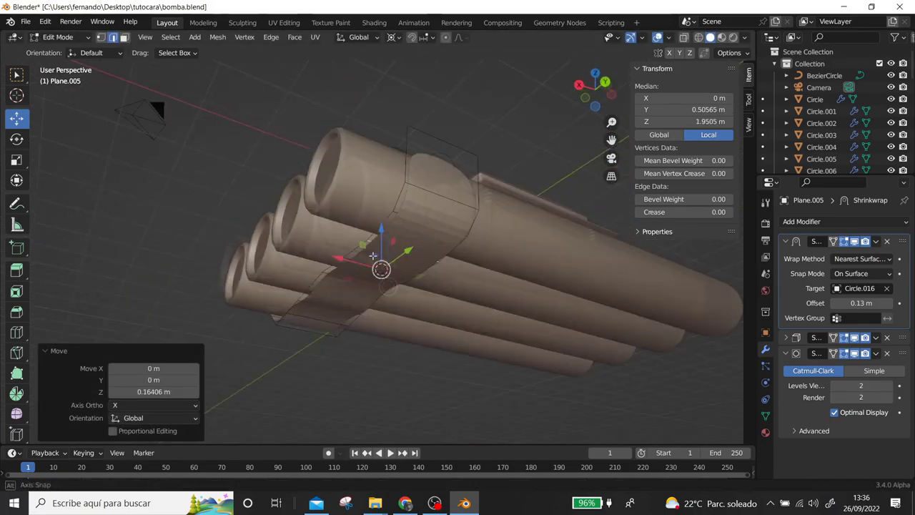
scroll(336, 313, "up", 4)
key("ctrl+r")
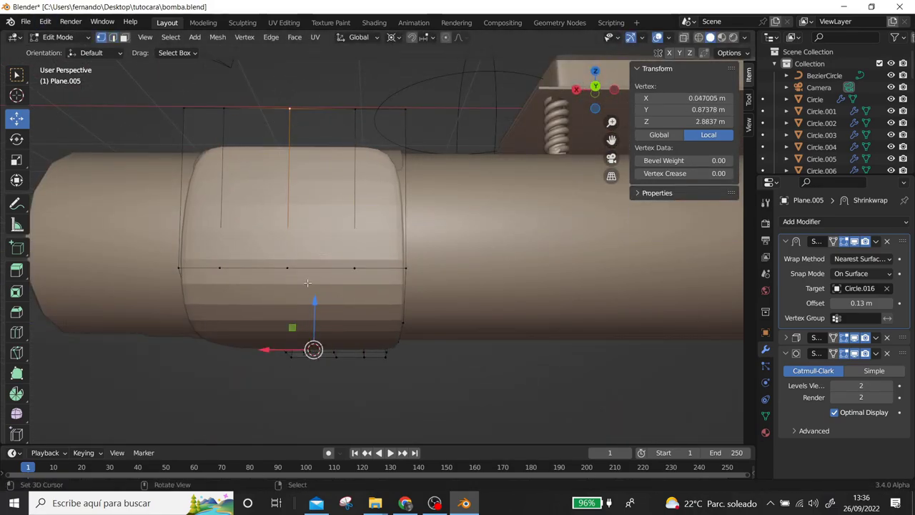
scroll(304, 214, "down", 4)
mouse_move(304, 215)
middle_mouse_down()
mouse_move(310, 391)
mouse_move(367, 259)
mouse_move(577, 313)
mouse_move(501, 300)
middle_mouse_up()
Shade the band smooth and apply its modifiers.
key("Tab")
right_click(367, 259)
left_click(367, 259)
left_click(876, 241)
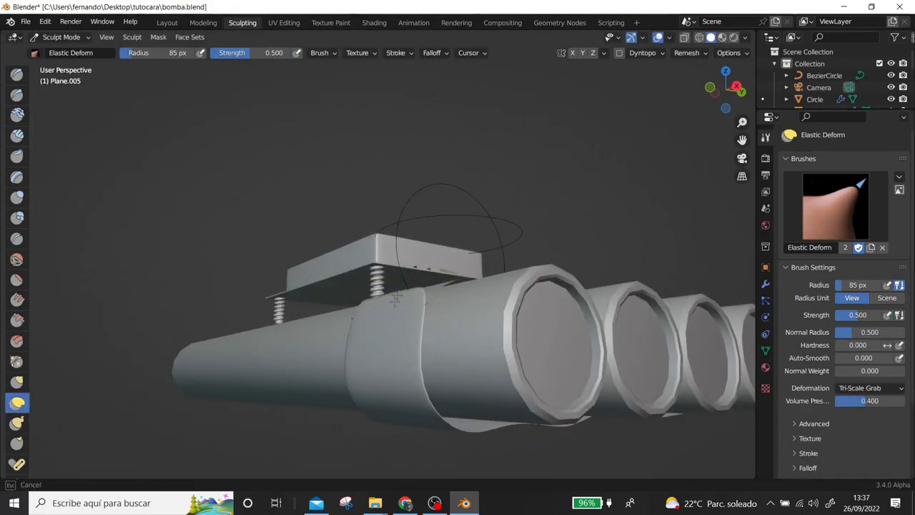
Orbit closely around the tape band and tube ends to inspect the wrap.
mouse_move(276, 377)
middle_mouse_down()
mouse_move(337, 280)
mouse_move(343, 327)
mouse_move(206, 270)
mouse_move(238, 296)
mouse_move(214, 286)
mouse_move(240, 351)
mouse_move(321, 293)
mouse_move(450, 282)
mouse_move(357, 327)
mouse_move(277, 240)
mouse_move(306, 169)
middle_mouse_up()
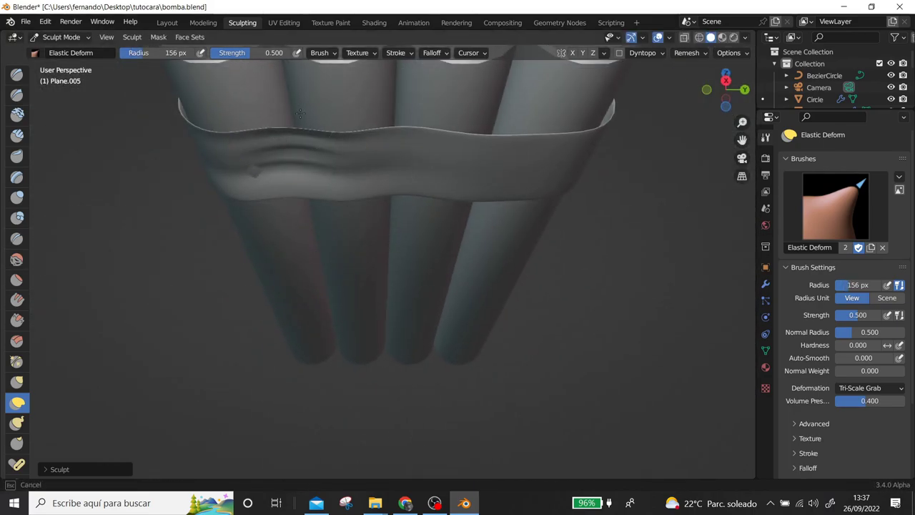
mouse_move(432, 169)
middle_mouse_down()
mouse_move(457, 178)
mouse_move(460, 309)
mouse_move(153, 318)
mouse_move(300, 185)
mouse_move(429, 286)
middle_mouse_up()
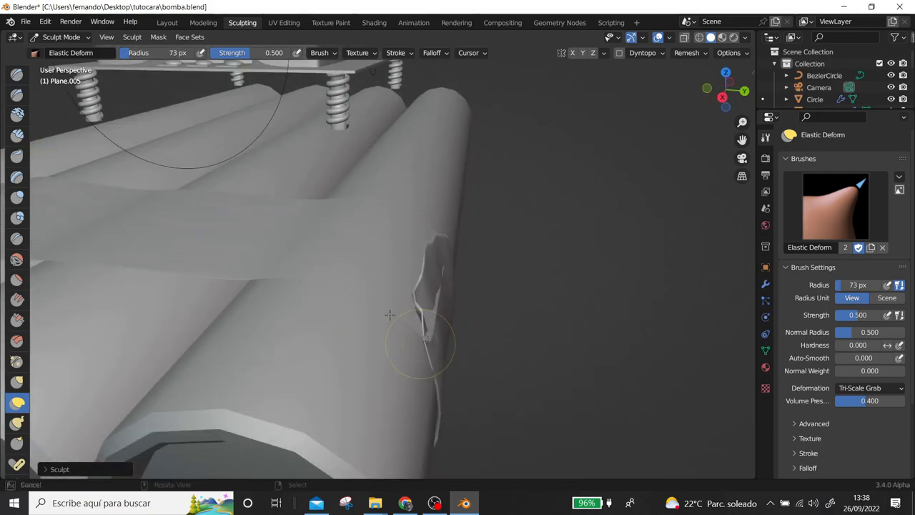
scroll(443, 241, "up", 3)
middle_click_drag(443, 241, 305, 285)
middle_click_drag(315, 323, 328, 440)
mouse_move(604, 338)
middle_mouse_down()
mouse_move(498, 343)
mouse_move(178, 285)
mouse_move(349, 198)
middle_mouse_up()
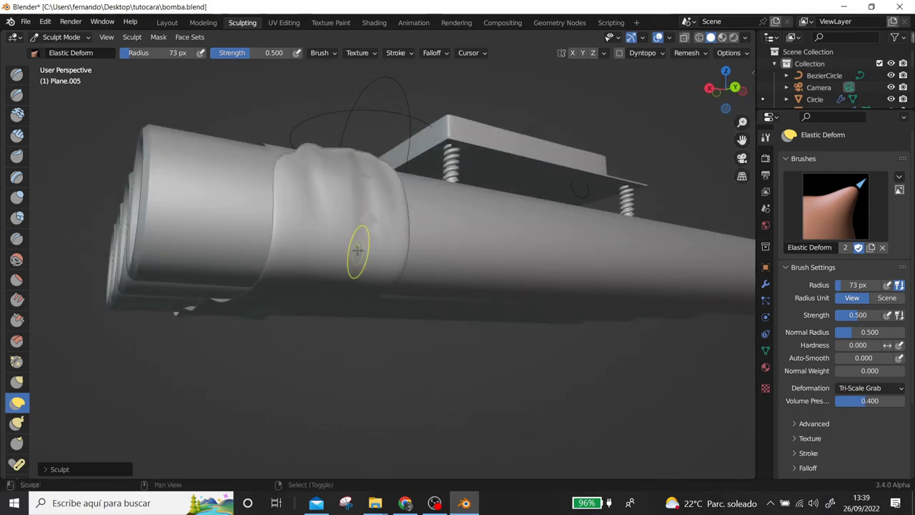
mouse_move(360, 250)
middle_mouse_down()
mouse_move(578, 256)
mouse_move(364, 229)
mouse_move(449, 249)
mouse_move(214, 316)
mouse_move(375, 234)
middle_mouse_up()
scroll(449, 248, "down", 3)
scroll(375, 235, "up", 3)
Sculpt creases into the tape band with the crease brush, then check it from several angles.
key("shift+c")
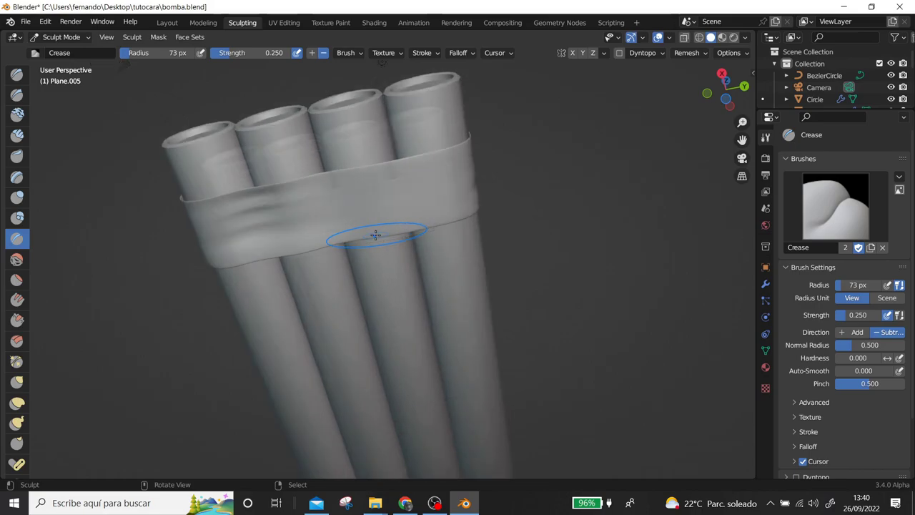
scroll(375, 235, "up", 2)
left_click(372, 214)
key("f")
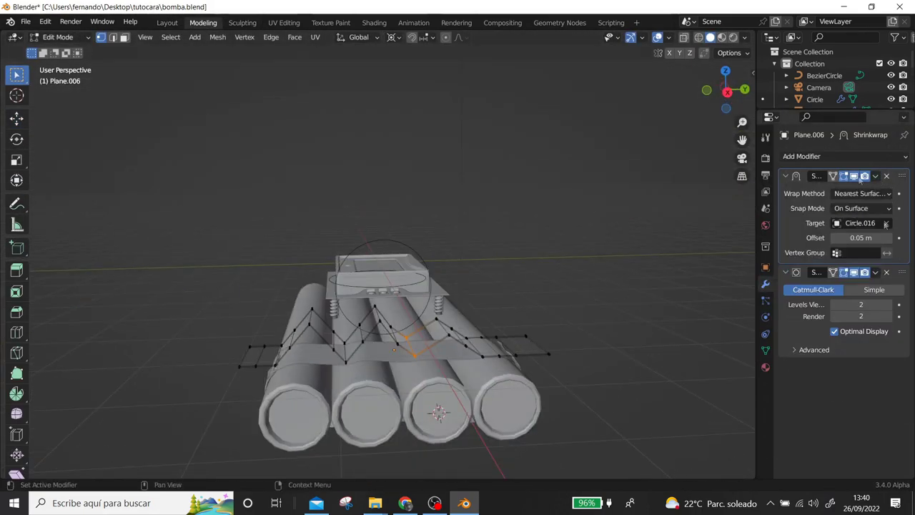
key("Tab")
left_click(874, 176)
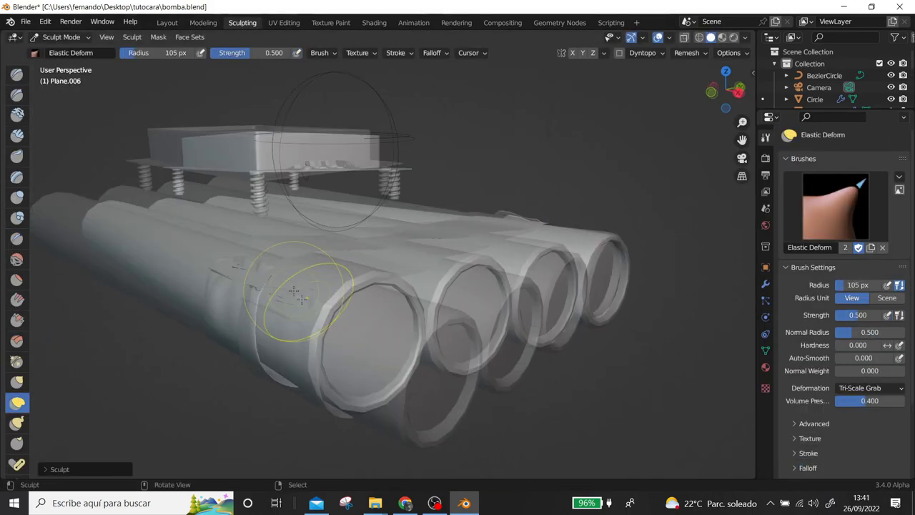
middle_click_drag(235, 259, 299, 287)
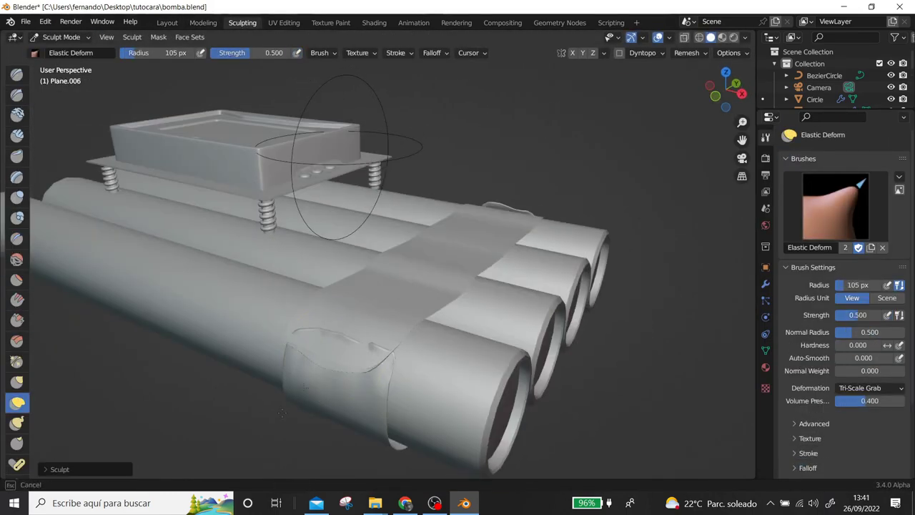
mouse_move(371, 269)
middle_mouse_down()
mouse_move(307, 166)
mouse_move(286, 286)
mouse_move(508, 243)
middle_mouse_up()
mouse_move(471, 288)
middle_mouse_down()
mouse_move(367, 193)
mouse_move(593, 337)
mouse_move(358, 335)
middle_mouse_up()
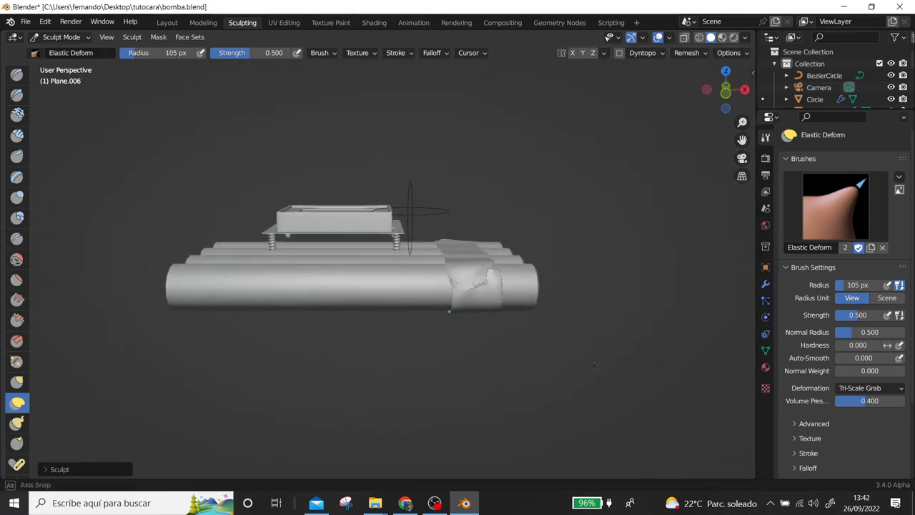
middle_click_drag(364, 328, 395, 351)
scroll(394, 352, "up", 5)
mouse_move(629, 382)
middle_mouse_down()
mouse_move(592, 378)
mouse_move(523, 286)
middle_mouse_up()
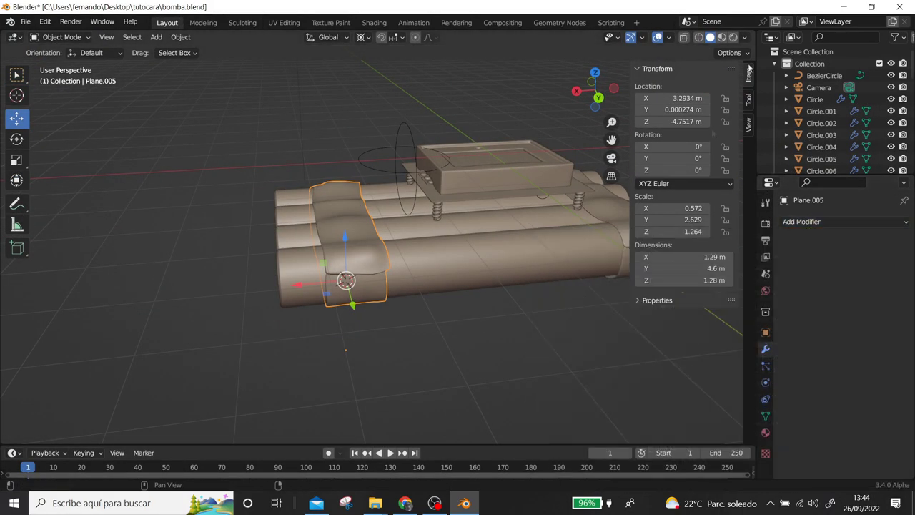
Switch to rendered preview and place a loop cut around the tube.
left_click(733, 37)
left_click(765, 432)
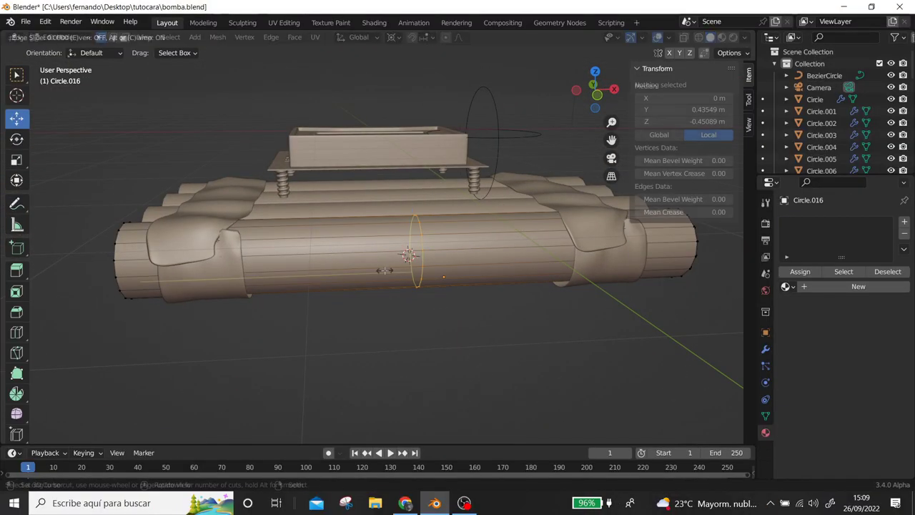
right_click(440, 290)
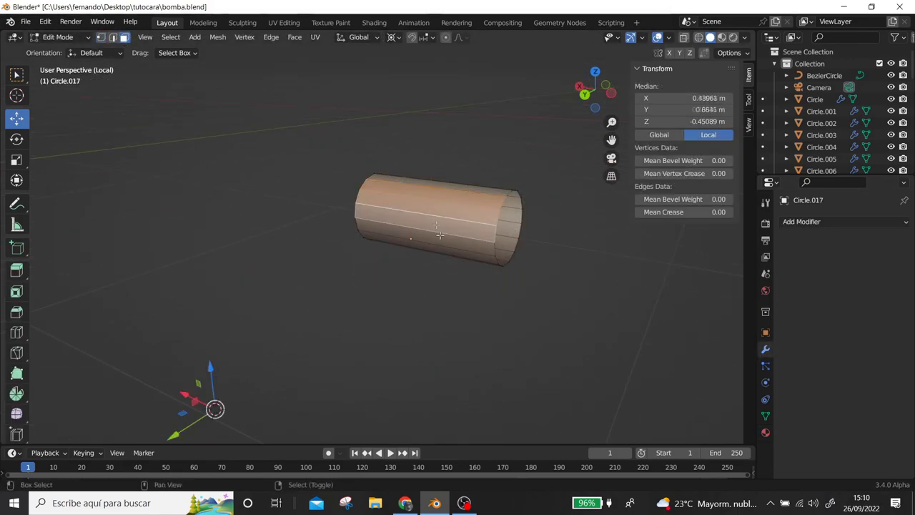
Give the curved shell Solidify thickness and add Mirror modifiers to create two halves.
left_click(824, 223)
left_click(604, 403)
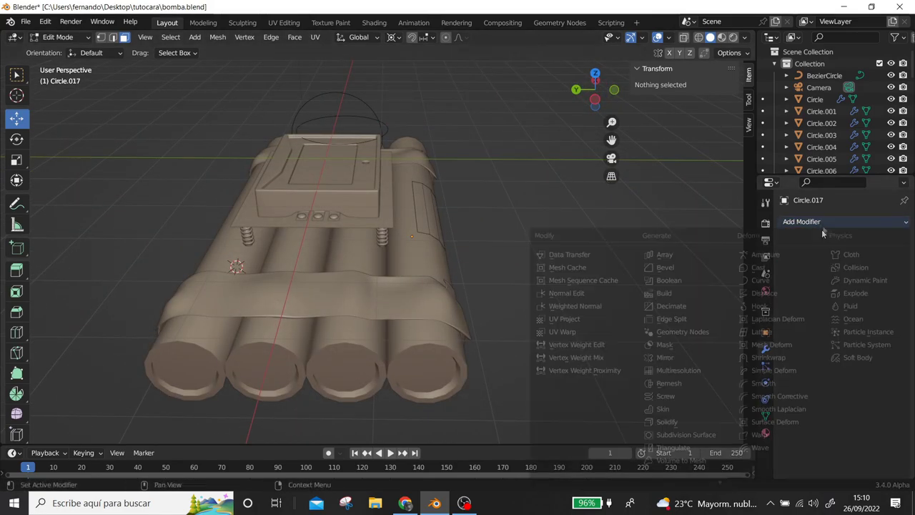
left_click(825, 222)
left_click(661, 321)
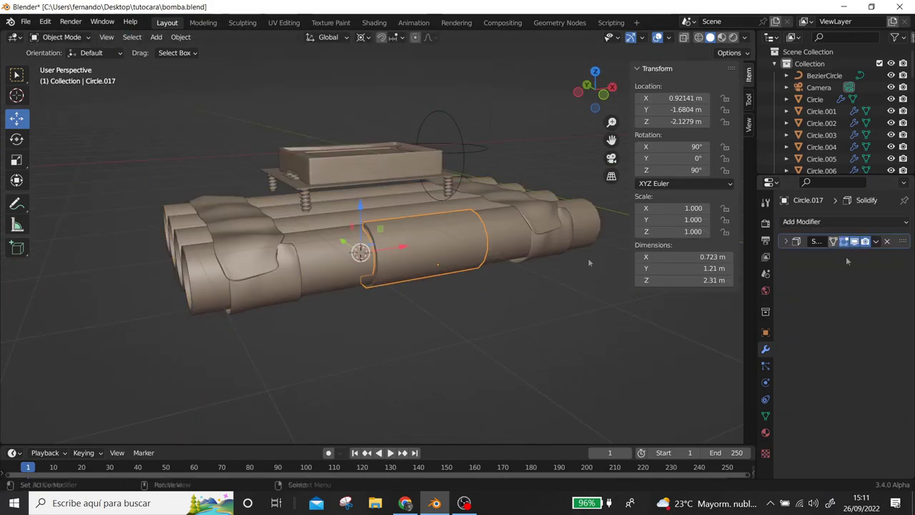
left_click(801, 222)
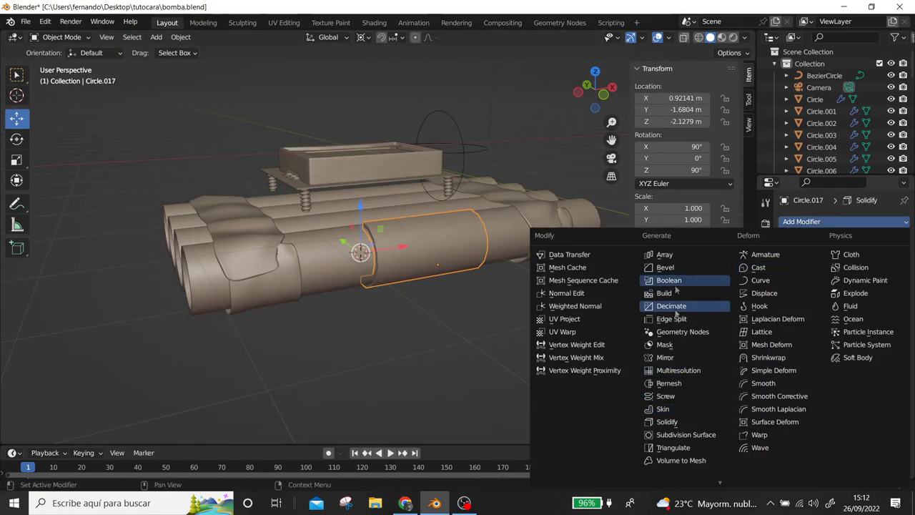
left_click(674, 363)
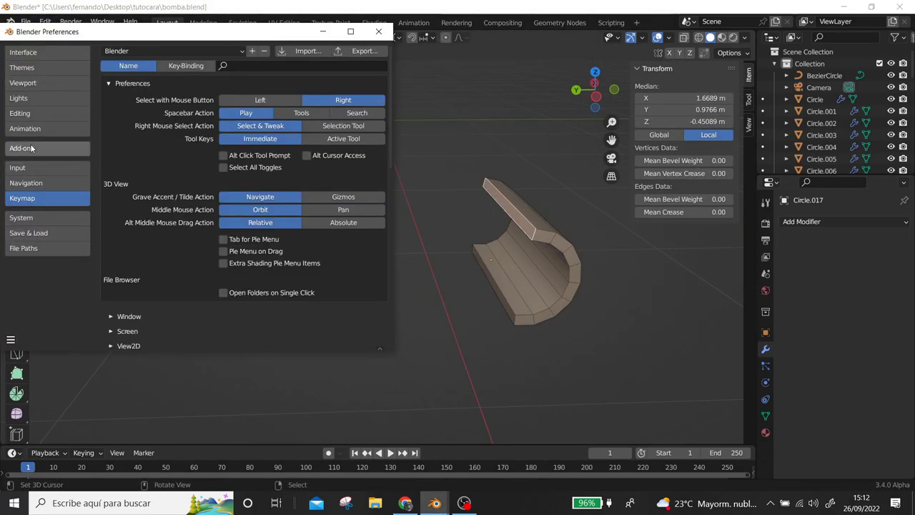
Search the add-ons list for 'lo'.
left_click(31, 148)
left_click(323, 65)
type("lo")
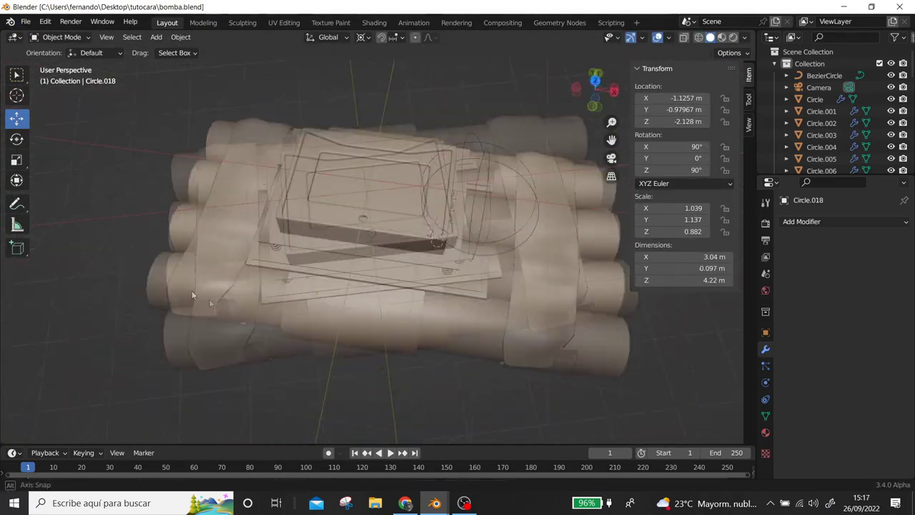
Add a circle mesh, shrink it and move it into place from the top view.
middle_click_drag(225, 243, 334, 229)
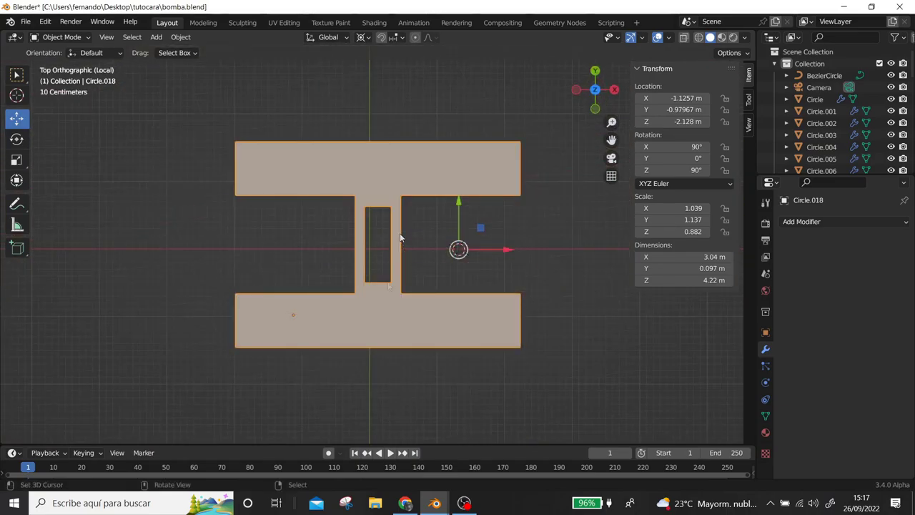
key("shift+a")
left_click(421, 274)
mouse_move(421, 275)
middle_mouse_down()
mouse_move(451, 303)
mouse_move(549, 333)
middle_mouse_up()
key("Tab")
key("s")
key("g")
key("z")
key("KP_7")
key("g")
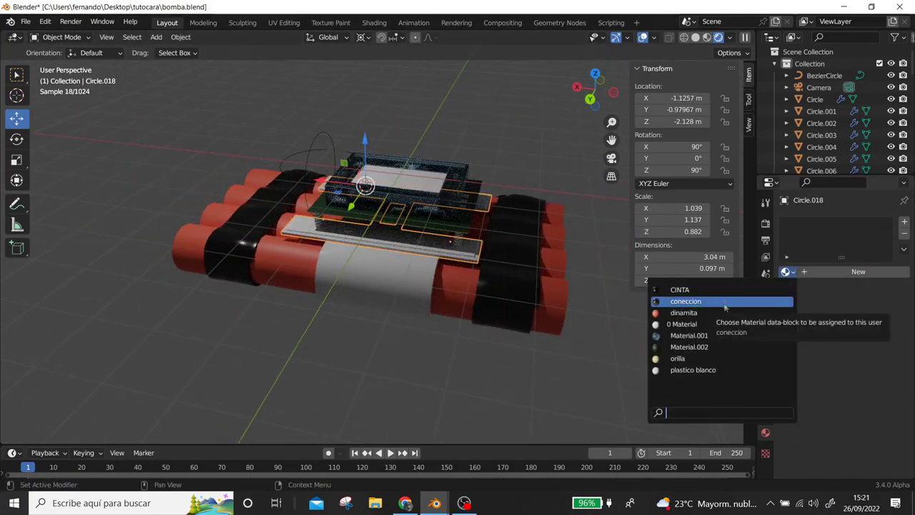
Assign the coneccion material to the connector and reposition a texture node.
left_click(725, 301)
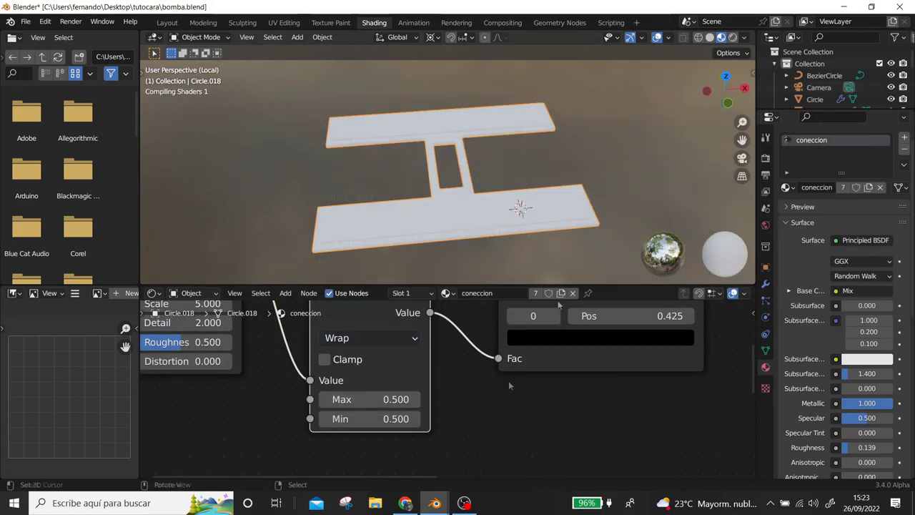
key("Home")
left_click_drag(257, 332, 248, 321)
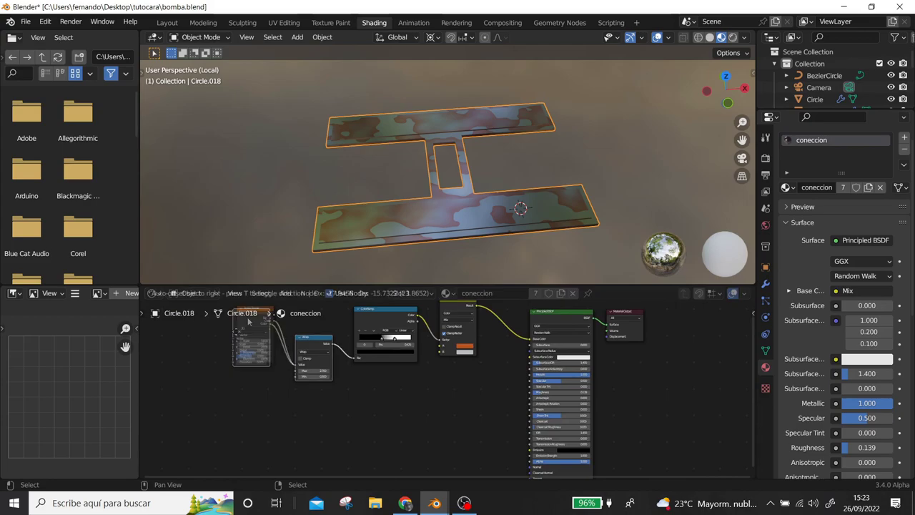
left_click(248, 322)
Add a Bump node and link it through a ColorRamp into the material output.
key("shift+a")
left_click(499, 307)
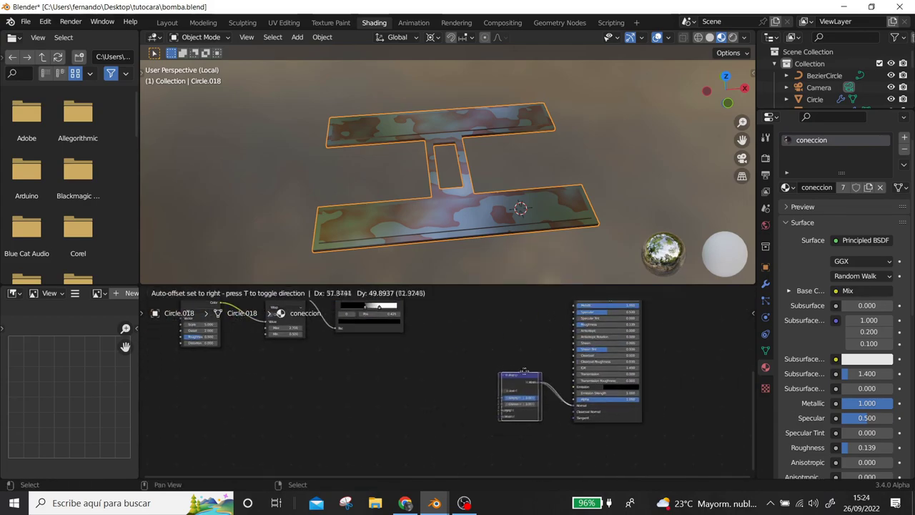
left_click(500, 393)
scroll(510, 400, "up", 2)
scroll(510, 400, "down", 4)
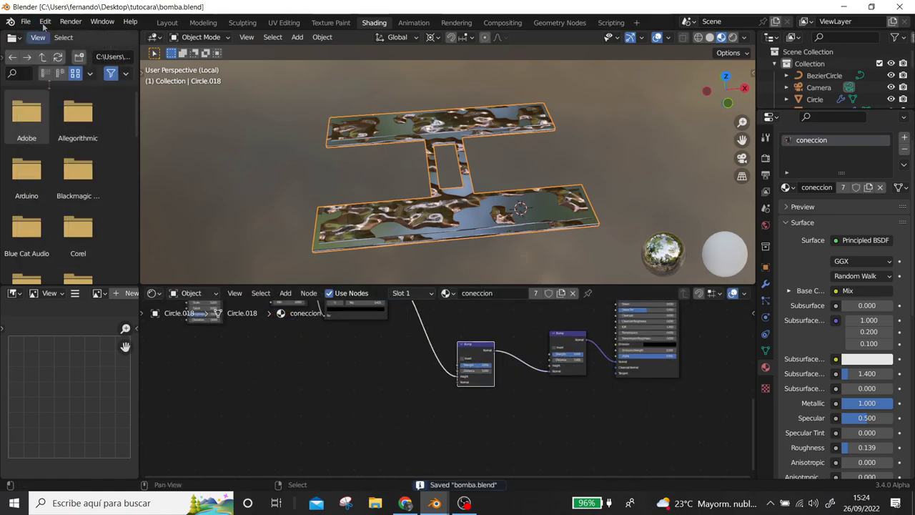
left_click(459, 337, "ctrl+shift")
scroll(514, 386, "down", 1)
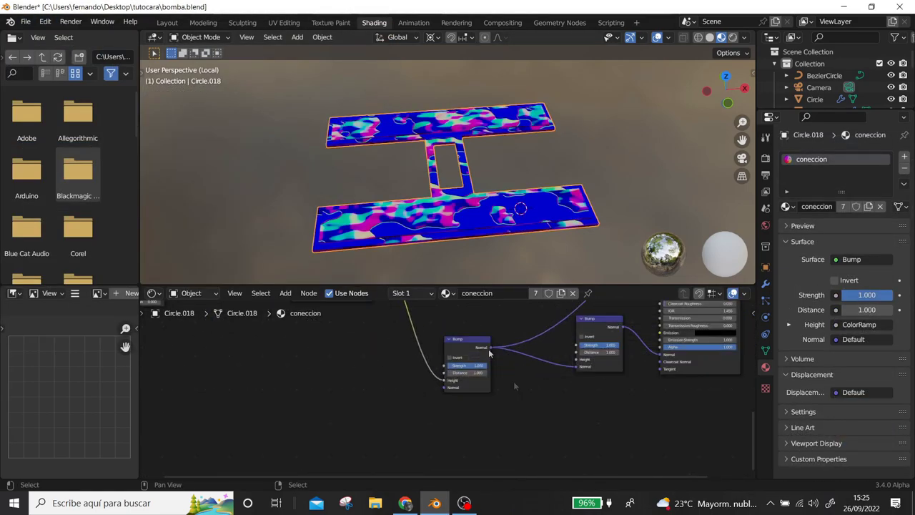
left_click(471, 384)
scroll(486, 389, "up", 2)
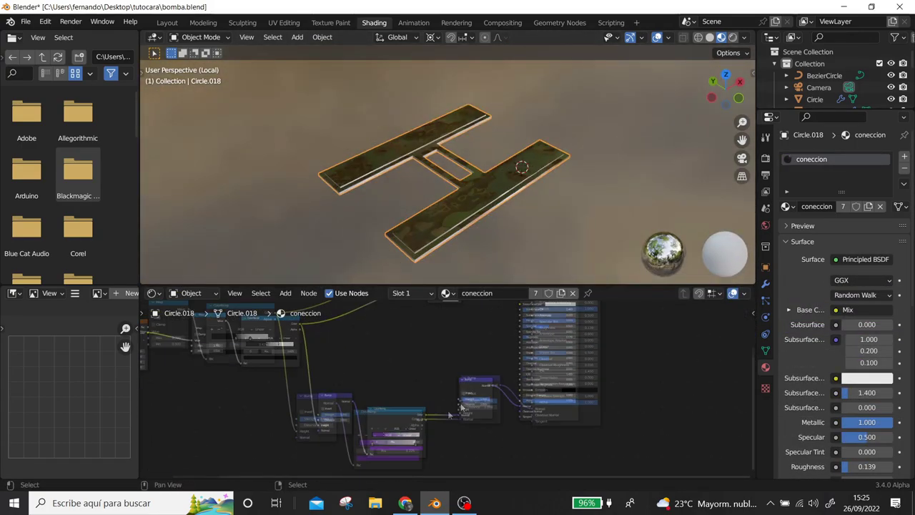
Slide the ColorRamp stop to 0.269 and reposition the second ColorRamp node.
left_click_drag(440, 401, 449, 405)
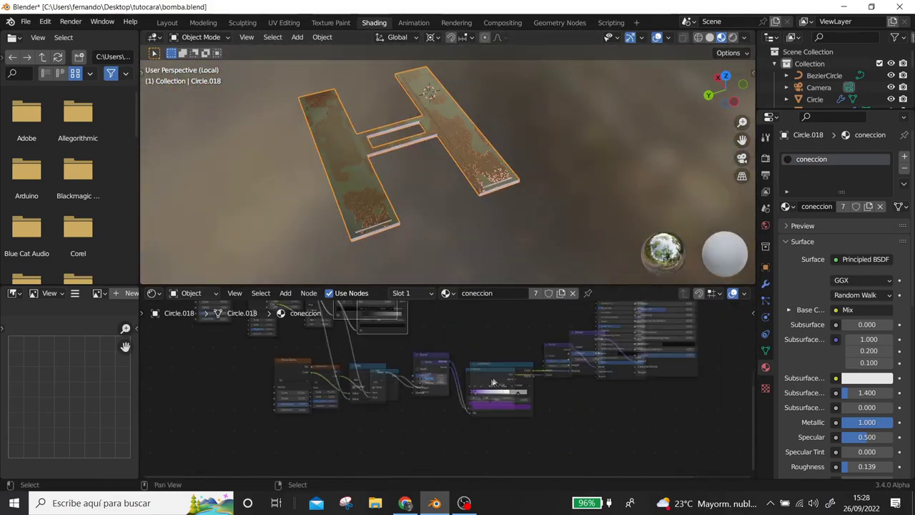
scroll(300, 386, "down", 2)
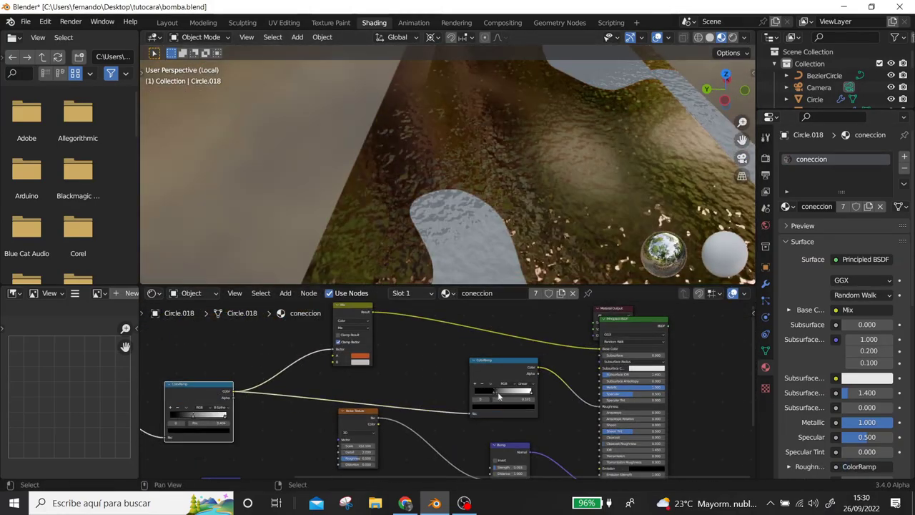
left_click_drag(505, 396, 498, 391)
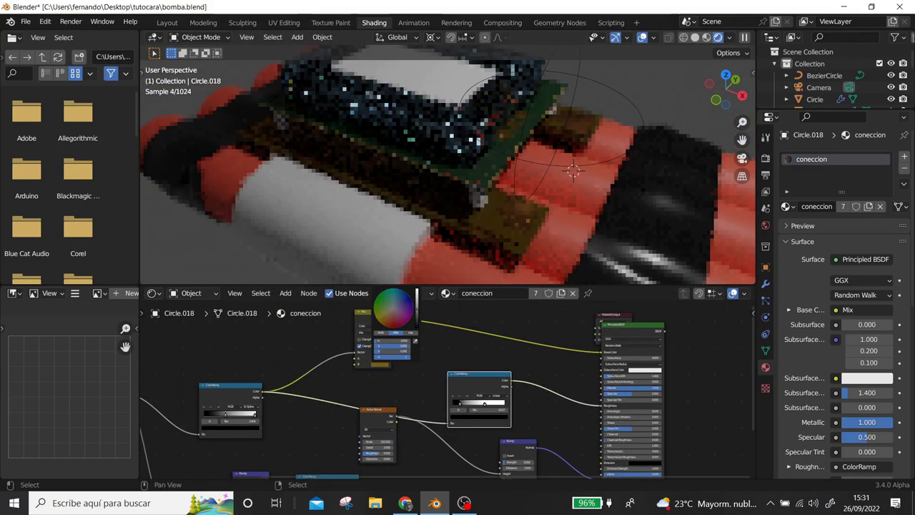
scroll(499, 186, "down", 5)
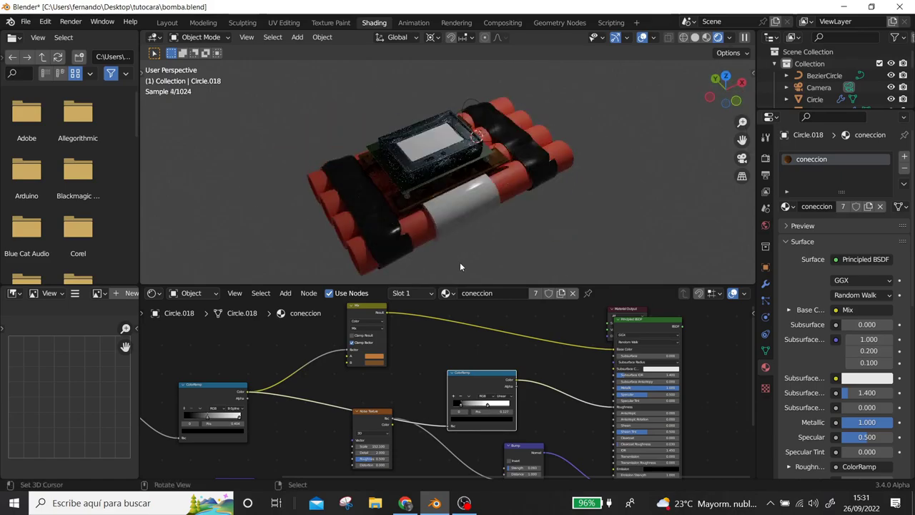
middle_click_drag(459, 261, 537, 193)
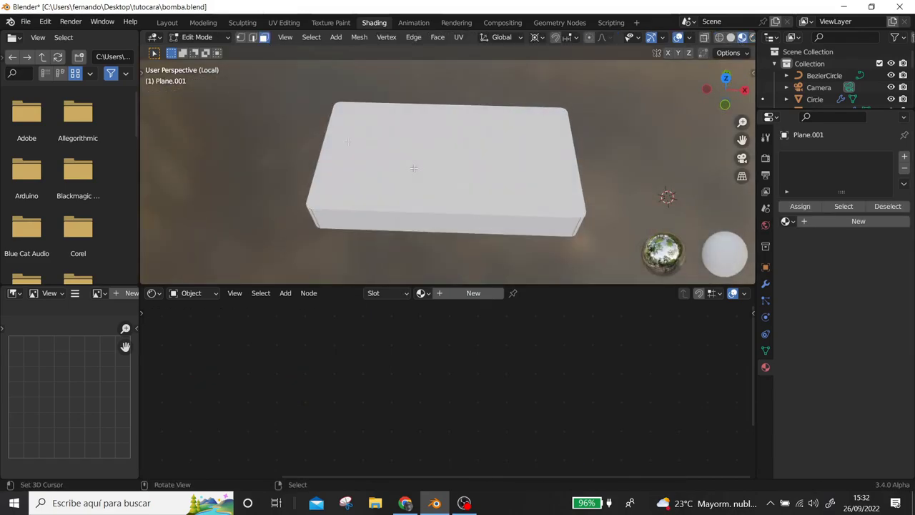
Assign Material.002 and the orilla material in the second slot to the box.
left_click(726, 295)
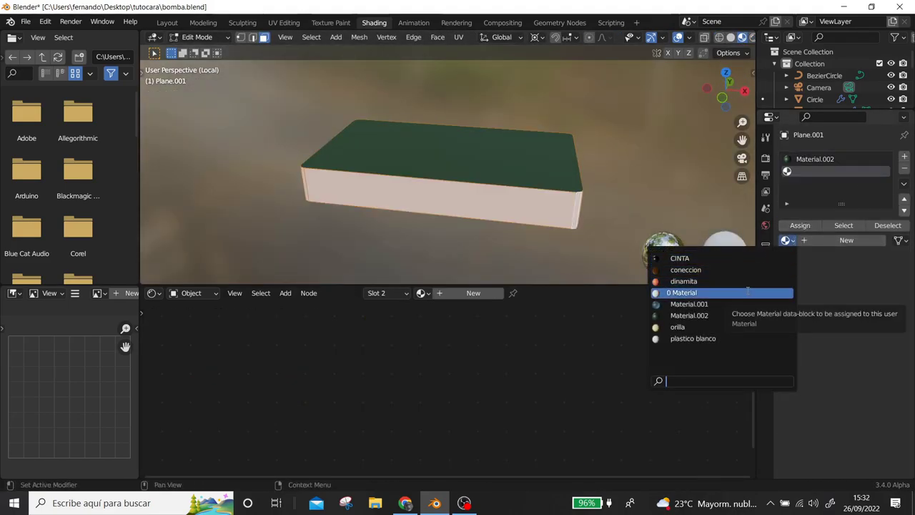
left_click(692, 327)
key("KP_Divide")
key("KP_7")
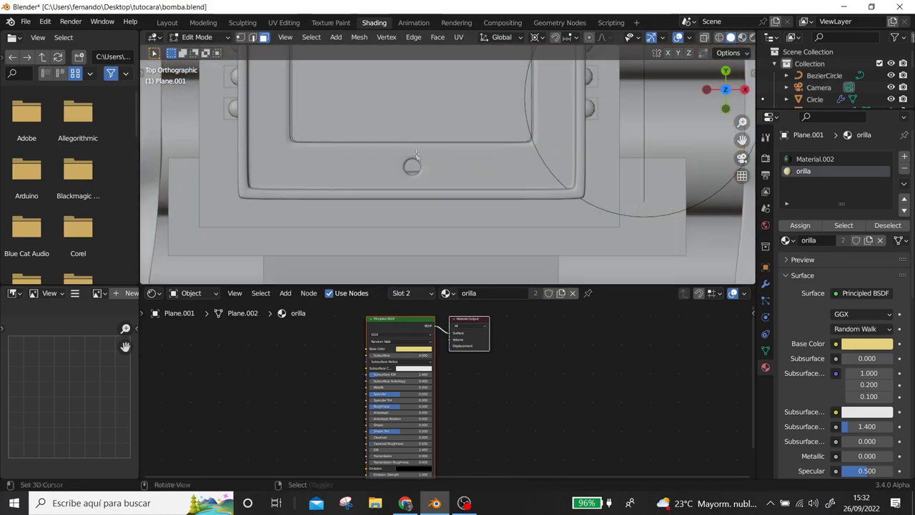
Shrink the sphere and move it into place on the device.
key("s")
middle_click_drag(391, 187, 429, 135)
key("KP_7")
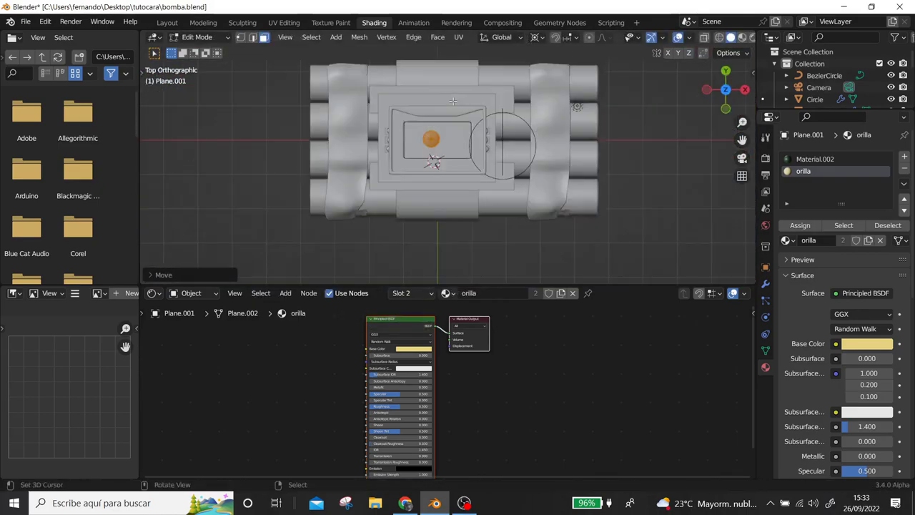
scroll(429, 136, "up", 5)
key("g")
left_click(481, 201)
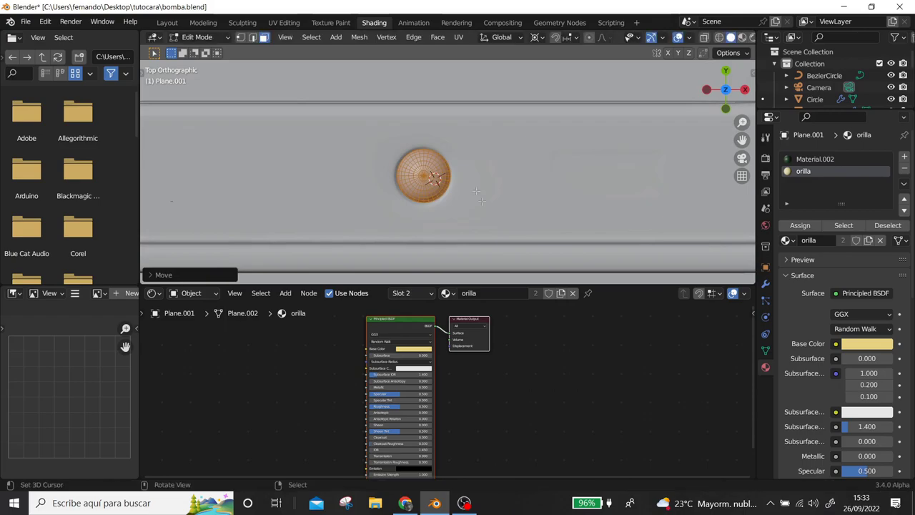
left_click(477, 196)
middle_click_drag(477, 196, 450, 172)
scroll(450, 172, "down", 3)
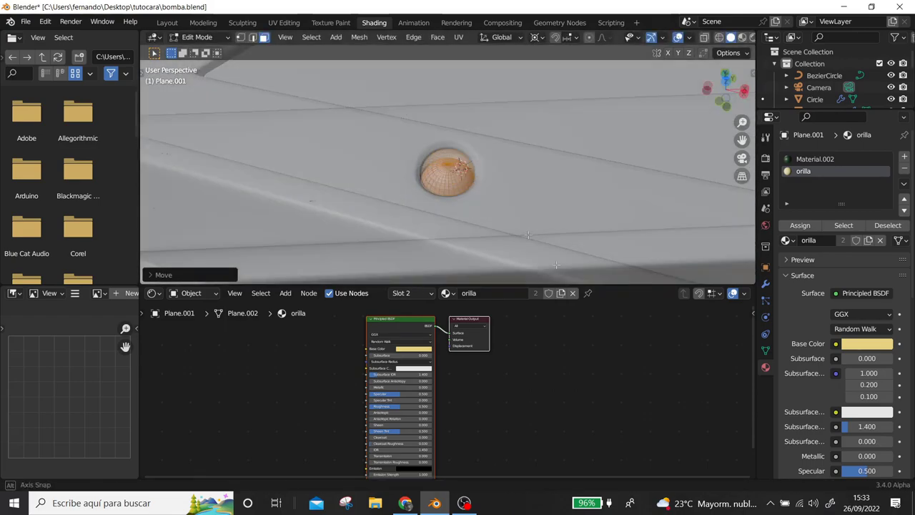
Shade the sphere smooth and remove its orilla material slot.
right_click(449, 168)
left_click(450, 167)
right_click(411, 165)
left_click(410, 164)
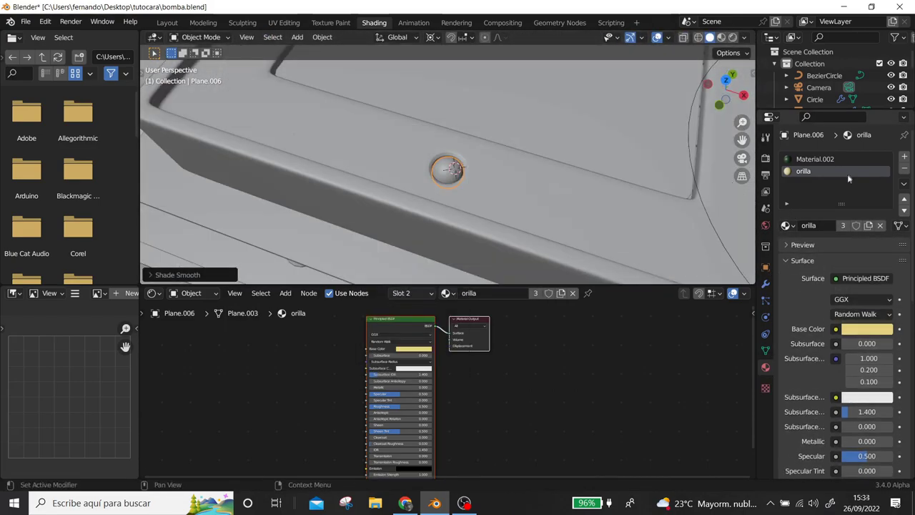
Give the sphere a new red Emission material named 'pl' with raised strength, previewed in rendered mode.
left_click(904, 169)
left_click(827, 205)
double_click(808, 159)
type("pl")
left_click(865, 259)
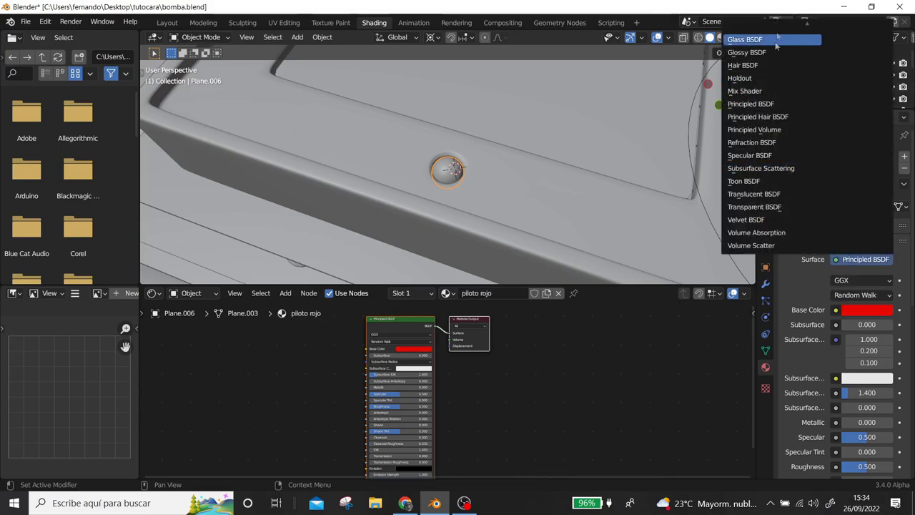
left_click(815, 24)
left_click(866, 280)
left_click(854, 163)
left_click(718, 37)
Assign the existing 'metal' material to the springs.
middle_click_drag(429, 137, 424, 160)
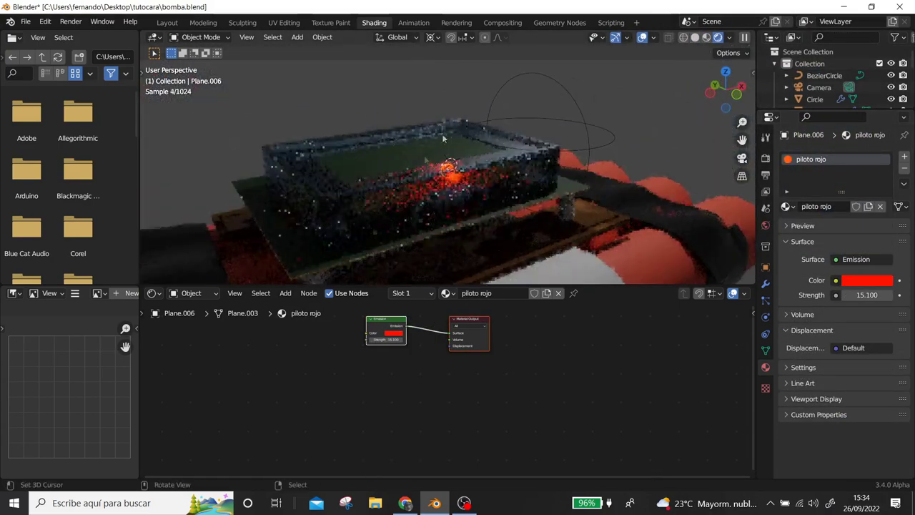
scroll(571, 128, "down", 5)
middle_click_drag(543, 157, 505, 177)
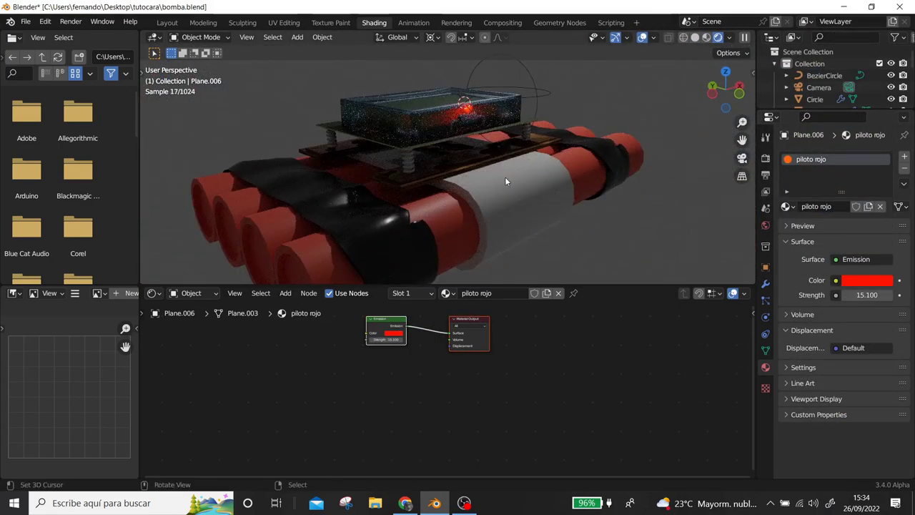
scroll(486, 182, "up", 5)
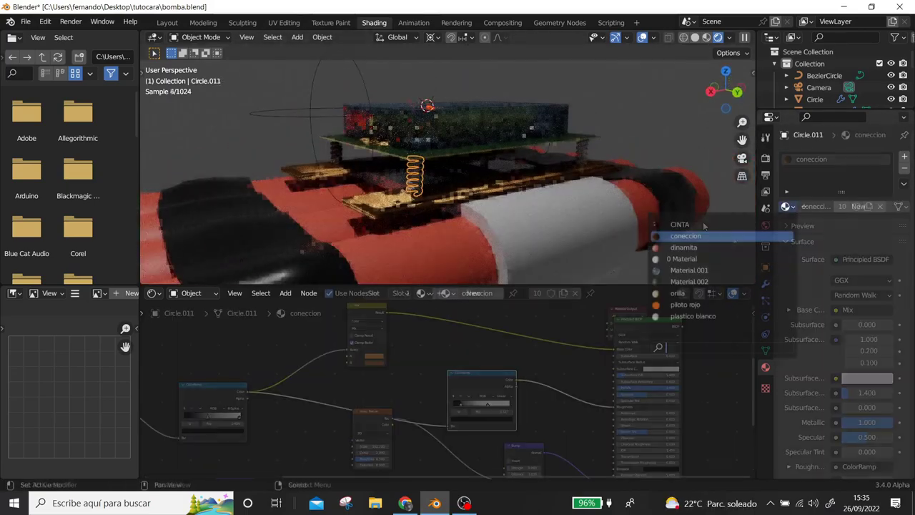
middle_click_drag(538, 206, 500, 178)
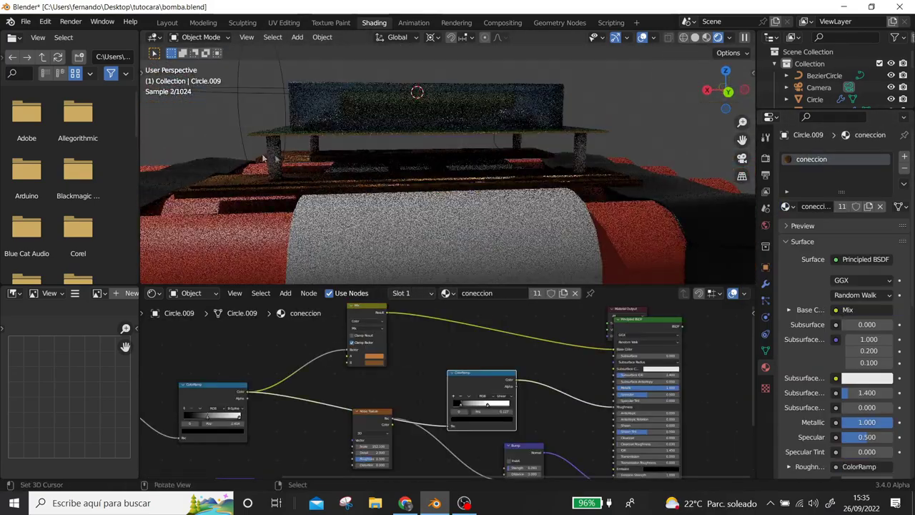
left_click(580, 153)
left_click(788, 207)
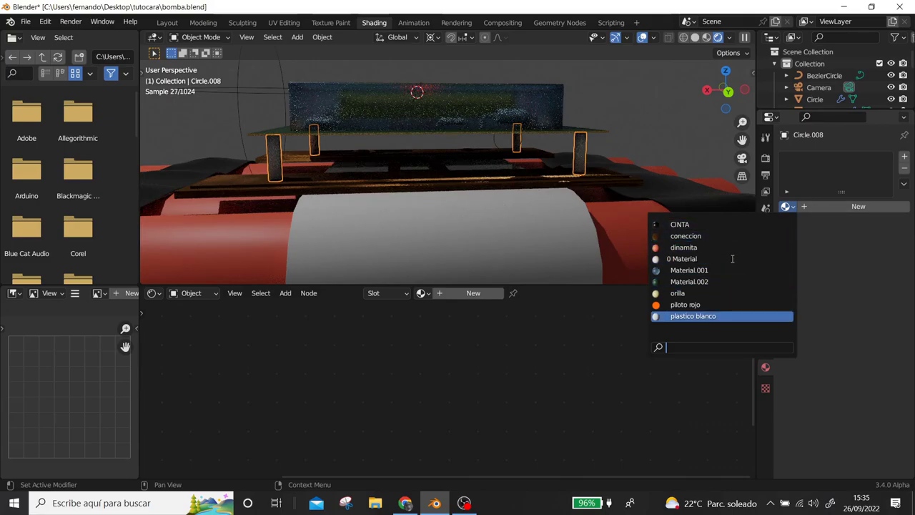
left_click(721, 316)
left_click(867, 300)
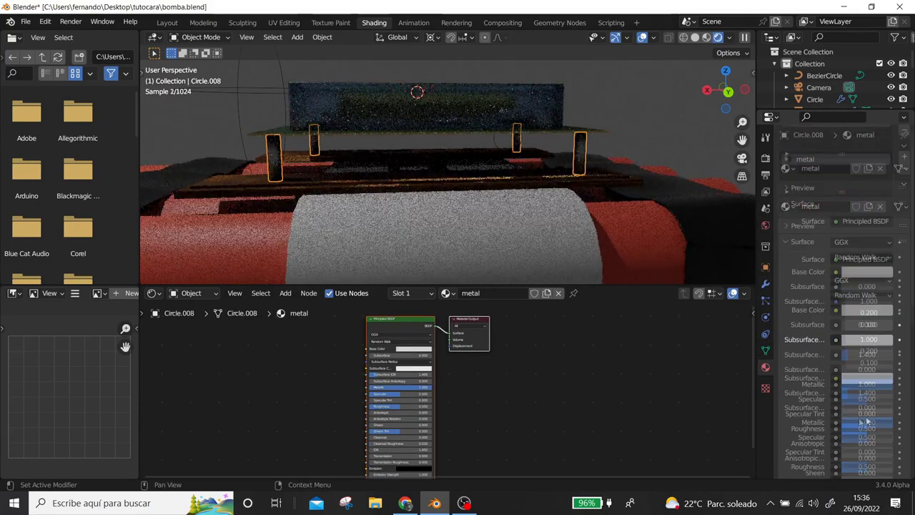
Assign the 'metal' material to Plane.004 and orbit to check the whole bomb.
middle_click_drag(500, 214, 494, 172)
left_click(493, 163)
left_click(493, 163)
left_click(787, 206)
left_click(686, 302)
middle_click_drag(570, 172, 154, 186)
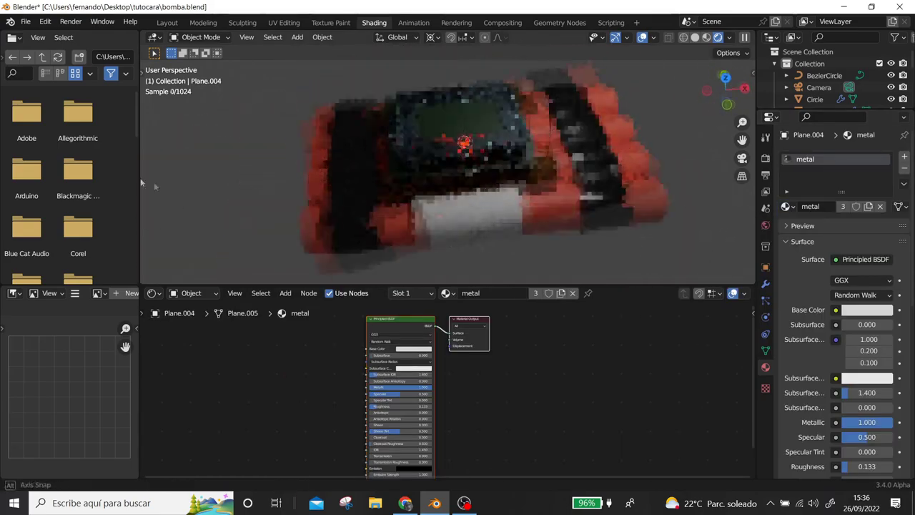
mouse_move(754, 183)
middle_mouse_down()
mouse_move(482, 191)
mouse_move(384, 127)
middle_mouse_up()
Add a NURBS path for a wire and expand its bevel settings for a 0.06 depth.
key("z")
key("KP_7")
key("shift+a")
left_click(497, 254)
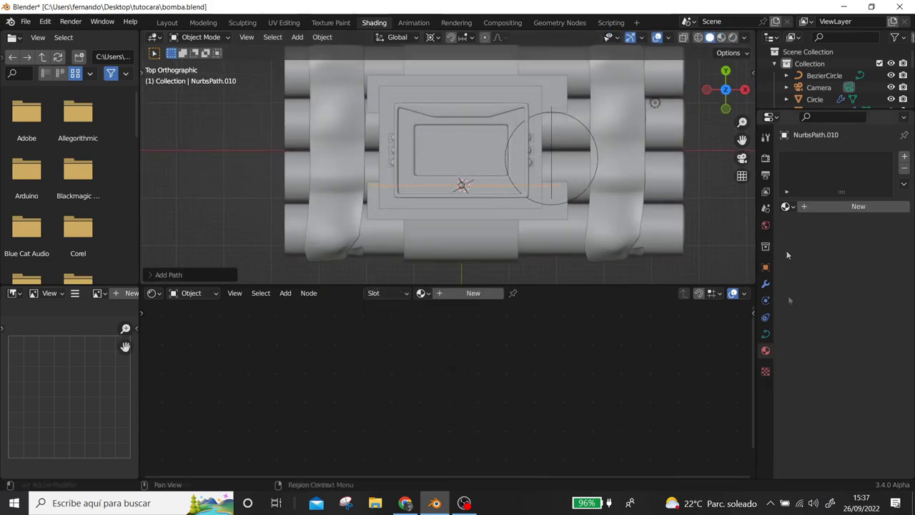
left_click(764, 333)
left_click(798, 348)
left_click(290, 177)
middle_click_drag(290, 177, 400, 161)
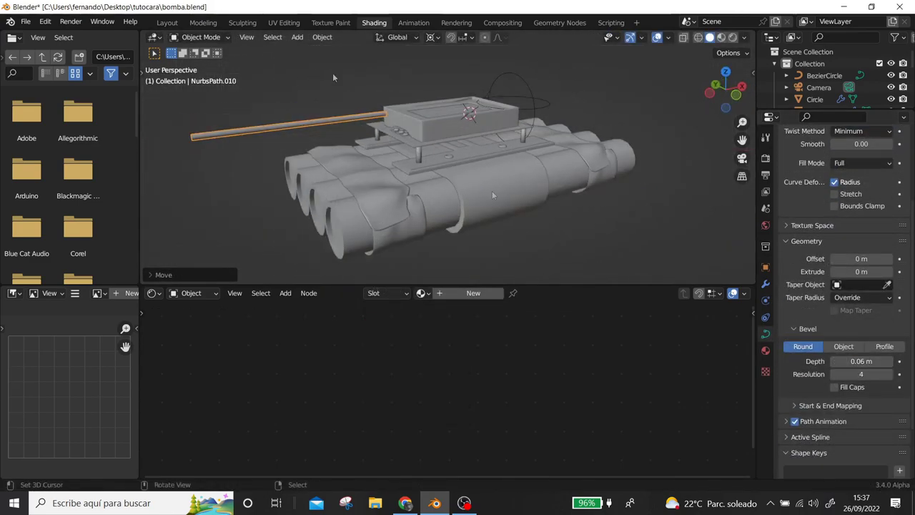
Raise the wire path vertically above the bomb in the modelling workspace.
key("g")
key("z")
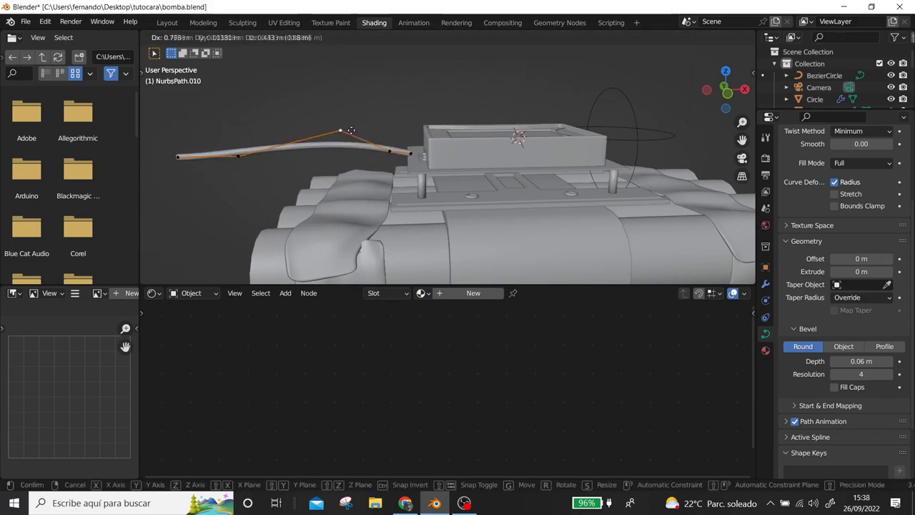
left_click(337, 205)
middle_click_drag(337, 205, 305, 150)
scroll(305, 150, "down", 4)
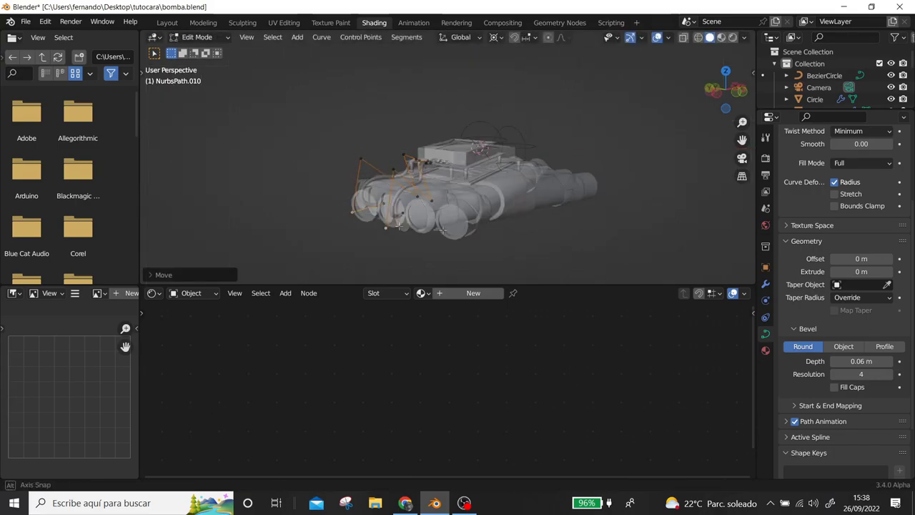
left_click(167, 22)
scroll(350, 283, "down", 3)
mouse_move(322, 215)
middle_mouse_down()
mouse_move(357, 250)
mouse_move(349, 283)
mouse_move(356, 169)
middle_mouse_up()
scroll(349, 283, "up", 4)
scroll(350, 283, "down", 4)
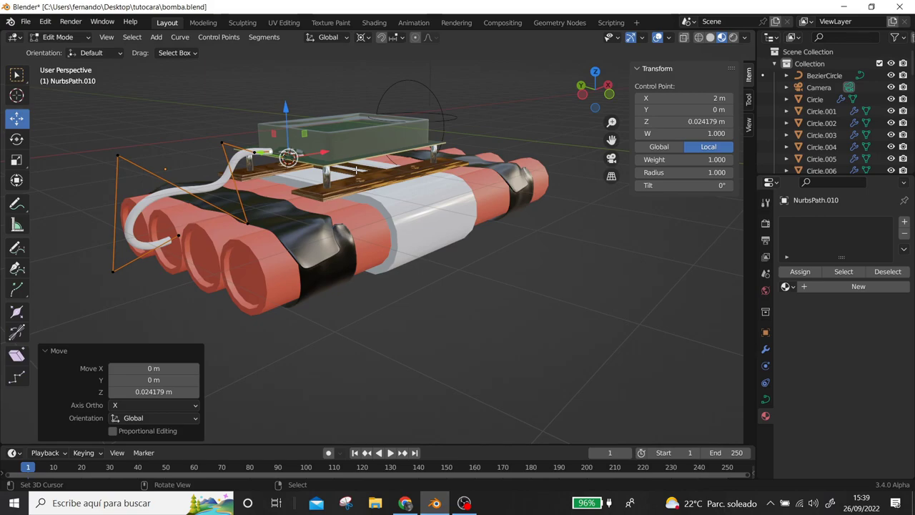
middle_click_drag(356, 169, 338, 172)
Duplicate the wire path in place and reposition its end point.
key("Tab")
key("shift+d")
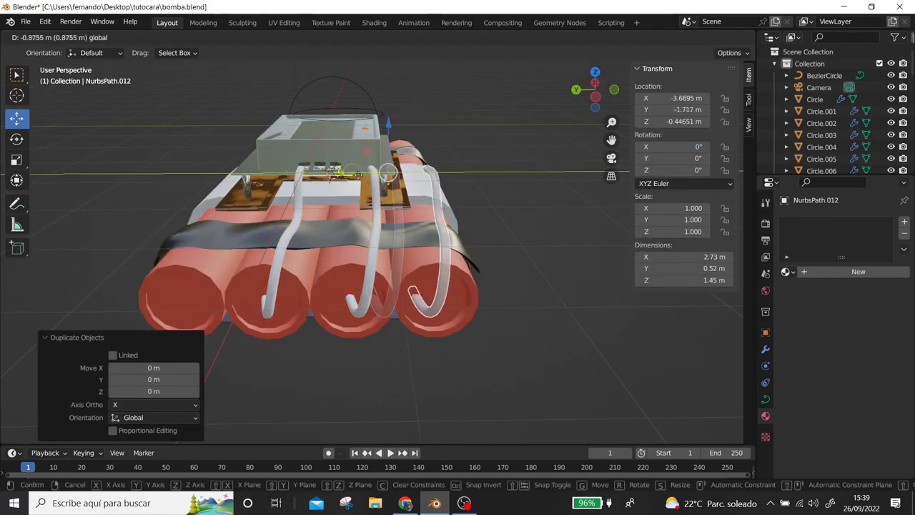
right_click(330, 173)
key("ctrl+z")
scroll(393, 193, "up", 4)
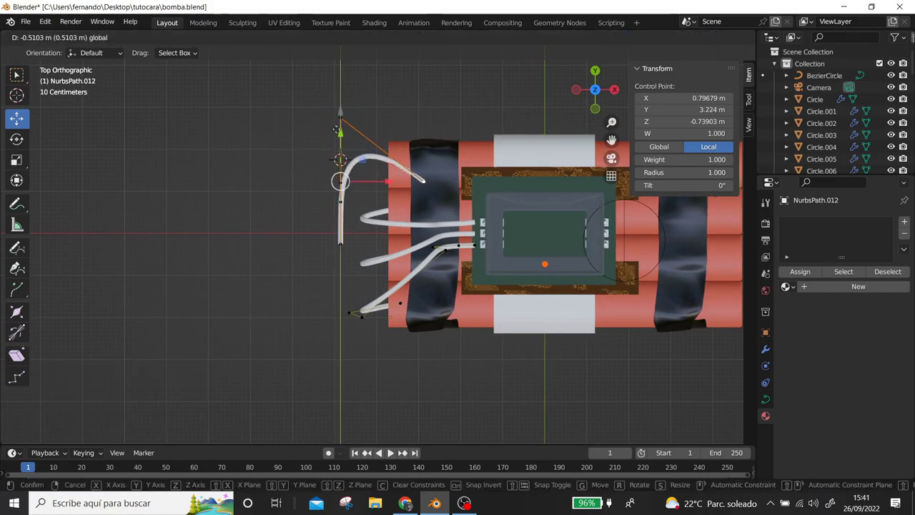
left_click(435, 128)
mouse_move(435, 128)
middle_mouse_down()
mouse_move(286, 171)
mouse_move(248, 145)
mouse_move(298, 301)
middle_mouse_up()
Move a wire control point vertically to shape the wire's drop.
key("g")
key("z")
left_click(285, 172)
left_click(297, 302)
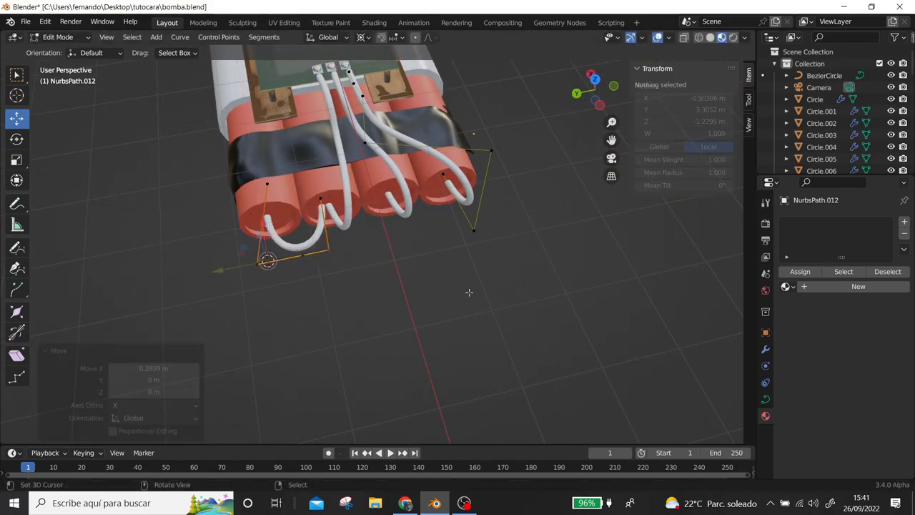
left_click(469, 291)
middle_click_drag(469, 292, 523, 276)
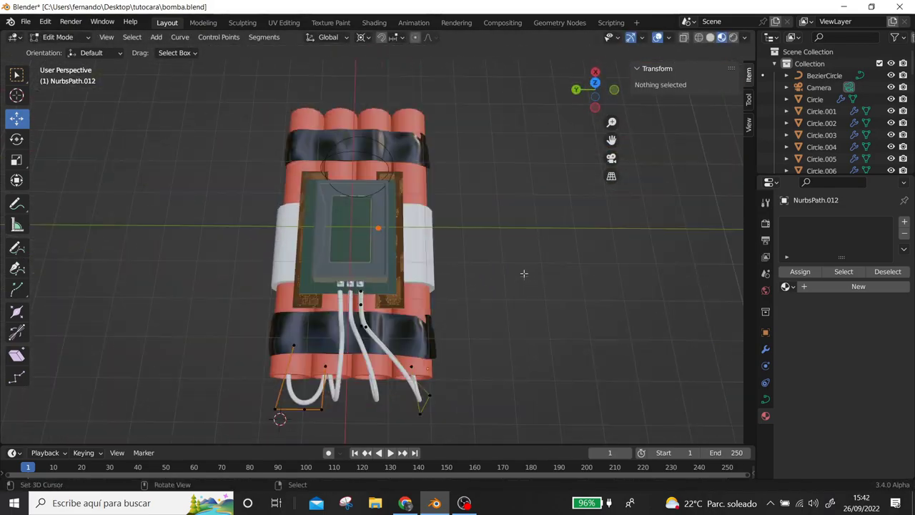
Duplicate the wire's points and rotate the copy into a new wire from the top view.
key("shift+d")
key("Escape")
key("KP_7")
key("r")
left_click(654, 196)
mouse_move(654, 197)
middle_mouse_down()
mouse_move(538, 198)
mouse_move(500, 214)
middle_mouse_up()
Adjust the new wire's control points so it loops into the tube ends.
left_click(538, 198)
scroll(500, 229, "up", 4)
scroll(501, 243, "down", 6)
left_click(498, 250)
left_click(470, 258)
mouse_move(470, 258)
middle_mouse_down()
mouse_move(429, 271)
mouse_move(471, 258)
middle_mouse_up()
left_click(429, 272)
Save the blend file and view the bomb from underneath.
left_click(25, 21)
left_click(43, 107)
key("ctrl+KP_7")
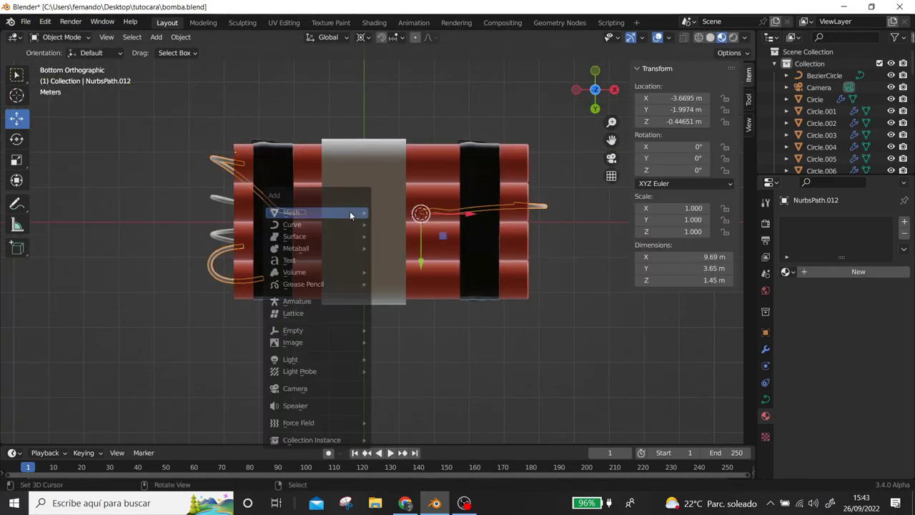
Add a plane below the bomb, move it vertically into place, and scale it to tray size.
left_click(433, 216)
middle_click_drag(433, 216, 348, 299)
key("g")
key("z")
left_click(454, 159)
scroll(454, 214, "up", 3)
key("s")
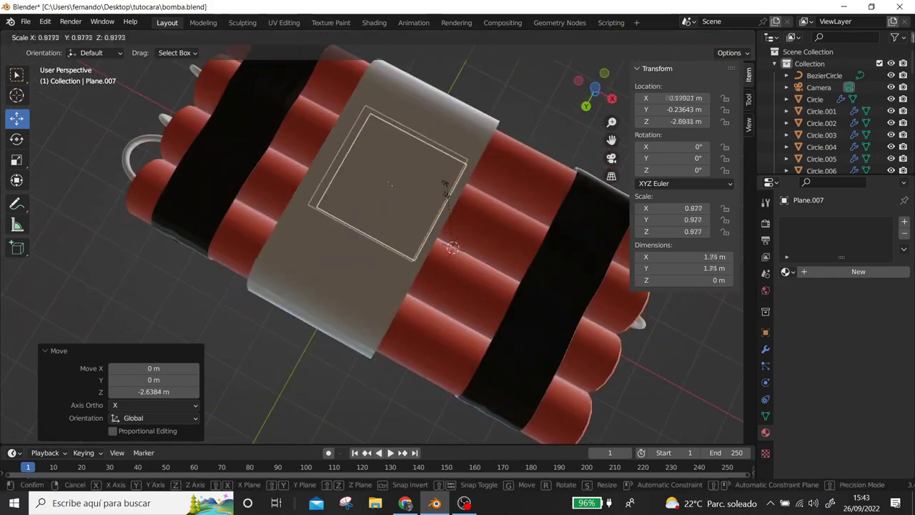
left_click(452, 247)
Isolate the plane and add two loop cuts across it.
middle_click_drag(452, 247, 415, 317)
key("KP_Divide")
key("Tab")
key("ctrl+r")
scroll(353, 300, "up", 1)
left_click(353, 299)
Extrude the plane's border faces upward into tray walls.
key("3")
key("a")
key("e")
left_click(484, 300)
middle_click_drag(484, 301, 382, 248)
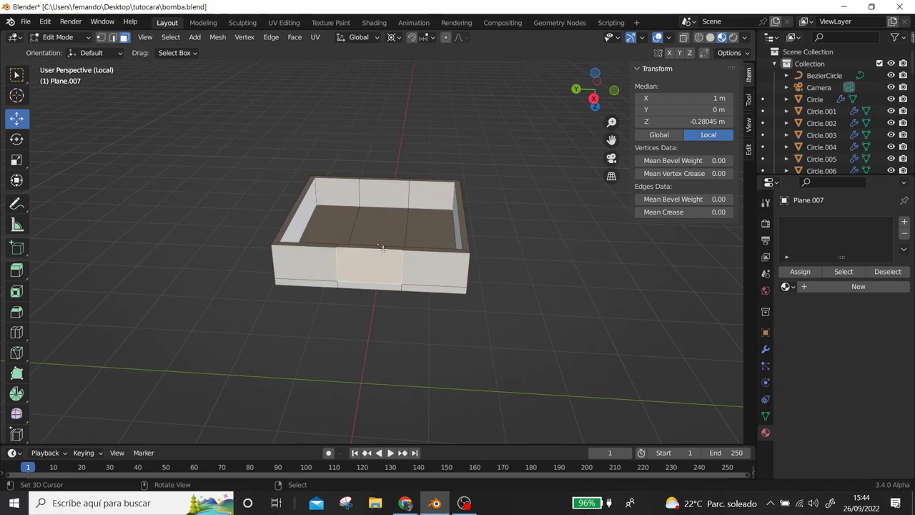
left_click(383, 182)
key("Tab")
Add a Subdivision Surface modifier and a loop cut to tighten the tray edges.
left_click(764, 349)
left_click(801, 222)
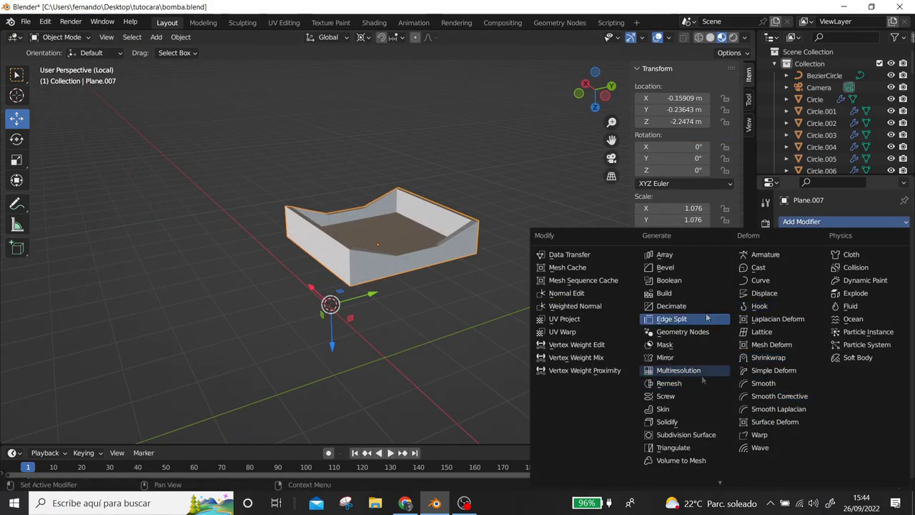
left_click(679, 421)
key("Tab")
key("ctrl+r")
left_click(377, 306)
Set the tray's subdivision smoothing to level 2.
scroll(377, 306, "up", 3)
middle_click_drag(377, 306, 584, 327)
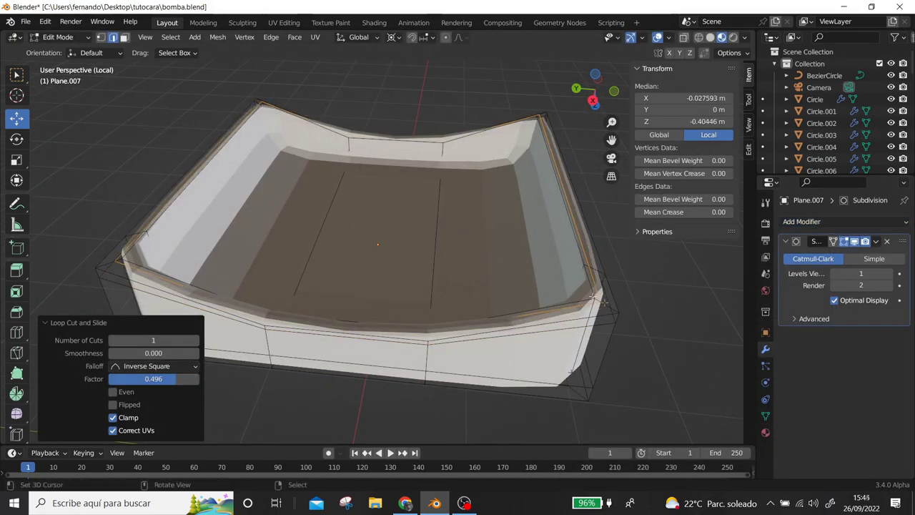
key("Tab")
key("ctrl+2")
right_click(584, 326)
key("Escape")
Select the left and right floor faces and inset them.
key("Tab")
scroll(584, 327, "down", 3)
left_click(429, 236, "shift")
middle_click_drag(429, 236, 311, 342)
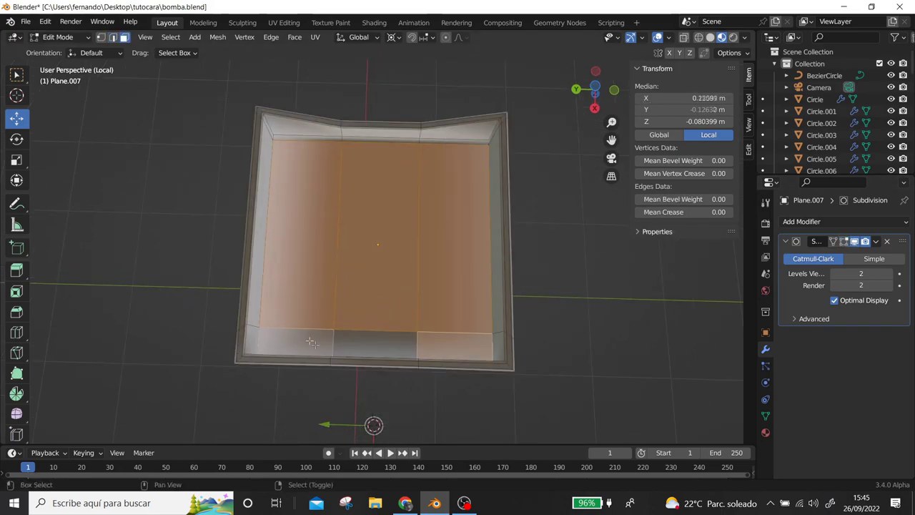
key("Tab")
middle_click_drag(483, 261, 249, 240)
key("Tab")
left_click(314, 212)
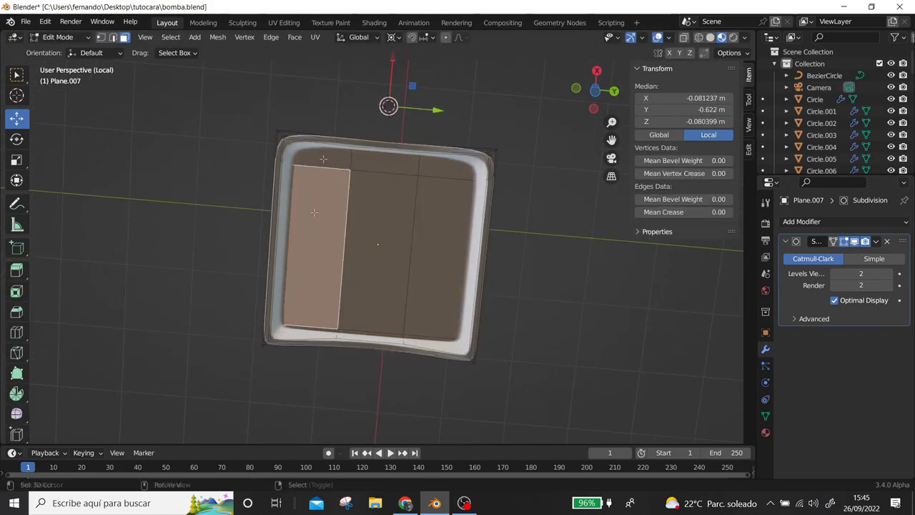
key("i")
key("ctrl+z")
Add a floor edge loop near the wall and dissolve the unwanted edges.
left_click(350, 131, "shift")
mouse_move(388, 214)
middle_mouse_down()
mouse_move(365, 138)
mouse_move(358, 245)
middle_mouse_up()
key("ctrl+r")
left_click(526, 267)
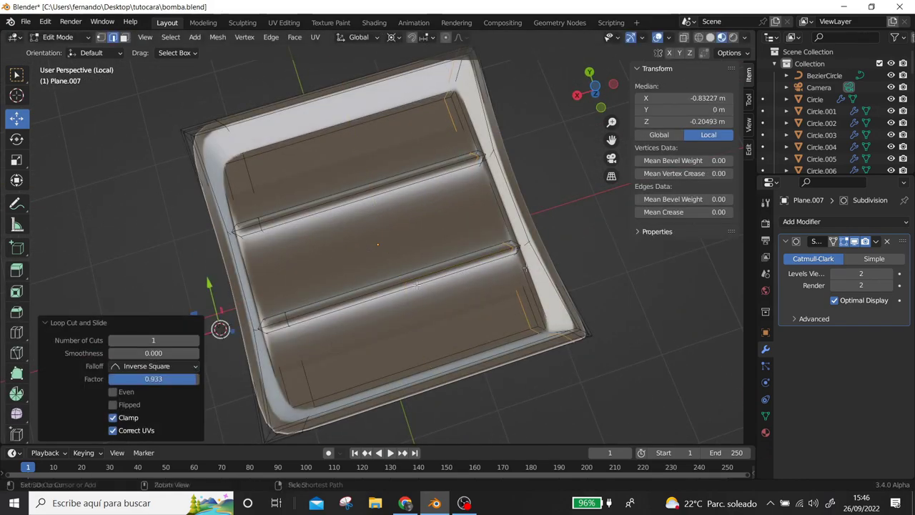
key("ctrl+x")
key("Tab")
From a front side view, add a circle mesh for the batteries.
mouse_move(439, 264)
middle_mouse_down()
mouse_move(448, 291)
mouse_move(431, 151)
mouse_move(265, 189)
middle_mouse_up()
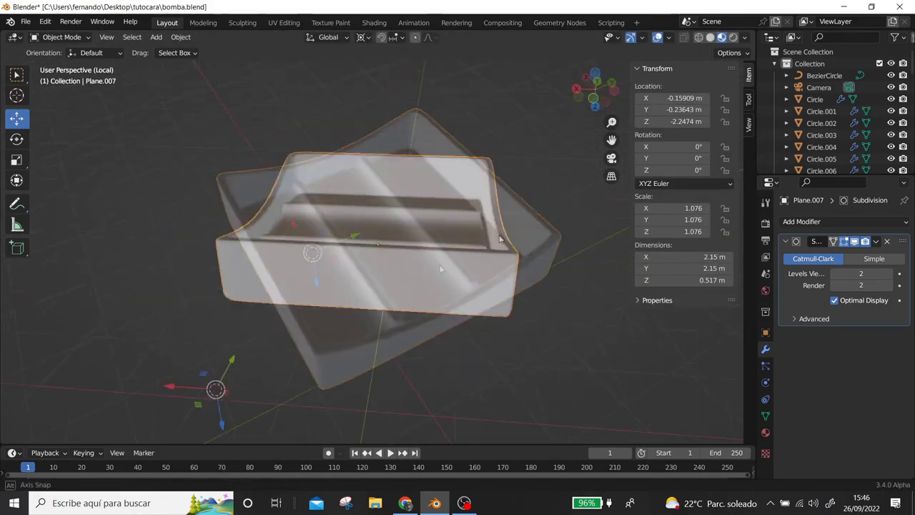
key("KP_1")
scroll(266, 189, "down", 2)
key("shift+a")
left_click(387, 304)
mouse_move(279, 103)
middle_mouse_down("alt")
mouse_move(474, 214)
mouse_move(440, 318)
middle_mouse_up("alt")
key("ctrl+z")
key("ctrl+z")
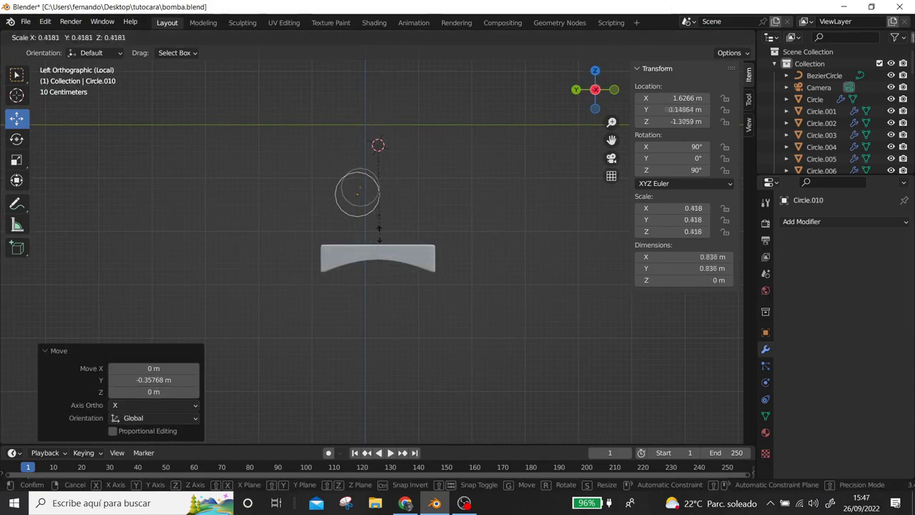
Give the circle an Array modifier of 3 with 1.1 offset, shrink it, and position it over the tray.
left_click(801, 221)
left_click(629, 256)
key("ctrl+KP_3")
left_click_drag(335, 145, 347, 146)
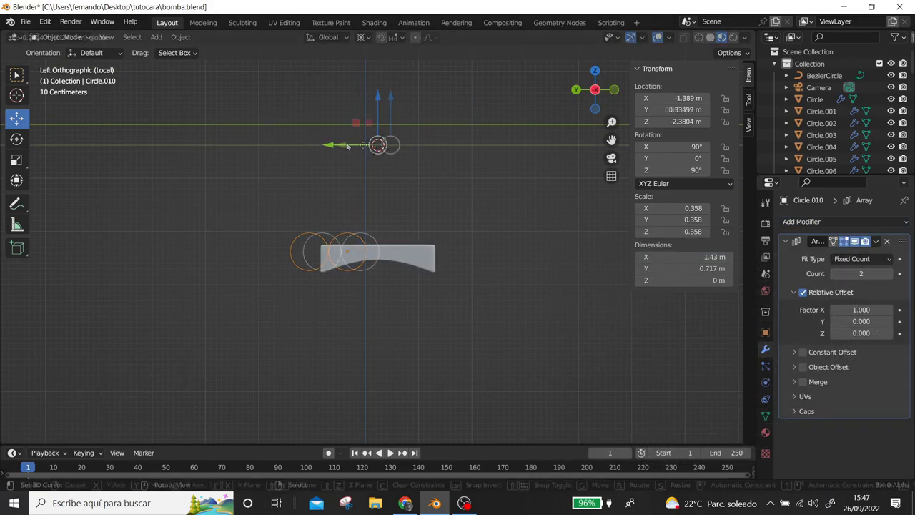
left_click(418, 386)
key("s")
left_click(396, 259)
key("g")
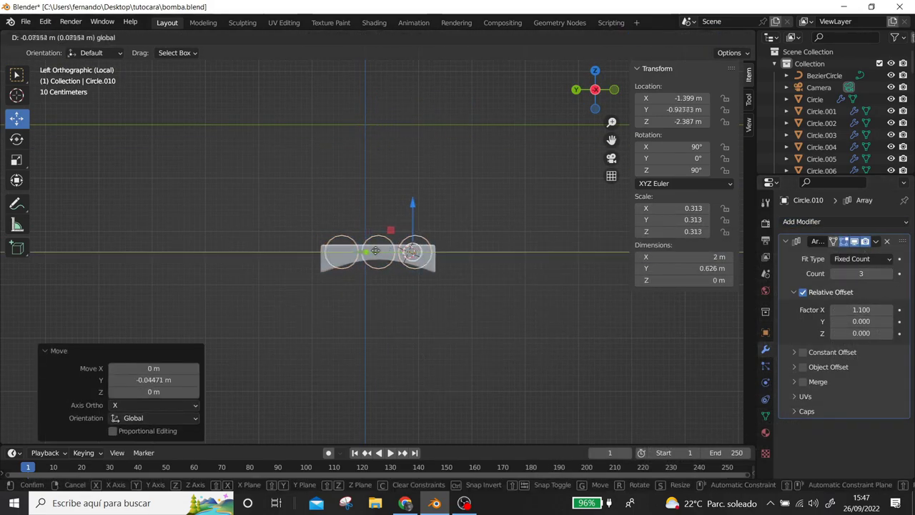
left_click(376, 250)
Fill and inset the circles into recessed-end battery cylinders and apply the Array modifier.
key("Tab")
middle_click_drag(375, 250, 423, 257)
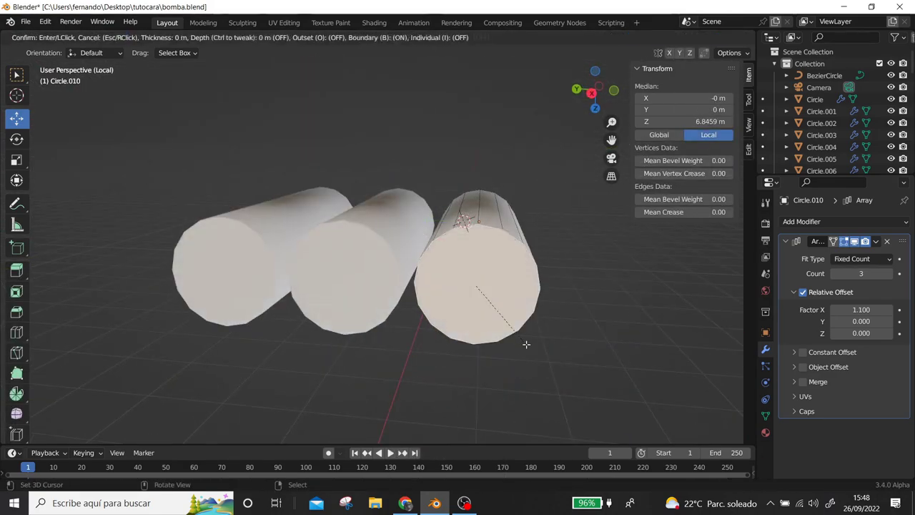
left_click(526, 345)
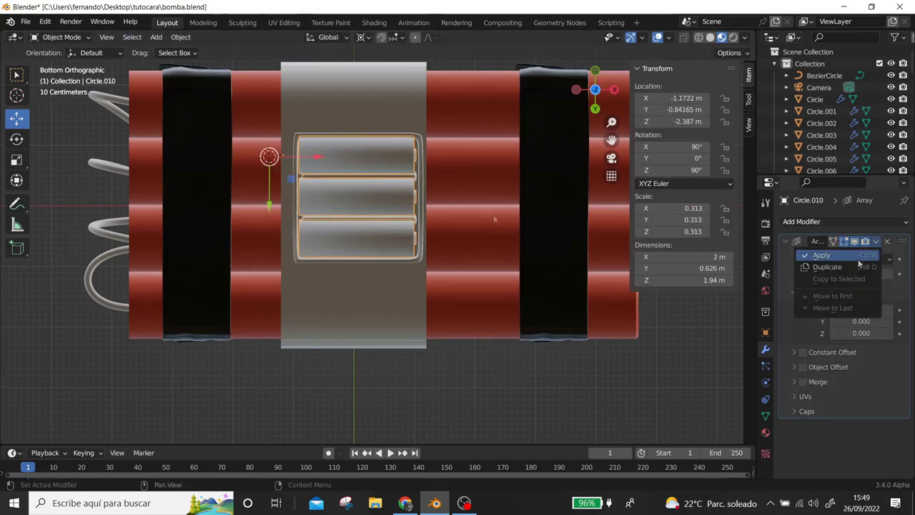
left_click(821, 255)
key("Tab")
key("l")
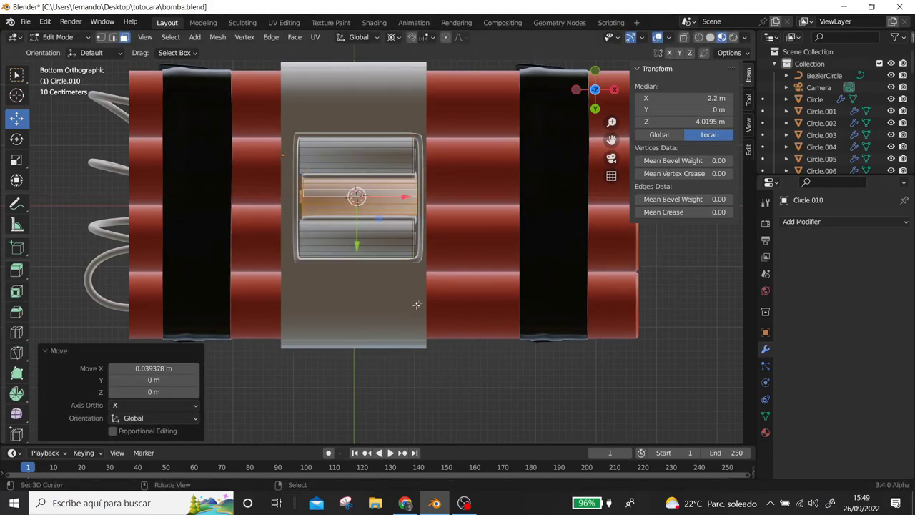
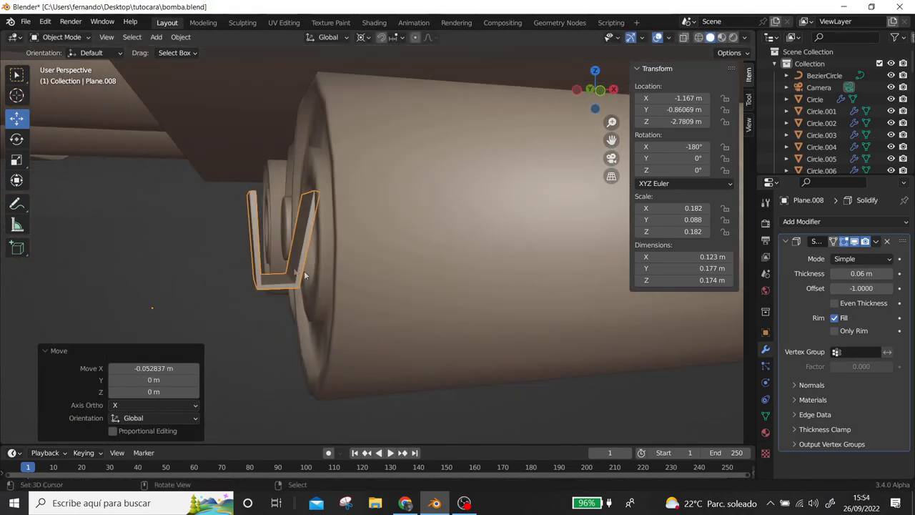
Isolate the reshaped Plane.008 bracket and zoom out to see the whole model.
key("Tab")
key("KP_Divide")
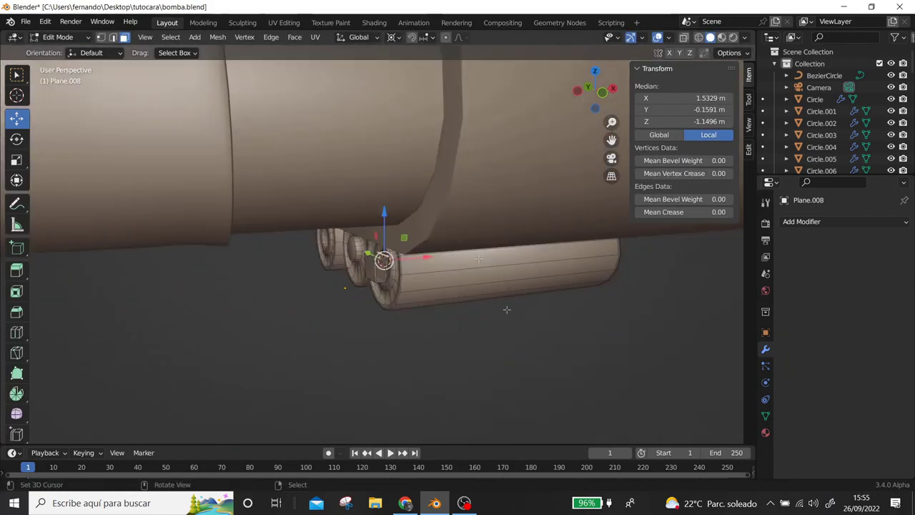
scroll(498, 269, "down", 5)
mouse_move(506, 309)
middle_mouse_down()
mouse_move(499, 270)
mouse_move(519, 245)
mouse_move(407, 228)
middle_mouse_up()
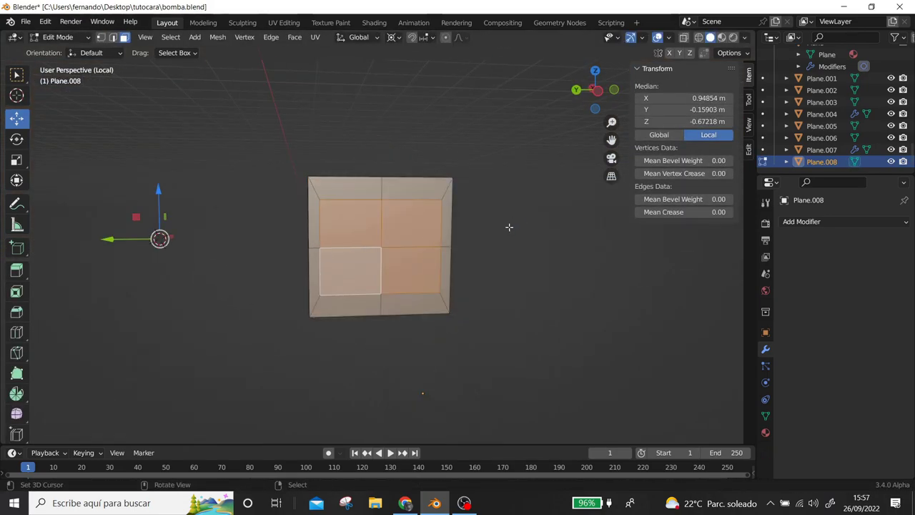
Apply all transforms to Plane.008 in Object Mode.
key("Tab")
key("ctrl+a")
left_click(492, 261)
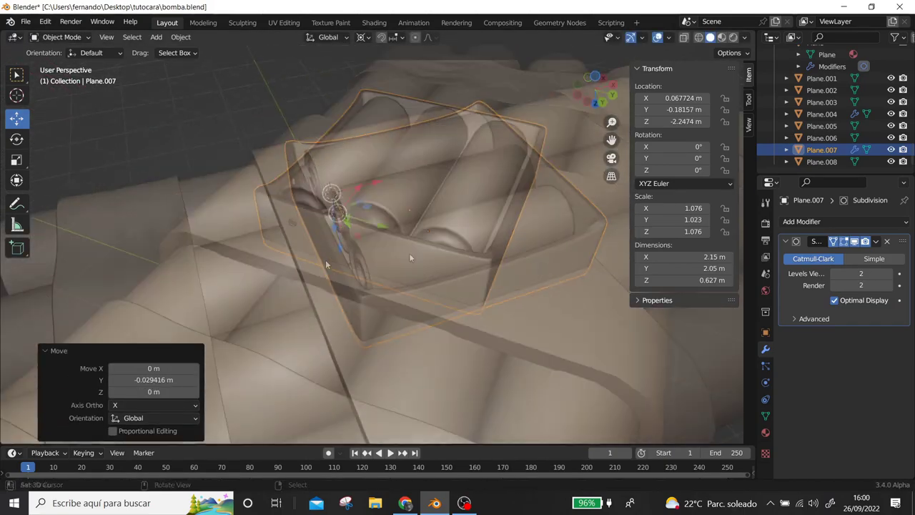
middle_click_drag(298, 226, 443, 239)
Select and isolate Plane.008, undoing the extruded octagonal cylinder in its mesh.
left_click(296, 162)
key("KP_Divide")
key("Tab")
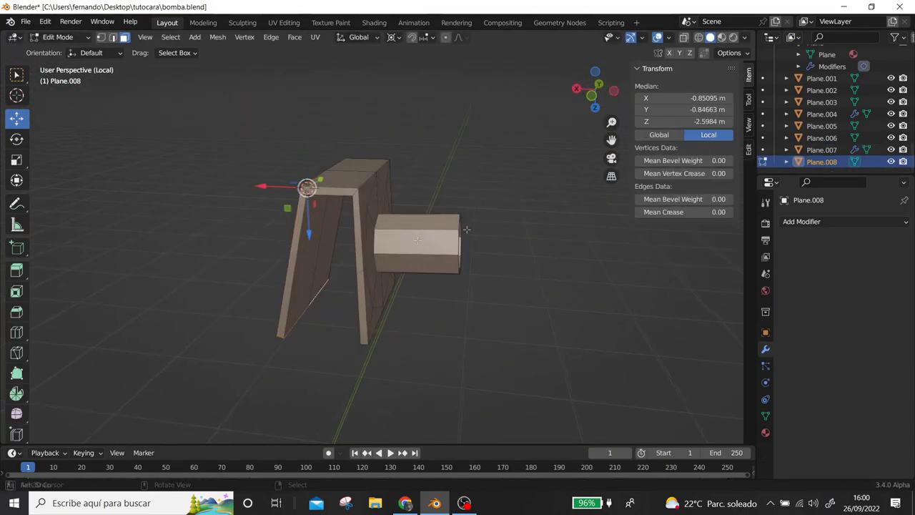
key("ctrl+z")
left_click(508, 236)
key("KP_Divide")
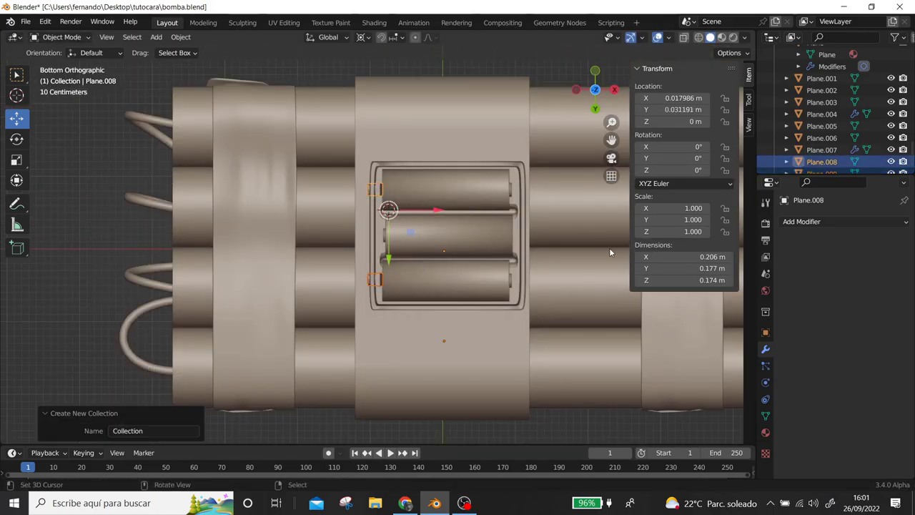
Add a Mirror modifier on X to Plane.008 to get clips on both sides.
left_click(843, 221)
left_click(665, 357)
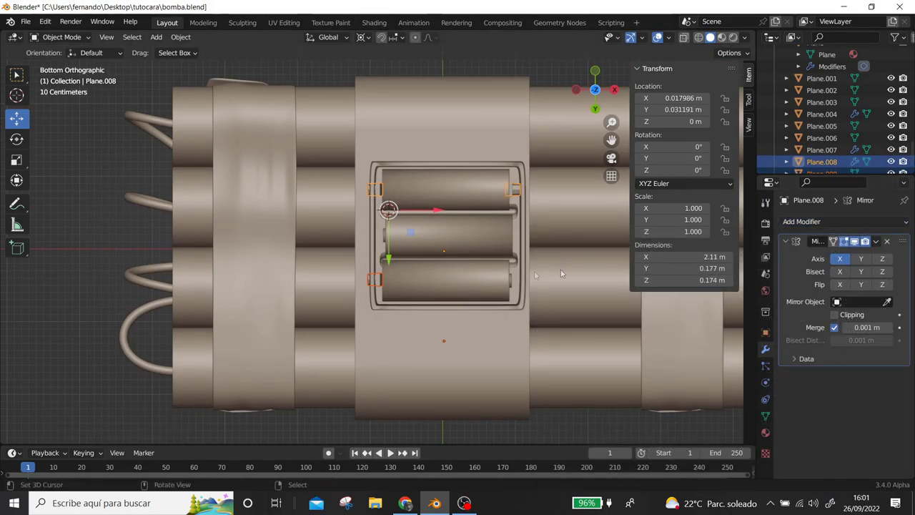
middle_click_drag(273, 74, 505, 285)
key("KP_Divide")
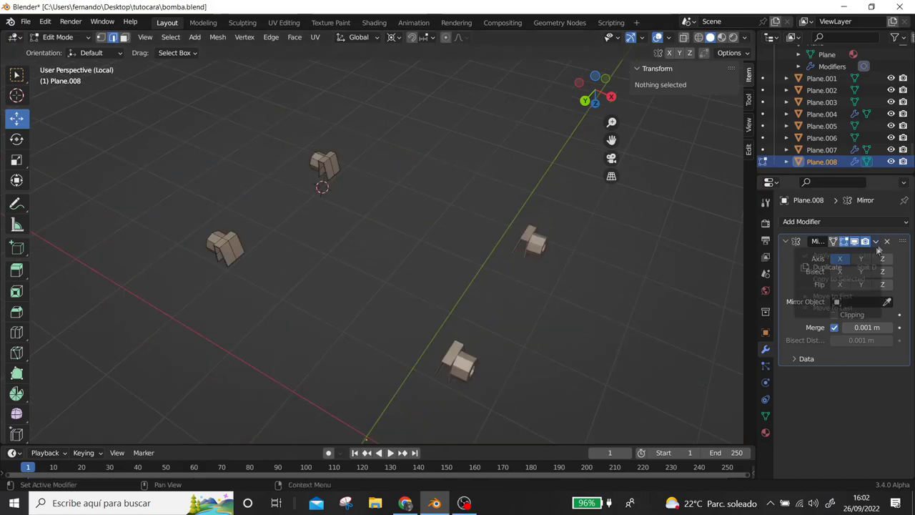
Make the mirror permanent, frame the nuts, and add the right nut to the selection.
key("ctrl+z")
key("KP_Divide")
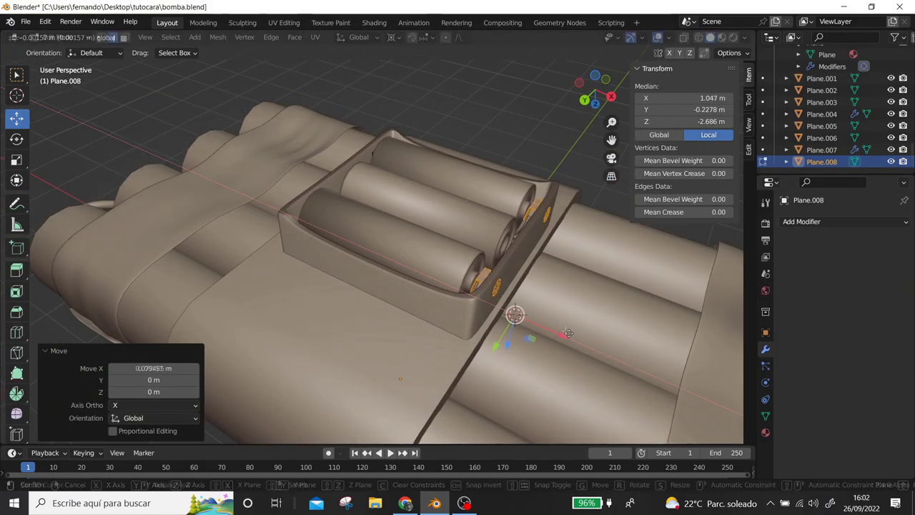
key("KP_Decimal")
middle_click_drag(545, 391, 498, 271)
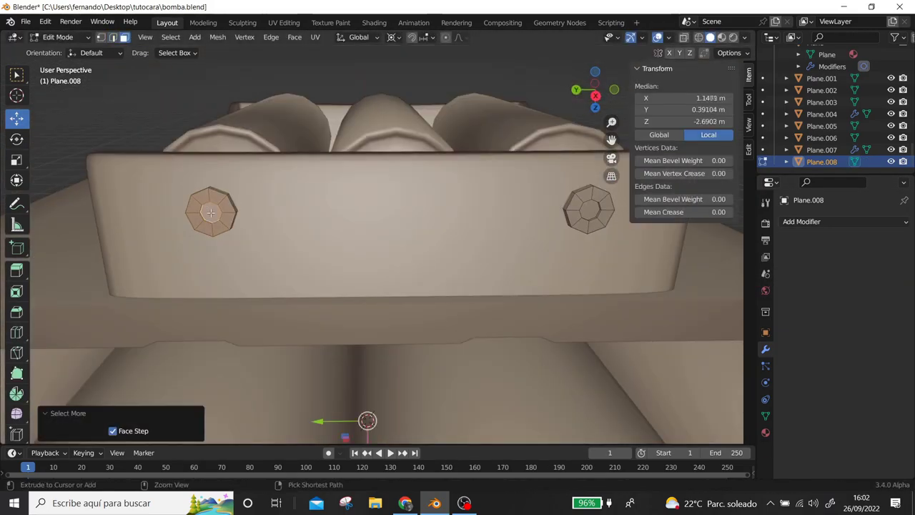
left_click(588, 207, "shift")
middle_click_drag(588, 207, 594, 333)
Slide the selected nuts along X to line them up on the box front.
key("g")
key("x")
left_click(574, 185)
mouse_move(574, 185)
middle_mouse_down()
mouse_move(443, 284)
mouse_move(381, 281)
middle_mouse_up()
scroll(442, 283, "down", 5)
scroll(366, 266, "up", 6)
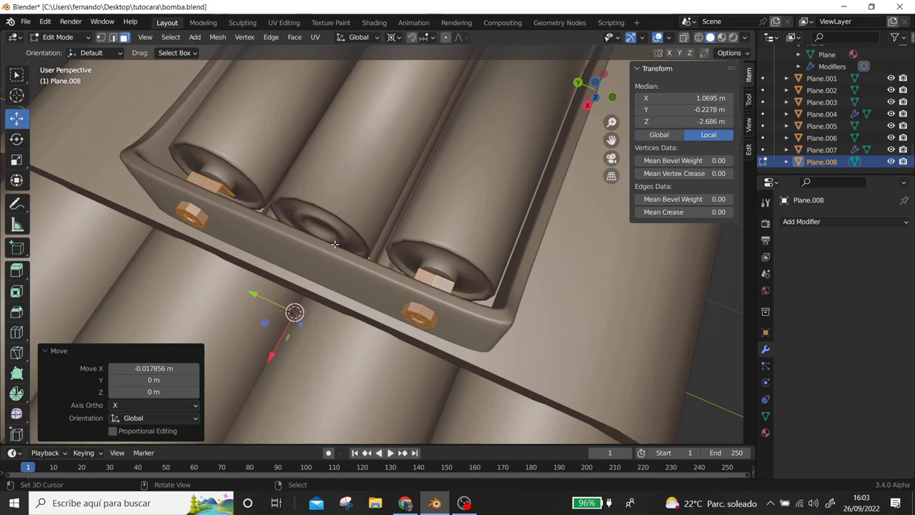
middle_click_drag(335, 244, 286, 257)
Duplicate a nut into the middle as the third nut, then isolate battery box Plane.007.
key("Tab")
key("Tab")
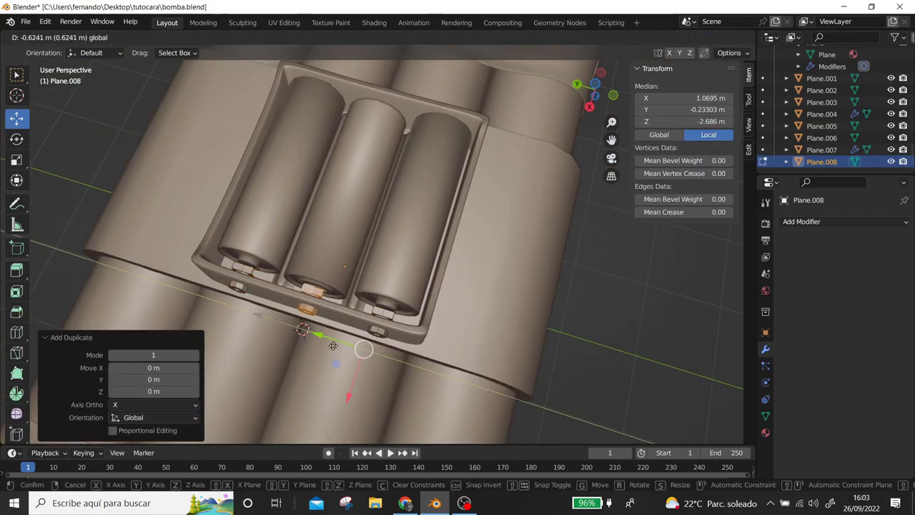
left_click(333, 345)
middle_click_drag(333, 345, 462, 212)
key("l")
middle_click_drag(326, 187, 385, 179)
key("Tab")
left_click(417, 167)
key("KP_Divide")
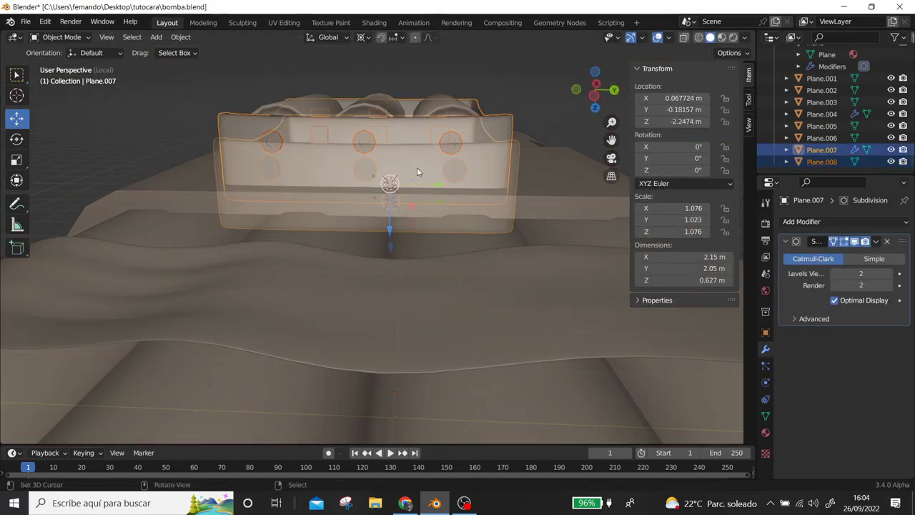
Add a new plane, scale it down and move it along X onto the box front.
key("shift+a")
left_click(418, 250)
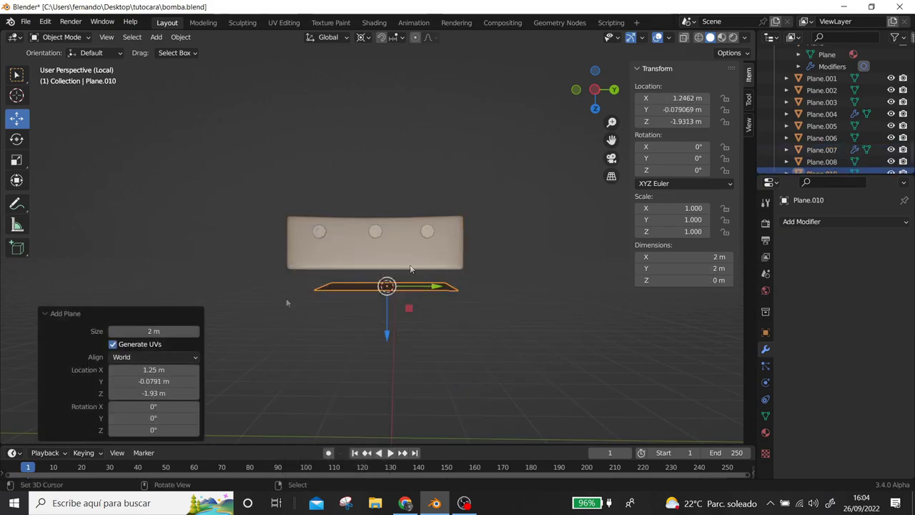
key("s")
left_click(501, 394)
key("g")
key("x")
middle_click_drag(502, 395, 450, 330)
middle_click_drag(484, 288, 333, 187)
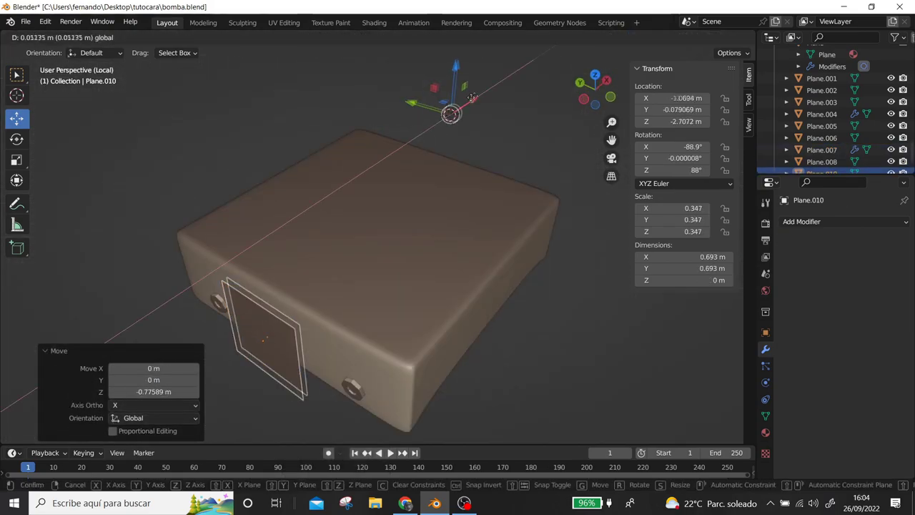
Draw a block along the battery box side in the side view.
left_click(333, 188)
key("Tab")
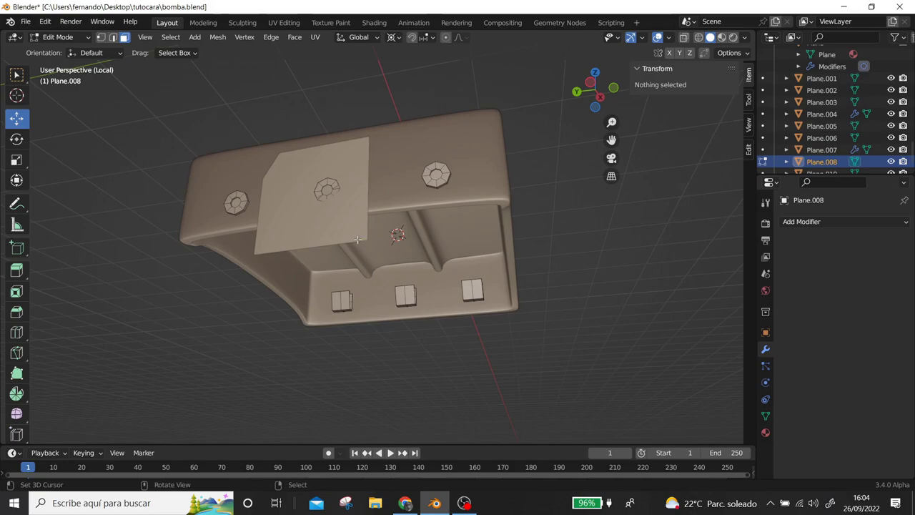
left_click(358, 239)
scroll(357, 239, "down", 5)
key("KP_3")
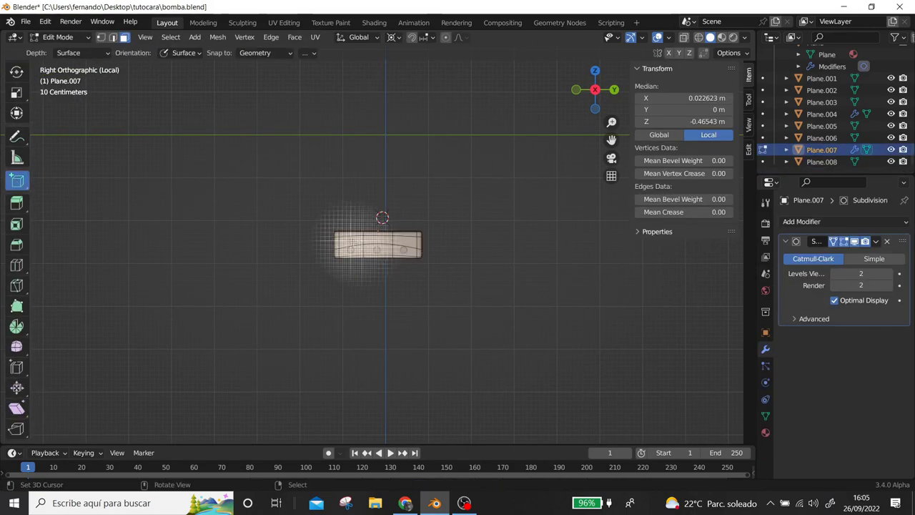
left_click(414, 255)
mouse_move(413, 255)
middle_mouse_down()
mouse_move(326, 293)
mouse_move(371, 214)
middle_mouse_up()
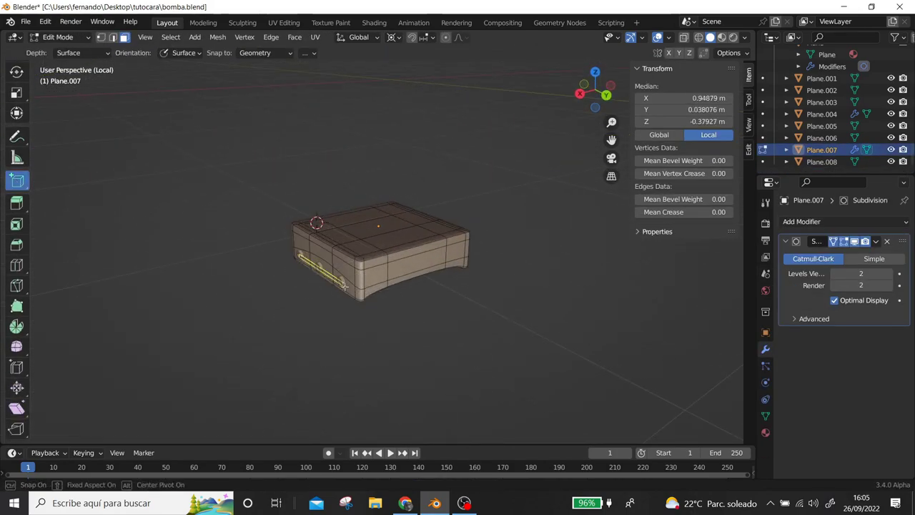
scroll(372, 214, "up", 3)
key("Tab")
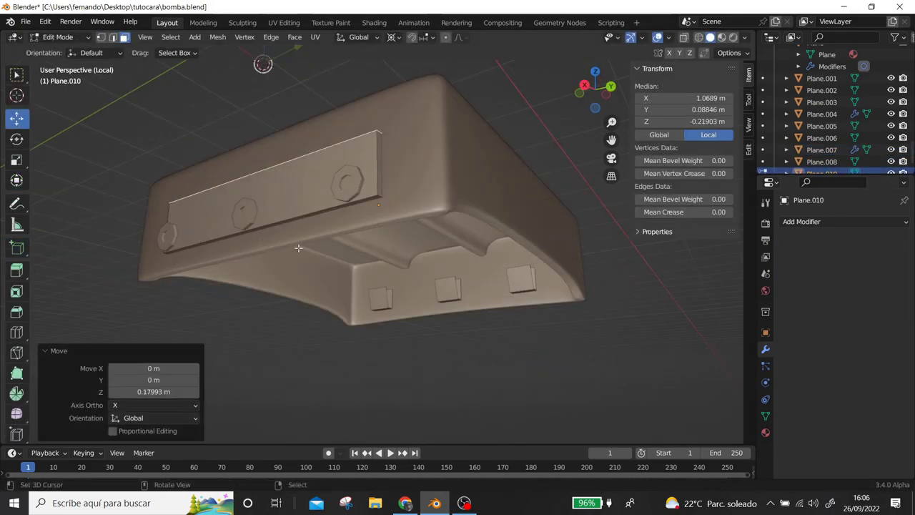
Slide the plate into position, delete its centre face and bevel its edges.
left_click_drag(277, 141, 279, 125)
middle_click_drag(279, 125, 413, 227)
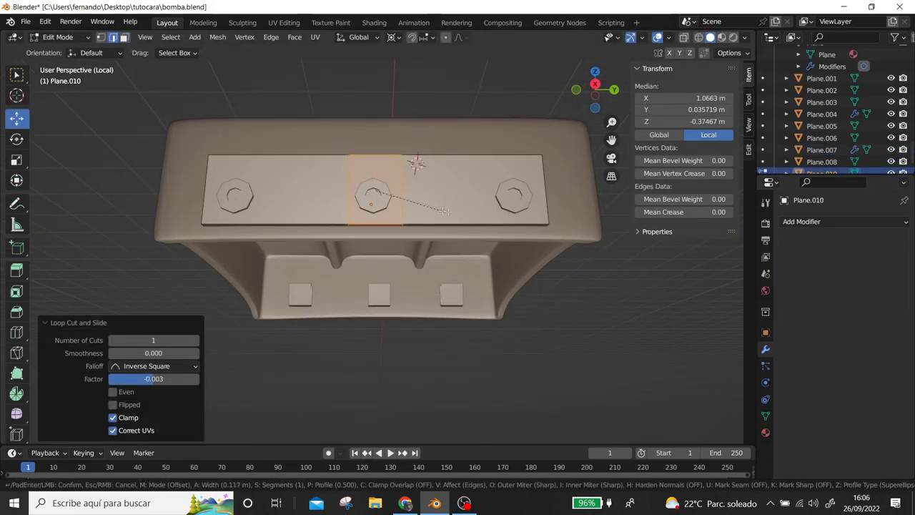
key("x")
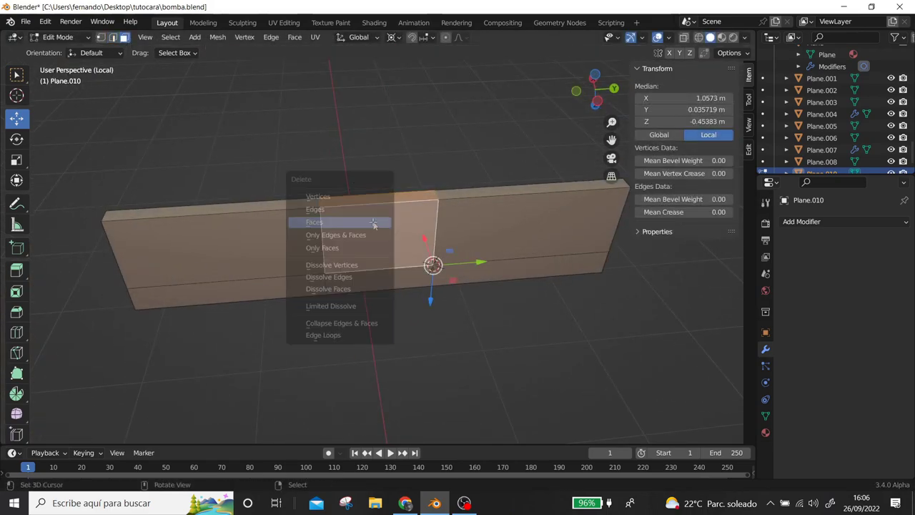
left_click(373, 224)
mouse_move(373, 224)
middle_mouse_down()
mouse_move(431, 206)
mouse_move(453, 226)
middle_mouse_up()
left_click(468, 198)
middle_click_drag(253, 258, 273, 263)
left_click(273, 263)
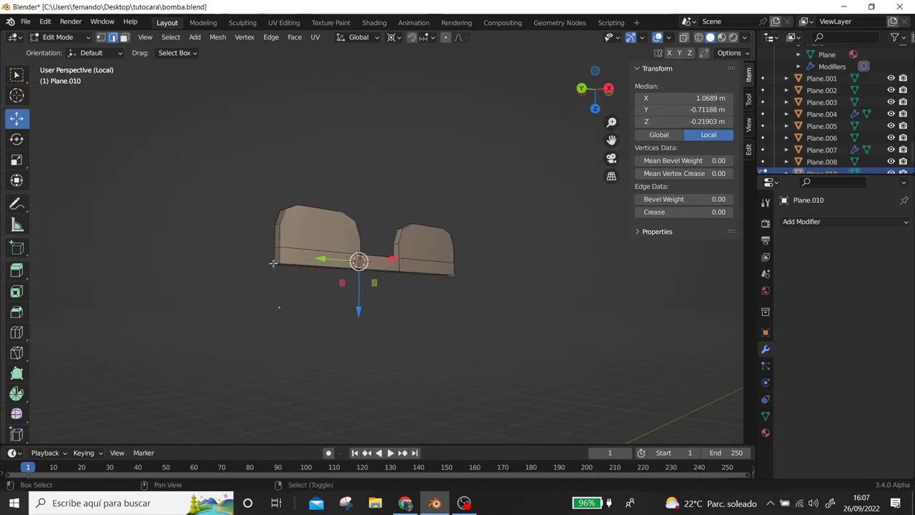
left_click(361, 305)
key("Tab")
key("KP_Divide")
mouse_move(389, 271)
middle_mouse_down()
mouse_move(255, 217)
mouse_move(512, 149)
mouse_move(383, 151)
middle_mouse_up()
Scale the front plate along X, add an edge loop and bevel, then save bomba.blend.
key("s")
key("x")
left_click(384, 150)
left_click(351, 201)
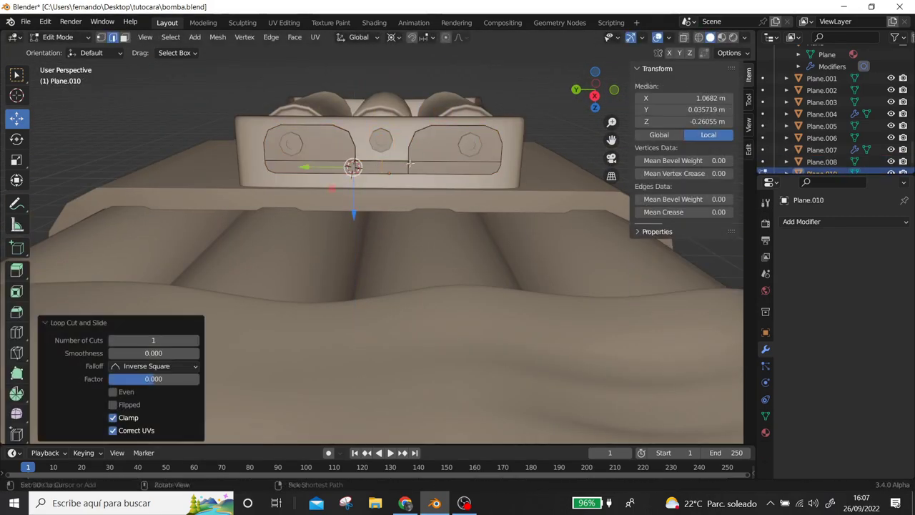
key("ctrl+b")
key("g")
key("Tab")
mouse_move(333, 198)
middle_mouse_down()
mouse_move(386, 200)
mouse_move(433, 177)
mouse_move(445, 202)
mouse_move(429, 129)
middle_mouse_up()
key("Tab")
scroll(433, 177, "down", 4)
left_click(25, 22)
left_click(33, 96)
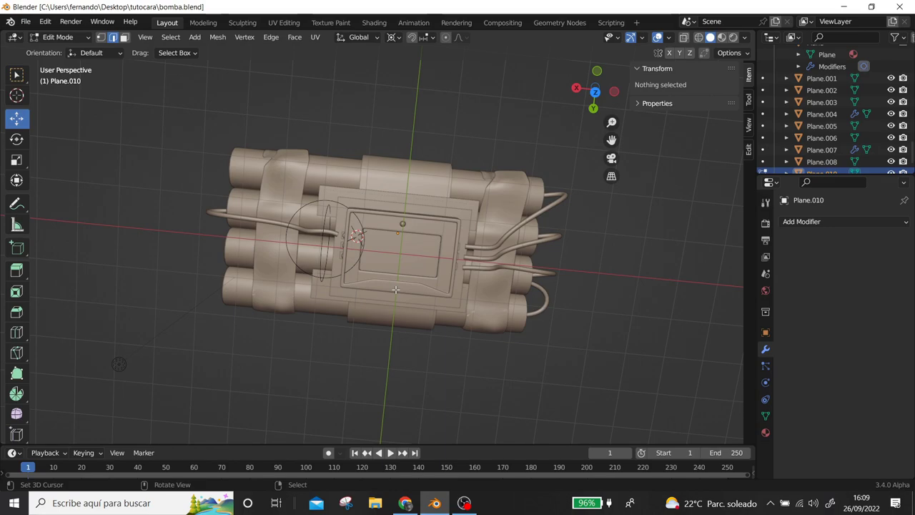
Select all linked geometry of battery box Plane.007 and isolate it in side view.
scroll(504, 331, "up", 5)
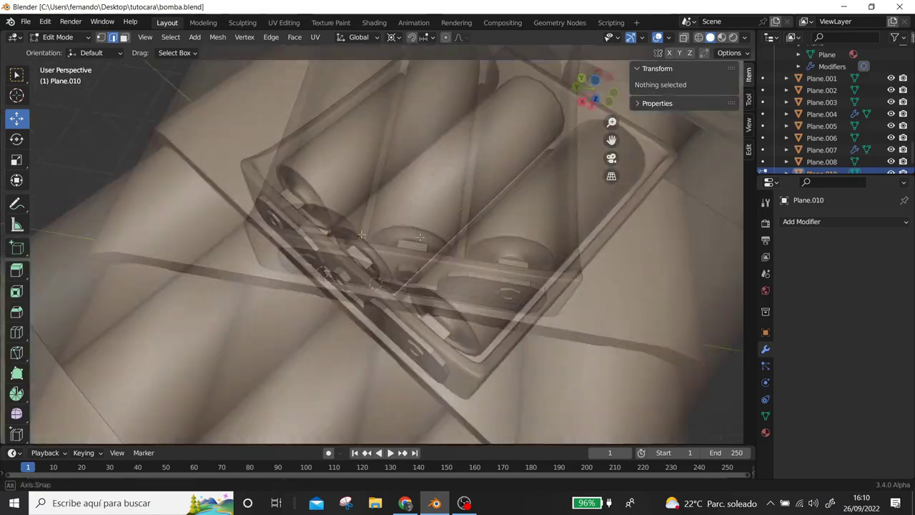
middle_click_drag(505, 330, 218, 186)
key("Tab")
left_click(348, 214)
mouse_move(347, 214)
middle_mouse_down()
mouse_move(408, 215)
mouse_move(254, 266)
mouse_move(627, 278)
mouse_move(249, 296)
middle_mouse_up()
key("Tab")
key("l")
key("KP_Divide")
key("ctrl+KP_3")
Duplicate the box faces into a trial cover piece, scale it and move it along X.
key("3")
key("shift+d")
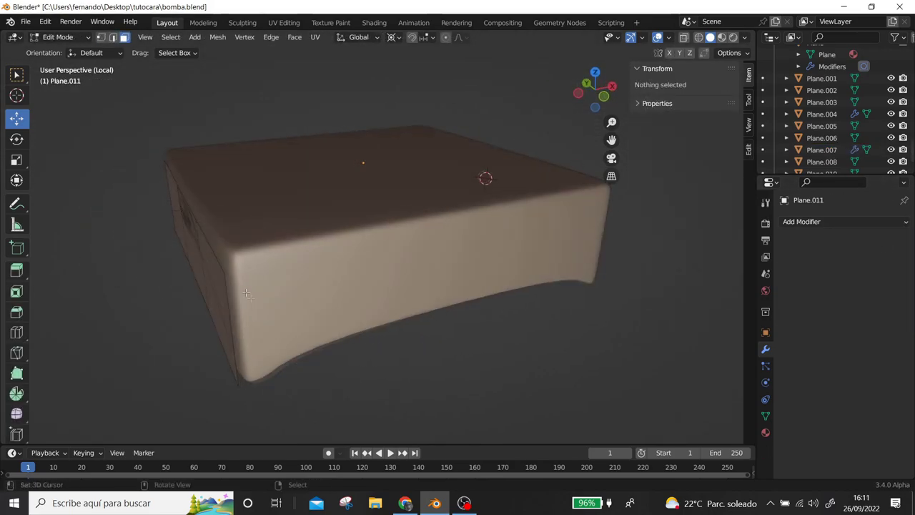
left_click(230, 281)
key("s")
left_click(337, 214)
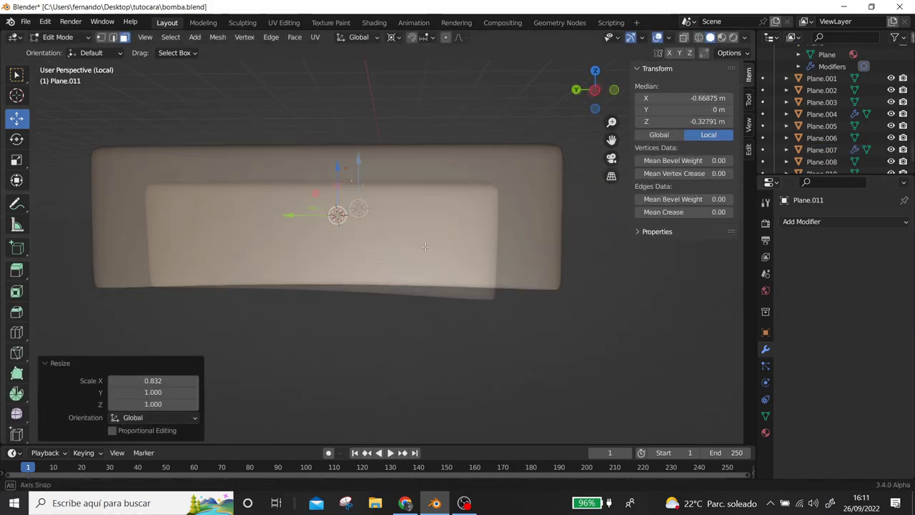
key("g")
key("x")
left_click(486, 297)
left_click(493, 295)
Lower the trial piece along Z and return to Object Mode.
middle_click_drag(493, 296, 270, 197)
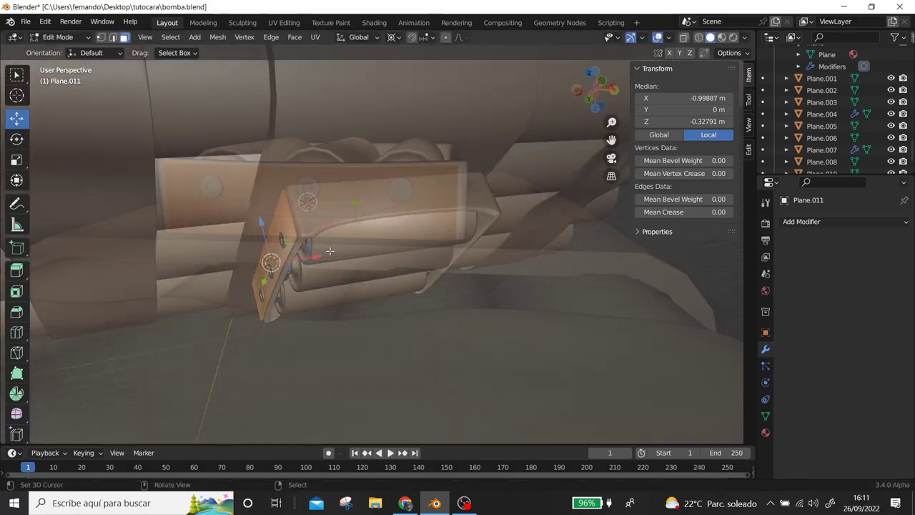
key("g")
key("z")
left_click(270, 198)
key("Tab")
scroll(269, 197, "down", 5)
middle_click_drag(163, 298, 276, 234)
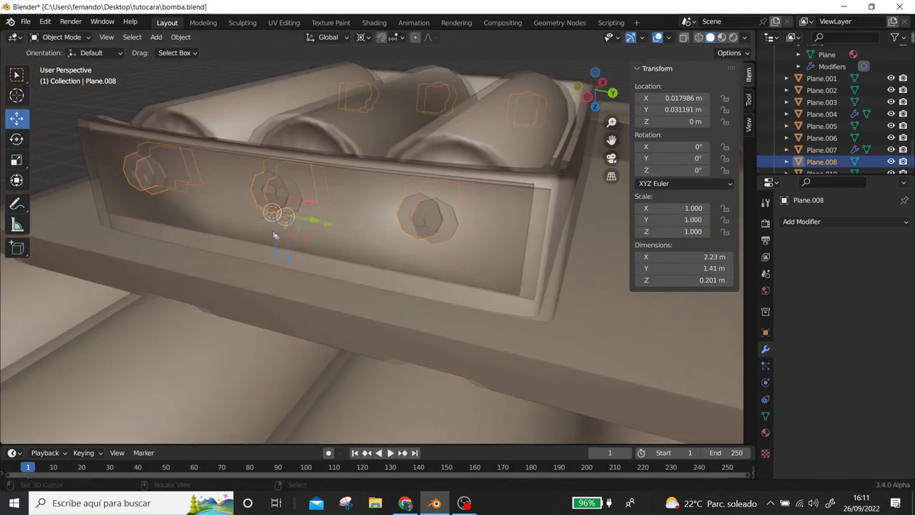
Delete the trial piece and isolate Plane.008's nuts and terminal blocks.
key("Delete")
left_click(328, 235, "shift")
key("KP_Divide")
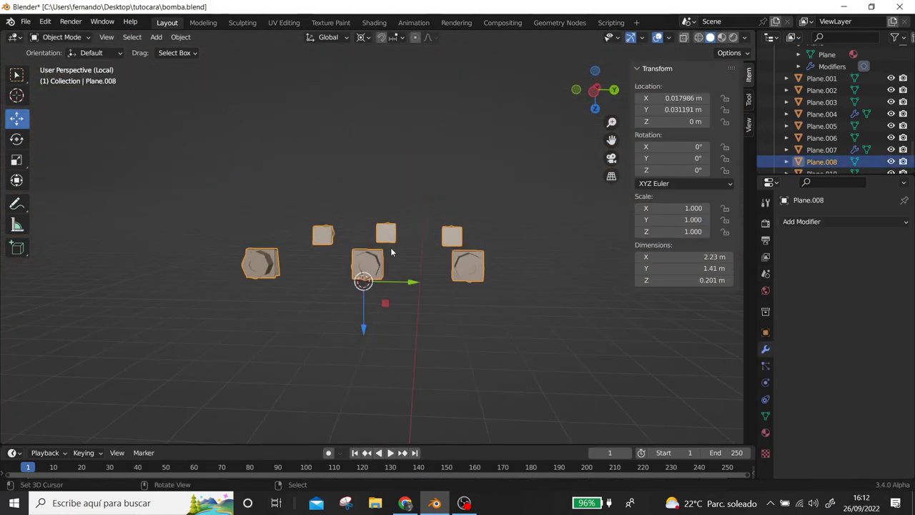
key("shift+a")
Add a new NURBS path for the cable.
left_click(357, 255)
left_click(150, 357)
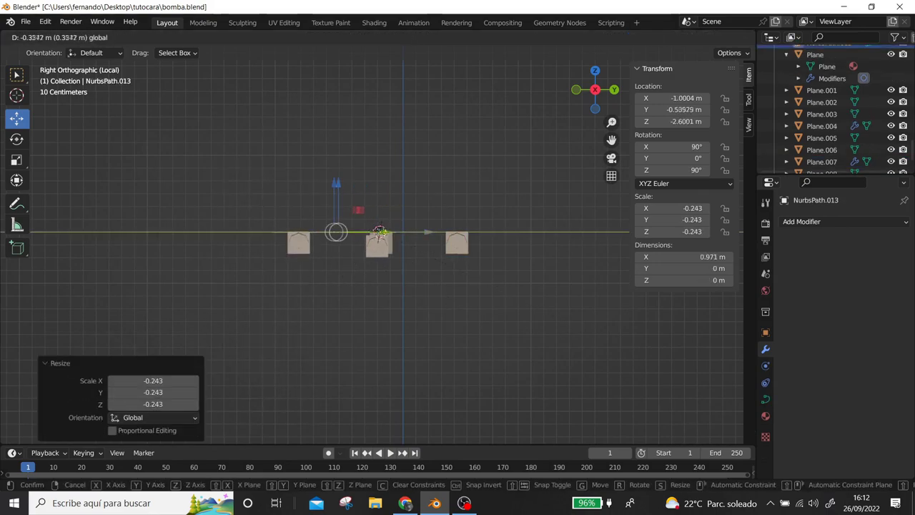
left_click(379, 231)
Reshape the path's control points so the cable arcs between the two terminals.
key("Tab")
key("g")
key("z")
left_click(770, 399)
scroll(844, 343, "down", 2)
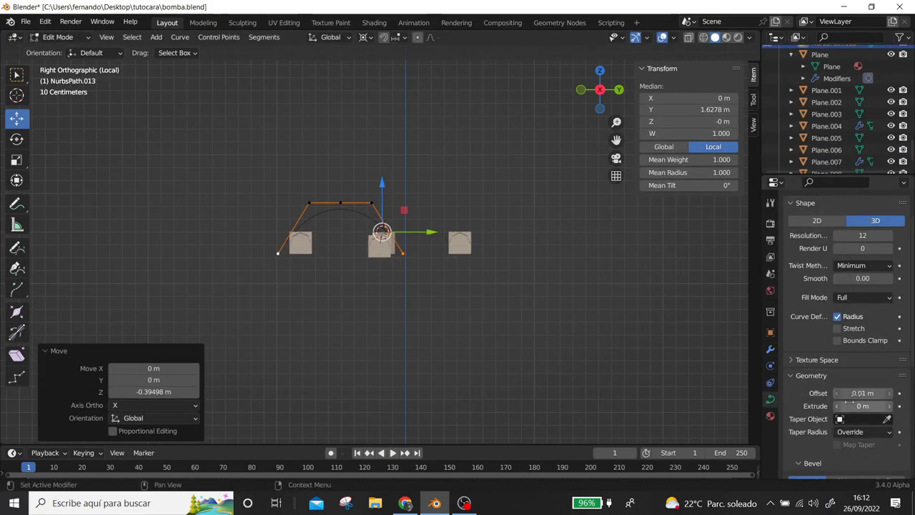
left_click_drag(382, 231, 378, 180)
middle_click_drag(419, 232, 366, 235)
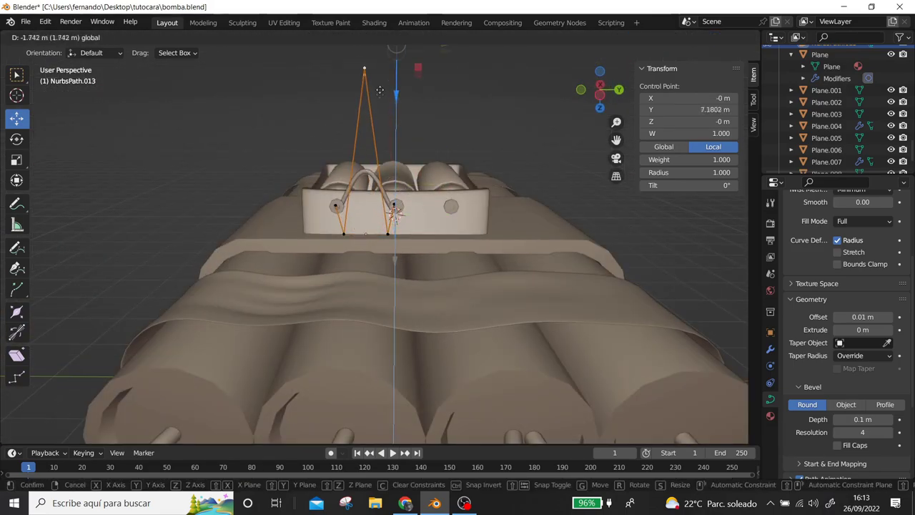
left_click(397, 241)
middle_click_drag(397, 241, 429, 214)
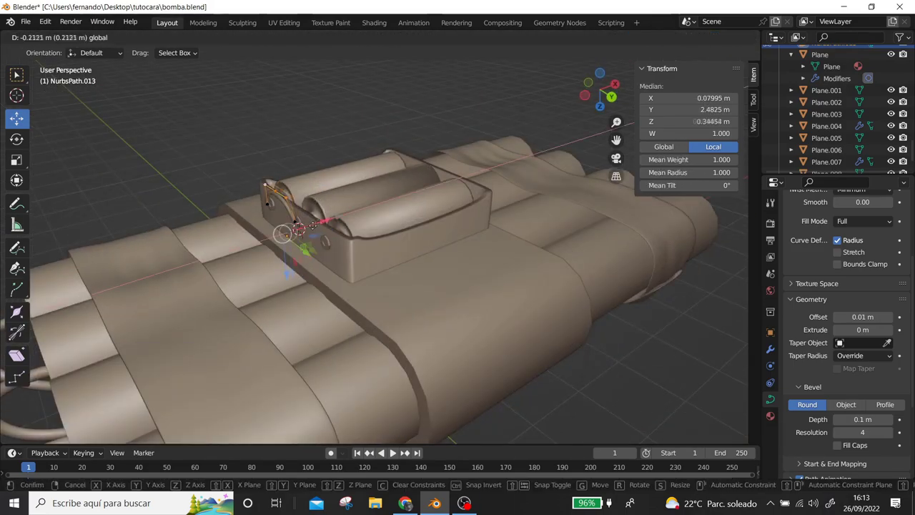
scroll(435, 213, "up", 4)
Convert the isolated cable curve into a mesh via Object > Convert > Mesh.
key("KP_Divide")
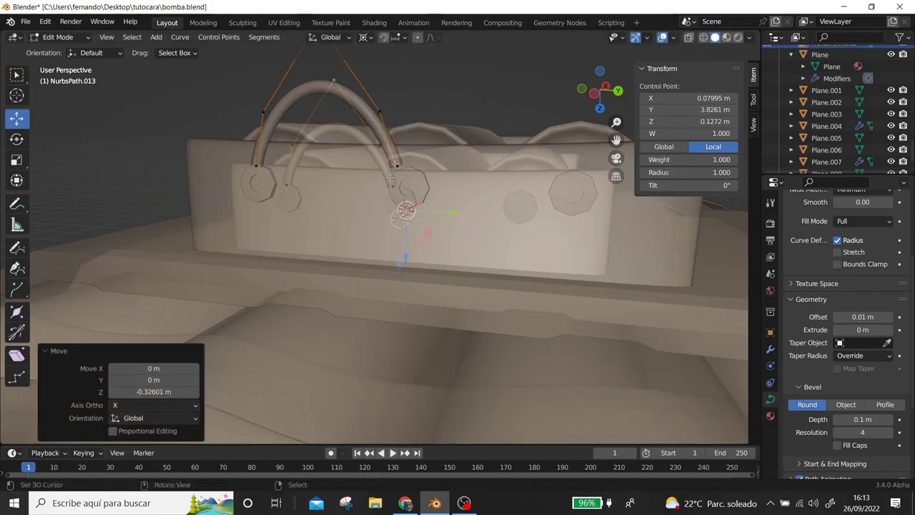
key("Tab")
scroll(839, 279, "down", 5)
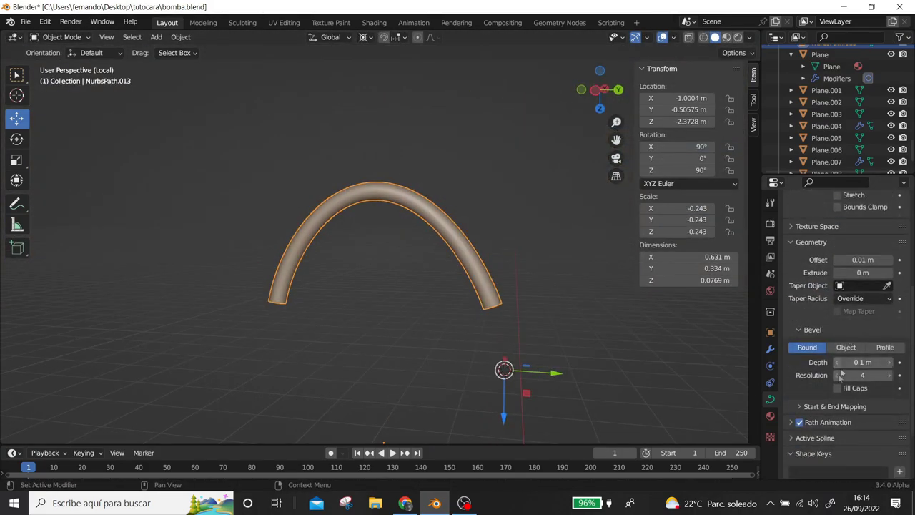
left_click(181, 37)
left_click(308, 386)
Move the first tube end down along Z into its terminal nut.
key("Tab")
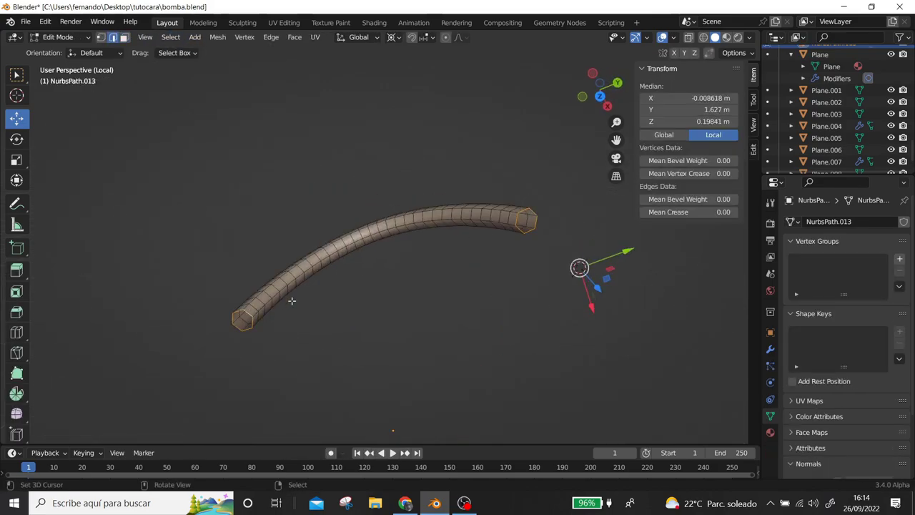
key("Escape")
middle_click_drag(451, 302, 478, 321)
key("KP_Divide")
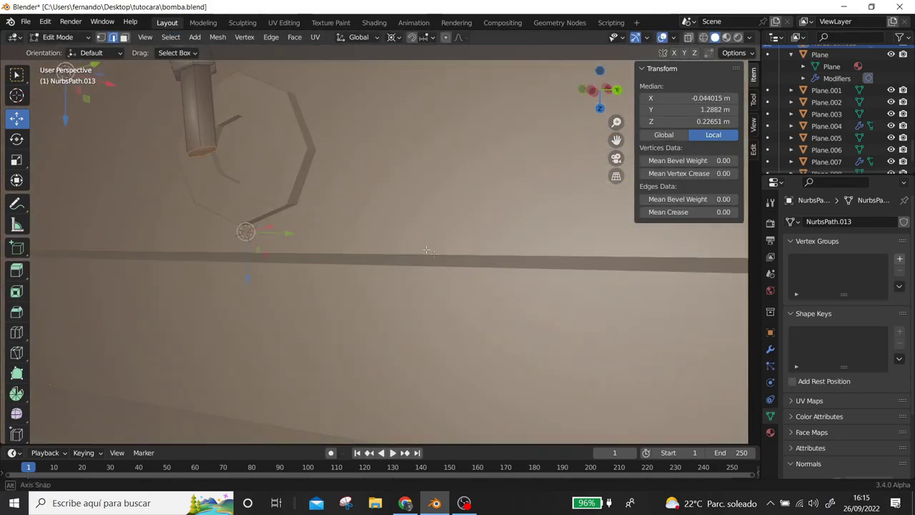
key("g")
key("z")
left_click(278, 328)
Move the other tube end along X into the second terminal nut.
middle_click_drag(279, 328, 290, 249)
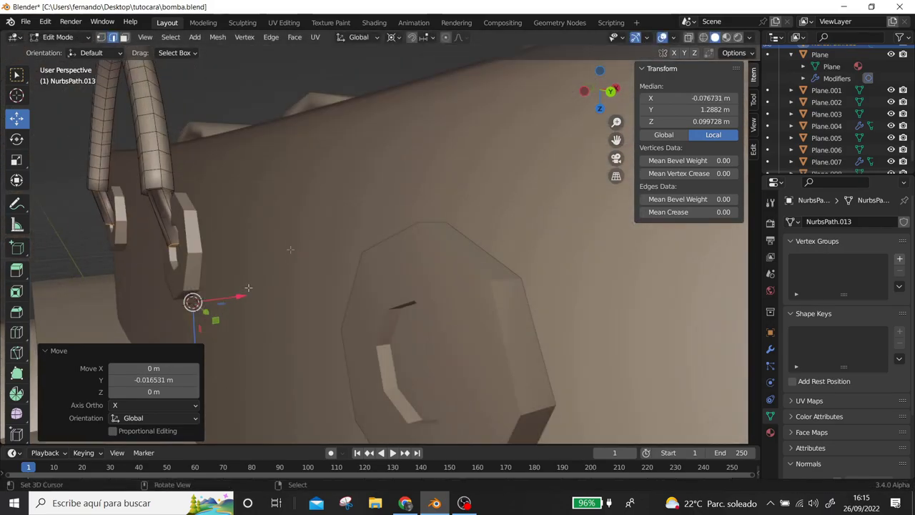
scroll(209, 285, "down", 5)
scroll(210, 285, "up", 6)
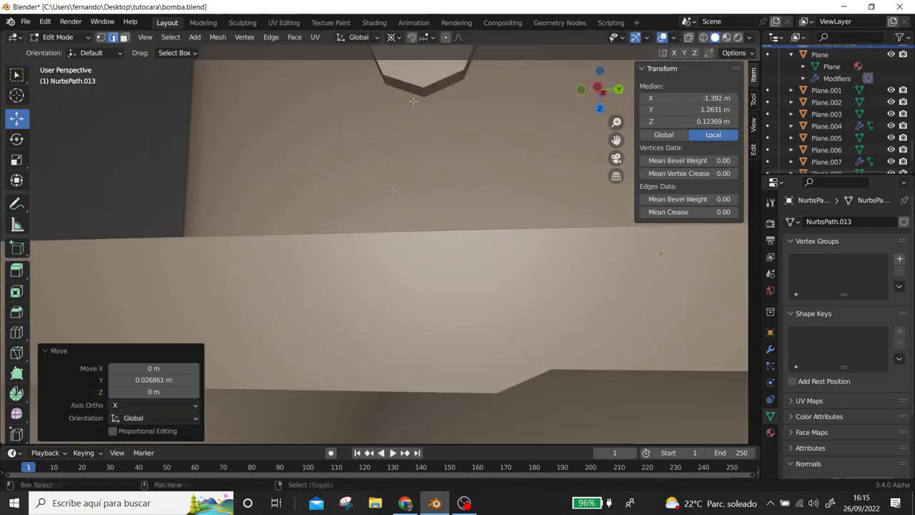
middle_click_drag(209, 284, 151, 257)
key("g")
key("x")
left_click(151, 257)
scroll(151, 257, "down", 5)
key("Tab")
Duplicate the cable along Y onto the next terminal pair and add an icosphere.
key("ctrl+KP_3")
key("shift+d")
key("y")
left_click(239, 293)
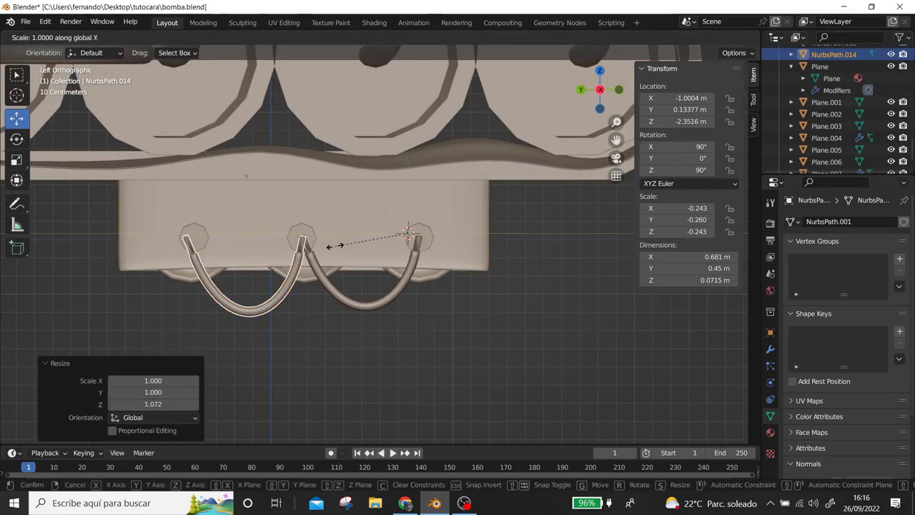
left_click(343, 234)
key("shift+a")
left_click(457, 307)
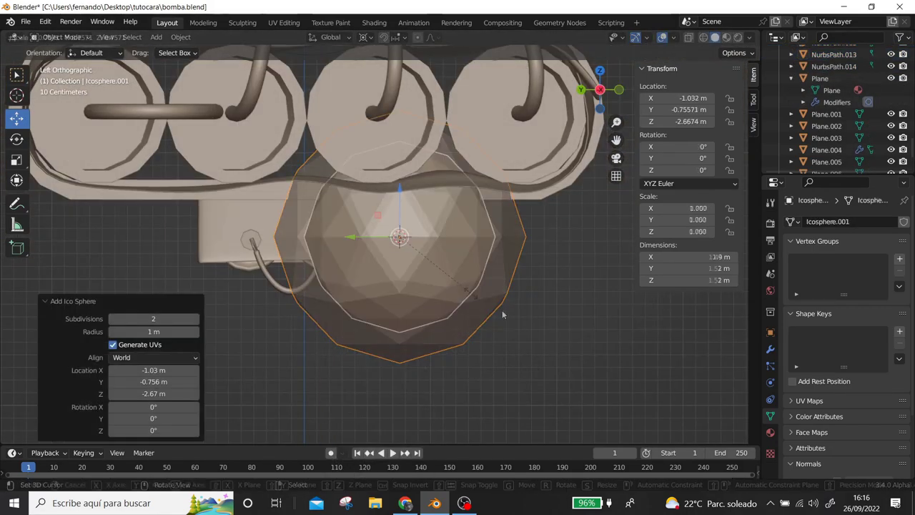
Scale the icosphere to 0.059 and place a copy on the next terminal.
type("s.059")
key("Return")
key("Escape")
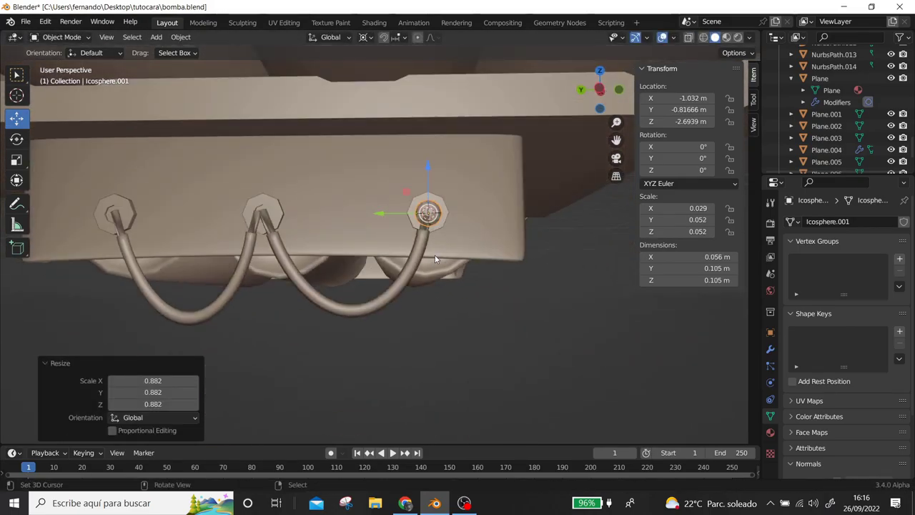
key("ctrl+KP_3")
left_click(292, 237)
key("shift+s")
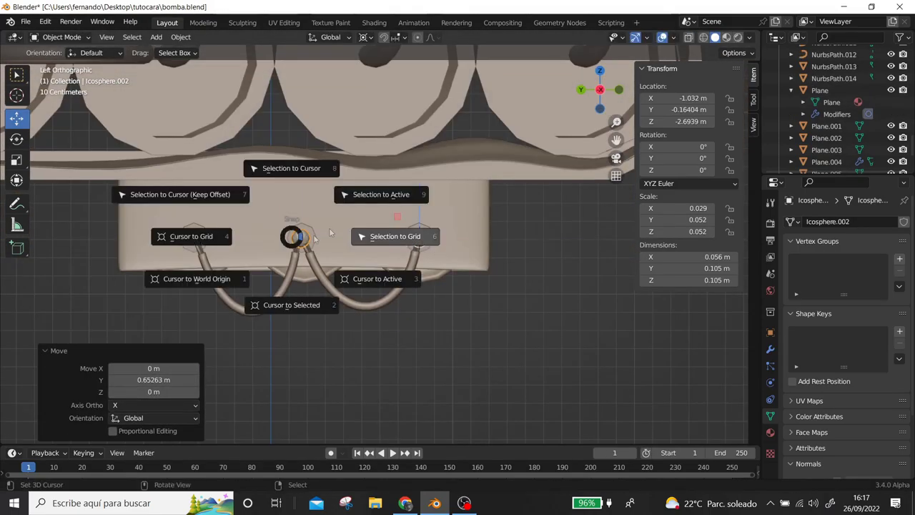
Inspect the caps around the battery box and select the wide band object.
mouse_move(274, 243)
middle_mouse_down()
mouse_move(552, 315)
mouse_move(201, 297)
mouse_move(405, 305)
mouse_move(398, 233)
middle_mouse_up()
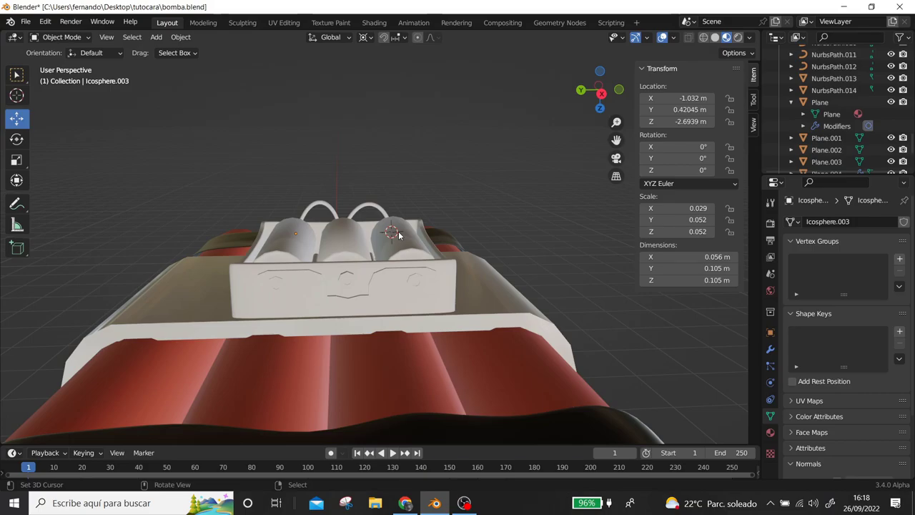
mouse_move(399, 235)
middle_mouse_down()
mouse_move(457, 165)
mouse_move(508, 80)
mouse_move(400, 129)
middle_mouse_up()
scroll(457, 164, "down", 5)
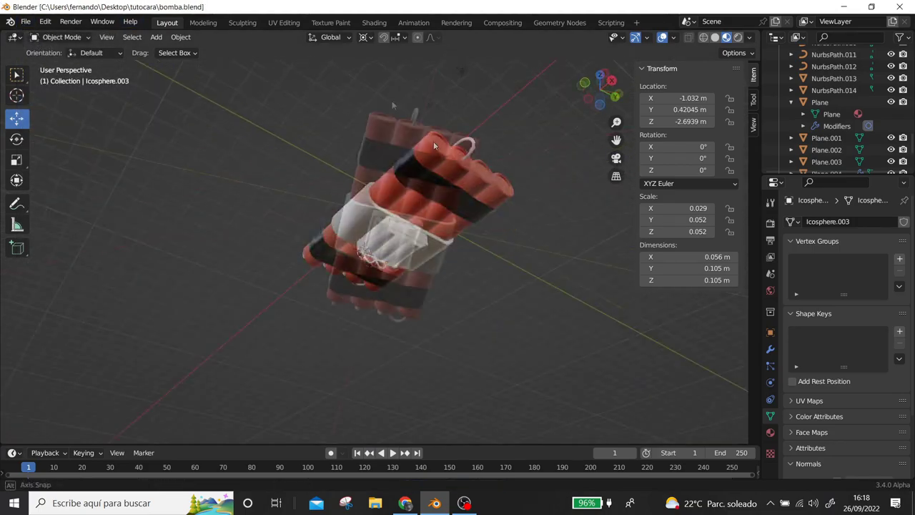
scroll(339, 161, "up", 5)
middle_click_drag(339, 160, 543, 294)
scroll(326, 284, "up", 4)
middle_click_drag(325, 284, 358, 272)
left_click(357, 272)
Add a smaller plane for the circuit board and raise it along Z.
key("ctrl+KP_7")
key("shift+a")
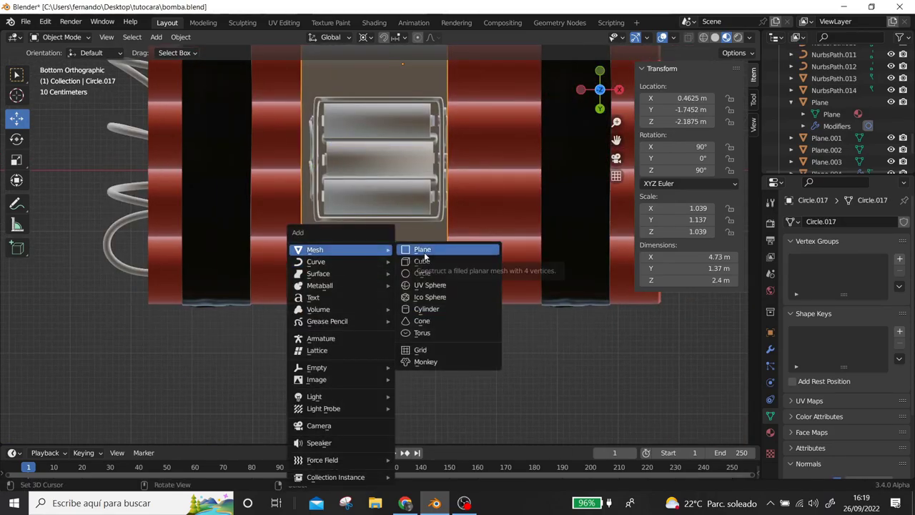
left_click(424, 252)
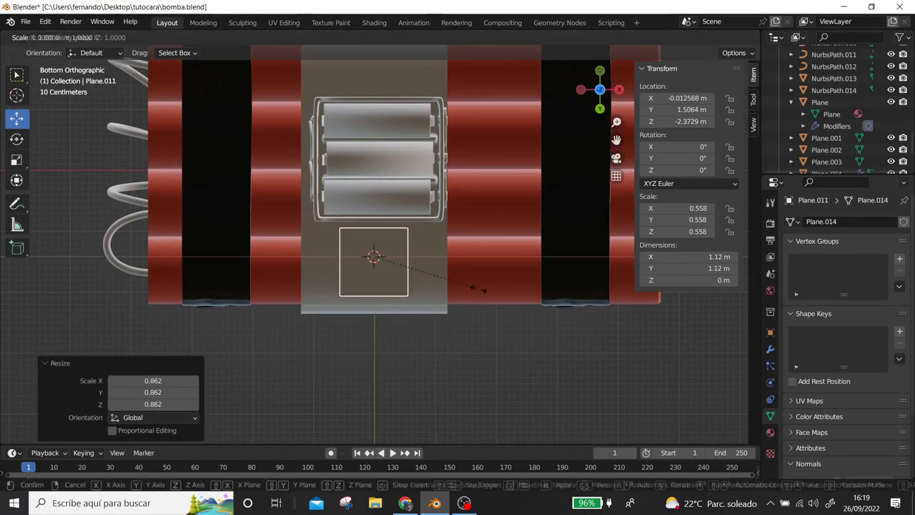
left_click(478, 289)
middle_click_drag(479, 289, 445, 218)
key("Tab")
key("g")
key("z")
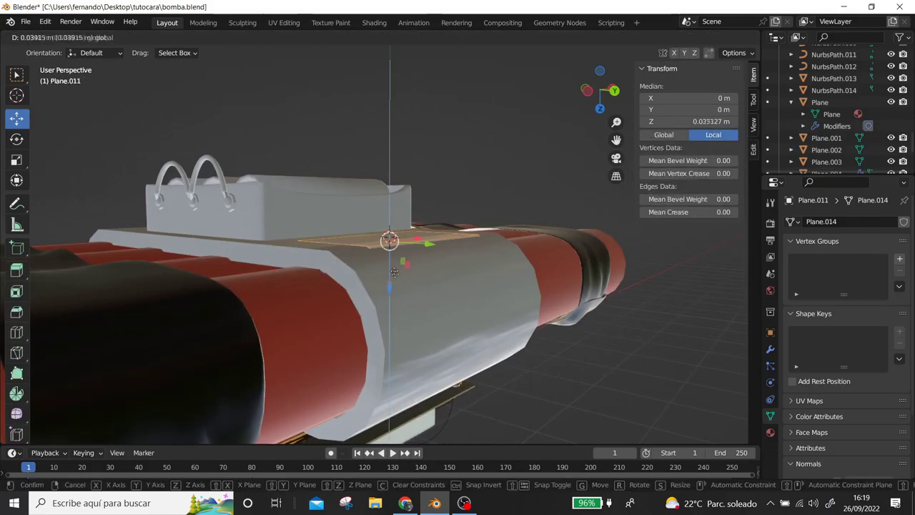
left_click(395, 274)
In X-ray view, assign Material.002 to the board and reposition it from the bottom view.
middle_click_drag(395, 273, 332, 82)
key("alt+z")
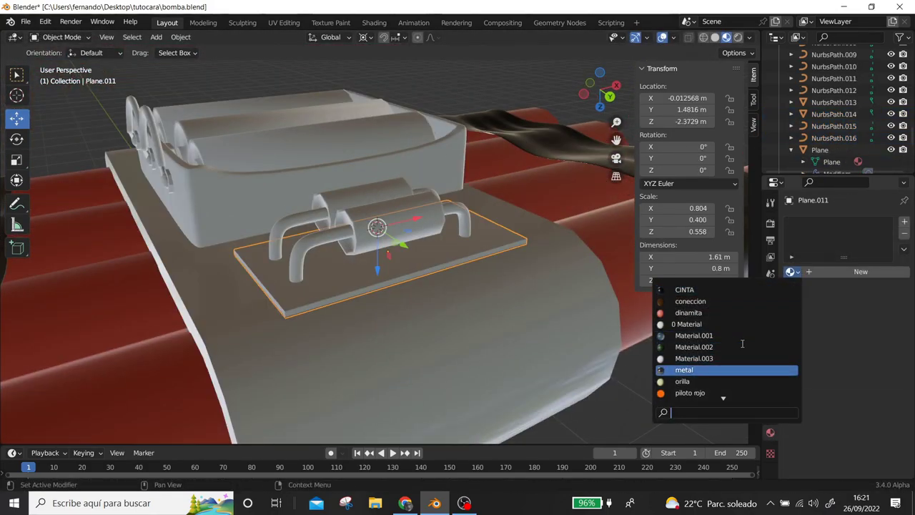
left_click(742, 347)
key("Tab")
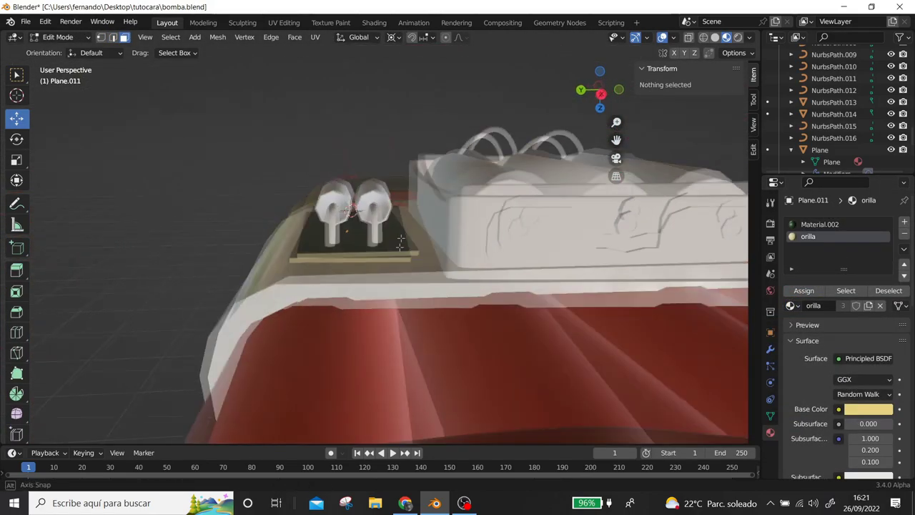
key("ctrl+KP_7")
scroll(451, 303, "up", 4)
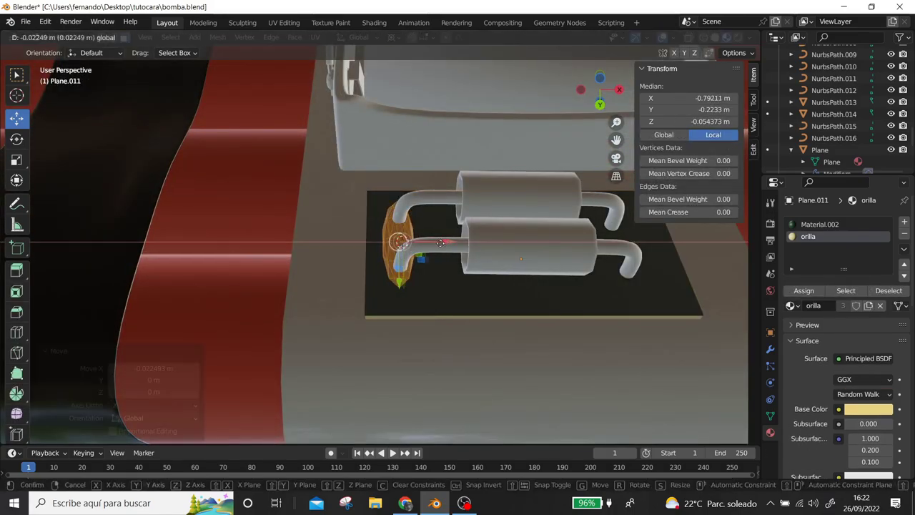
left_click(440, 243)
left_click(902, 235)
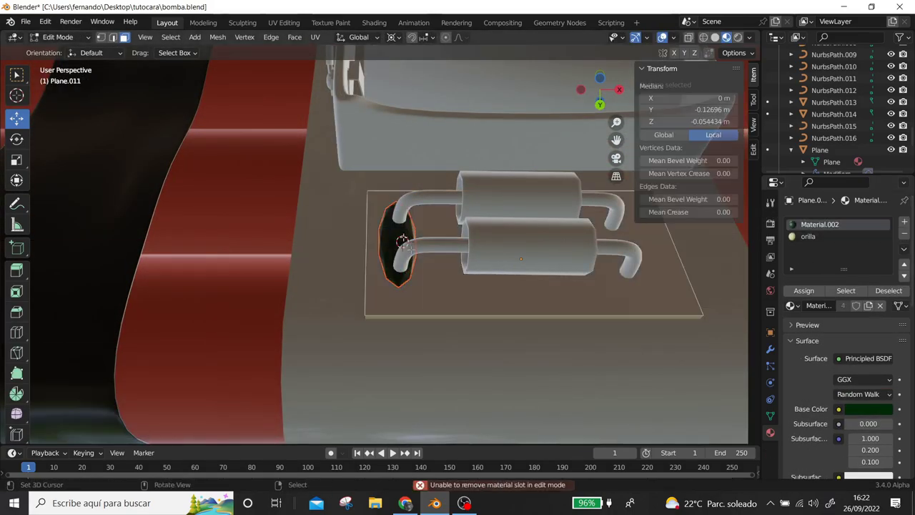
key("Tab")
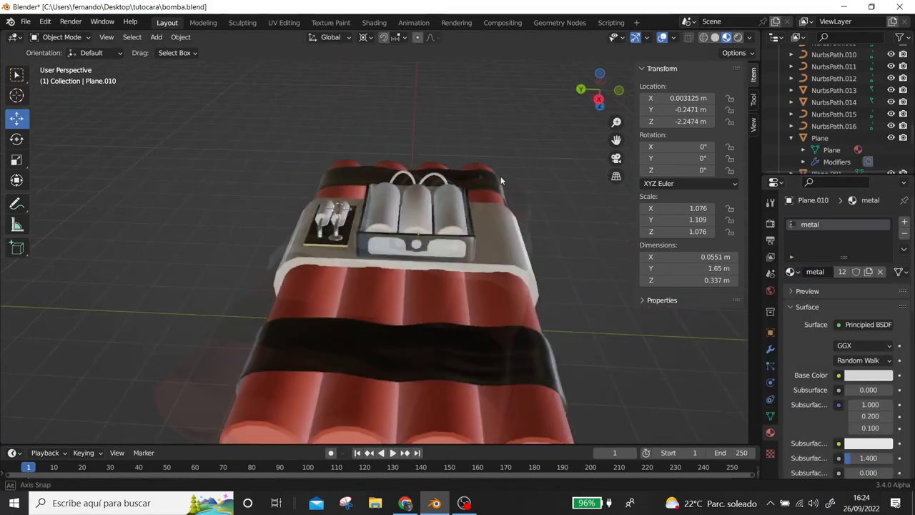
Switch to Rendered shading and orbit around to inspect the textured bomb.
middle_click_drag(500, 181, 464, 285)
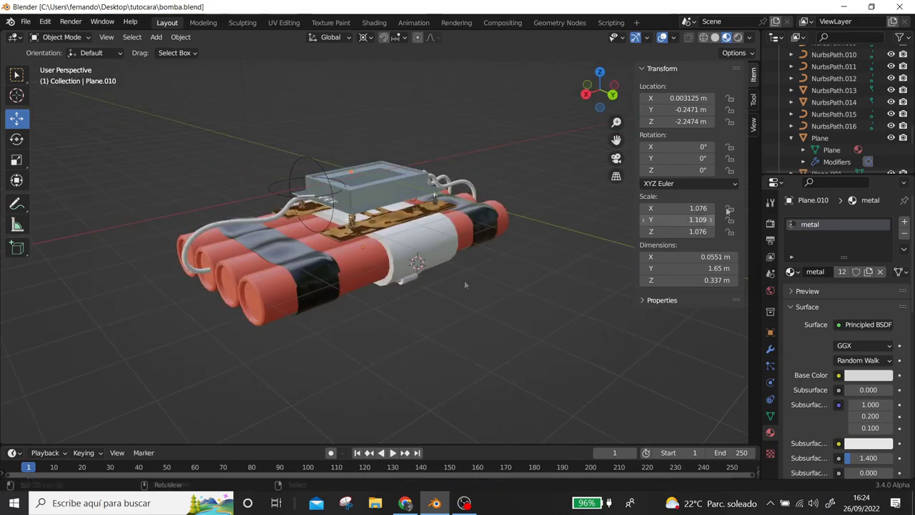
left_click(738, 37)
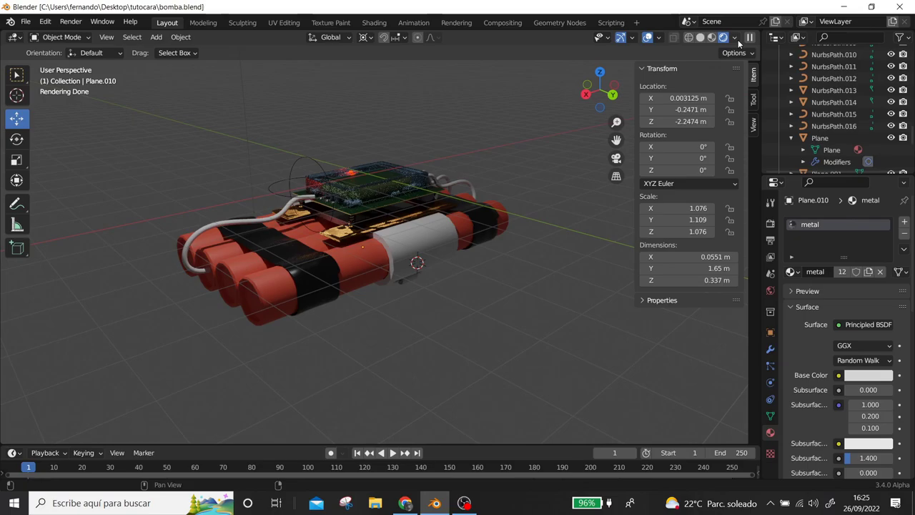
middle_click_drag(304, 196, 189, 168)
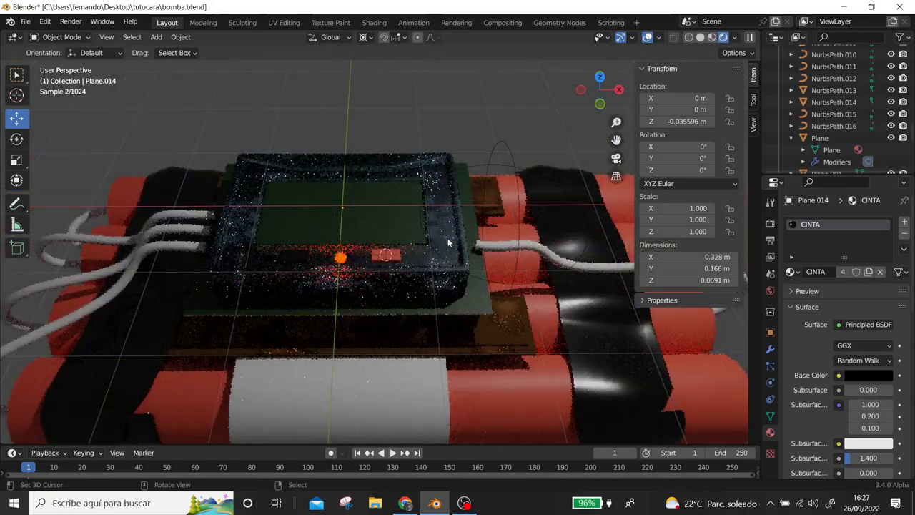
middle_click_drag(448, 243, 501, 289)
scroll(501, 290, "down", 5)
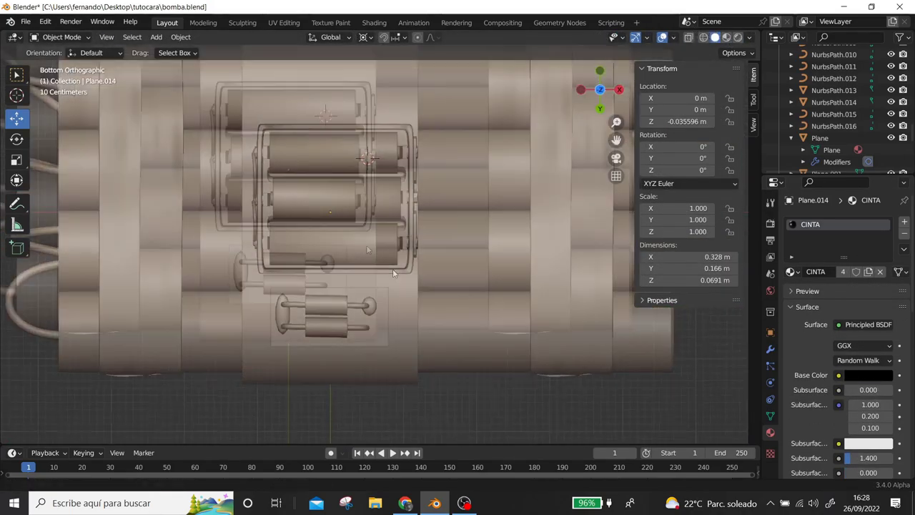
Add a path curve for a cable and raise one of its control points in Z.
key("shift+a")
left_click(428, 310)
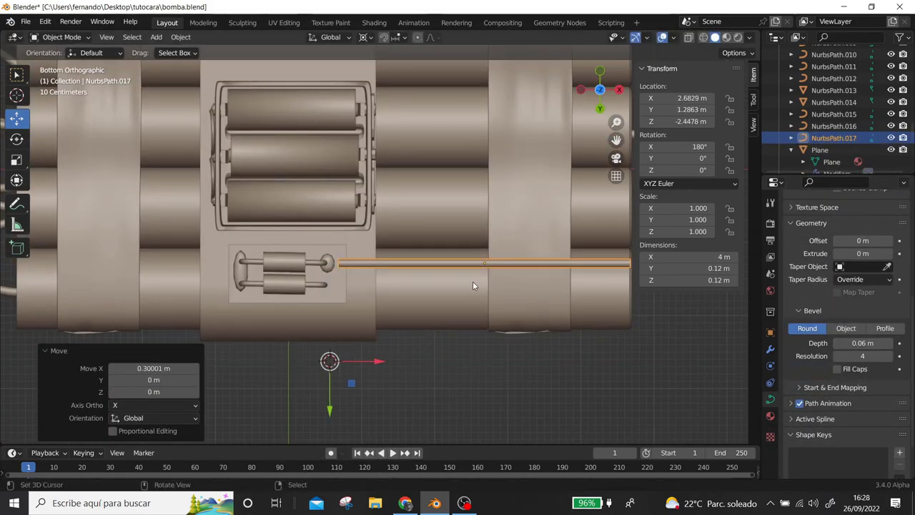
left_click(326, 263)
key("shift+d")
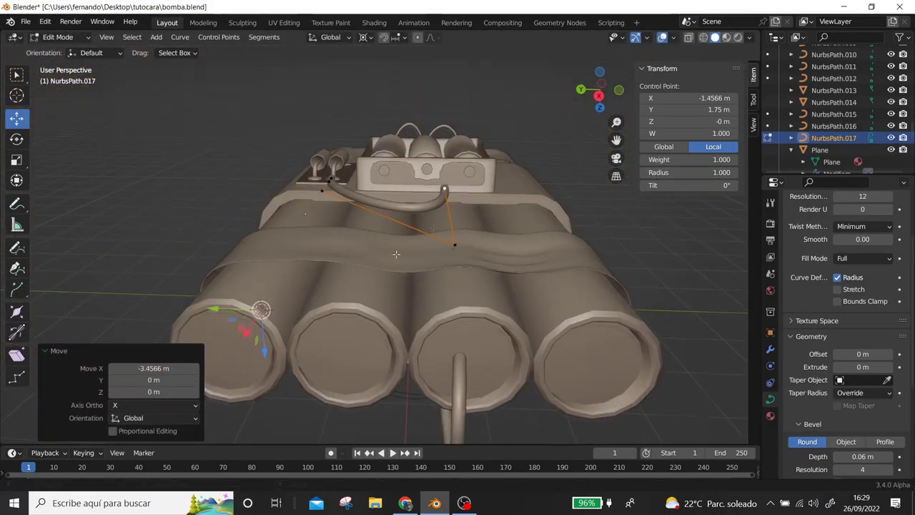
right_click(367, 166)
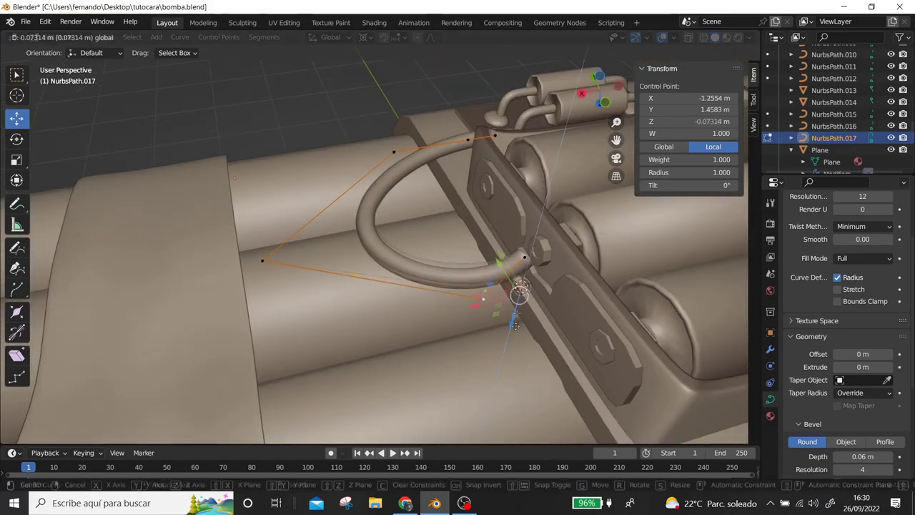
key("g")
key("z")
left_click(529, 294)
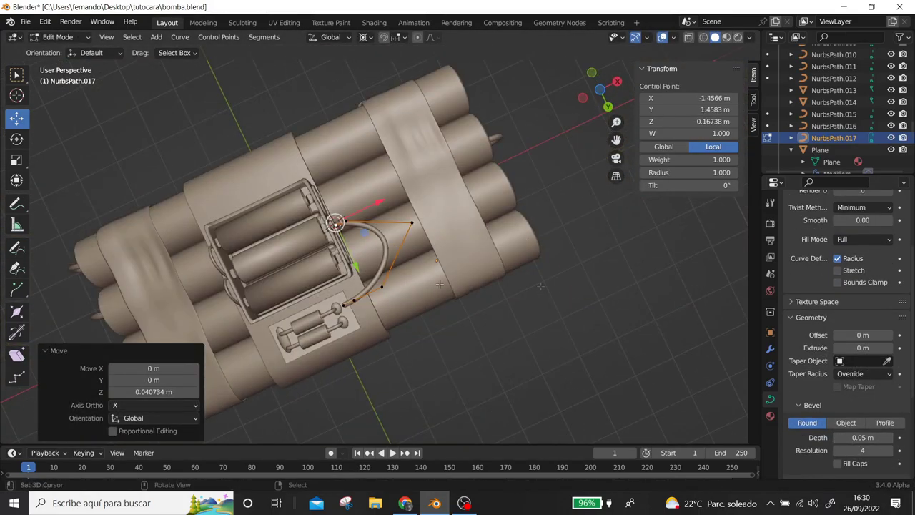
left_click(567, 319)
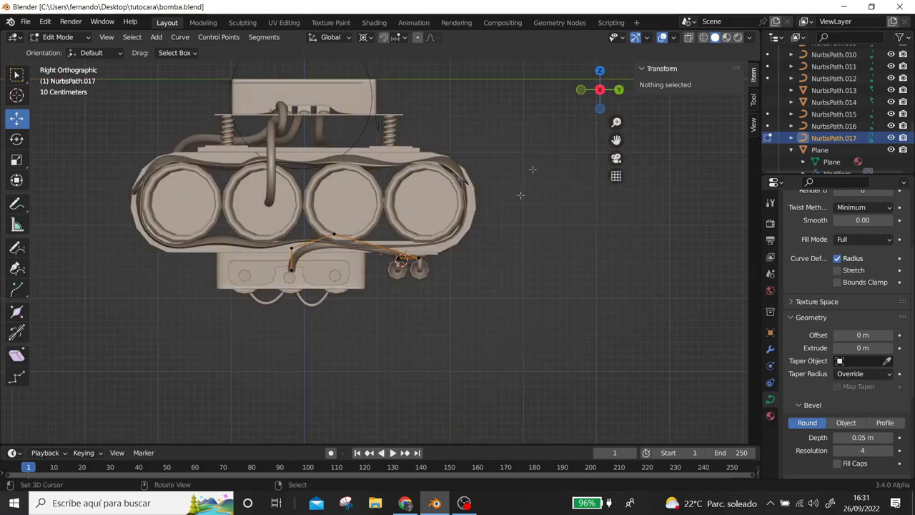
Add two more path curves at the 3D cursor for further cables.
key("shift+a")
left_click(333, 312)
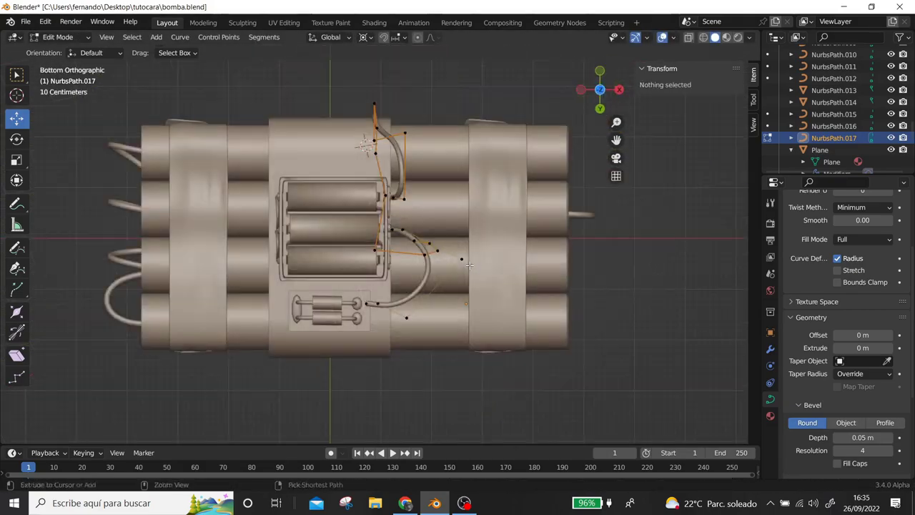
key("shift+a")
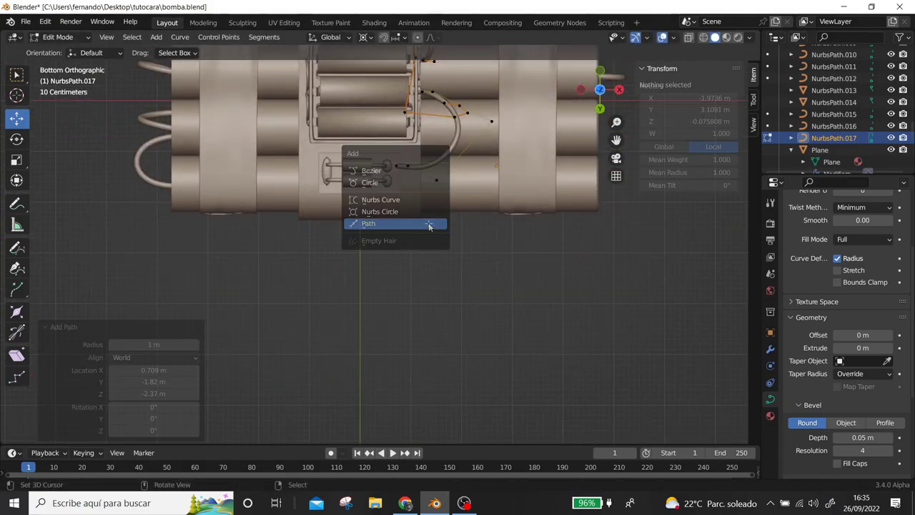
left_click(429, 224)
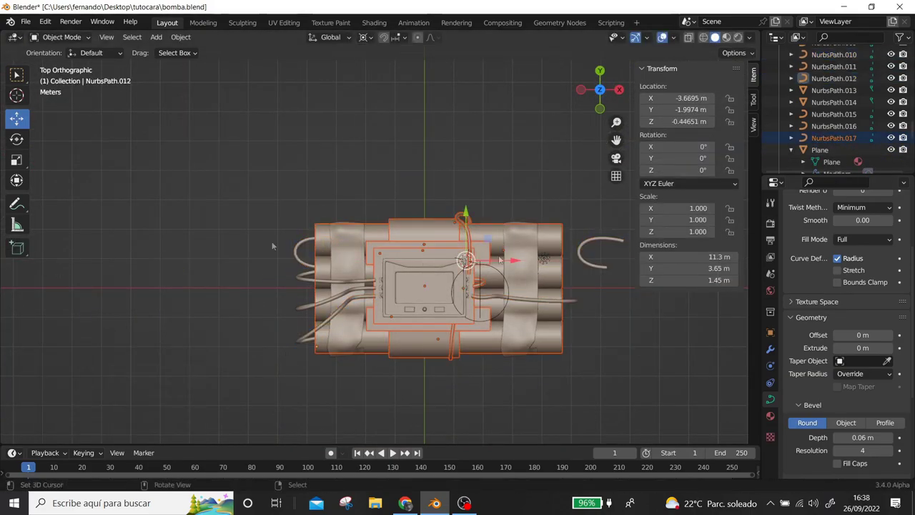
Place the duplicated cable points at the dynamite's far end and return to Object Mode.
middle_click_drag(387, 263, 353, 246)
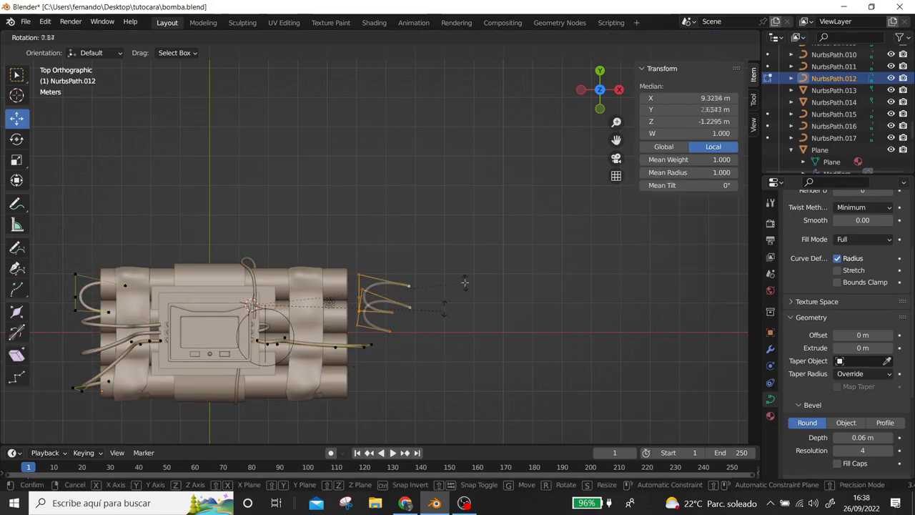
left_click(718, 253)
middle_click_drag(718, 253, 380, 255)
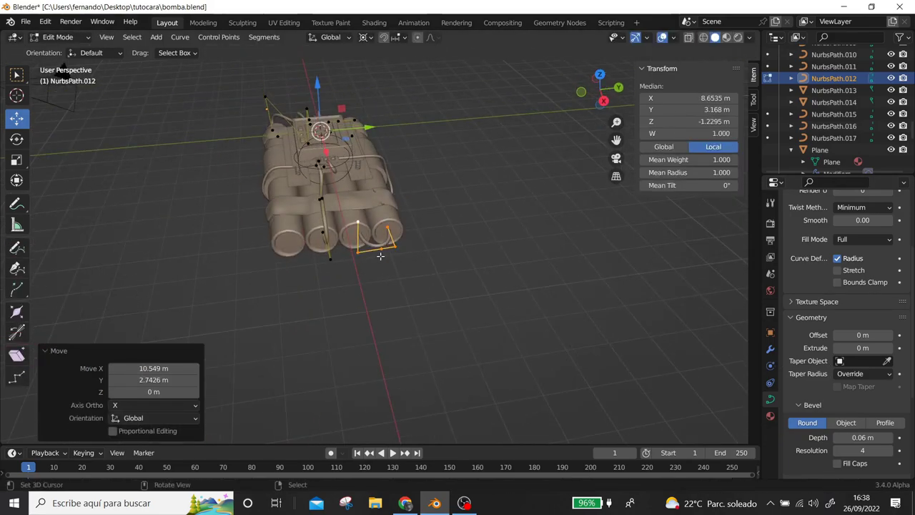
left_click(308, 154)
middle_click_drag(308, 154, 344, 272)
left_click(389, 102)
mouse_move(390, 102)
middle_mouse_down()
mouse_move(379, 241)
mouse_move(459, 327)
mouse_move(396, 239)
mouse_move(458, 229)
middle_mouse_up()
key("Tab")
Preview the bomb in Rendered shading, then isolate the battery tray for mesh editing.
key("z")
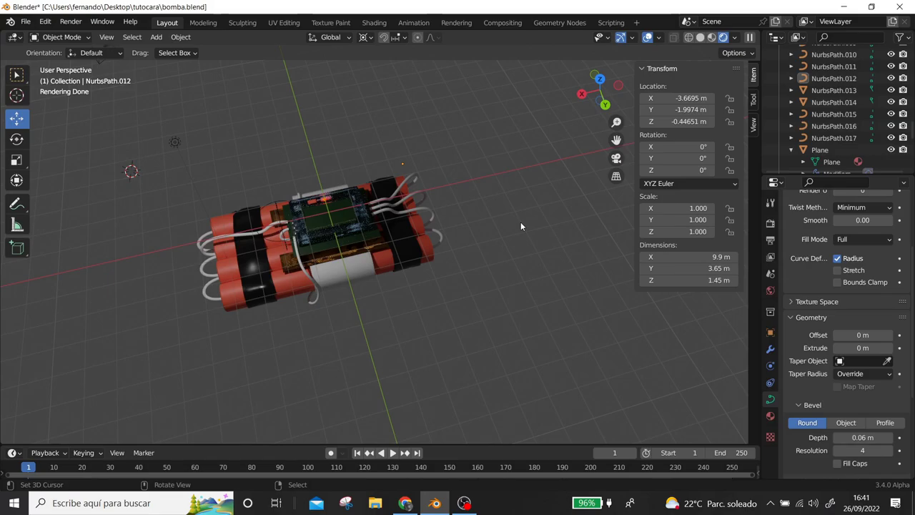
middle_click_drag(521, 222, 369, 150)
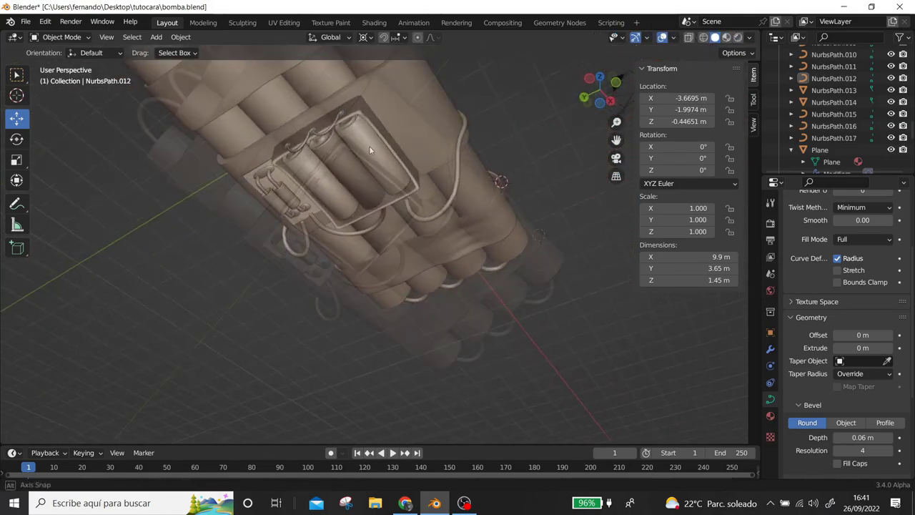
left_click(370, 150)
key("KP_Divide")
key("Tab")
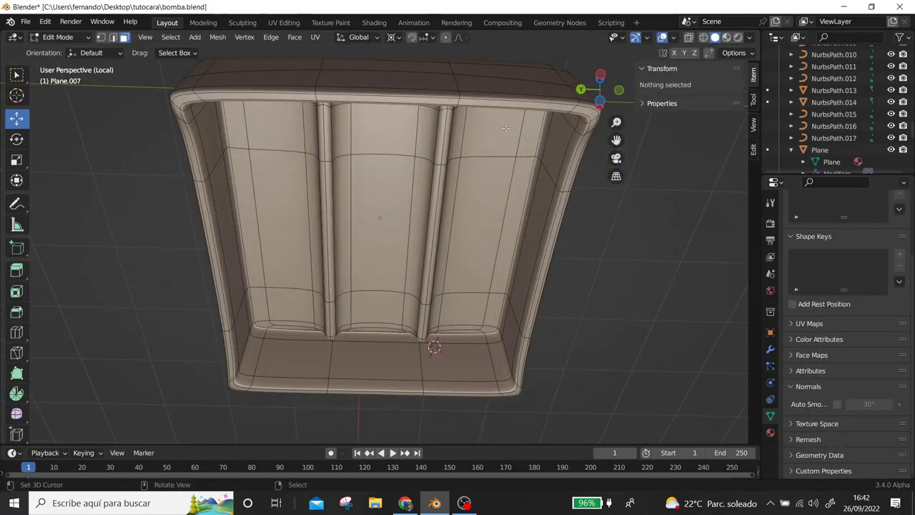
Select the tray's inner rim loop and join the rim edges with Bridge Edge Loops.
scroll(505, 128, "down", 3)
middle_click_drag(505, 128, 353, 124)
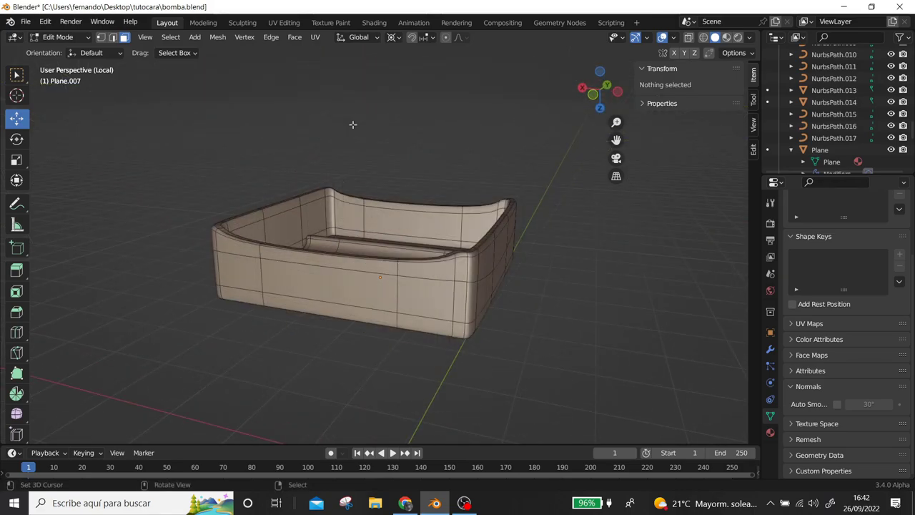
middle_click_drag(392, 297, 255, 270)
left_click(255, 270, "alt")
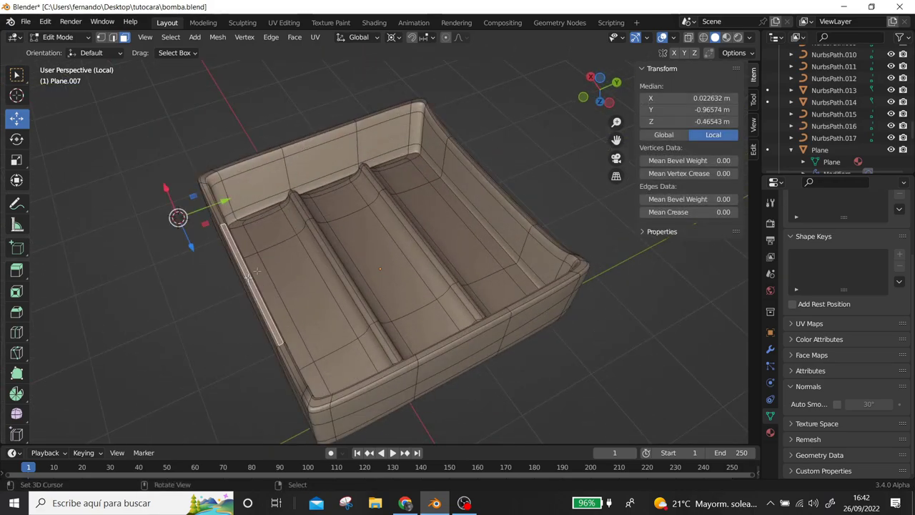
right_click(494, 183)
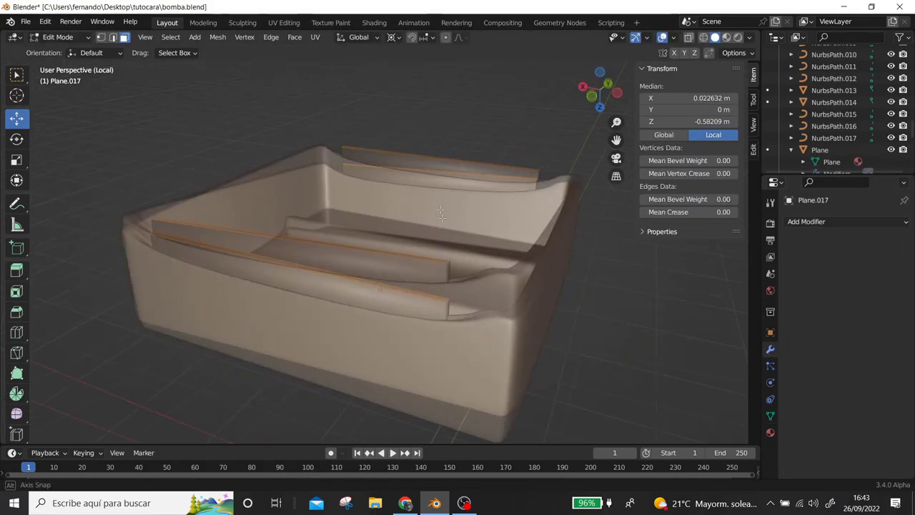
middle_click_drag(441, 213, 465, 226)
right_click(465, 226)
left_click(414, 306)
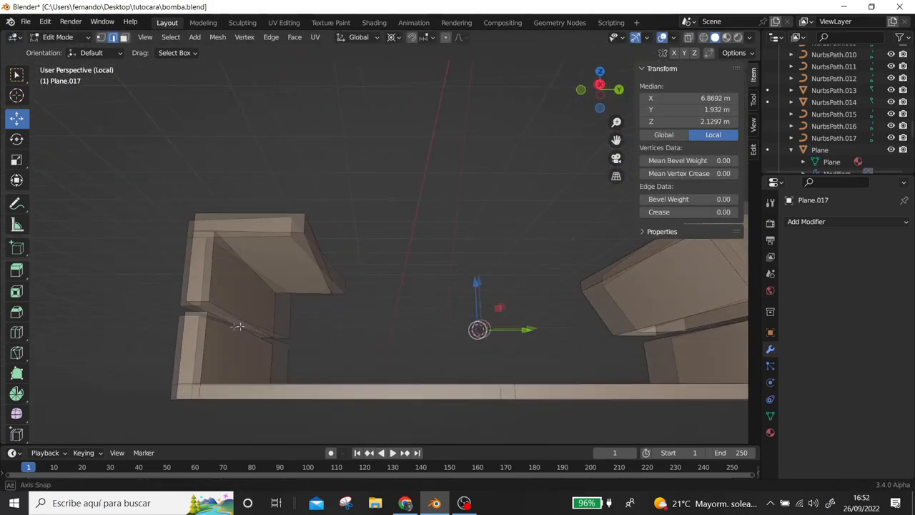
Inset the lid's face strips and extrude one inward to form a groove.
key("KP_1")
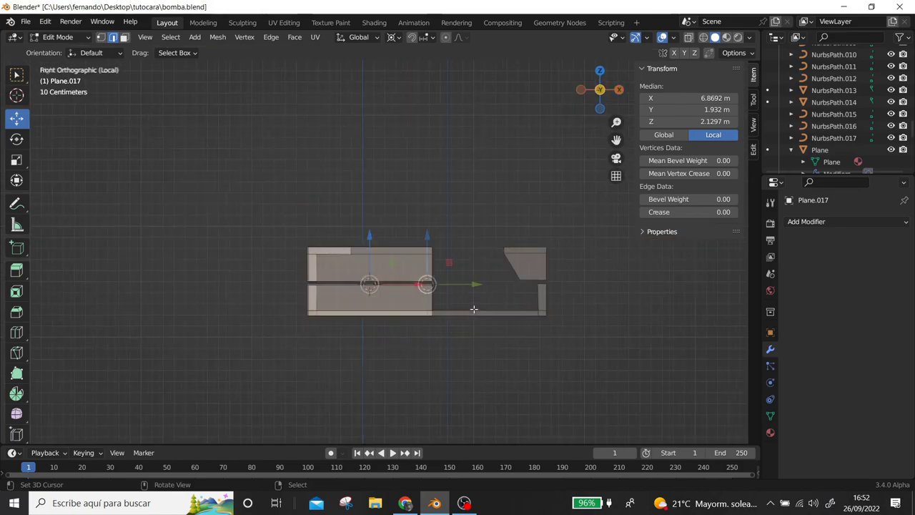
mouse_move(426, 200)
middle_mouse_down()
mouse_move(447, 302)
mouse_move(281, 243)
middle_mouse_up()
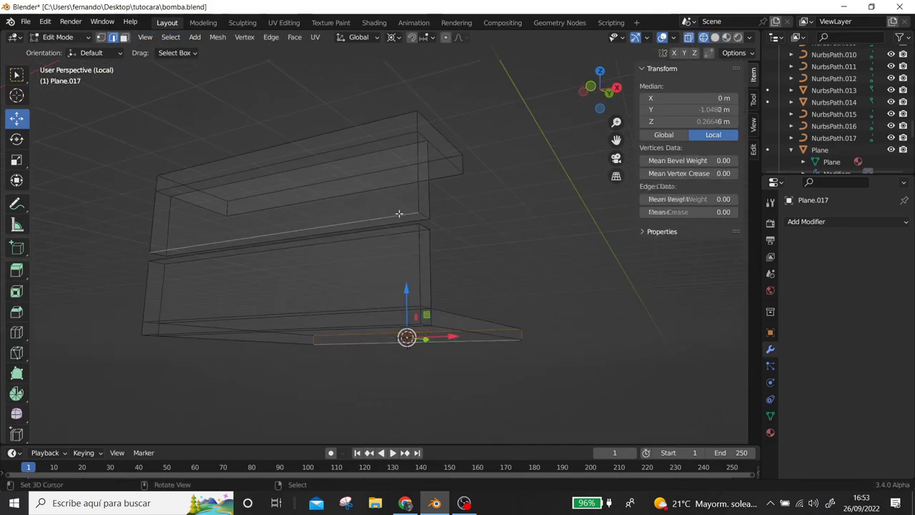
middle_click_drag(395, 300, 249, 265)
key("i")
left_click(448, 349)
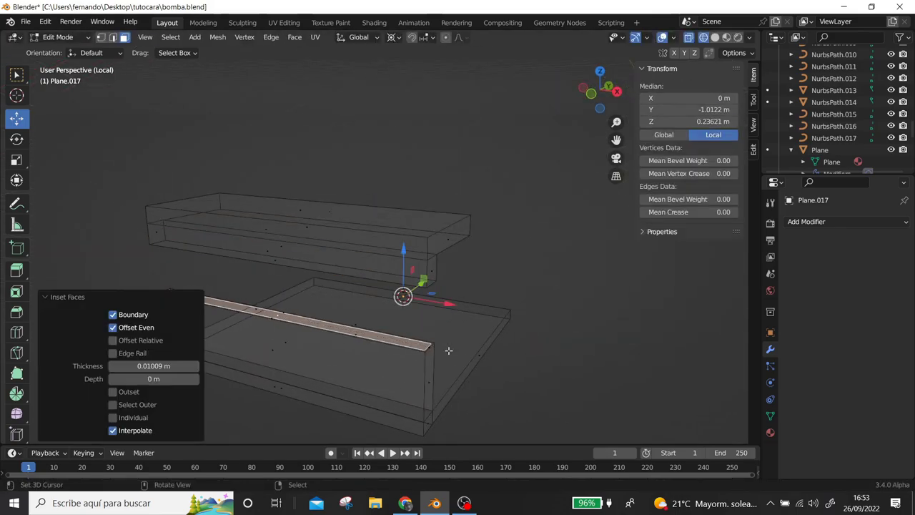
key("alt+a")
middle_click_drag(403, 296, 394, 240)
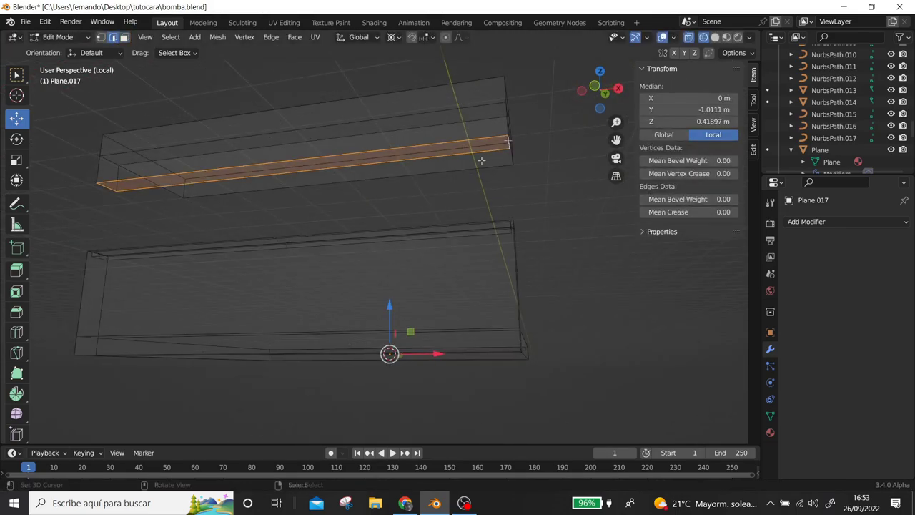
key("i")
left_click(400, 249)
key("e")
left_click(424, 285)
Shift the lid geometry along Y and narrow it along X to fit the capacitors.
middle_click_drag(425, 286, 316, 253)
left_click(317, 253, "alt")
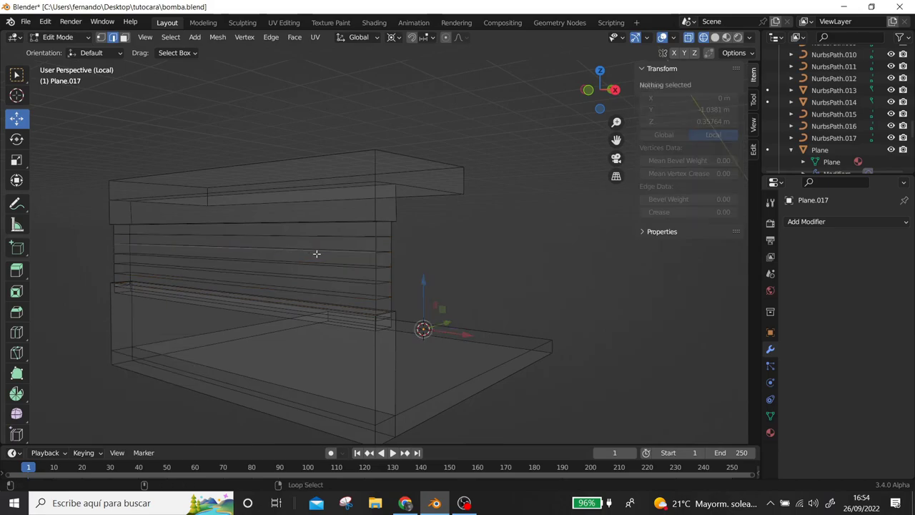
left_click(408, 352)
key("alt+z")
mouse_move(363, 293)
middle_mouse_down()
mouse_move(258, 255)
mouse_move(494, 250)
mouse_move(200, 241)
mouse_move(400, 279)
mouse_move(319, 215)
middle_mouse_up()
key("g")
key("y")
left_click(204, 262)
key("s")
key("x")
left_click(413, 284)
Back in the full scene, reposition cable NurbsPath.014 and battery tray Plane.007.
key("Tab")
key("KP_Divide")
mouse_move(319, 170)
middle_mouse_down()
mouse_move(362, 280)
mouse_move(350, 177)
mouse_move(270, 186)
middle_mouse_up()
left_click(351, 177)
left_click(270, 186, "shift")
mouse_move(520, 140)
middle_mouse_down()
mouse_move(357, 179)
mouse_move(184, 143)
mouse_move(433, 273)
mouse_move(397, 318)
middle_mouse_up()
left_click(184, 143, "shift")
key("g")
left_click(434, 274)
left_click(308, 228)
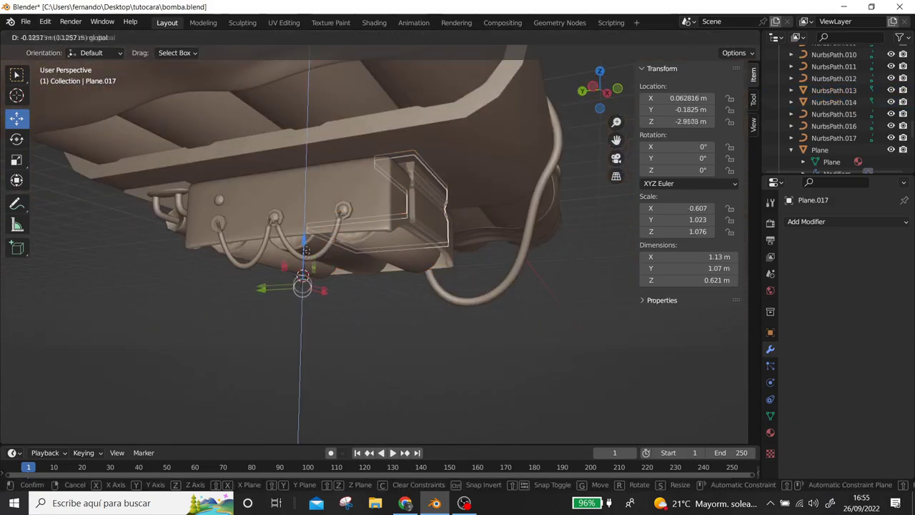
key("g")
left_click(265, 286)
key("g")
left_click(264, 268)
Lower the small terminal sphere and terminal plate Plane.010 along Z.
left_click(285, 300)
key("g")
key("z")
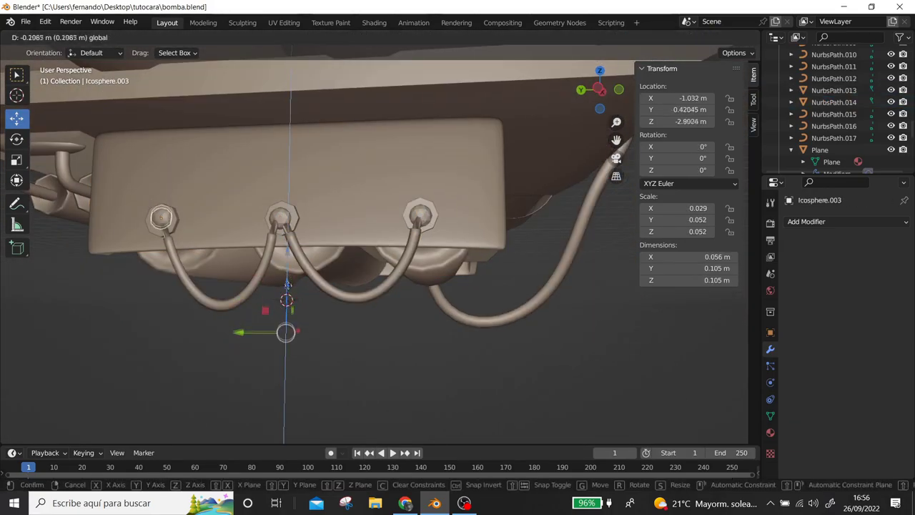
left_click(285, 326)
mouse_move(286, 327)
middle_mouse_down()
mouse_move(479, 111)
mouse_move(343, 243)
middle_mouse_up()
left_click(343, 243)
key("g")
key("z")
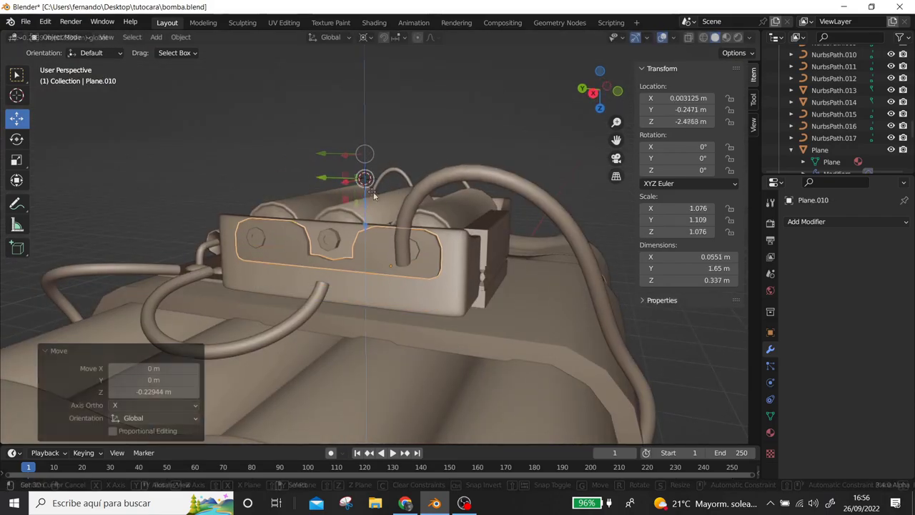
left_click(371, 191)
Select the lid Plane.017 and show its Mirror modifier settings.
middle_click_drag(371, 192, 484, 240)
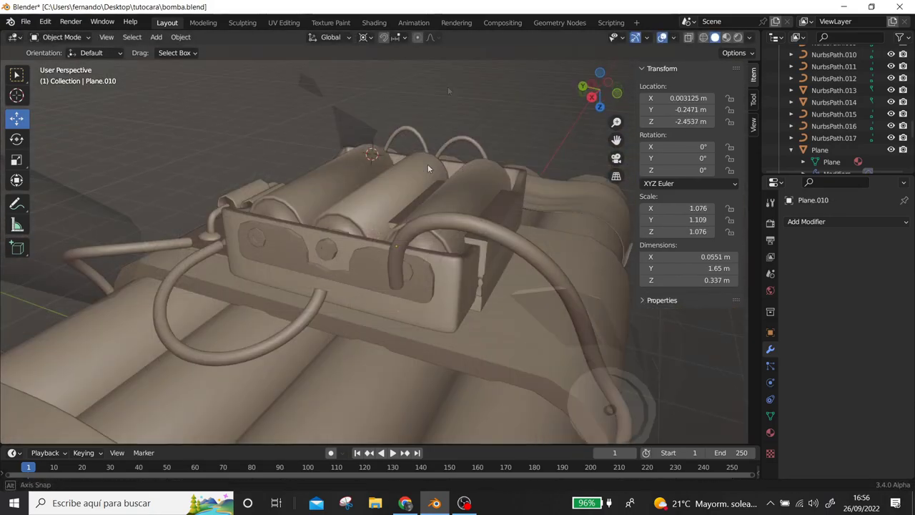
left_click(485, 240)
left_click(806, 220)
left_click(861, 273)
Lower the lid's top face strip along Z so it covers the battery box.
key("Tab")
key("KP_Divide")
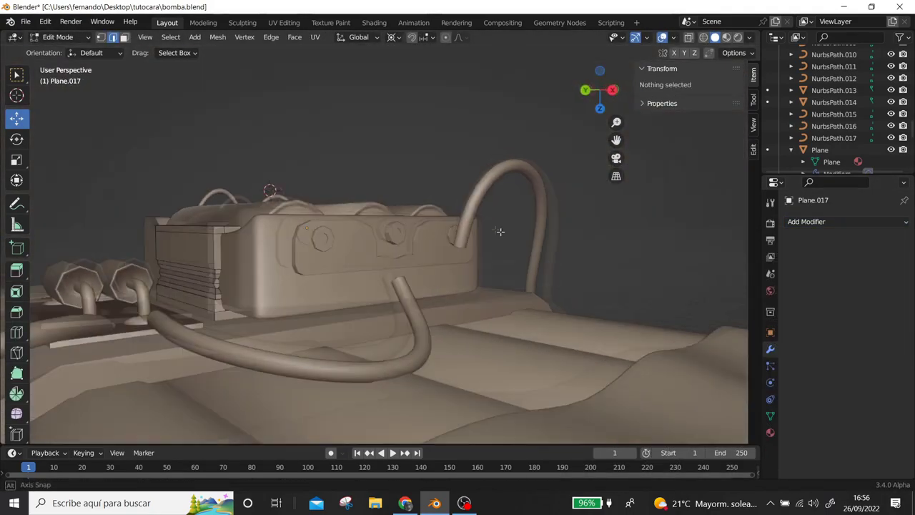
middle_click_drag(285, 161, 274, 209)
left_click(275, 208)
key("g")
key("z")
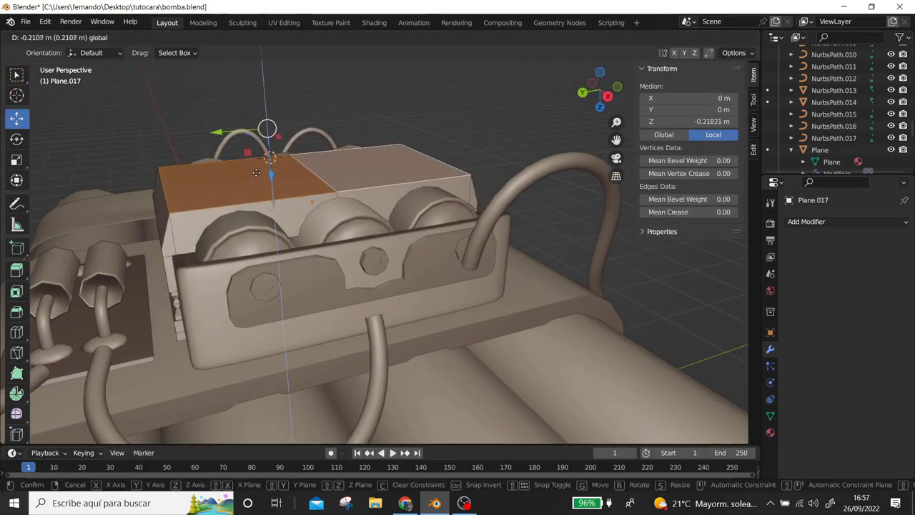
left_click(256, 172)
key("KP_Divide")
key("KP_Divide")
left_click(112, 37)
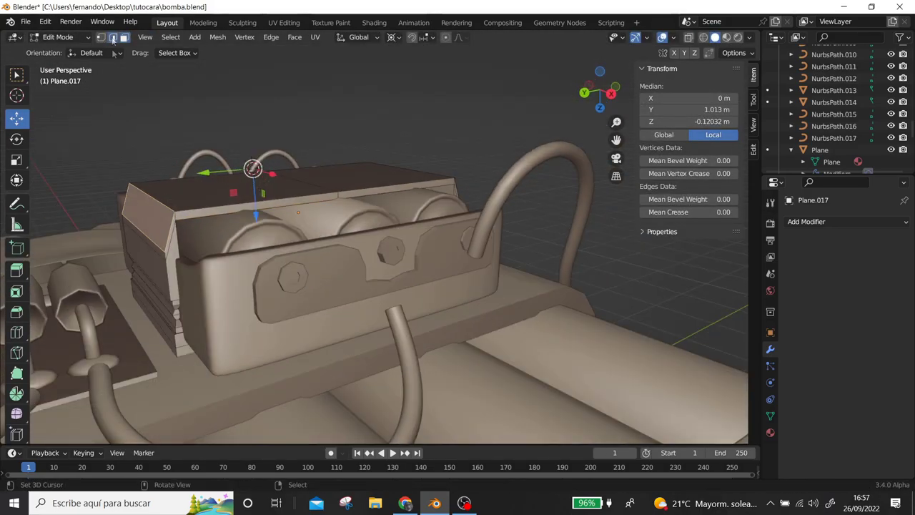
left_click(205, 178)
key("alt+z")
middle_click_drag(204, 179, 357, 200)
Return to object mode and save bomba.blend.
key("Tab")
mouse_move(477, 219)
middle_mouse_down()
mouse_move(612, 269)
mouse_move(313, 253)
middle_mouse_up()
scroll(313, 253, "down", 5)
left_click(45, 22)
key("ctrl+s")
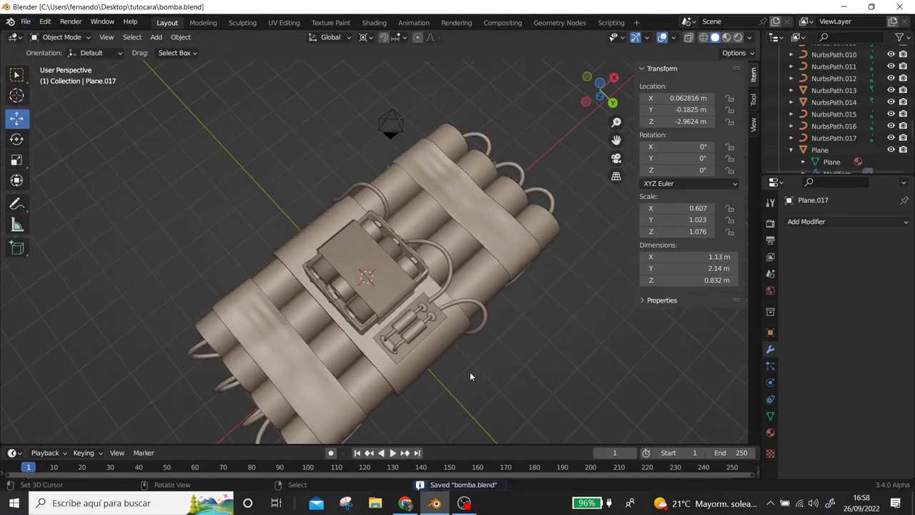
In rendered view, name the cable material CAB and colour the cables red and blue.
mouse_move(470, 372)
middle_mouse_down()
mouse_move(511, 216)
mouse_move(480, 348)
middle_mouse_up()
key("z")
left_click(468, 161)
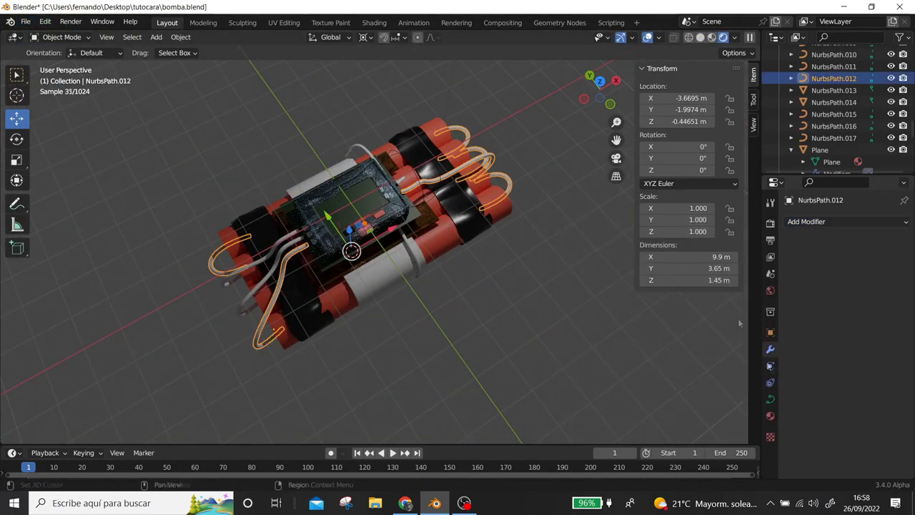
left_click(770, 415)
double_click(807, 223)
type("CAB")
mouse_move(486, 277)
middle_mouse_down()
mouse_move(500, 251)
mouse_move(543, 252)
mouse_move(342, 282)
middle_mouse_up()
left_click(544, 252)
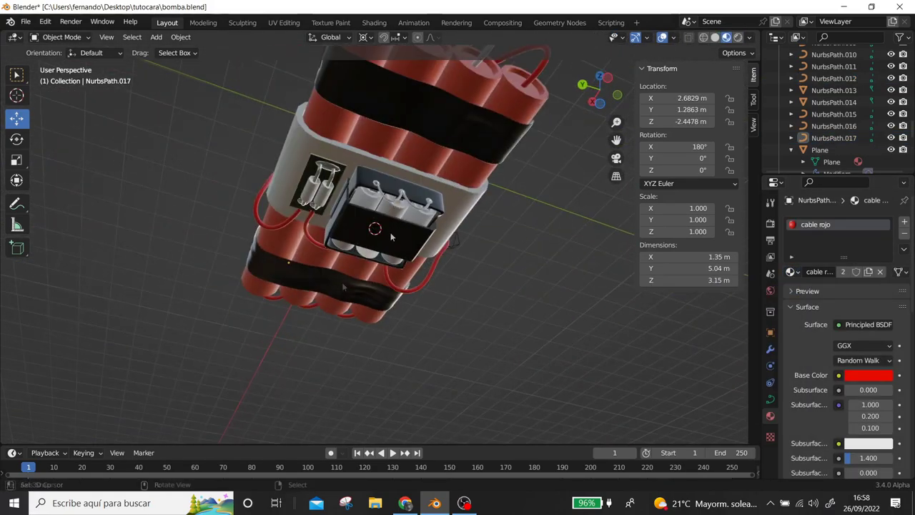
left_click(392, 195)
left_click_drag(831, 252, 840, 224)
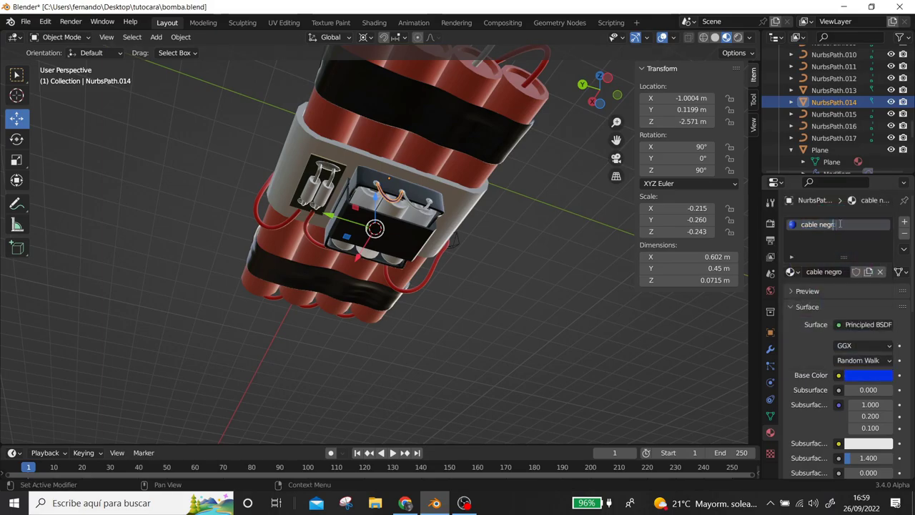
Check the red cable's points, then apply the CINTA tape material to the white wrap.
middle_click_drag(418, 208, 486, 290)
left_click(371, 282)
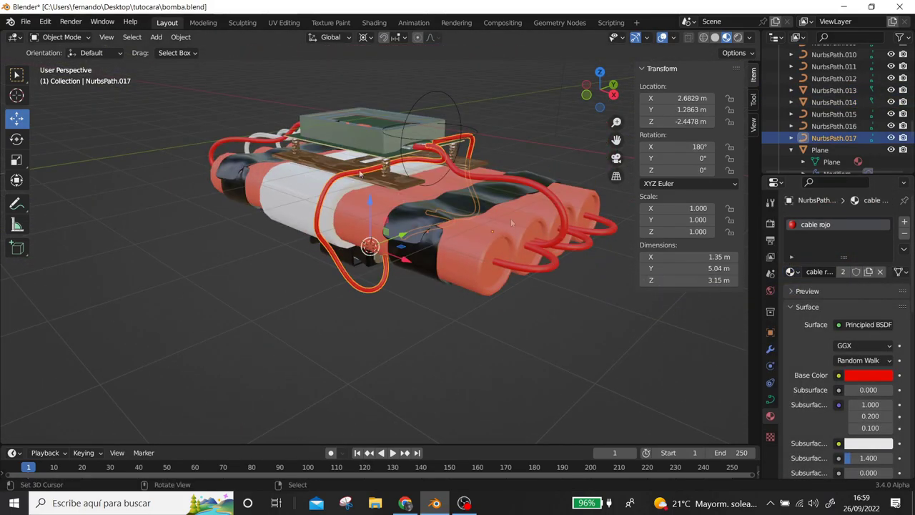
key("Tab")
middle_click_drag(536, 257, 359, 286)
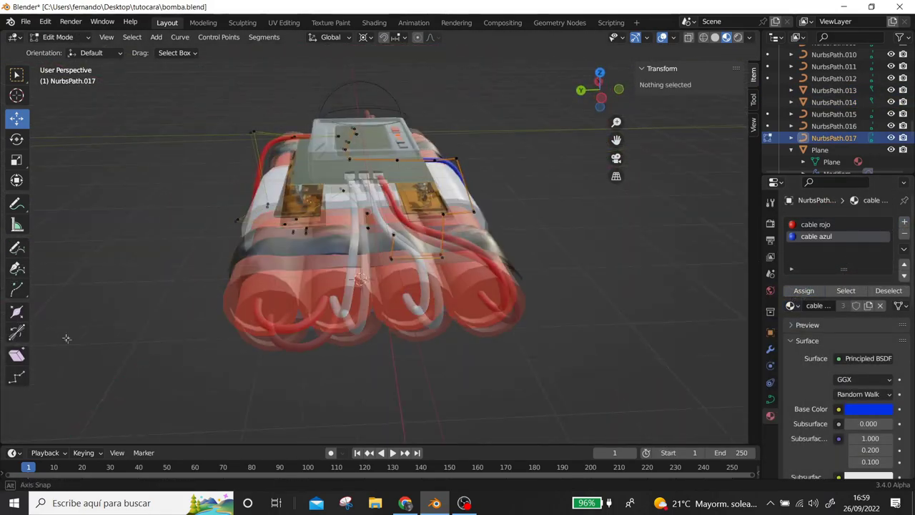
key("Tab")
left_click(359, 286)
left_click(359, 286)
middle_click_drag(317, 356, 592, 337)
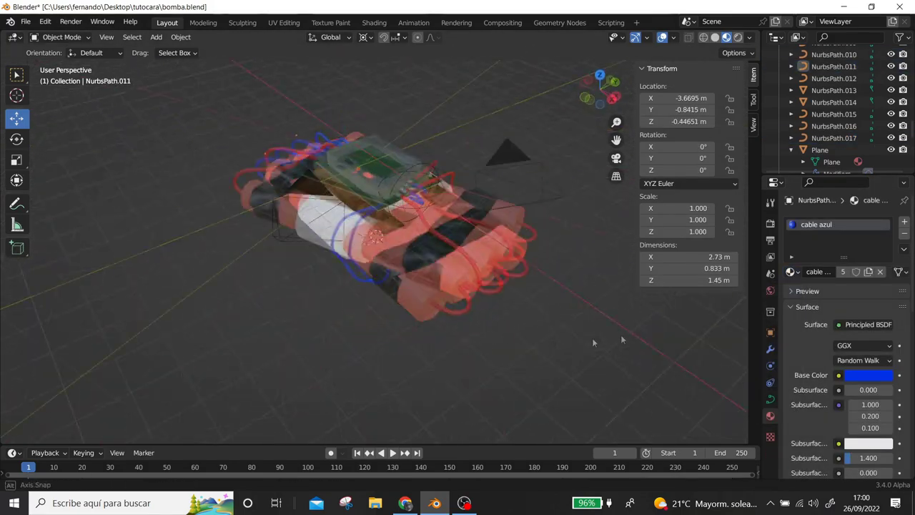
left_click(357, 215)
left_click(791, 271)
left_click(715, 321)
Save bomba.blend and zoom in to select the metal terminal plate.
mouse_move(521, 291)
middle_mouse_down()
mouse_move(290, 345)
mouse_move(357, 250)
mouse_move(51, 100)
middle_mouse_up()
scroll(358, 250, "down", 3)
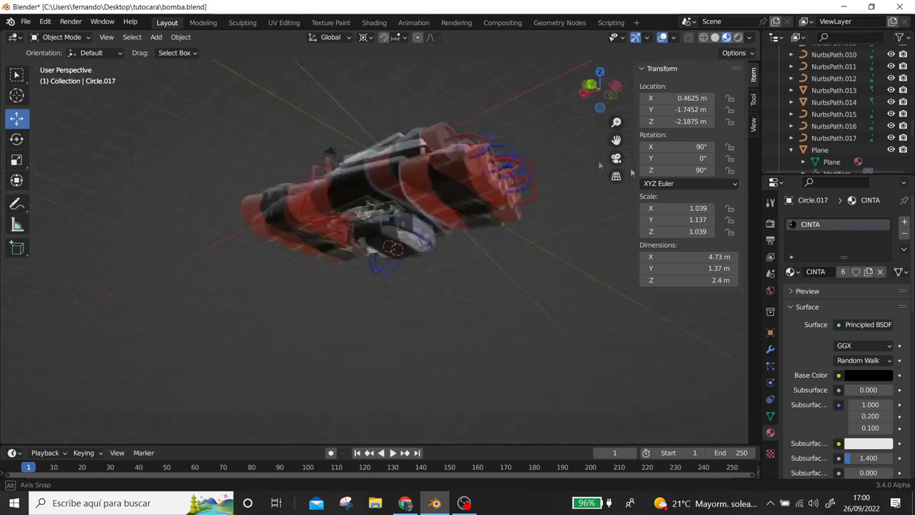
key("ctrl+s")
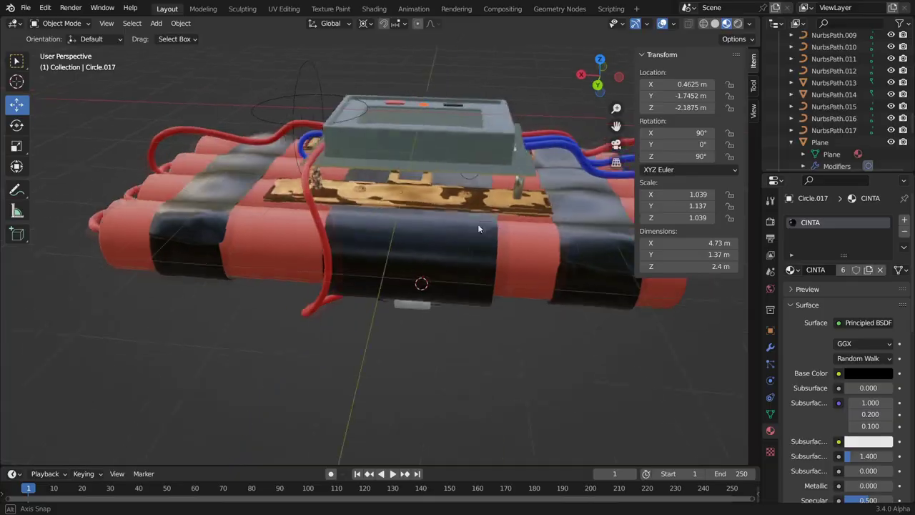
mouse_move(477, 224)
middle_mouse_down()
mouse_move(591, 237)
mouse_move(65, 252)
mouse_move(152, 207)
mouse_move(404, 305)
middle_mouse_up()
scroll(405, 304, "up", 10)
left_click(405, 304)
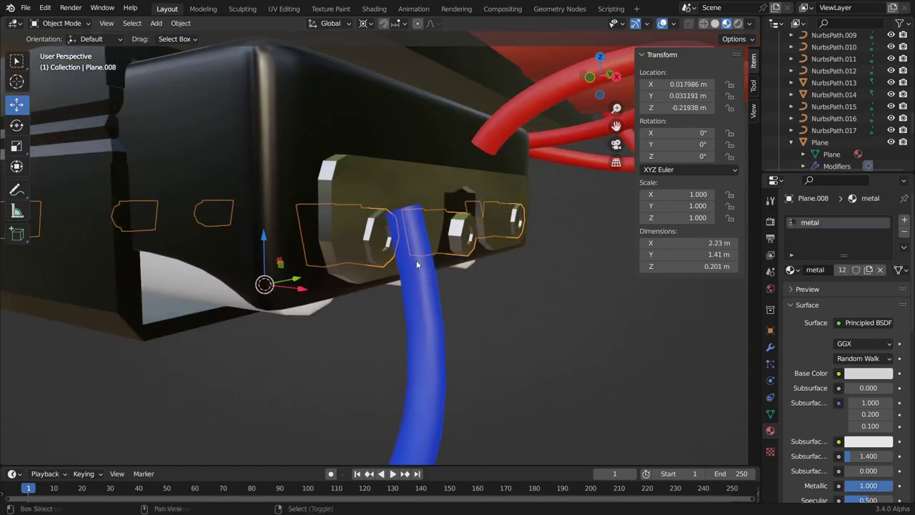
In solid shading, move the blue cable's end control point.
left_click(413, 258)
key("z")
key("Tab")
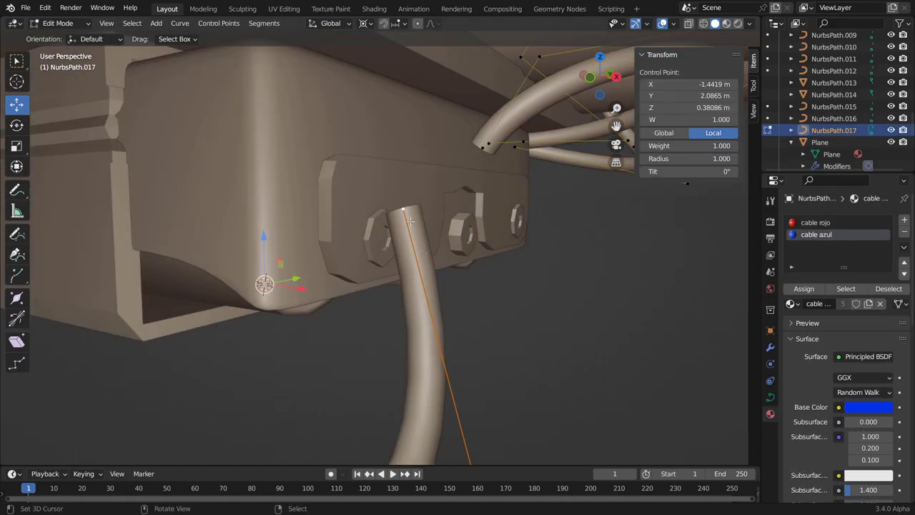
key("g")
left_click(411, 214)
scroll(411, 214, "down", 4)
middle_click_drag(412, 214, 344, 249)
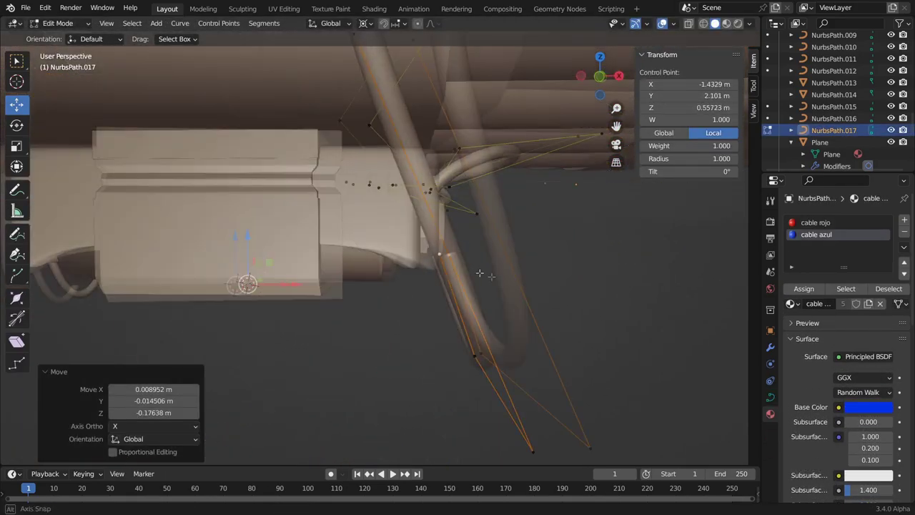
key("Tab")
Duplicate the domed bolt cap and place the copy on the first terminal nut.
left_click(355, 278)
scroll(355, 277, "up", 2)
key("Tab")
scroll(355, 271, "up", 2)
key("l")
middle_click_drag(371, 274, 311, 295)
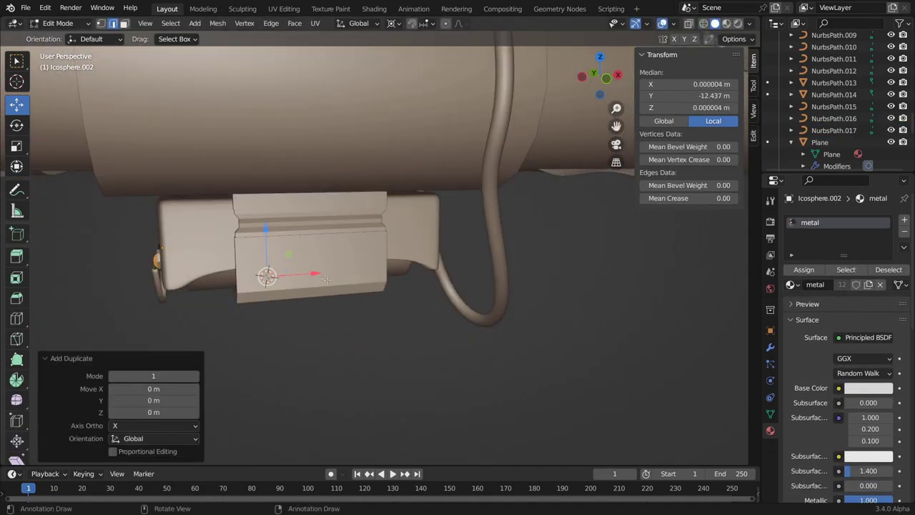
left_click(525, 249)
mouse_move(525, 249)
middle_mouse_down()
mouse_move(283, 270)
mouse_move(368, 297)
middle_mouse_up()
left_click(266, 270)
key("Tab")
Save a copy of the file as bomba1.blend.
left_click(367, 297)
left_click(180, 23)
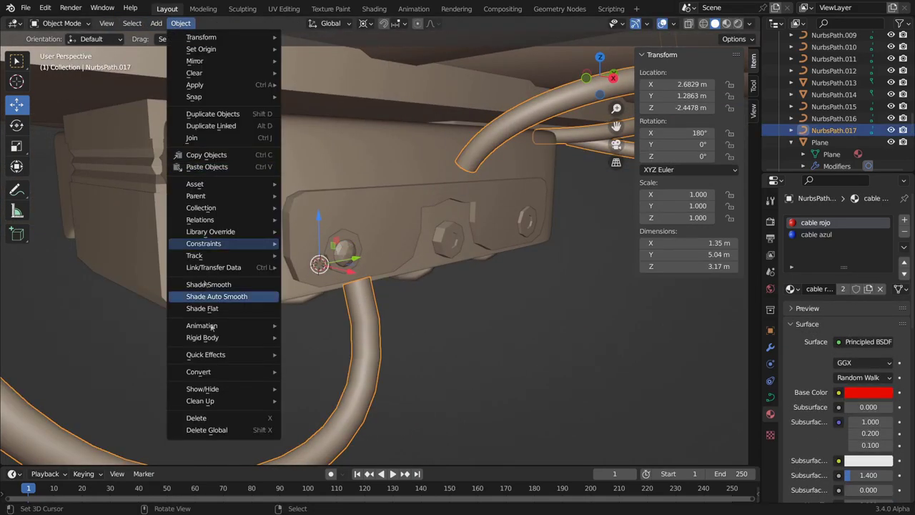
left_click(25, 8)
left_click(53, 100)
key("Return")
Convert the cable to a mesh and inset and extrude its end into a tip.
left_click(180, 23)
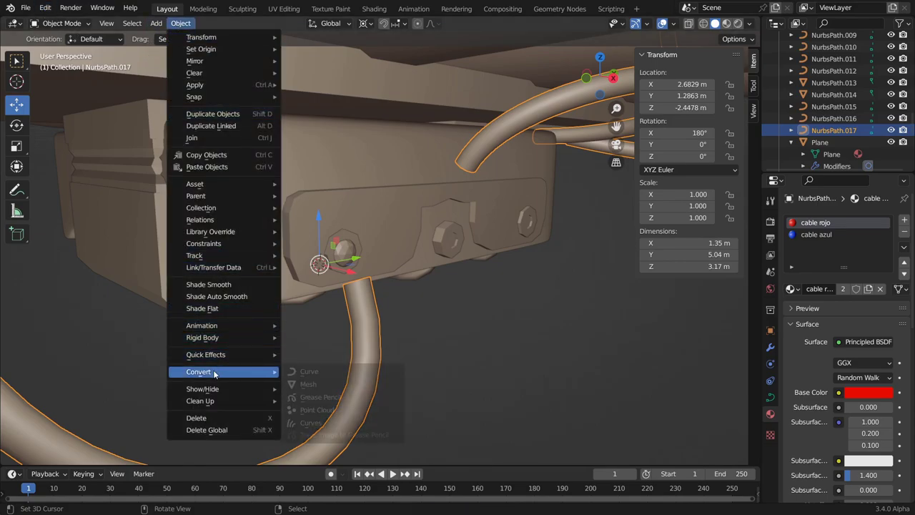
left_click(308, 383)
key("Tab")
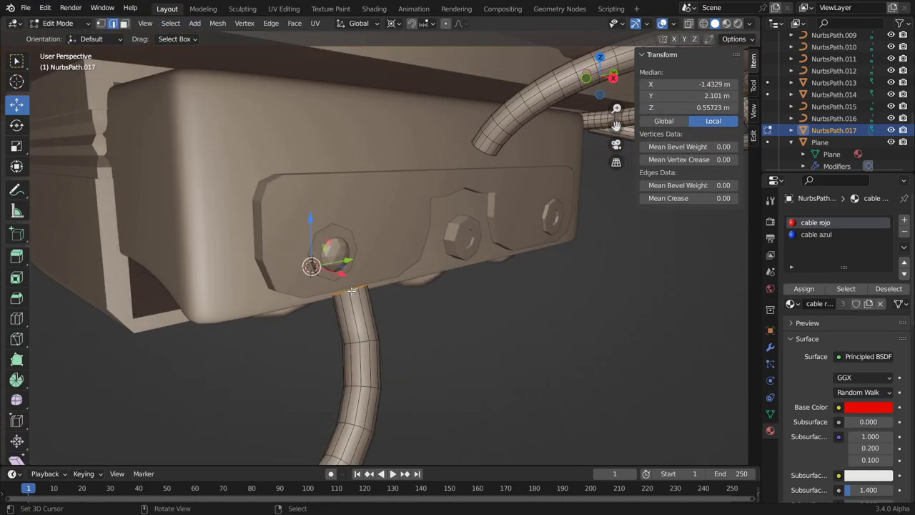
key("KP_Decimal")
scroll(334, 188, "down", 4)
middle_click_drag(343, 215, 334, 187)
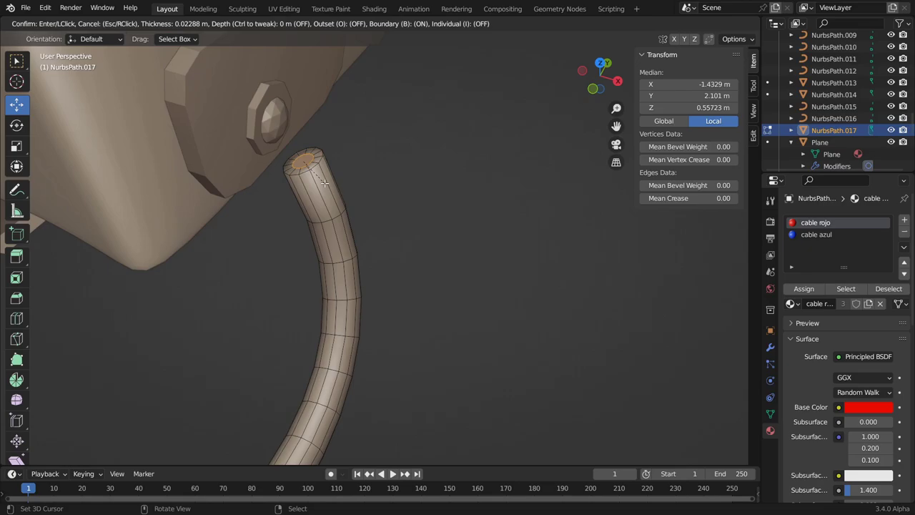
left_click(326, 184)
key("KP_Decimal")
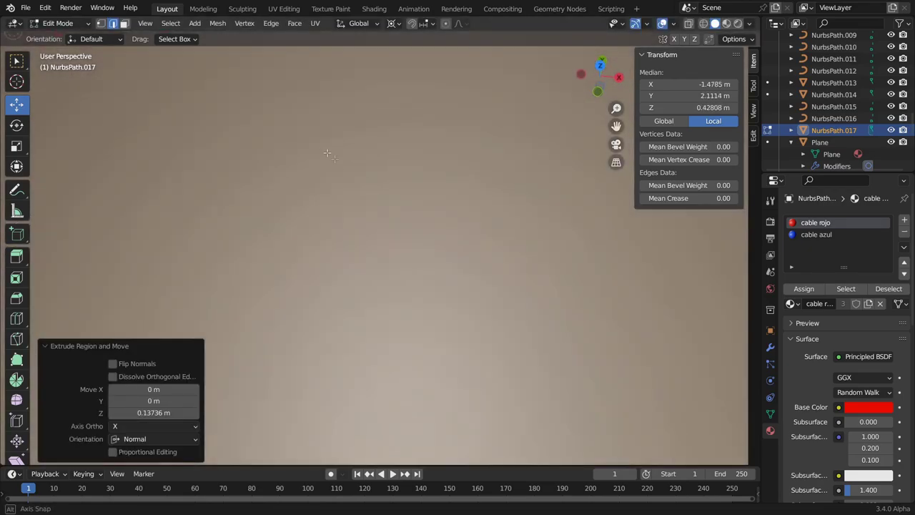
middle_click_drag(295, 148, 336, 180)
scroll(336, 180, "down", 3)
left_click(266, 210)
key("Tab")
Move cable NurbsPath.017's end control points so it hooks up below a terminal nut.
left_click(255, 177)
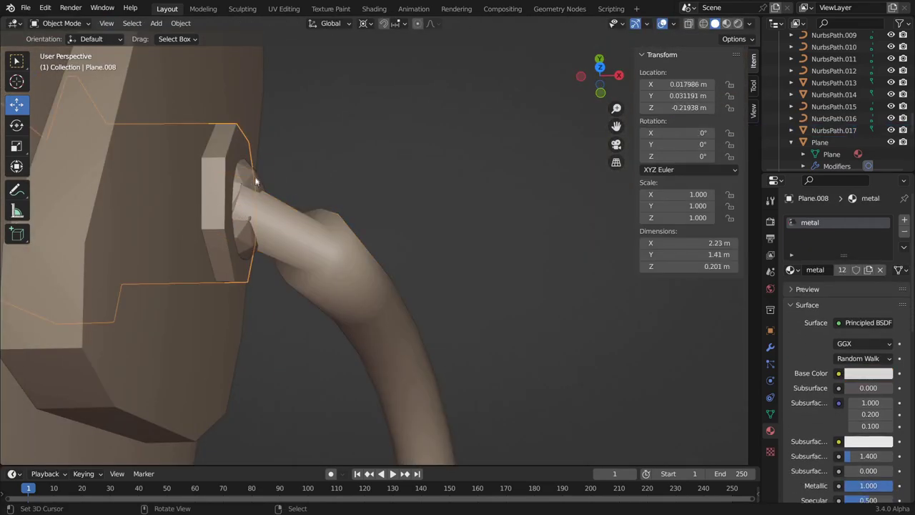
scroll(286, 222, "down", 5)
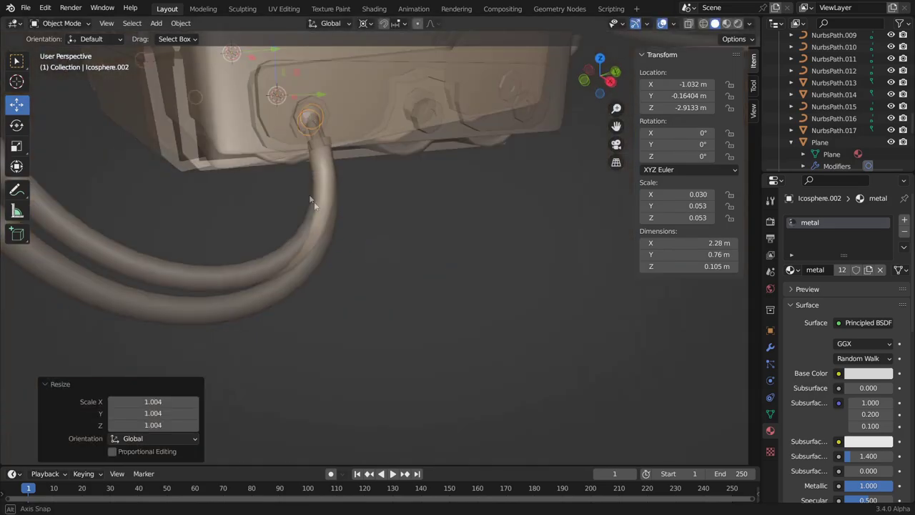
middle_click_drag(311, 198, 345, 141)
left_click(371, 196)
key("Tab")
middle_click_drag(370, 196, 397, 190)
key("Tab")
key("Tab")
key("Tab")
key("Tab")
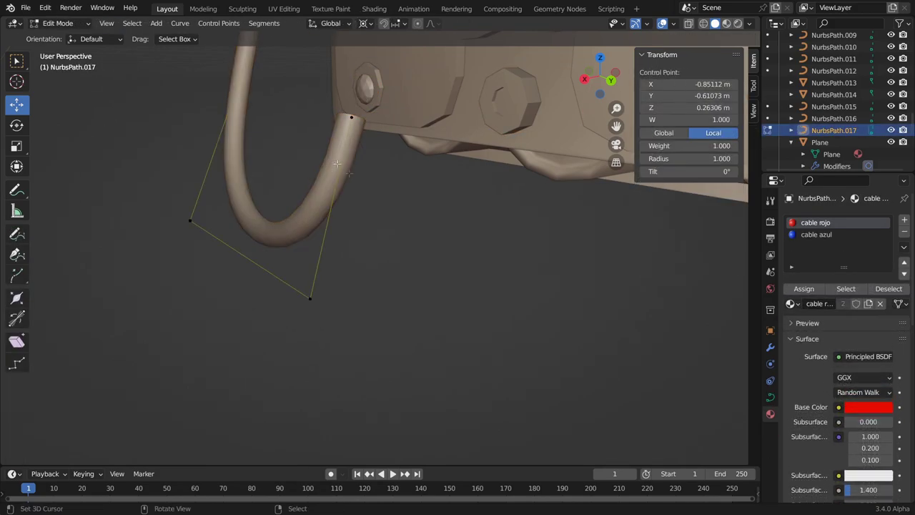
middle_click_drag(398, 195, 336, 301)
left_click(344, 328)
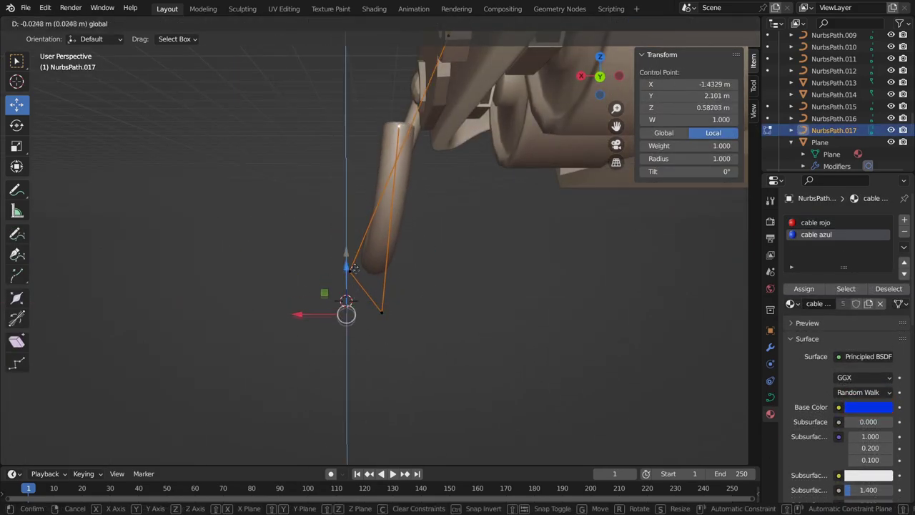
left_click(354, 268)
middle_click_drag(467, 272, 265, 258)
key("Tab")
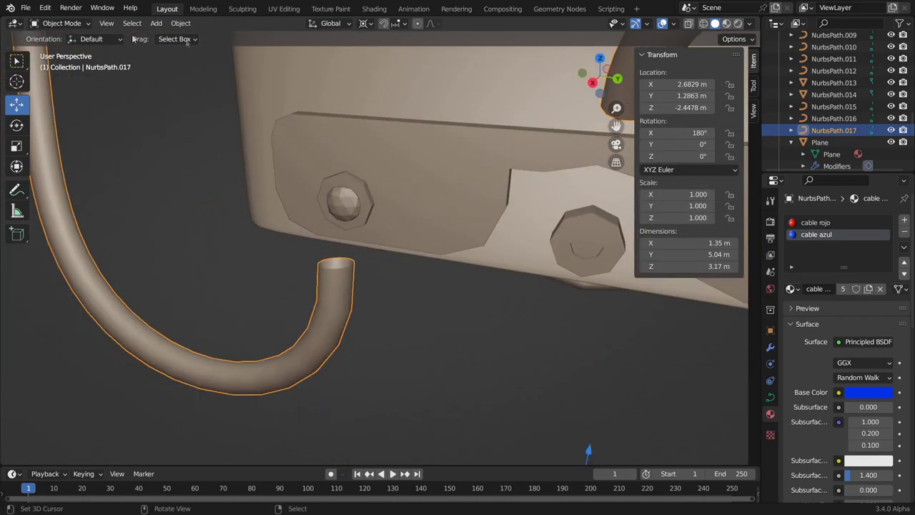
Convert the blue cable to a mesh, inset-extrude its top end, then undo back to the curve.
left_click(180, 23)
key("Tab")
left_click(175, 23)
left_click(308, 385)
key("Tab")
left_click(322, 283, "alt")
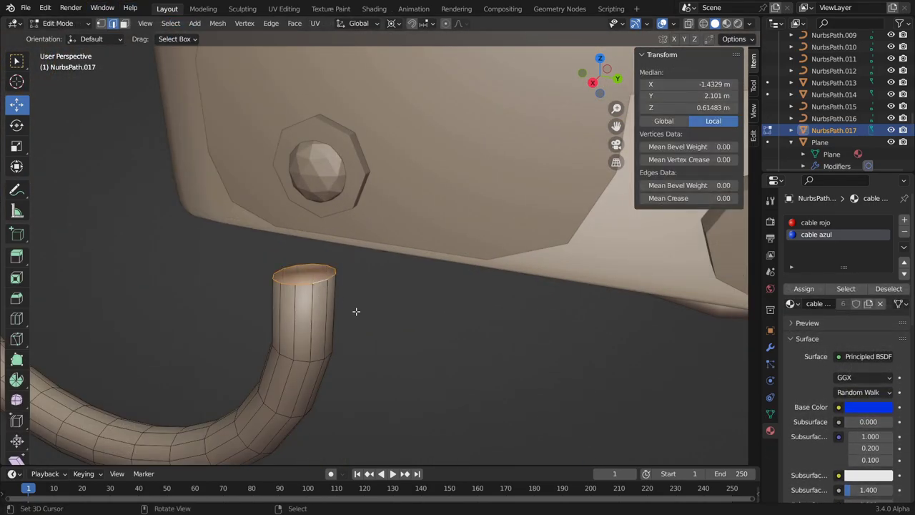
left_click(343, 304)
key("e")
left_click(325, 208)
middle_click_drag(325, 207, 321, 205)
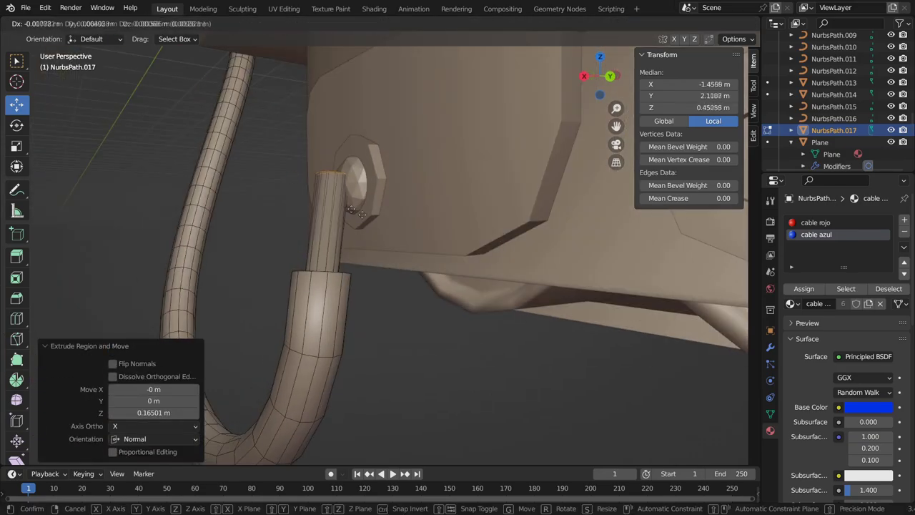
left_click(450, 238)
mouse_move(448, 238)
middle_mouse_down()
mouse_move(358, 224)
mouse_move(335, 297)
middle_mouse_up()
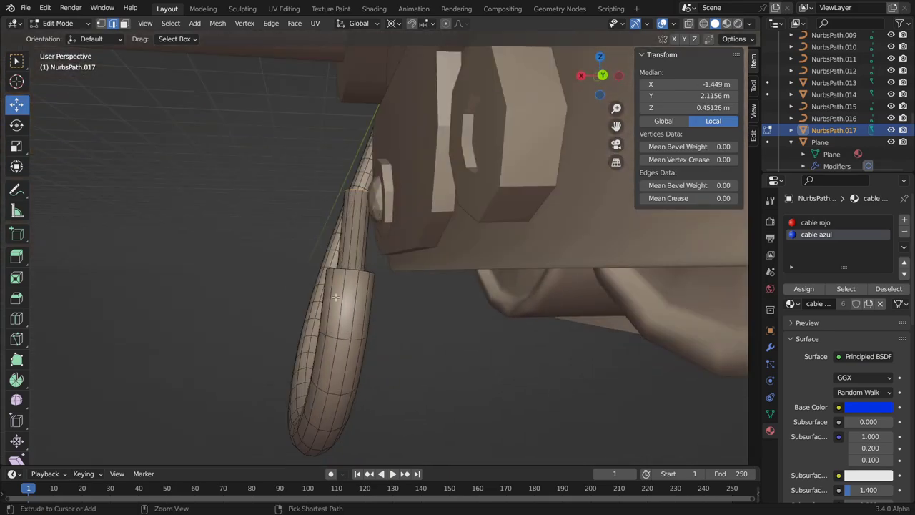
key("ctrl+z")
Reposition one of the cable curve's control points.
left_click(351, 272)
mouse_move(351, 271)
middle_mouse_down()
mouse_move(388, 286)
mouse_move(300, 178)
middle_mouse_up()
key("g")
left_click(388, 286)
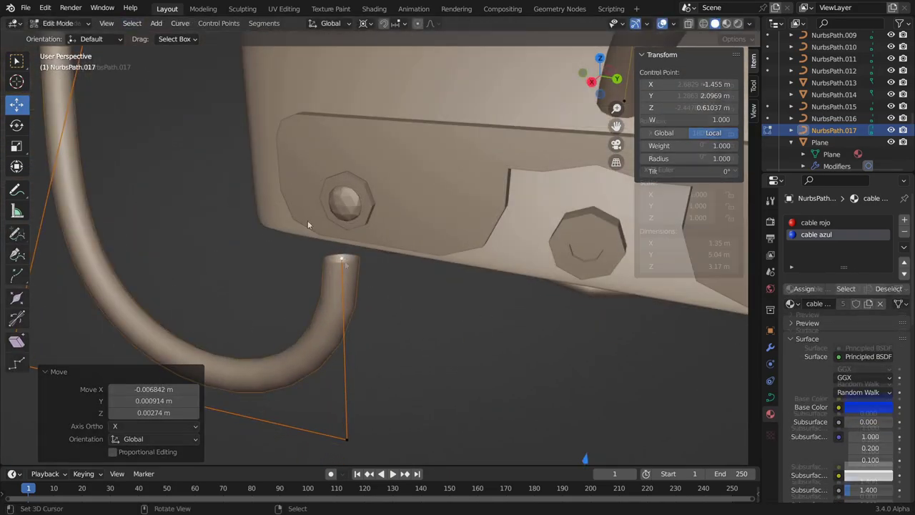
key("Tab")
Convert the cable to a mesh again and inset-extrude its top end loop into a tip.
left_click(181, 23)
left_click(303, 373)
left_click(180, 23)
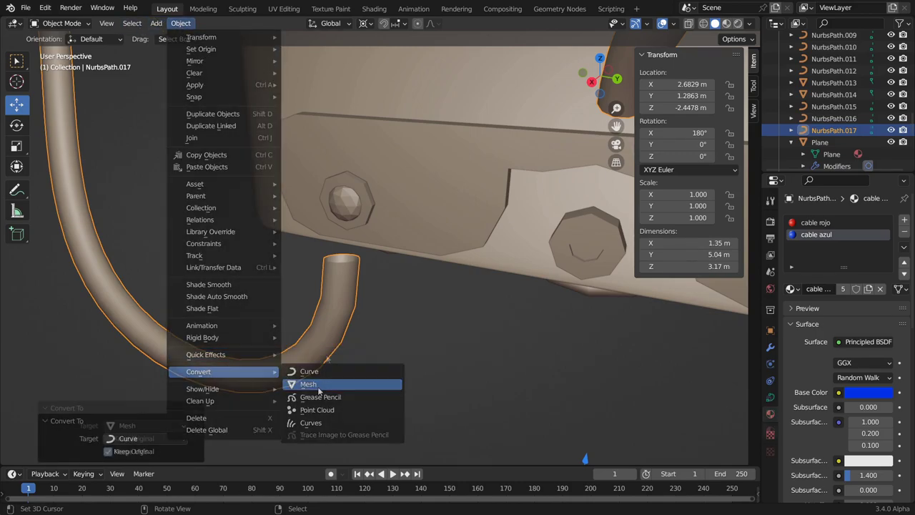
left_click(308, 384)
key("Tab")
left_click(333, 266, "alt")
key("i")
left_click(349, 286)
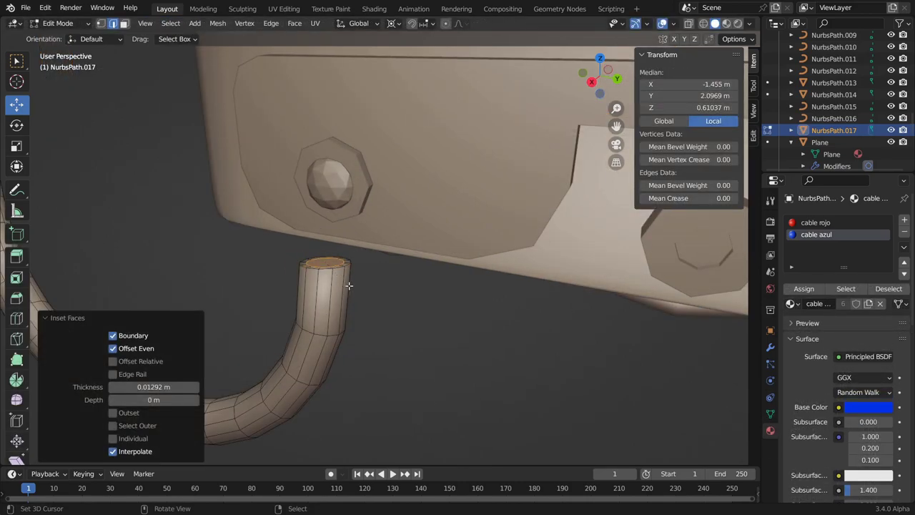
key("ctrl+z")
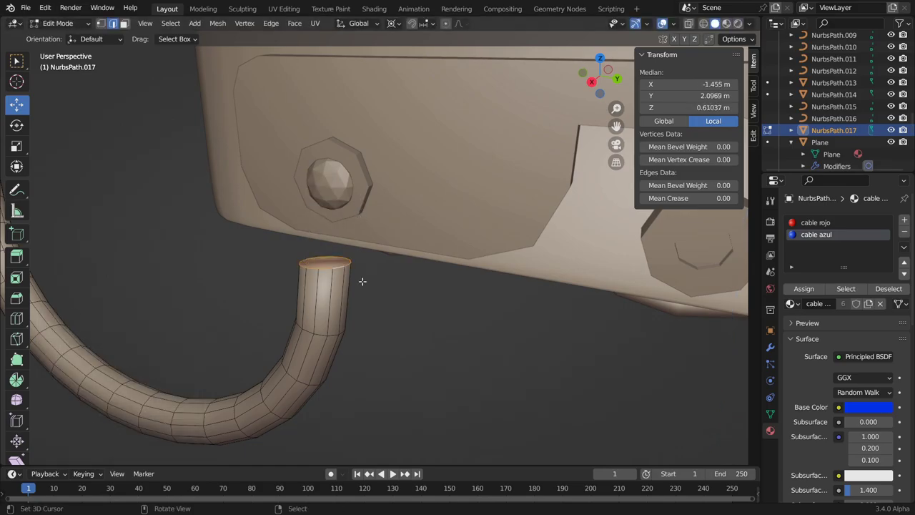
left_click(363, 168)
mouse_move(362, 169)
middle_mouse_down()
mouse_move(337, 214)
mouse_move(523, 292)
mouse_move(332, 188)
mouse_move(316, 255)
middle_mouse_up()
left_click(369, 216)
Inset and extrude the upper cable's end loop, adjusting its rotation.
key("Tab")
key("Tab")
left_click(397, 136, "alt")
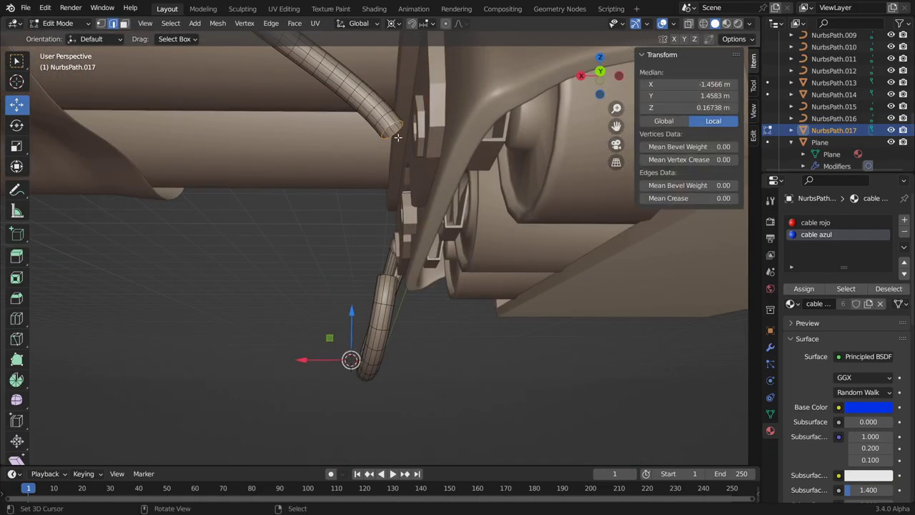
left_click(410, 170)
middle_click_drag(411, 170, 420, 199)
left_click(424, 210)
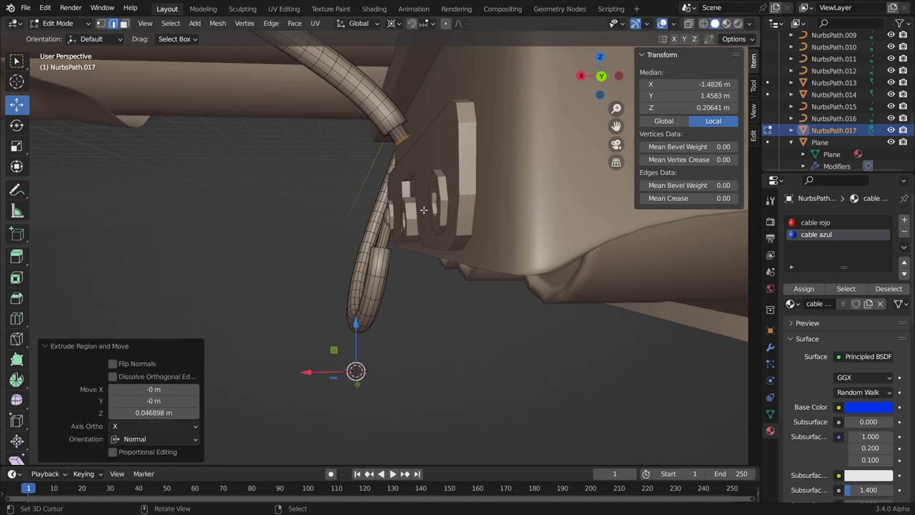
left_click(426, 219)
key("period")
left_click(451, 202)
key("ctrl+z")
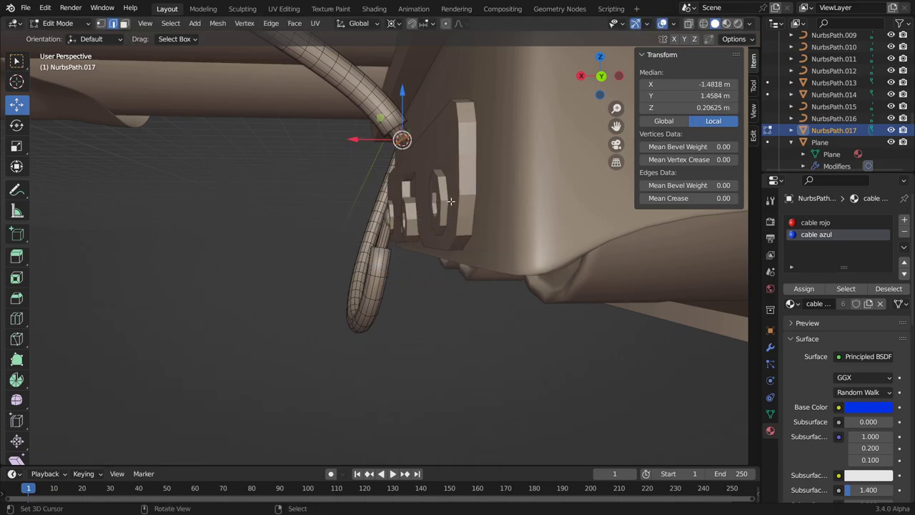
left_click(440, 218)
mouse_move(441, 218)
middle_mouse_down()
mouse_move(427, 237)
mouse_move(441, 225)
middle_mouse_up()
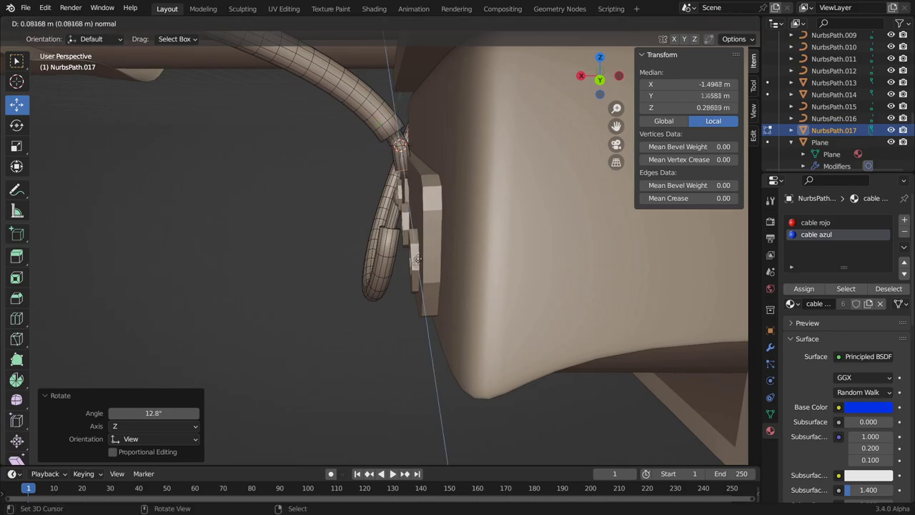
Extend the upper cable end and move its tip onto the terminal nut.
left_click(406, 296)
mouse_move(406, 296)
middle_mouse_down()
mouse_move(462, 215)
mouse_move(415, 122)
mouse_move(409, 136)
mouse_move(444, 172)
middle_mouse_up()
left_click(432, 233)
left_click(409, 137, "alt")
left_click(405, 152)
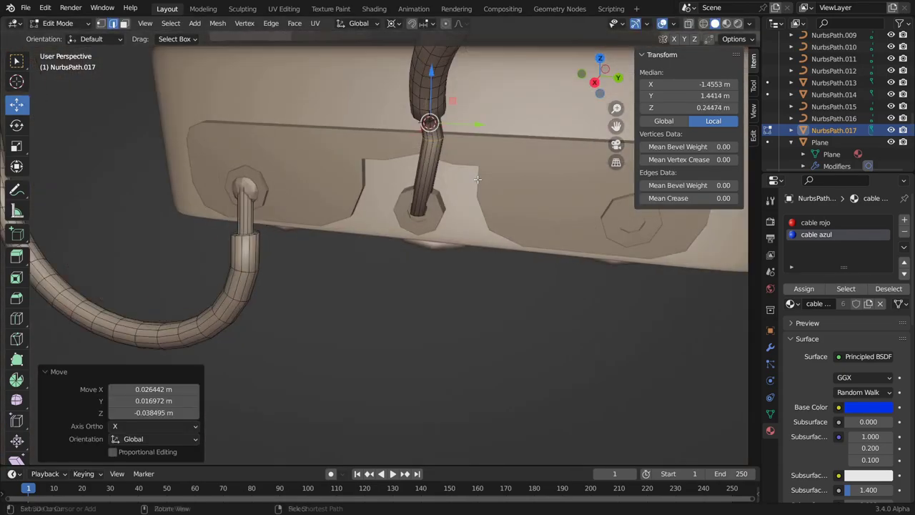
left_click(429, 123, "alt")
key("Tab")
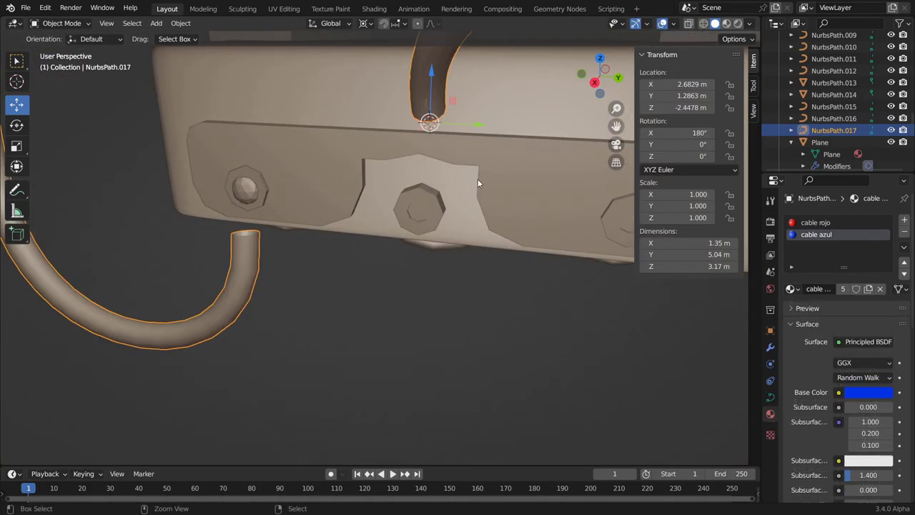
Extend the cable curve with a new control point moved toward the terminal.
middle_click_drag(478, 178, 399, 156)
left_click(416, 89)
key("Tab")
middle_click_drag(417, 94, 391, 125)
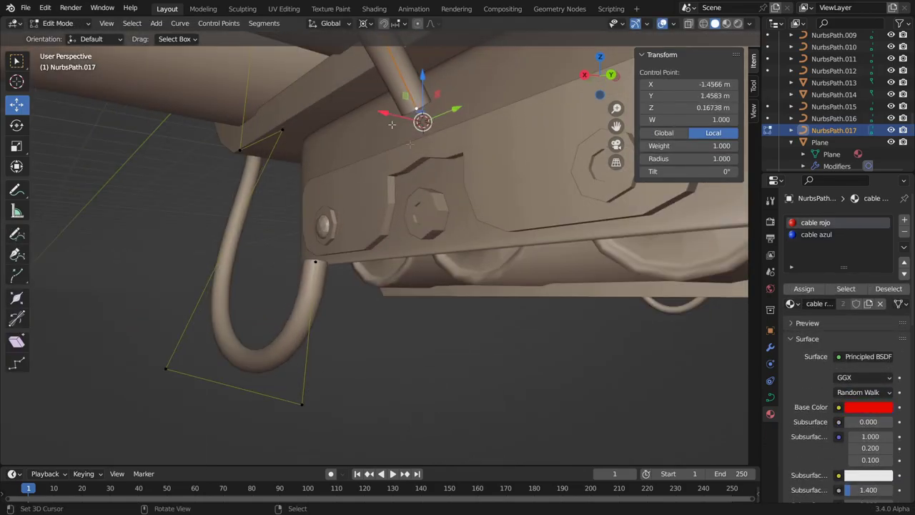
left_click(397, 175)
middle_click_drag(396, 175, 590, 244)
mouse_move(466, 230)
middle_mouse_down()
mouse_move(245, 188)
mouse_move(322, 236)
mouse_move(438, 274)
mouse_move(394, 305)
middle_mouse_up()
key("g")
left_click(422, 268)
key("Tab")
Convert the cable to a mesh and inset the ring at its open end.
key("Tab")
key("Tab")
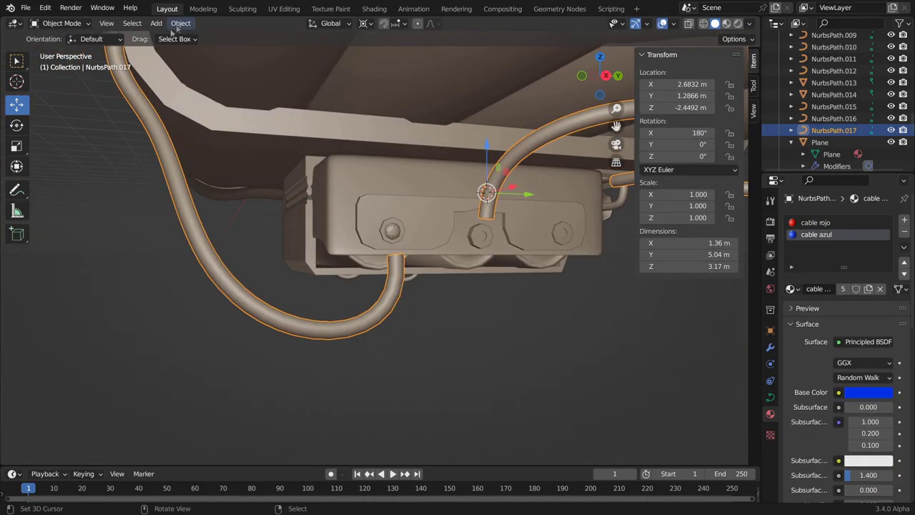
left_click(180, 23)
left_click(314, 373)
key("Tab")
scroll(397, 232, "up", 5)
scroll(398, 232, "down", 2)
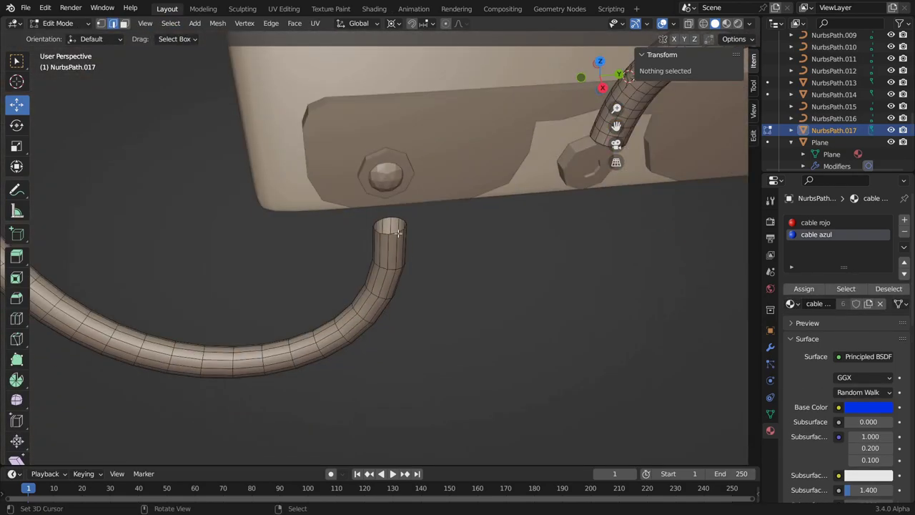
left_click(397, 232, "alt")
key("i")
left_click(415, 253)
Extrude the inset cable tip into a thin pin seated in the terminal.
left_click(415, 209)
middle_click_drag(415, 210, 373, 230)
left_click(283, 61)
mouse_move(282, 62)
middle_mouse_down()
mouse_move(525, 130)
mouse_move(476, 165)
middle_mouse_up()
left_click(534, 142)
left_click(455, 194)
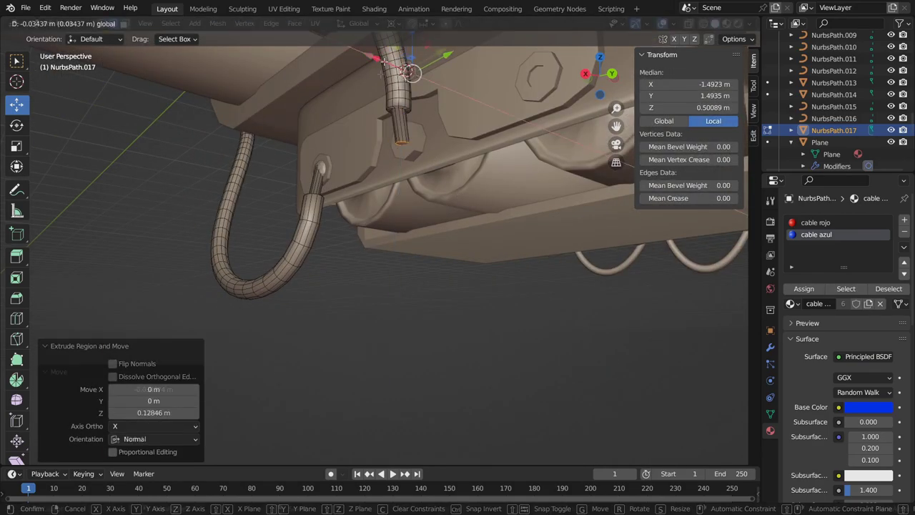
left_click(384, 63)
Duplicate a terminal ball in place.
key("Tab")
left_click(322, 168)
key("shift+d")
right_click(321, 168)
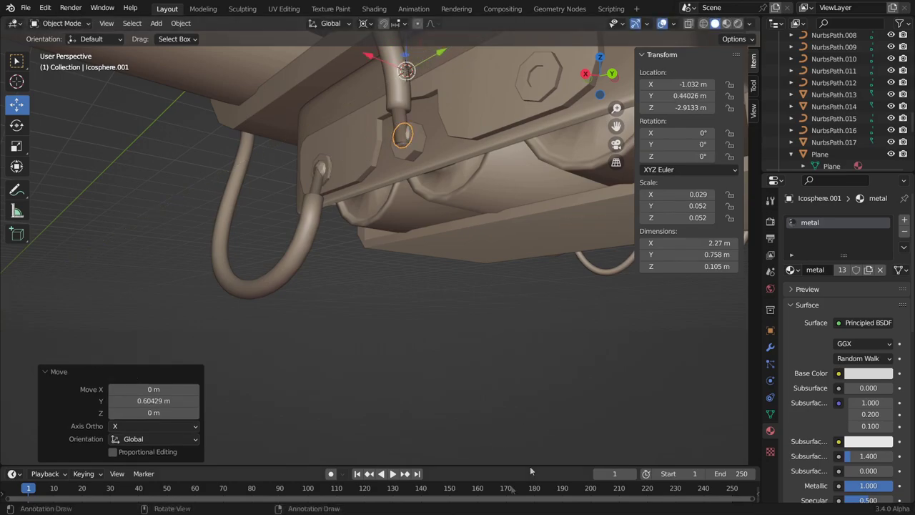
Snap the 3D cursor to the ball, set its origin to geometry, and scale it slightly.
scroll(417, 309, "down", 3)
scroll(416, 309, "up", 4)
key("shift+s")
left_click(448, 233)
left_click(180, 23)
left_click(322, 59)
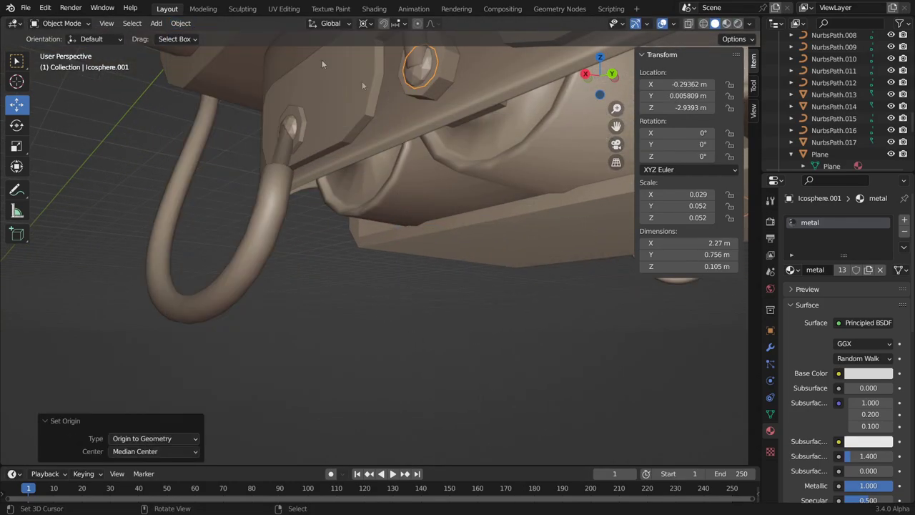
key("s")
left_click(405, 183)
key("shift+s")
left_click(430, 197)
key("s")
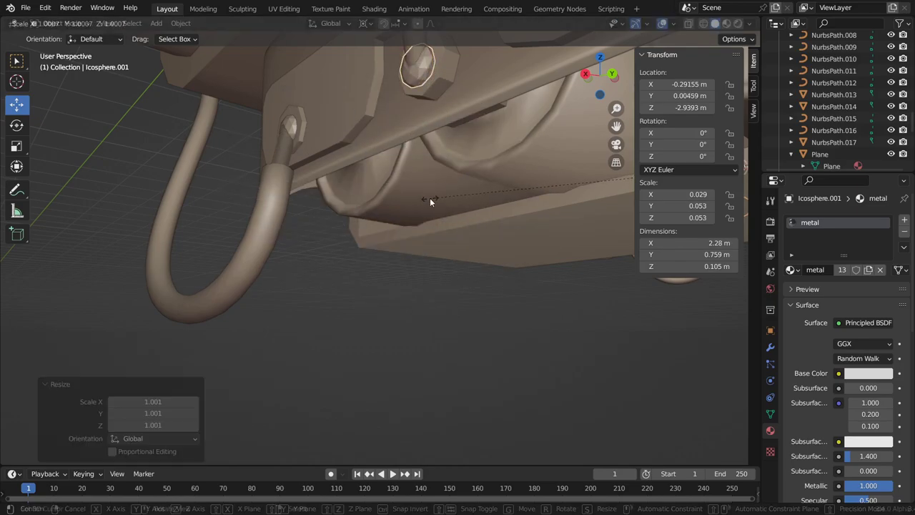
left_click(429, 205)
Select the middle terminal ball and try a linked selection of its mesh, undoing it.
mouse_move(429, 204)
middle_mouse_down()
mouse_move(396, 180)
mouse_move(435, 204)
mouse_move(419, 256)
mouse_move(356, 264)
mouse_move(375, 280)
middle_mouse_up()
left_click(770, 347)
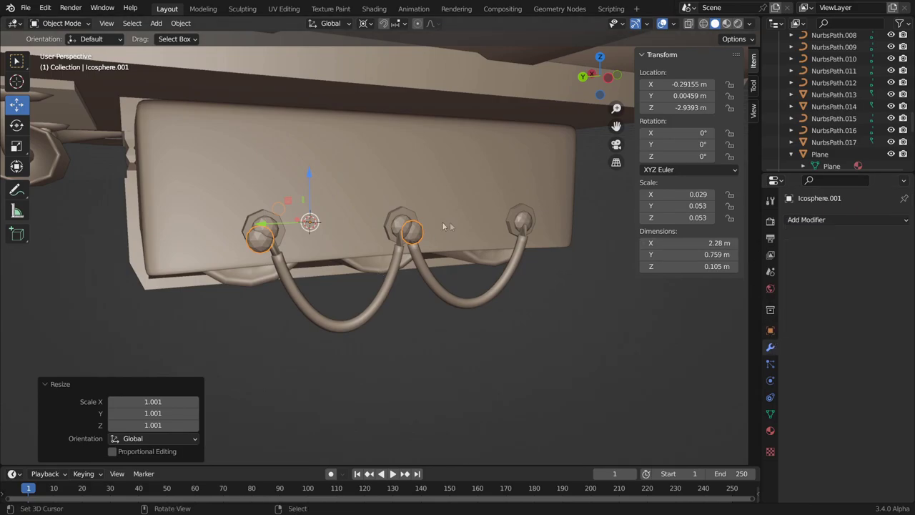
key("Tab")
key("l")
key("ctrl+z")
key("l")
key("ctrl+z")
mouse_move(261, 236)
middle_mouse_down()
mouse_move(445, 198)
mouse_move(375, 235)
middle_mouse_up()
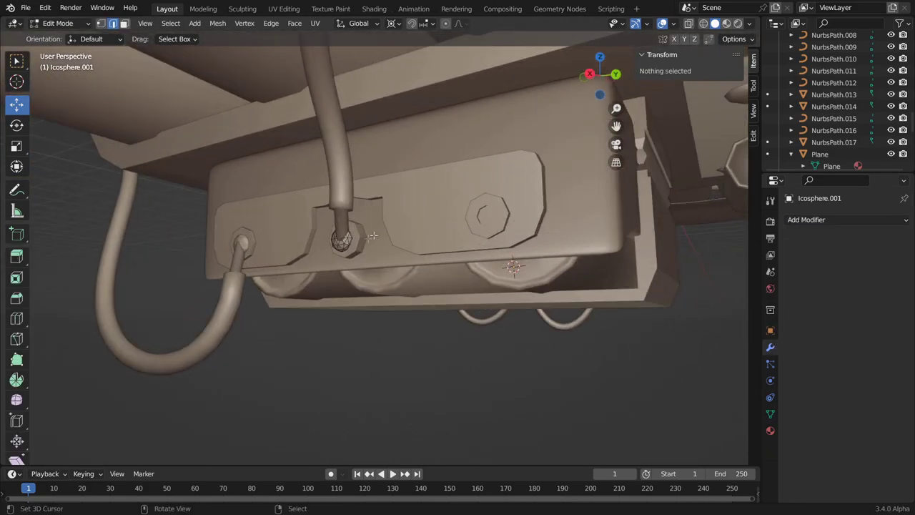
key("Tab")
Re-centre the terminal ball's origin on its geometry and rescale it.
left_click(364, 289)
left_click(181, 23)
left_click(329, 58)
key("s")
key("Escape")
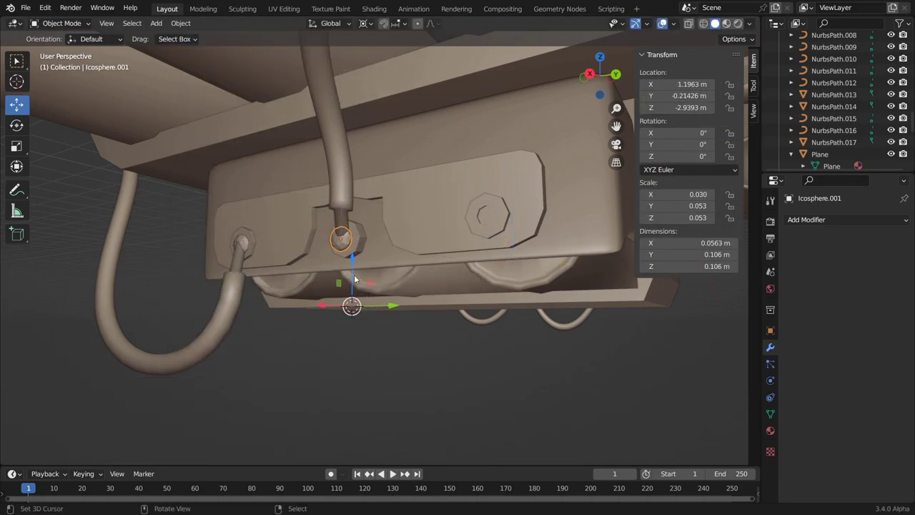
key("s")
left_click(367, 317)
Select the second cable and enter its Edit Mode.
mouse_move(373, 320)
middle_mouse_down()
mouse_move(457, 314)
mouse_move(391, 273)
mouse_move(388, 251)
mouse_move(326, 271)
mouse_move(394, 264)
middle_mouse_up()
left_click(471, 285)
left_click(334, 247)
key("Tab")
Inset and extrude the second cable's tip loop toward the capacitor fitting.
left_click(342, 254, "alt")
key("i")
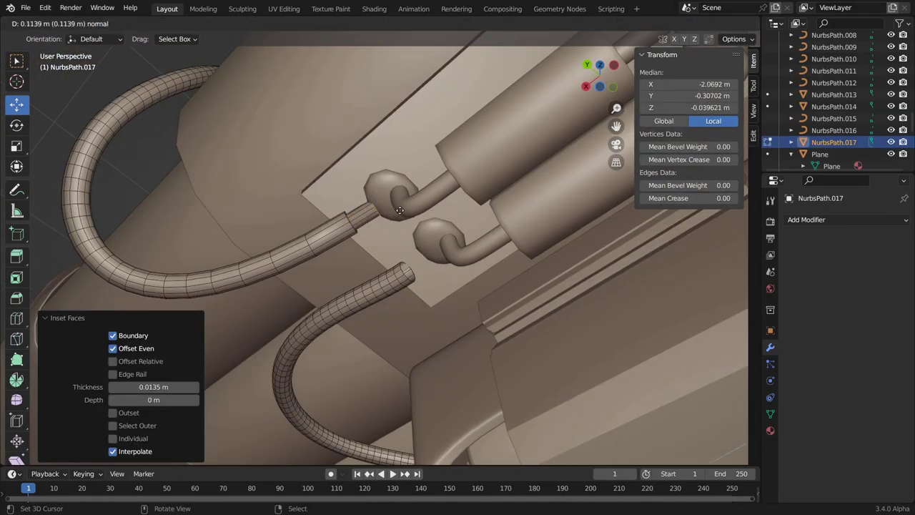
key("e")
left_click(395, 262)
key("ctrl+z")
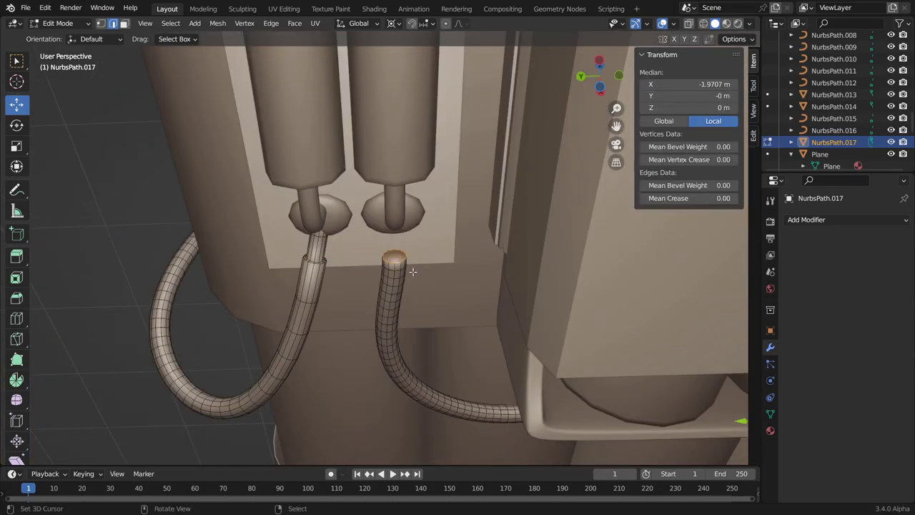
key("i")
key("e")
left_click(400, 236)
Move the extruded tip 0.082548 m up into the connector and leave Edit Mode.
mouse_move(400, 235)
middle_mouse_down()
mouse_move(305, 69)
mouse_move(325, 148)
middle_mouse_up()
right_click(328, 192)
middle_click_drag(328, 192, 325, 147)
key("ctrl+z")
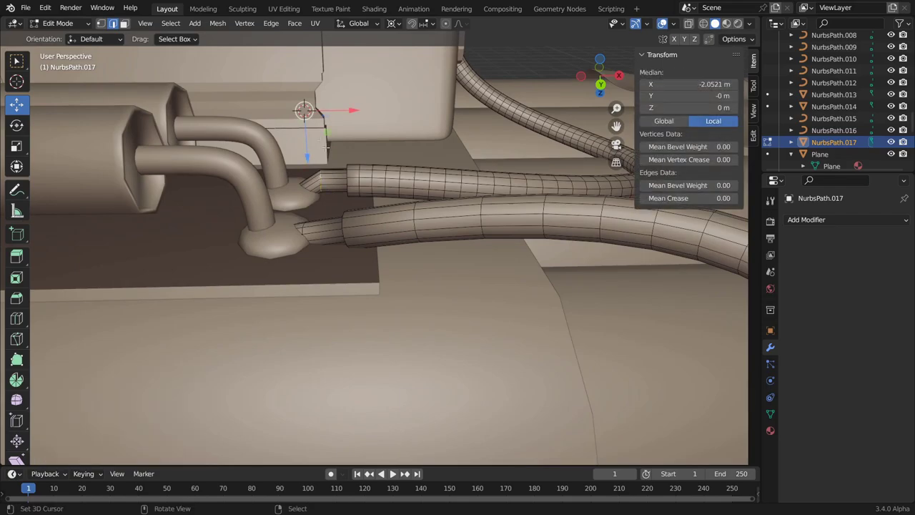
left_click(312, 159)
scroll(312, 160, "down", 5)
scroll(313, 160, "down", 4)
key("Tab")
mouse_move(312, 159)
middle_mouse_down()
mouse_move(479, 308)
mouse_move(333, 246)
mouse_move(368, 216)
middle_mouse_up()
Save the project as bomba1.blend.
left_click(25, 8)
left_click(43, 86)
mouse_move(238, 288)
middle_mouse_down()
mouse_move(347, 38)
mouse_move(227, 441)
mouse_move(649, 29)
middle_mouse_up()
Switch the viewport to Rendered shading and open the Cycles render settings.
left_click(739, 23)
left_click(770, 237)
left_click(857, 235)
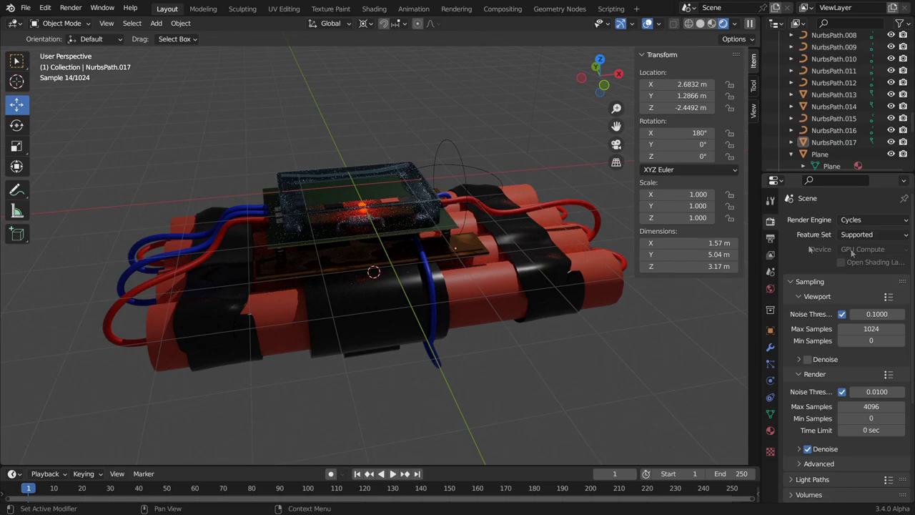
In Preferences > System, choose CUDA and enable the GeForce GTX 1050 Ti and CPU.
left_click(48, 7)
left_click(72, 177)
left_click(35, 81)
left_click(32, 67)
left_click(28, 201)
left_click(217, 49)
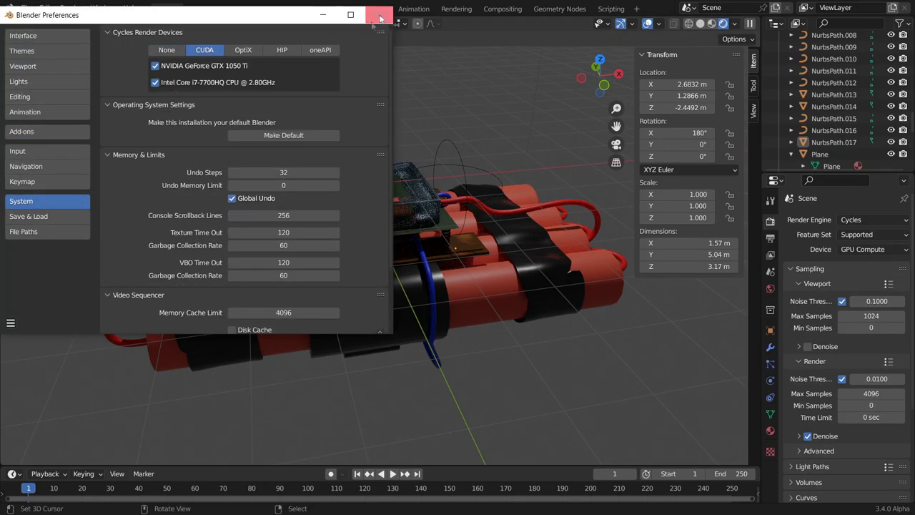
left_click(378, 14)
Orbit the rendered bomb and select the plate under the circuit board.
scroll(503, 281, "down", 3)
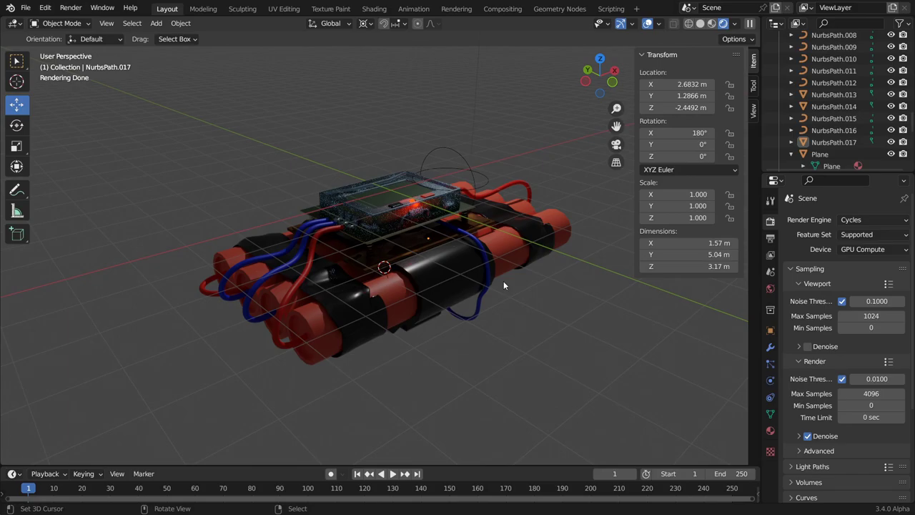
mouse_move(503, 286)
middle_mouse_down()
mouse_move(308, 229)
mouse_move(426, 276)
middle_mouse_up()
left_click(426, 276)
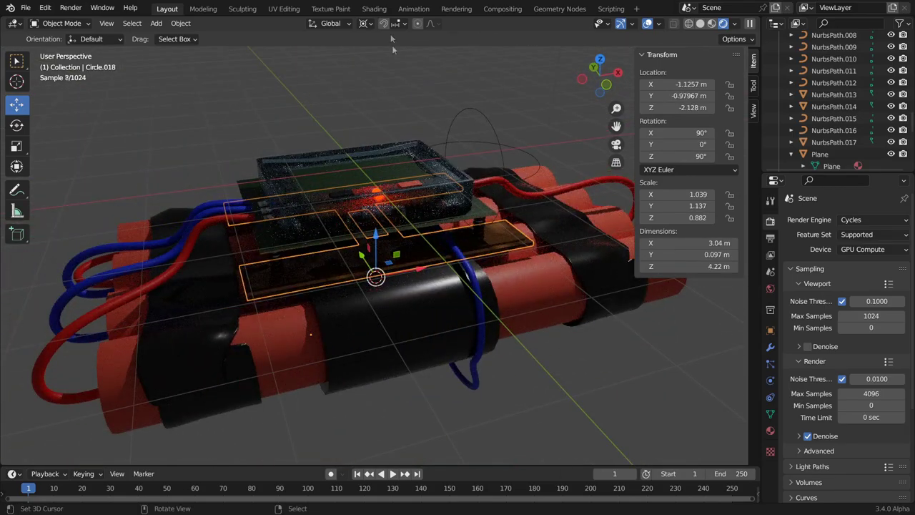
In the Shading workspace, select the Plane and move it away from the model.
left_click(374, 8)
middle_click_drag(486, 271, 543, 215)
left_click(731, 23)
middle_click_drag(541, 260, 536, 239)
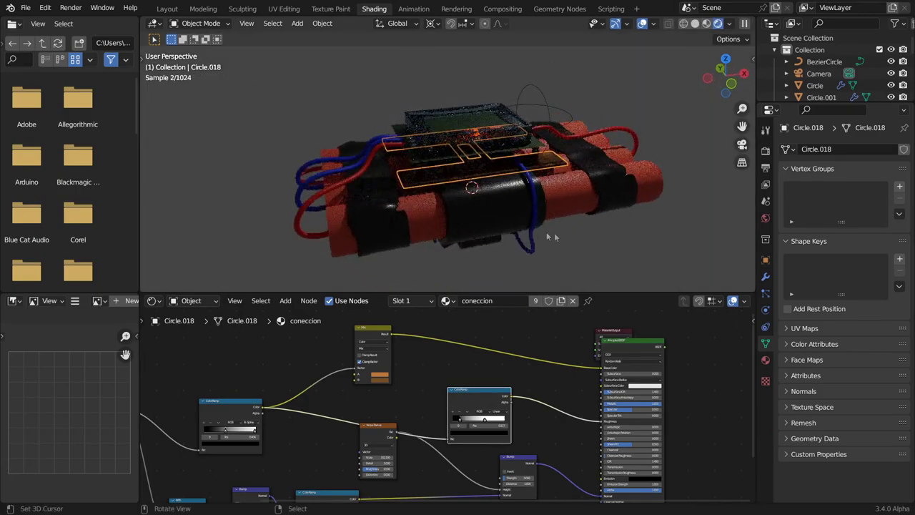
left_click(502, 126)
key("g")
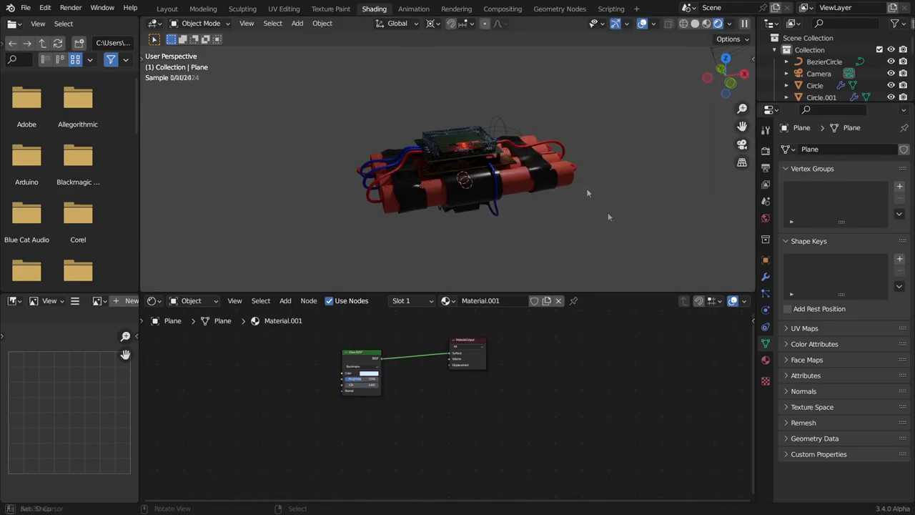
middle_click_drag(608, 216, 531, 194)
Raise the spot light's power to 1119.6 W and give it a warm orange colour.
left_click(531, 194)
middle_click_drag(596, 239, 658, 188)
mouse_move(595, 233)
middle_mouse_down()
mouse_move(570, 204)
mouse_move(586, 227)
middle_mouse_up()
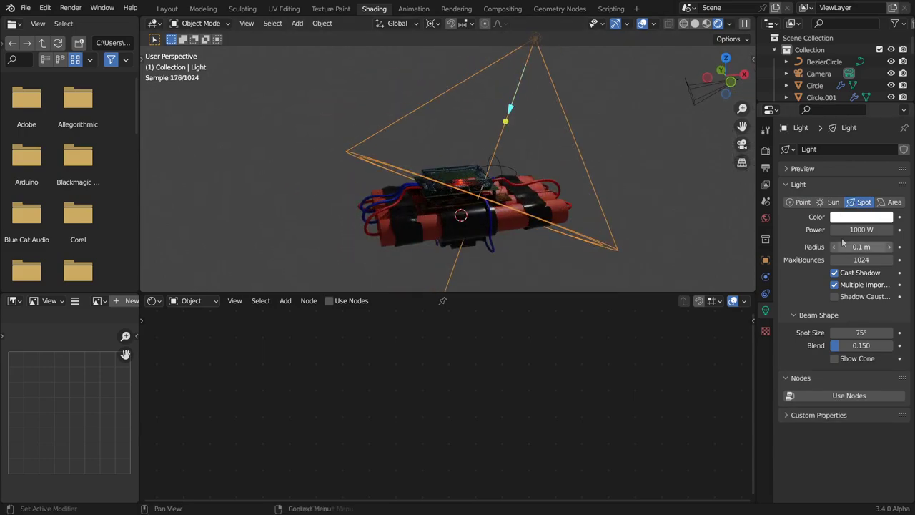
left_click_drag(861, 229, 879, 229)
left_click(862, 217)
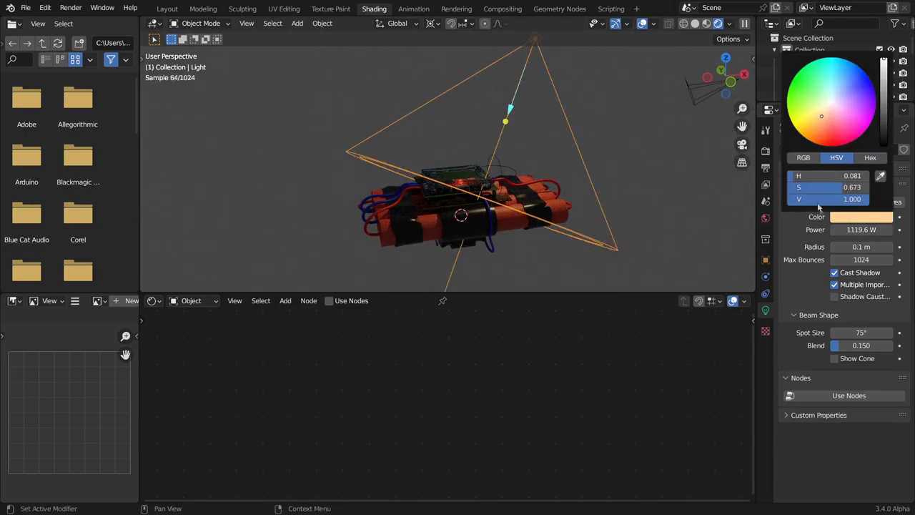
Select the three-cylinder Circle.010 and isolate it in Local View.
mouse_move(437, 211)
middle_mouse_down()
mouse_move(388, 174)
mouse_move(541, 221)
mouse_move(393, 236)
mouse_move(484, 149)
mouse_move(507, 166)
mouse_move(453, 198)
mouse_move(500, 235)
mouse_move(453, 172)
mouse_move(477, 109)
mouse_move(498, 286)
mouse_move(479, 214)
middle_mouse_up()
left_click(453, 198)
key("KP_Divide")
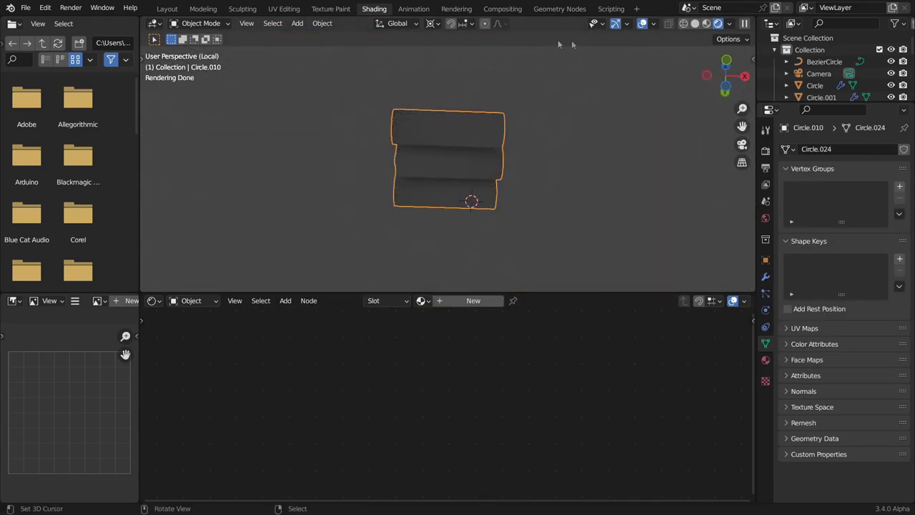
Show the three cylinders in Solid shading and leave window fullscreen.
left_click(694, 24)
mouse_move(543, 143)
middle_mouse_down()
mouse_move(526, 98)
mouse_move(472, 178)
mouse_move(524, 122)
middle_mouse_up()
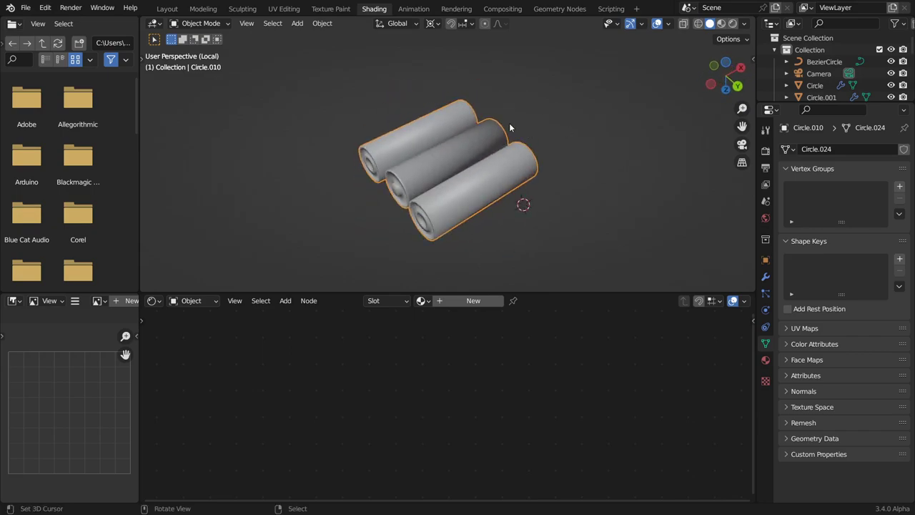
left_click(102, 8)
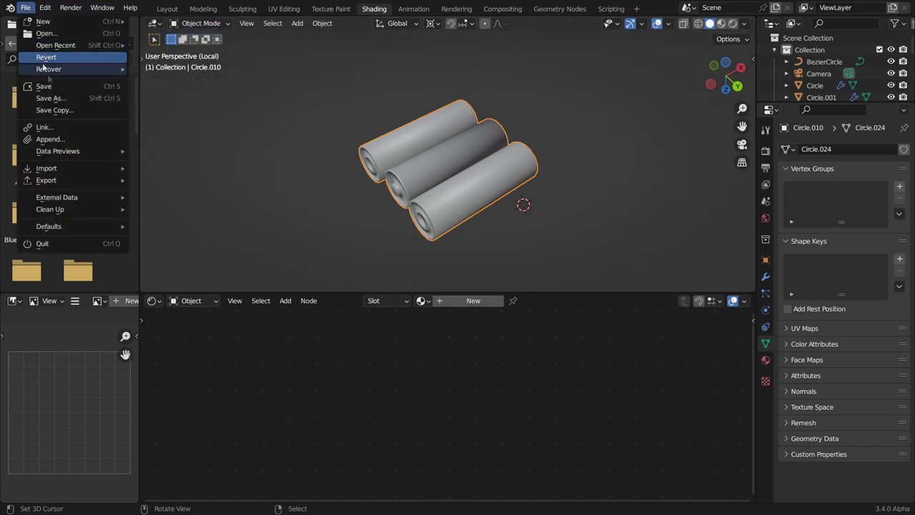
left_click(43, 83)
Save the Blender project and launch Google Chrome from the desktop.
left_click(102, 8)
left_click(135, 51)
key("super+d")
left_click(405, 502)
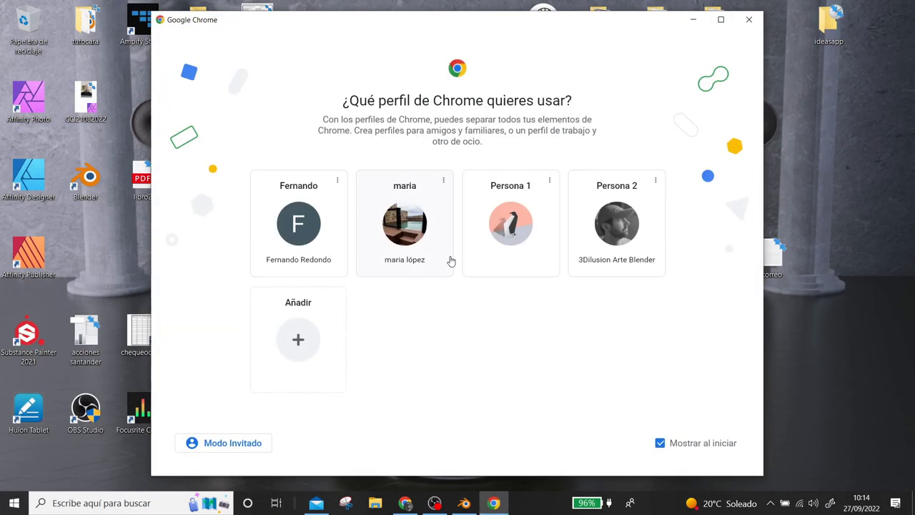
Choose a Chrome profile and open a new browser tab.
left_click(450, 260)
left_click(448, 14)
key("super+d")
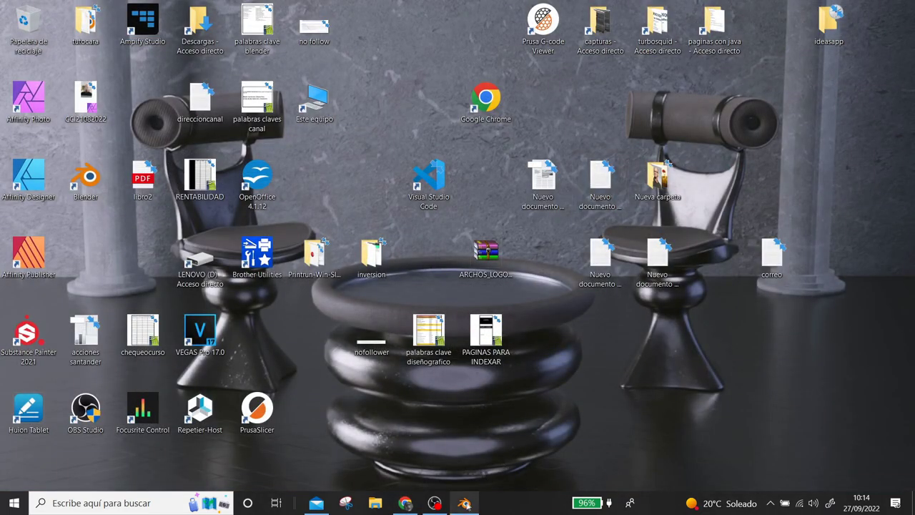
left_click(405, 503)
Search for 'ETIQUETAS PILAS' and show the image results.
left_click(399, 270)
type("ETAS PILAS")
key("Return")
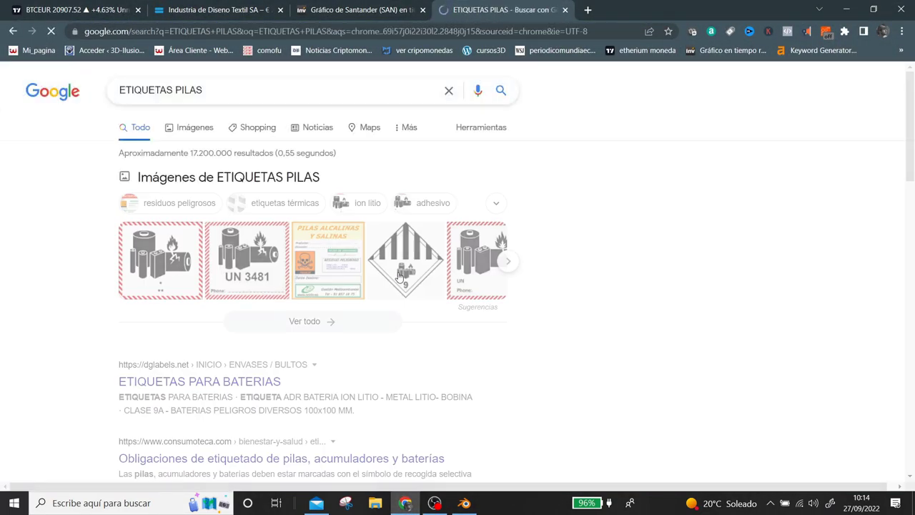
left_click(194, 127)
Scroll down through the battery label image results.
scroll(619, 217, "down", 3)
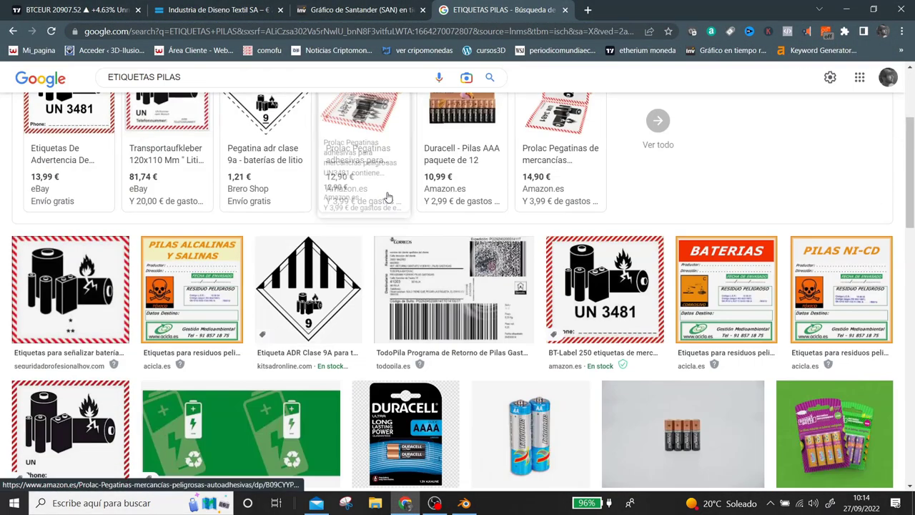
scroll(620, 218, "down", 2)
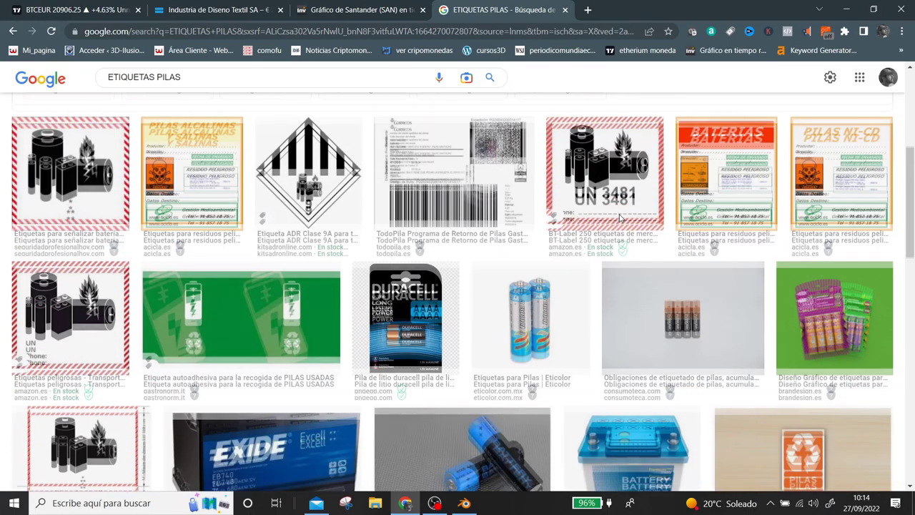
scroll(616, 222, "down", 3)
scroll(616, 222, "down", 3)
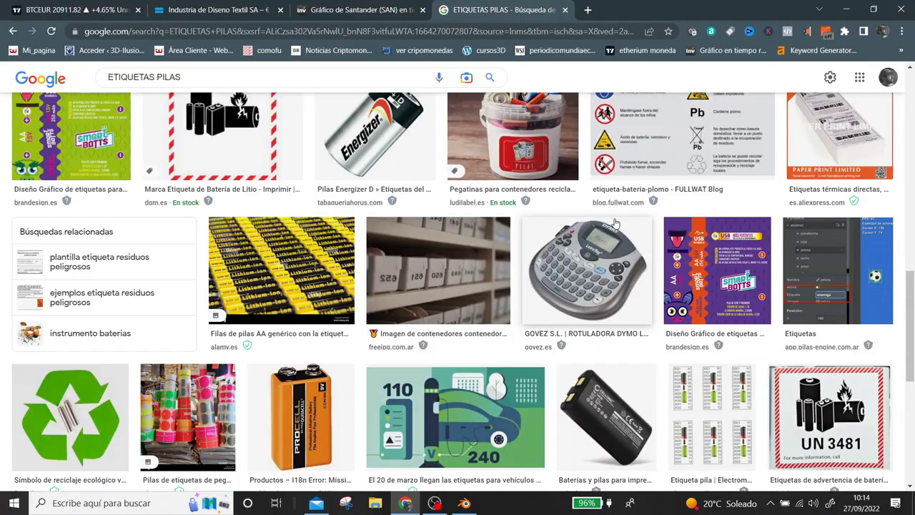
scroll(615, 223, "down", 5)
scroll(609, 229, "down", 4)
scroll(604, 233, "down", 3)
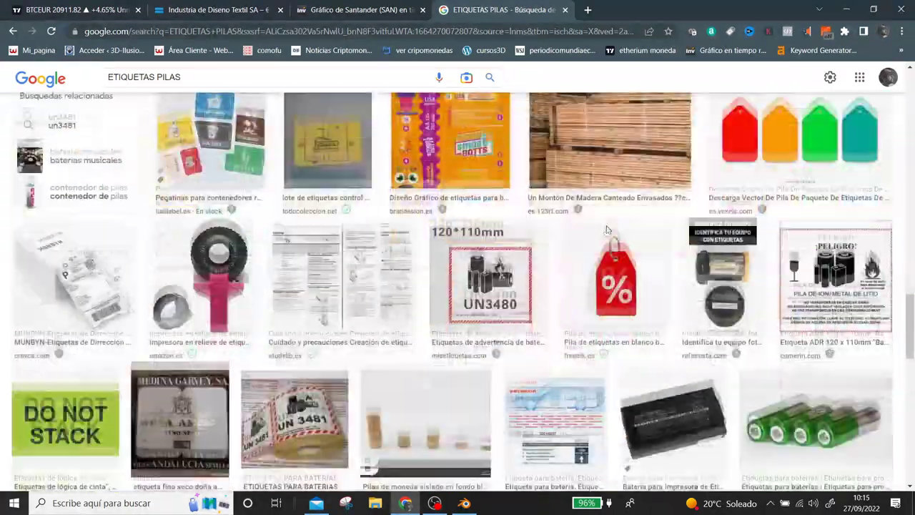
scroll(595, 241, "down", 3)
scroll(595, 241, "down", 3)
scroll(595, 241, "down", 4)
scroll(593, 242, "down", 4)
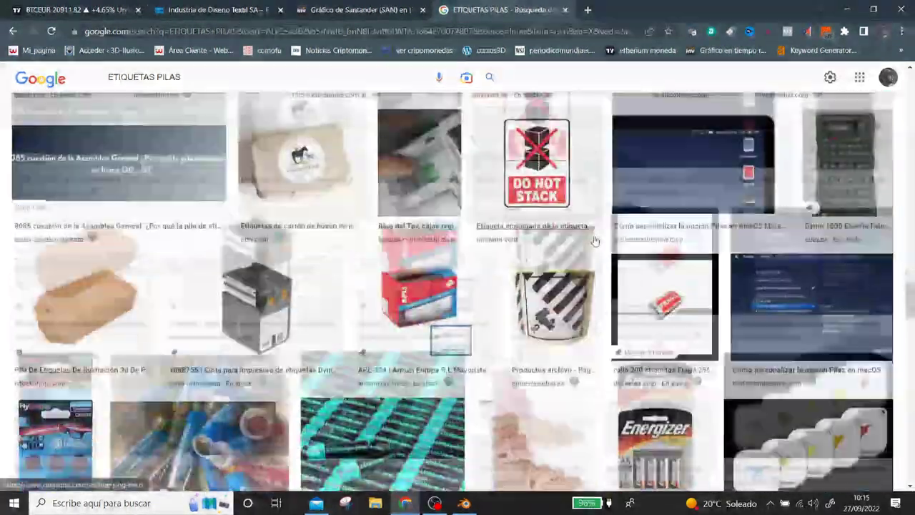
scroll(592, 241, "down", 3)
scroll(593, 241, "down", 2)
scroll(593, 241, "down", 4)
scroll(592, 243, "down", 1)
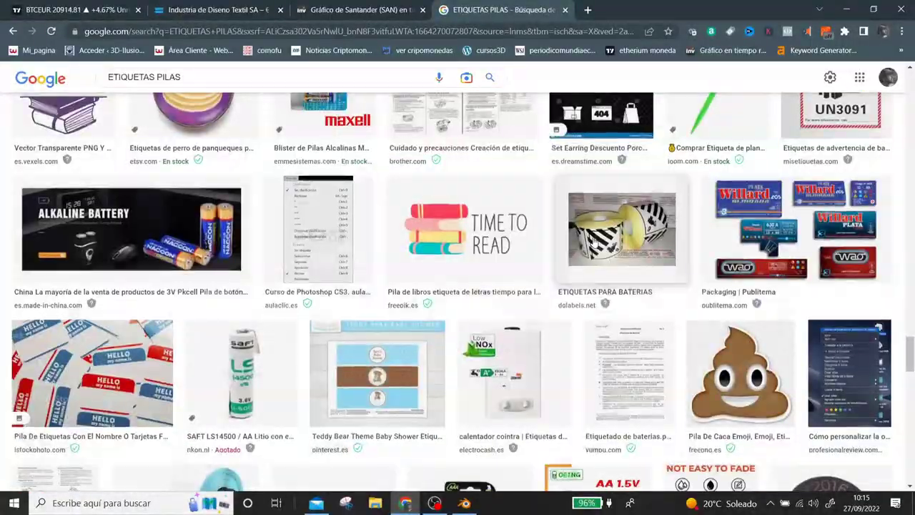
scroll(592, 243, "down", 3)
scroll(593, 243, "down", 3)
scroll(590, 247, "down", 3)
scroll(586, 250, "down", 3)
scroll(581, 256, "down", 3)
scroll(581, 255, "down", 3)
scroll(581, 256, "down", 3)
scroll(583, 255, "down", 3)
scroll(582, 256, "down", 3)
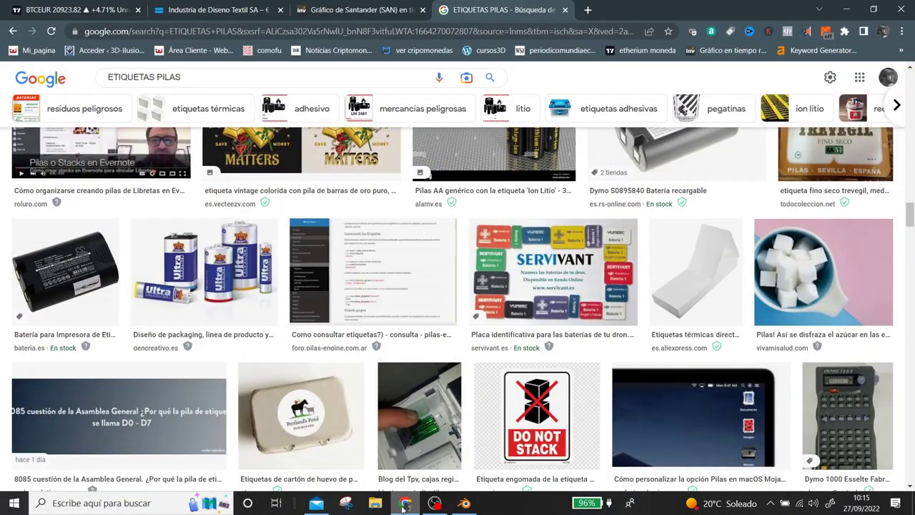
Back in Blender, give the batteries a new green PILAS material, previewed in Rendered shading.
left_click(403, 508)
left_click(465, 502)
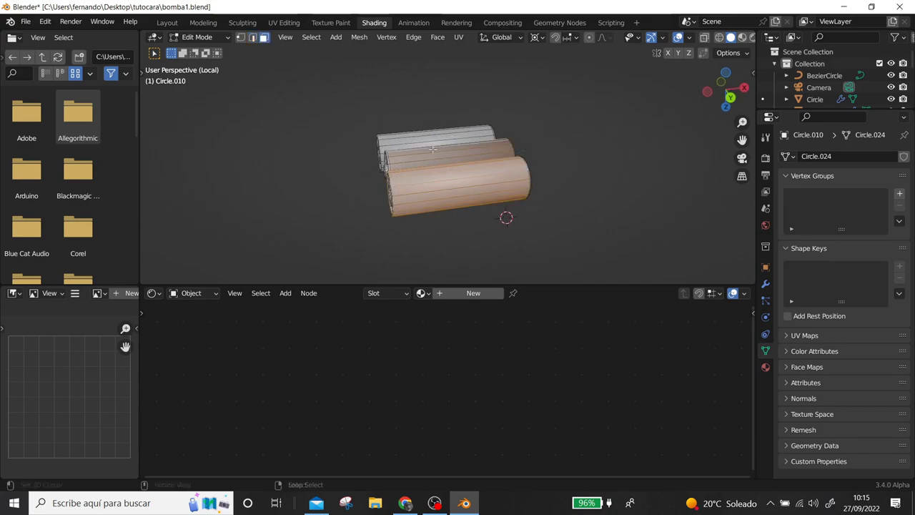
key("ctrl+Tab")
left_click(821, 223)
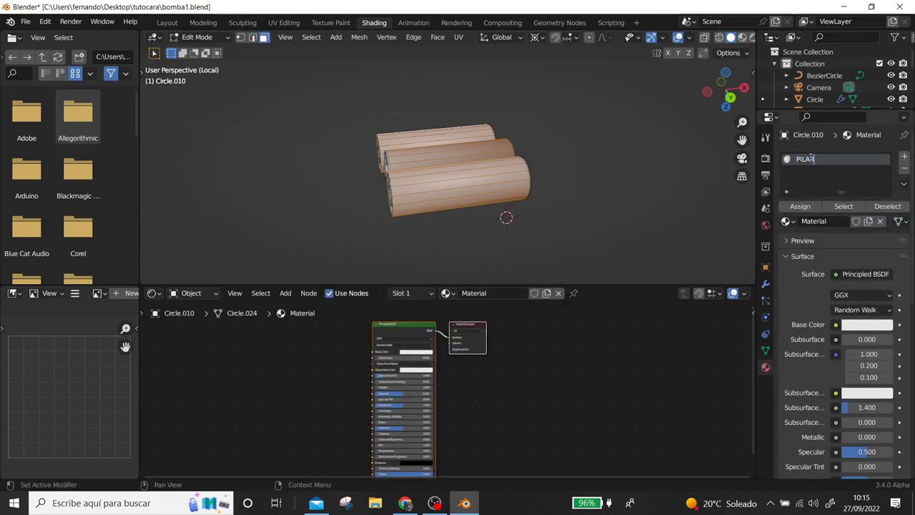
left_click(850, 325)
left_click(797, 168)
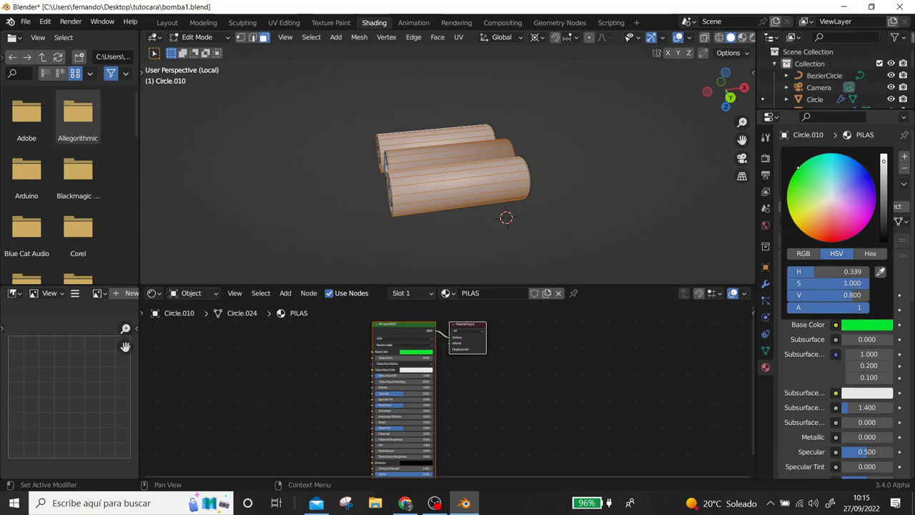
left_click(752, 37)
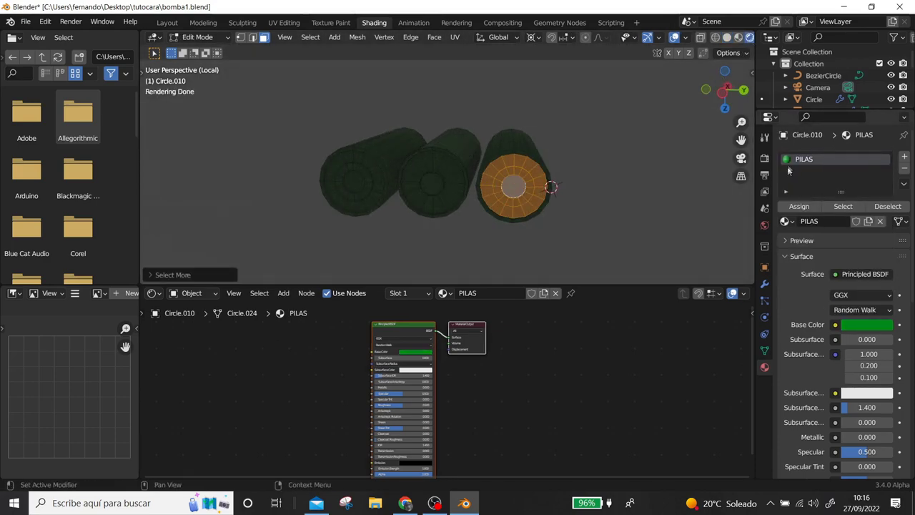
Add a second slot with the metal material and select the battery end caps.
left_click(904, 158)
left_click(786, 241)
left_click(678, 350)
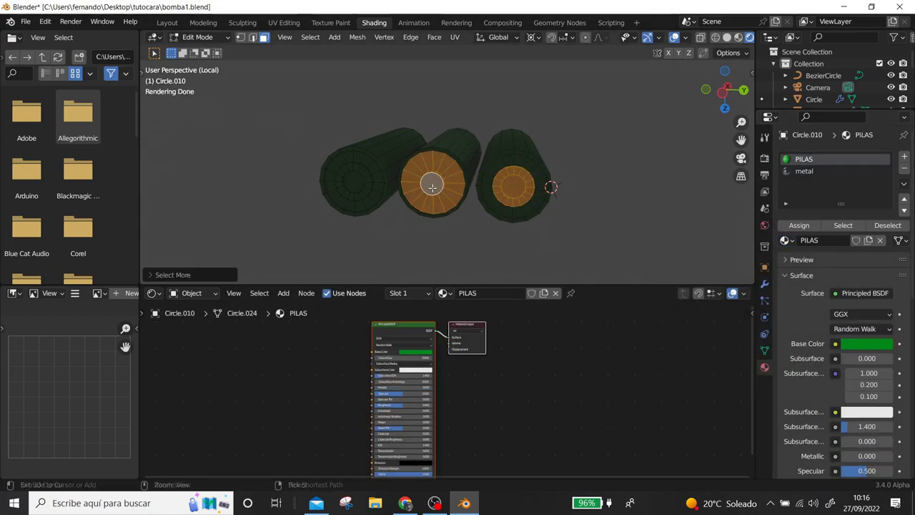
left_click(366, 181)
key("ctrl+KP_Add")
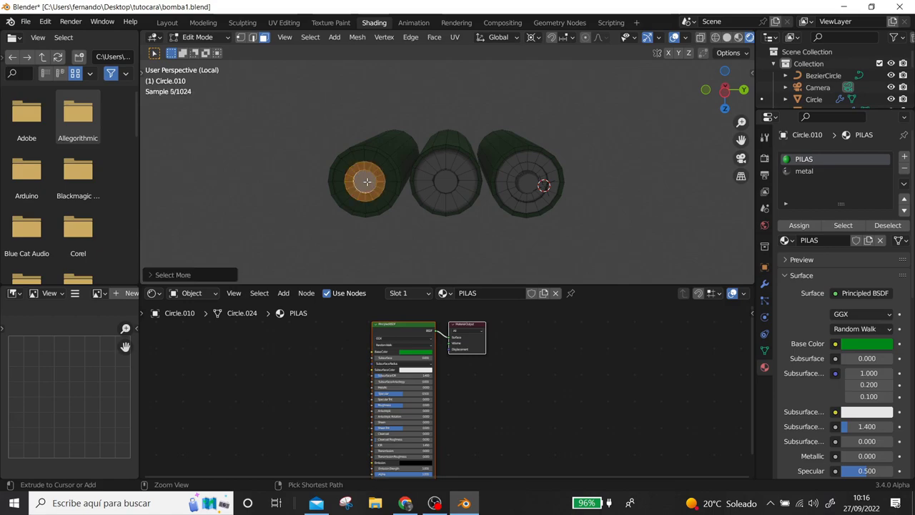
Move the metal shader nodes aside, then return to the whole bomb in Object Mode.
middle_click_drag(643, 200, 342, 140)
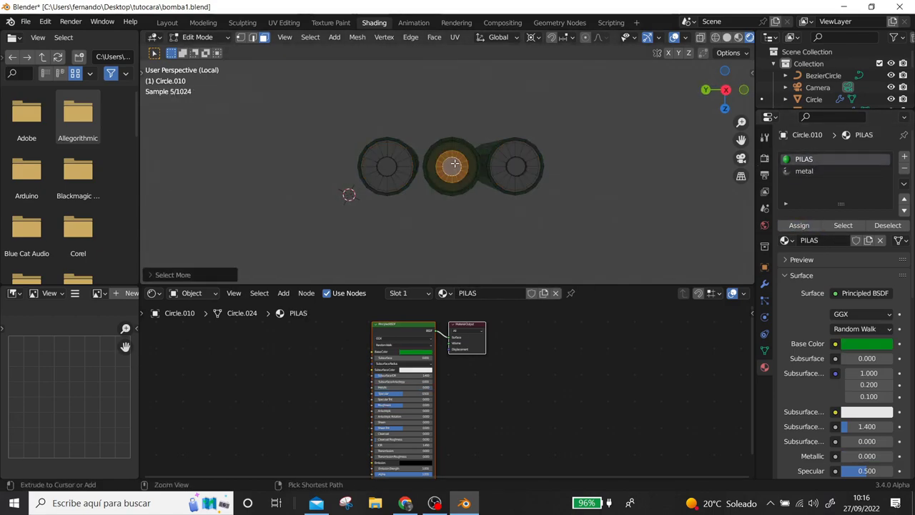
mouse_move(559, 197)
middle_mouse_down()
mouse_move(476, 235)
mouse_move(508, 272)
mouse_move(569, 190)
mouse_move(508, 356)
middle_mouse_up()
key("g")
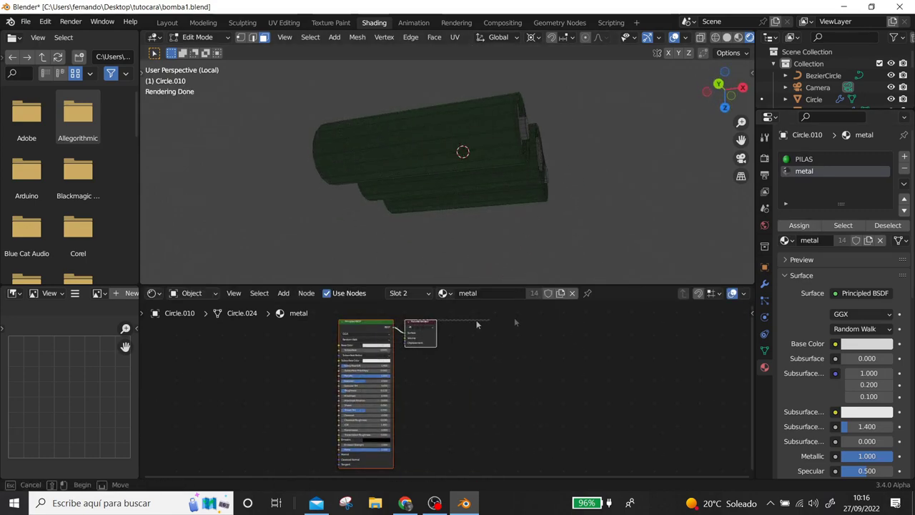
mouse_move(514, 185)
middle_mouse_down()
mouse_move(565, 196)
mouse_move(498, 190)
middle_mouse_up()
key("KP_Divide")
key("Tab")
mouse_move(489, 115)
middle_mouse_down()
mouse_move(562, 220)
mouse_move(522, 76)
mouse_move(490, 167)
mouse_move(468, 143)
mouse_move(553, 128)
middle_mouse_up()
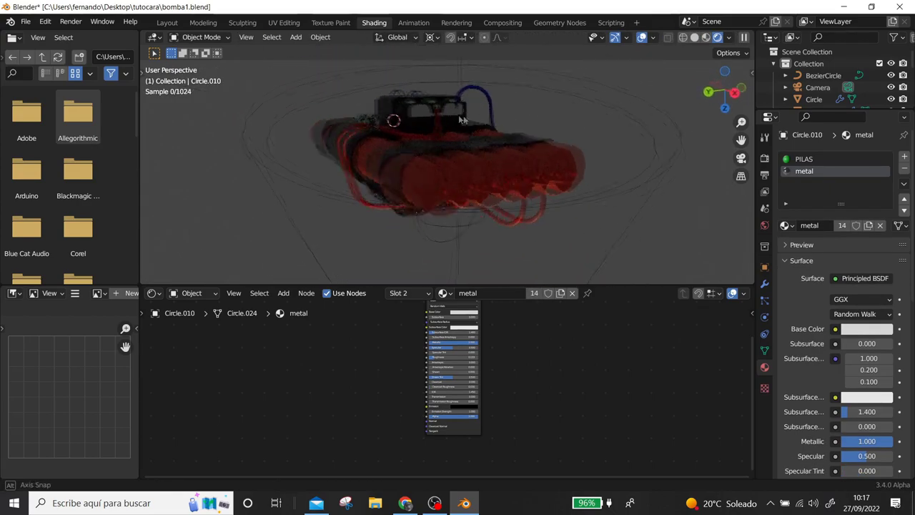
Isolate capacitor Cylinder.003, give it the black CONDENSADOR material and add a second slot.
left_click(428, 143)
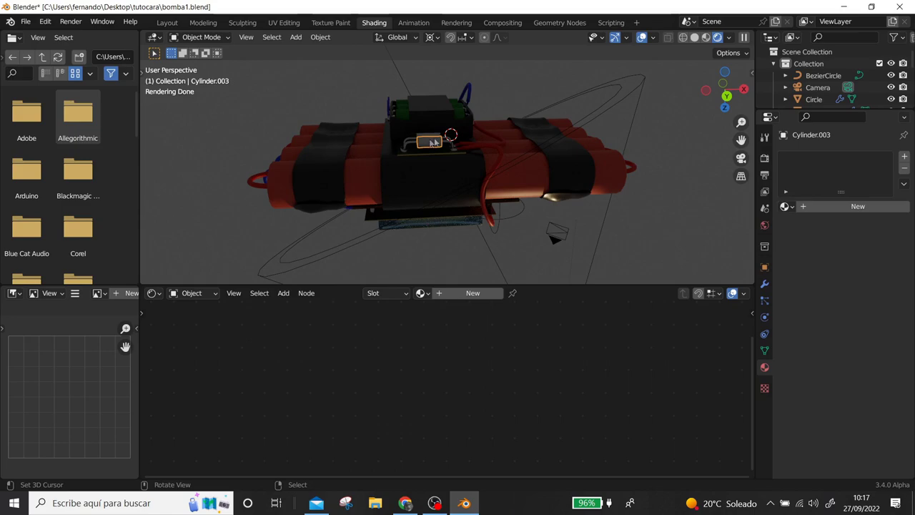
middle_click_drag(429, 143, 435, 190)
key("KP_Divide")
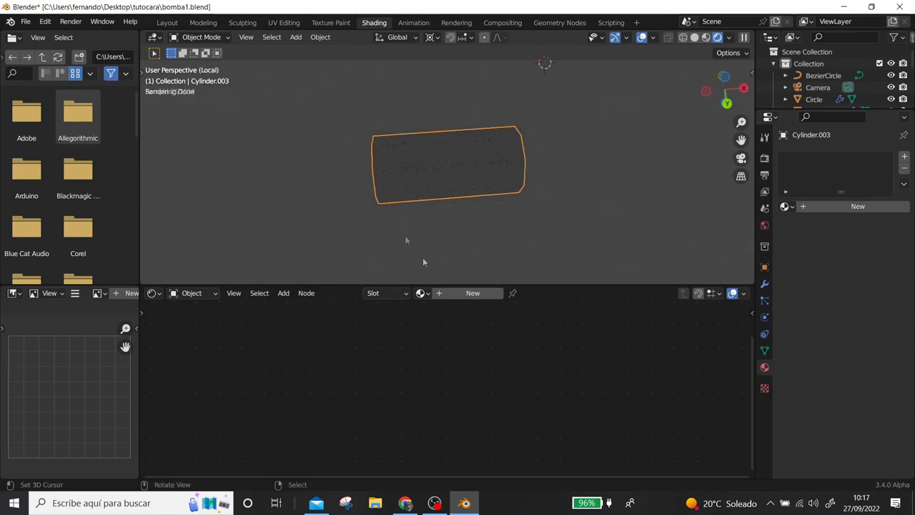
left_click(473, 293)
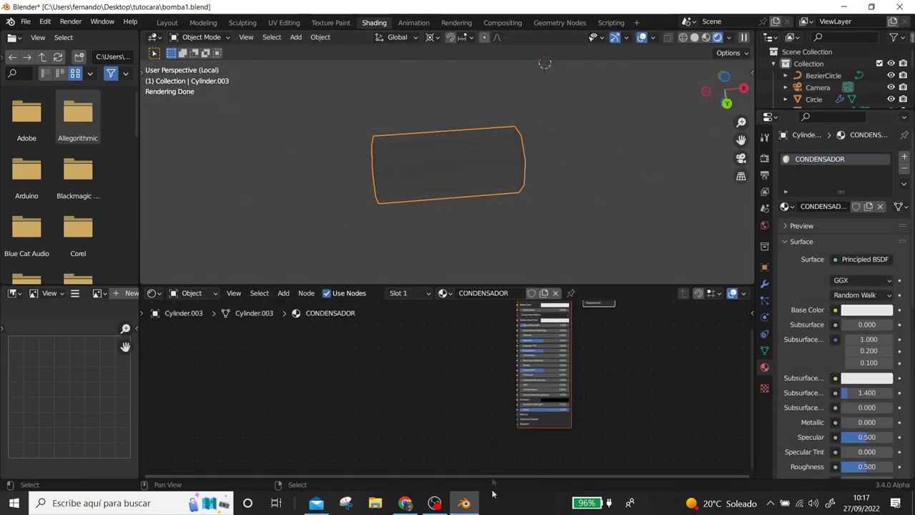
scroll(559, 376, "up", 2)
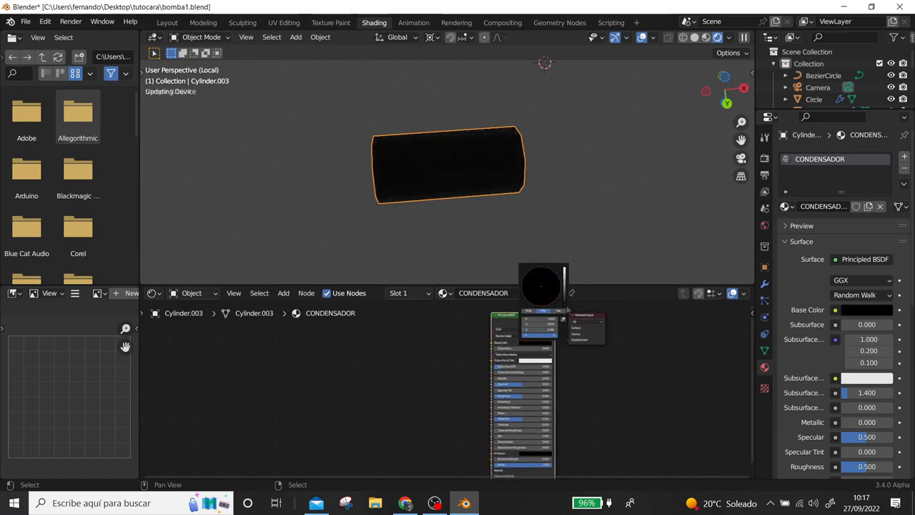
left_click(904, 156)
left_click(785, 225)
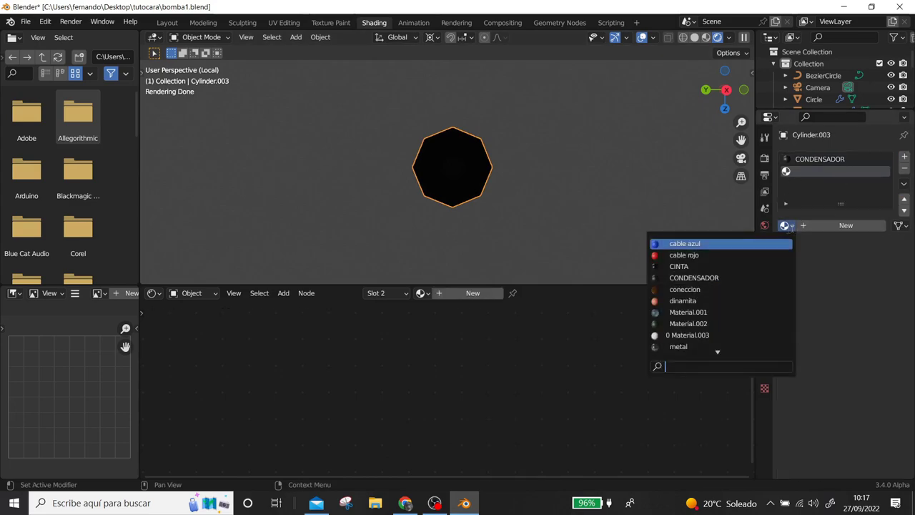
Assign the orilla material to Cylinder.003's end faces in Edit Mode.
key("Tab")
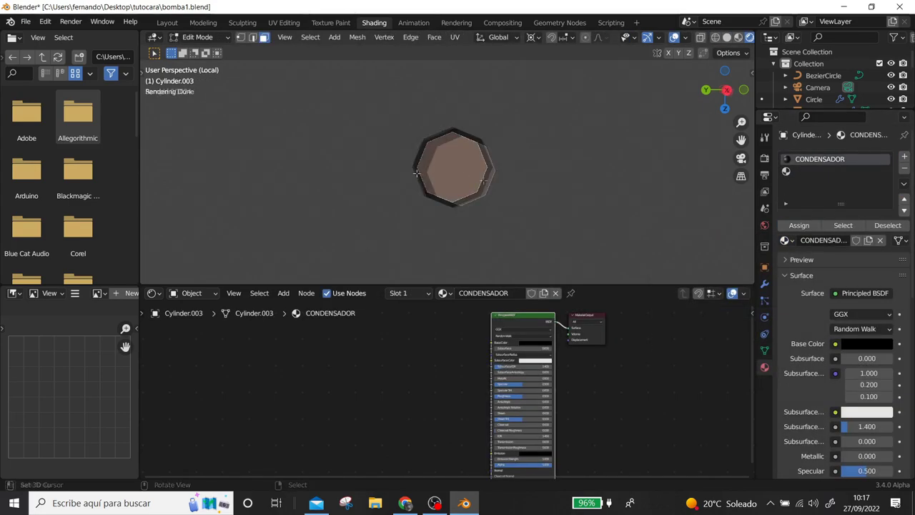
left_click(836, 172)
left_click(785, 240)
left_click(706, 338)
left_click(810, 228)
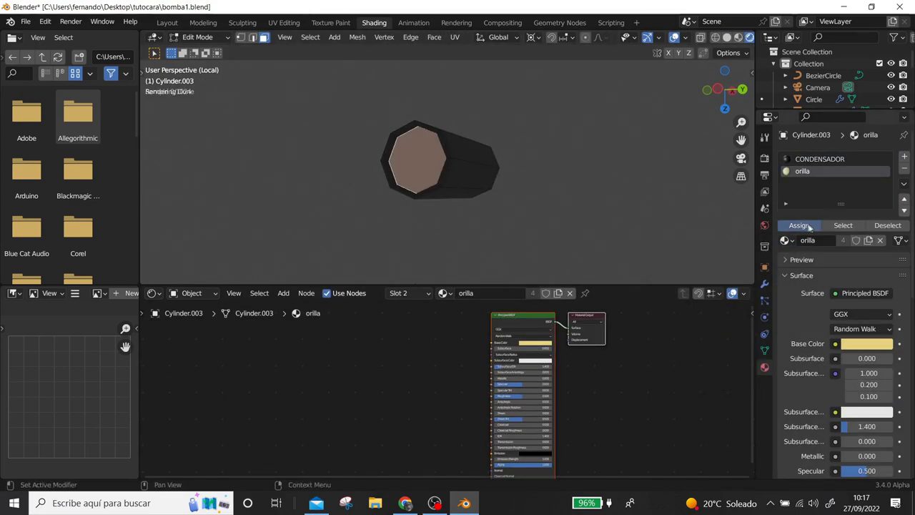
key("KP_Divide")
scroll(468, 204, "up", 5)
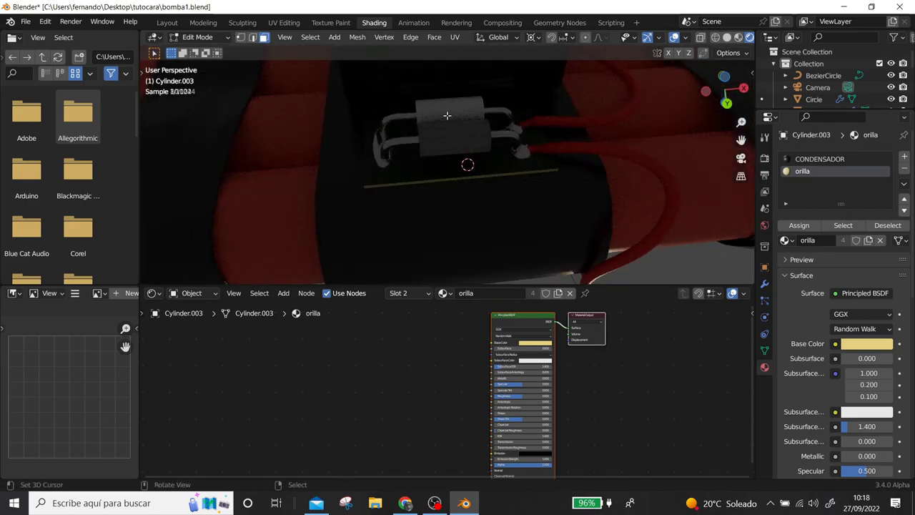
key("Tab")
Give Cylinder.002 the CONDENSADOR material with orilla on its end face.
left_click(449, 112)
left_click(703, 257)
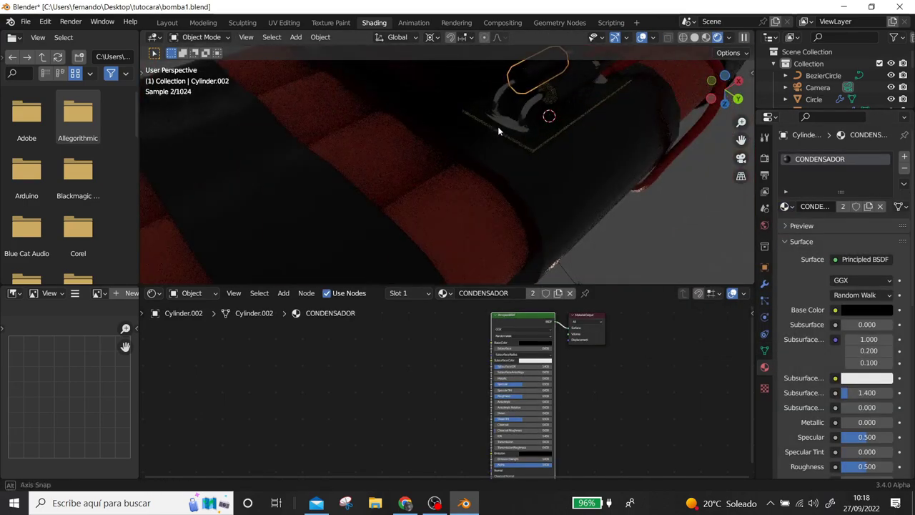
key("KP_Divide")
key("Tab")
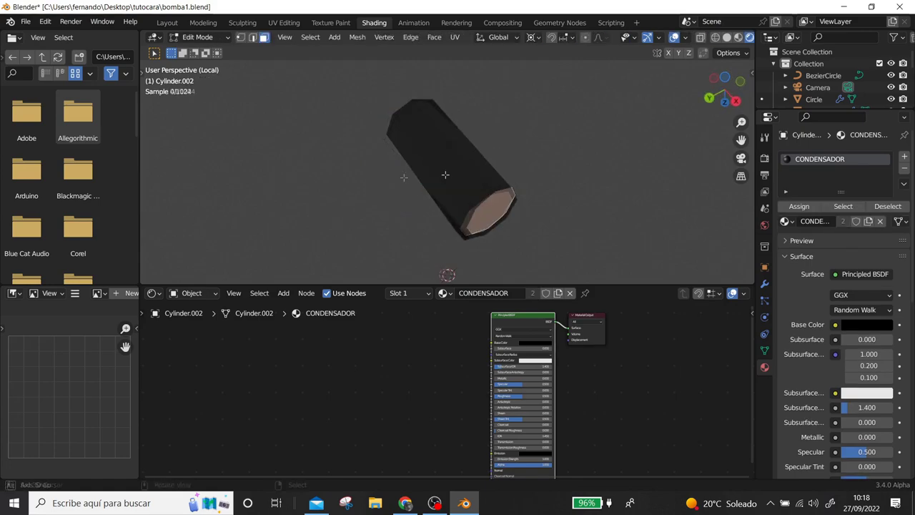
left_click(903, 158)
left_click(786, 240)
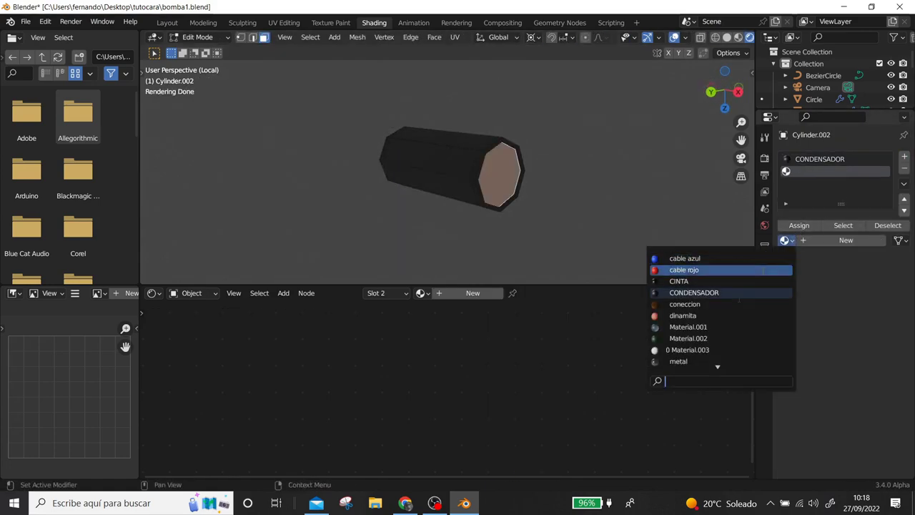
left_click(718, 336)
key("KP_Divide")
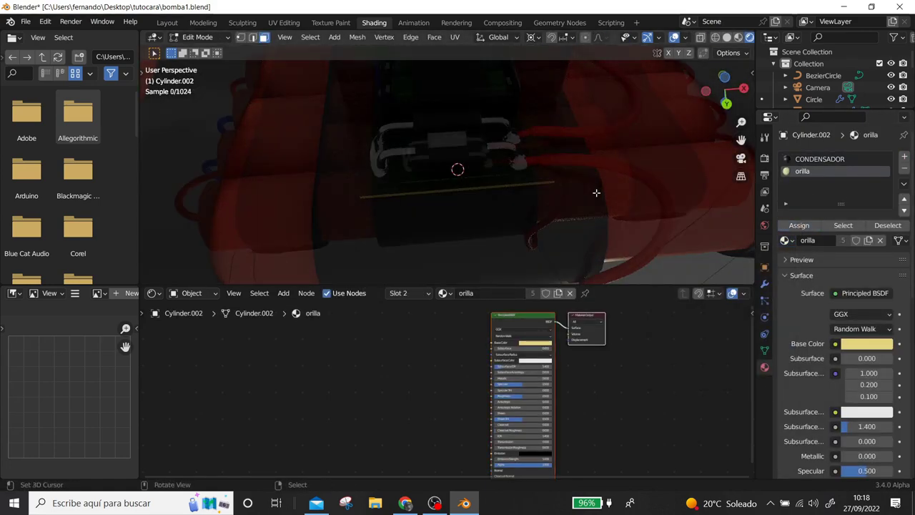
key("Tab")
Hide the glass cover over the board and give the curved lead a material.
mouse_move(657, 227)
middle_mouse_down()
mouse_move(508, 193)
mouse_move(500, 172)
mouse_move(412, 213)
mouse_move(730, 185)
mouse_move(541, 135)
mouse_move(636, 125)
mouse_move(626, 139)
mouse_move(407, 140)
mouse_move(536, 126)
mouse_move(429, 150)
mouse_move(634, 205)
mouse_move(543, 178)
mouse_move(492, 151)
mouse_move(504, 174)
middle_mouse_up()
scroll(532, 175, "up", 5)
left_click(492, 152)
key("h")
left_click(504, 174)
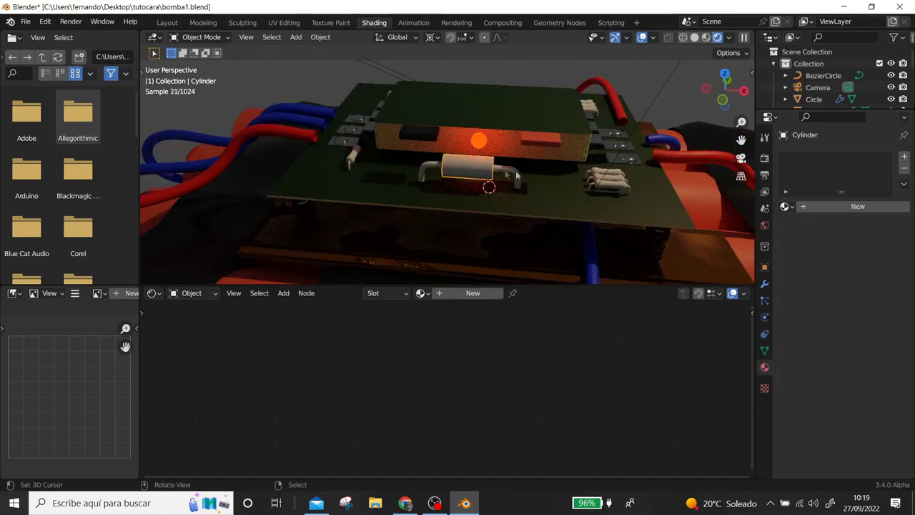
left_click(786, 207)
left_click(712, 326)
Give the third capacitor the CONDENSADOR material with orilla on its end face.
left_click(467, 168)
left_click(786, 206)
left_click(731, 257)
key("KP_Divide")
key("Tab")
middle_click_drag(484, 169, 493, 198)
left_click(493, 197)
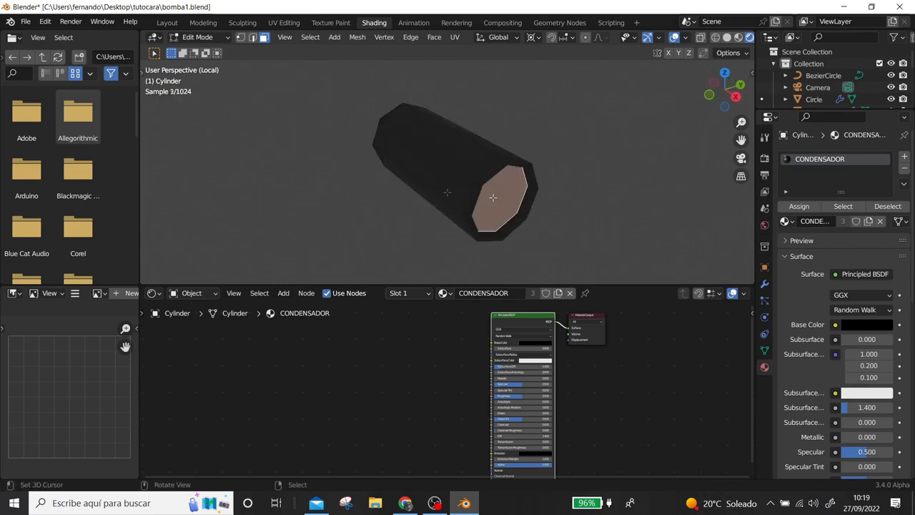
left_click(904, 156)
left_click(784, 240)
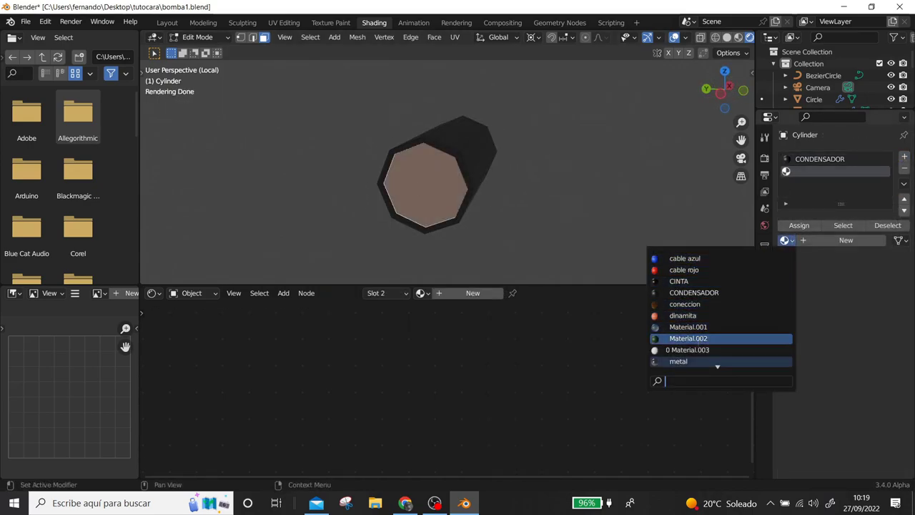
left_click(677, 351)
key("KP_Divide")
key("Tab")
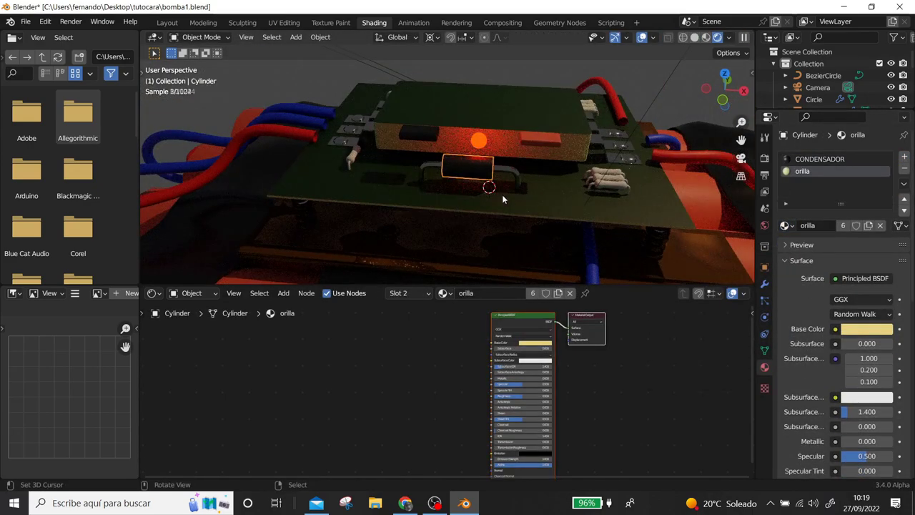
Create a new material on the resistor Circle.007 and begin renaming it.
left_click(496, 159)
left_click(714, 187)
left_click(792, 206)
double_click(801, 154)
Give the material a yellow base colour, then select the resistor lead NurbsPath.009.
left_click(838, 311)
left_click(816, 199)
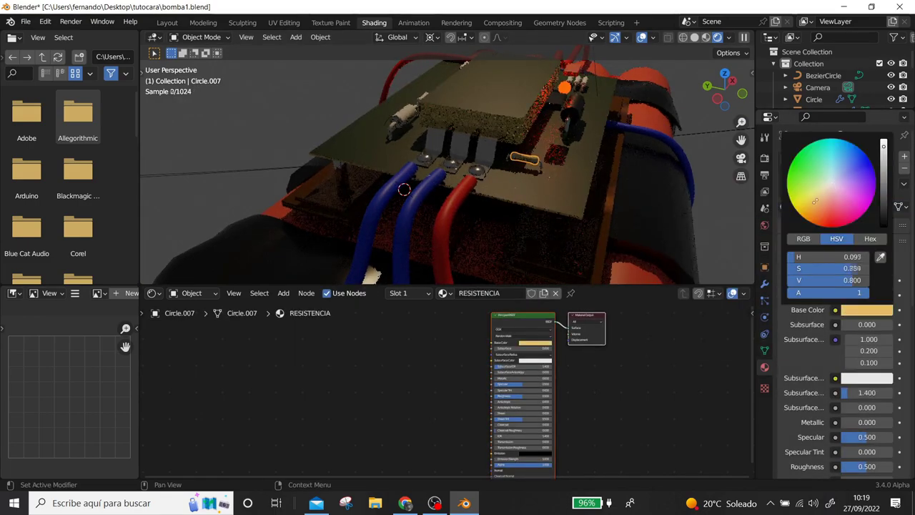
middle_click_drag(500, 171, 551, 179)
scroll(539, 135, "up", 5)
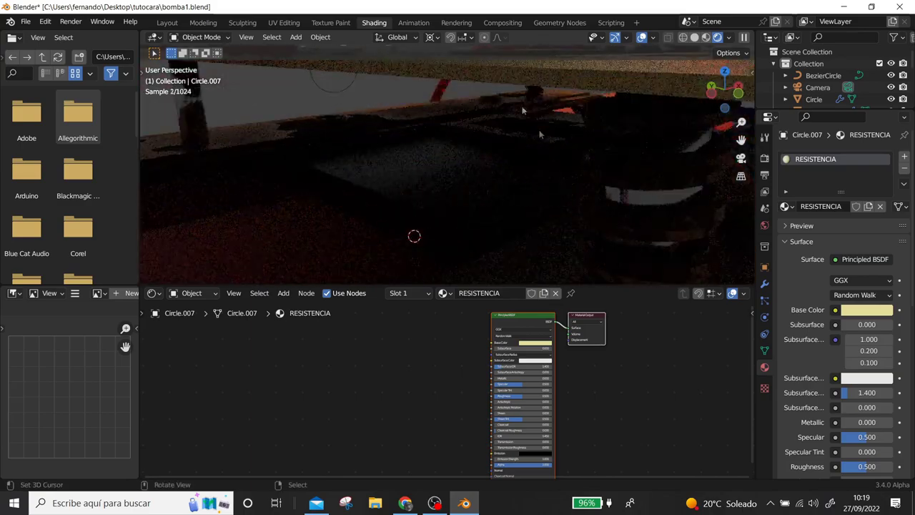
middle_click_drag(492, 109, 512, 92)
left_click(512, 92)
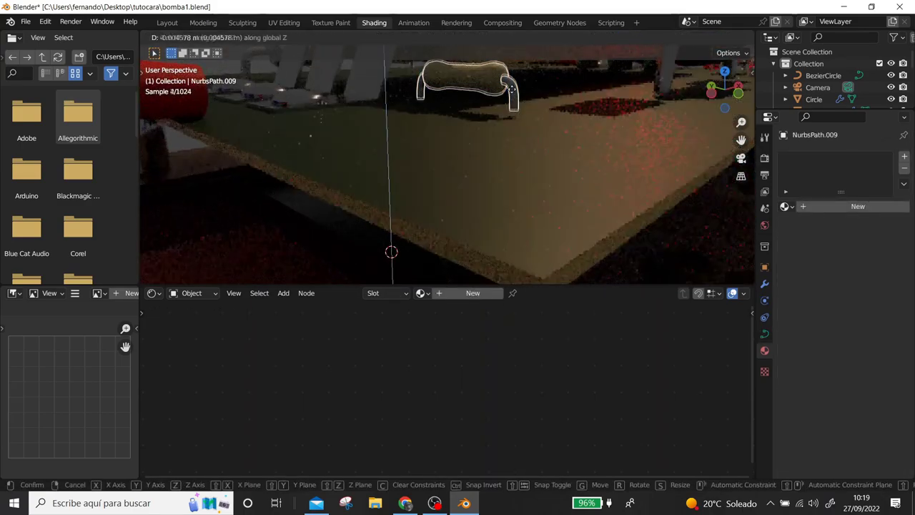
scroll(530, 149, "down", 4)
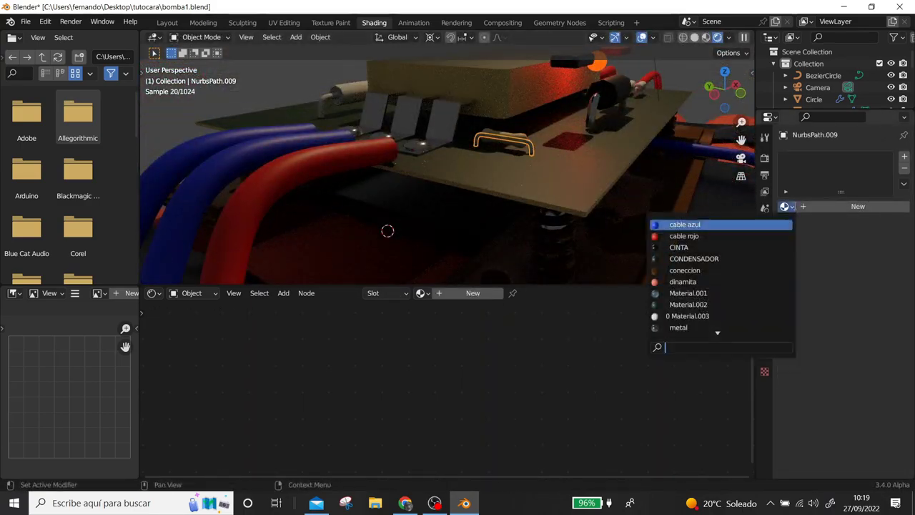
left_click(360, 224)
Apply the Mirror modifier on the resistor with the RESISTENCIA material.
mouse_move(715, 327)
middle_mouse_down()
mouse_move(359, 225)
mouse_move(568, 188)
middle_mouse_up()
left_click(565, 182)
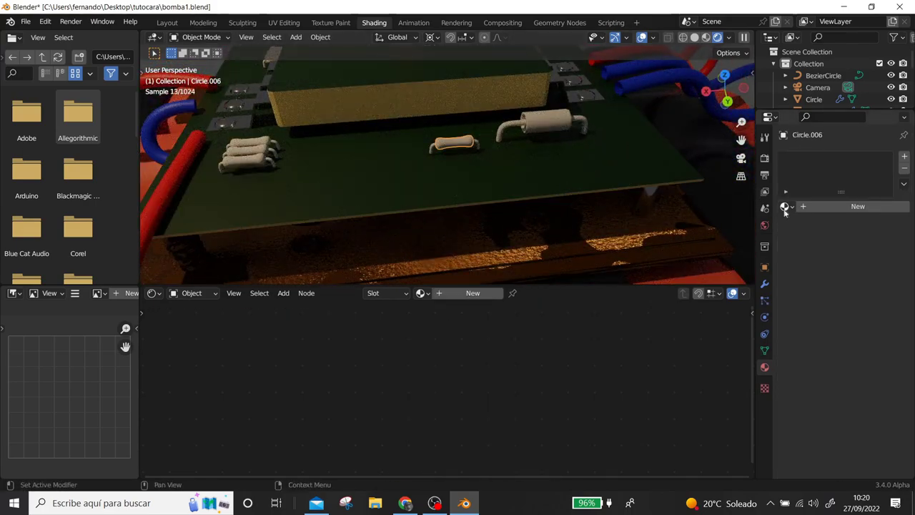
left_click(784, 207)
left_click(240, 167)
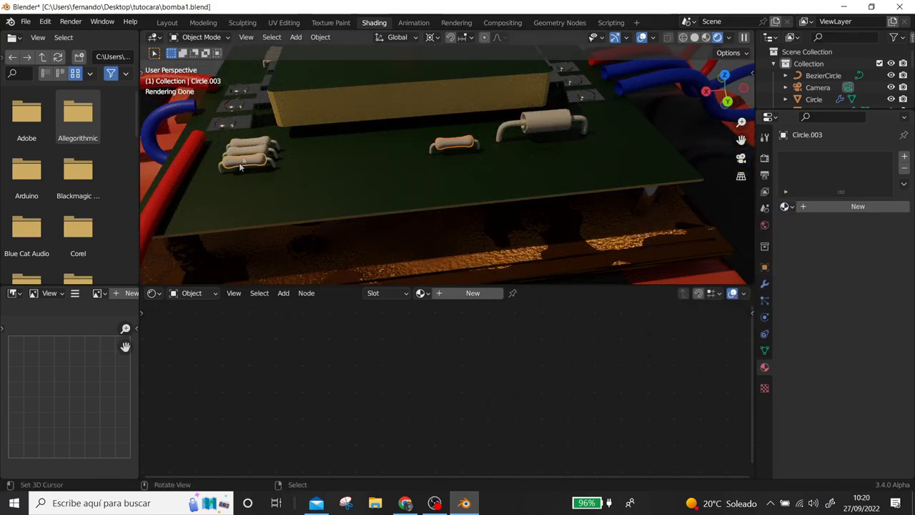
middle_click_drag(256, 146, 451, 255)
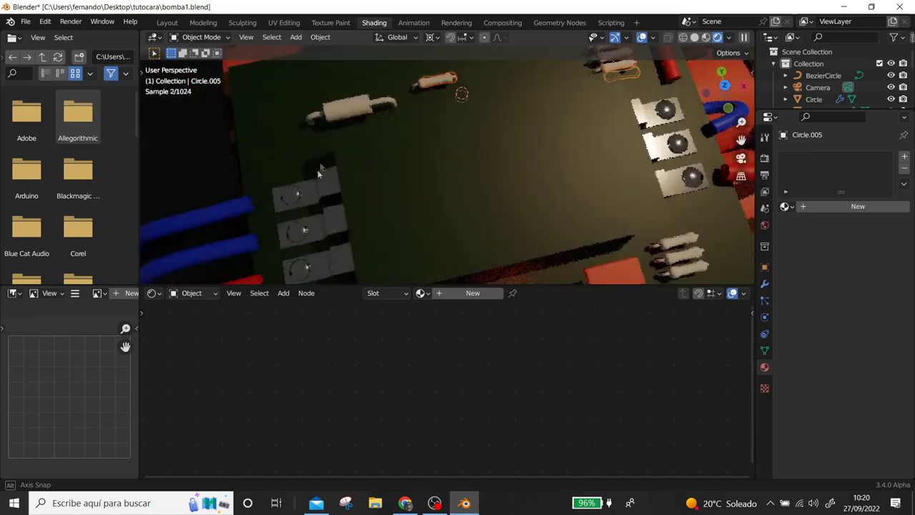
left_click(451, 256)
middle_click_drag(450, 170, 732, 237)
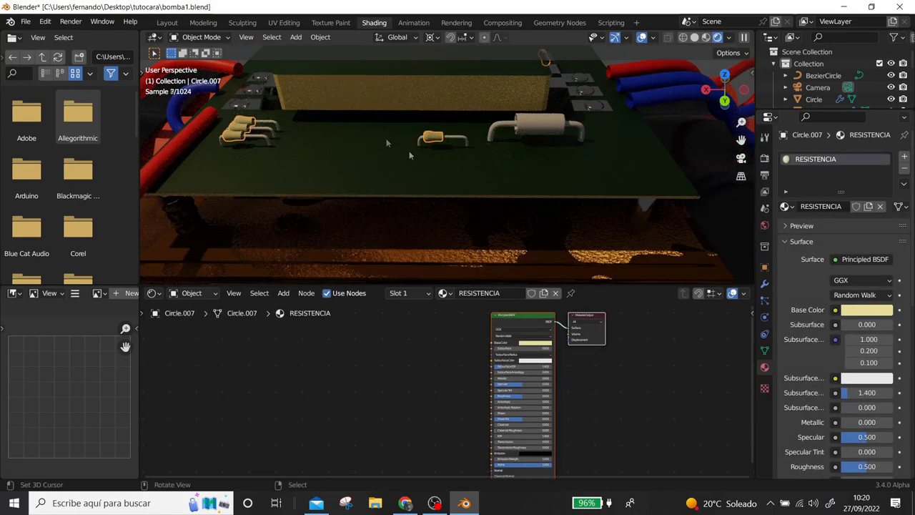
left_click(764, 284)
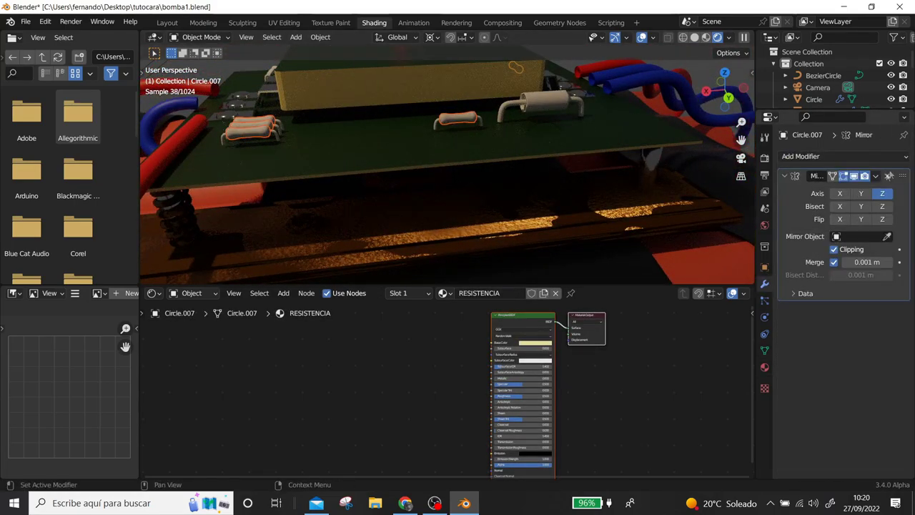
left_click(820, 189)
Apply the Mirror modifier on the small resistor in the middle of the board with Ctrl+A.
middle_click_drag(457, 178, 619, 198)
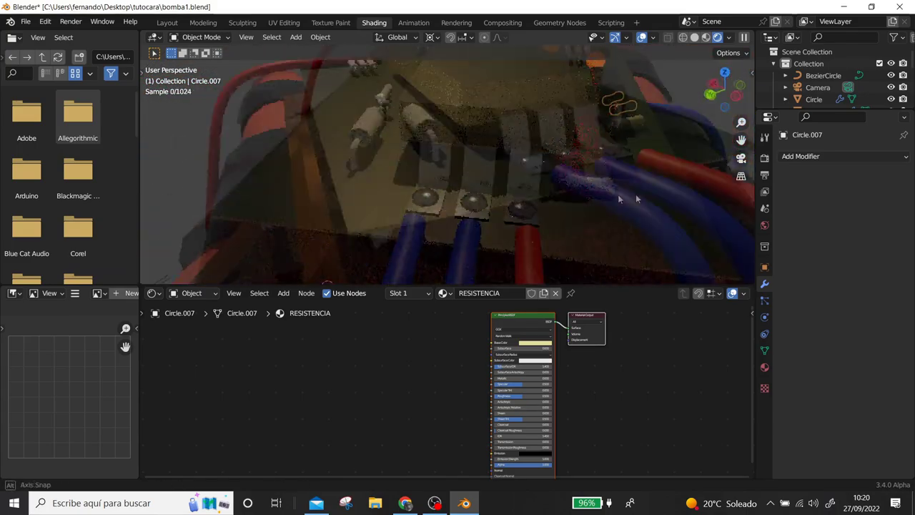
left_click(262, 88)
mouse_move(261, 87)
middle_mouse_down()
mouse_move(407, 227)
mouse_move(242, 194)
middle_mouse_up()
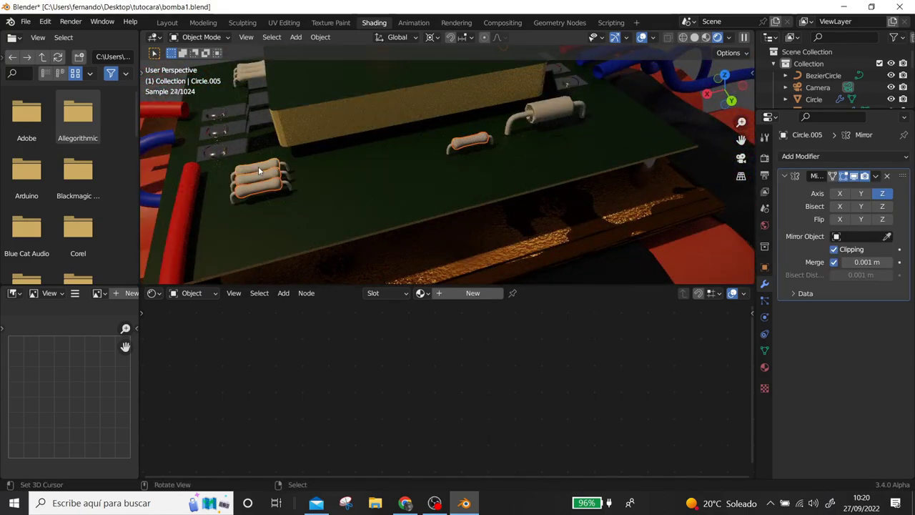
left_click(258, 166)
left_click(464, 147)
key("ctrl+a")
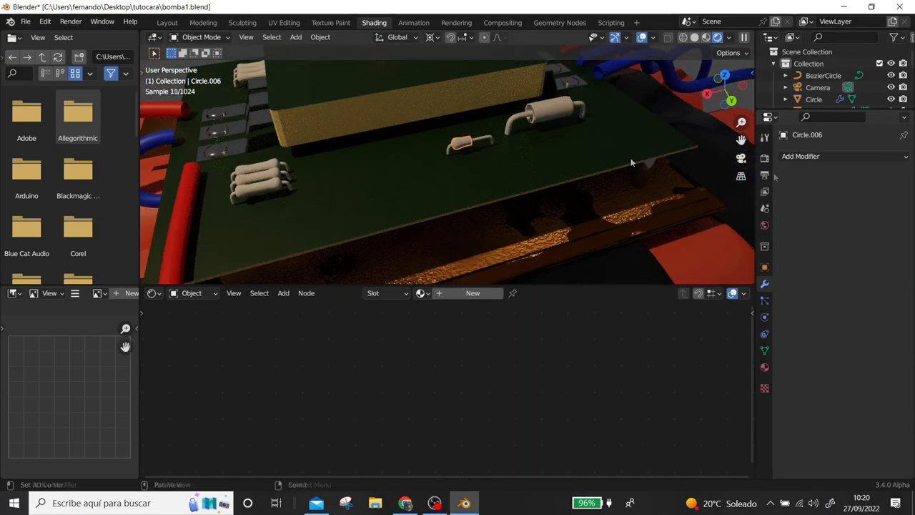
Apply the Mirror modifier on the resistor near the capacitor, then select the remaining resistors.
left_click(259, 167, "shift")
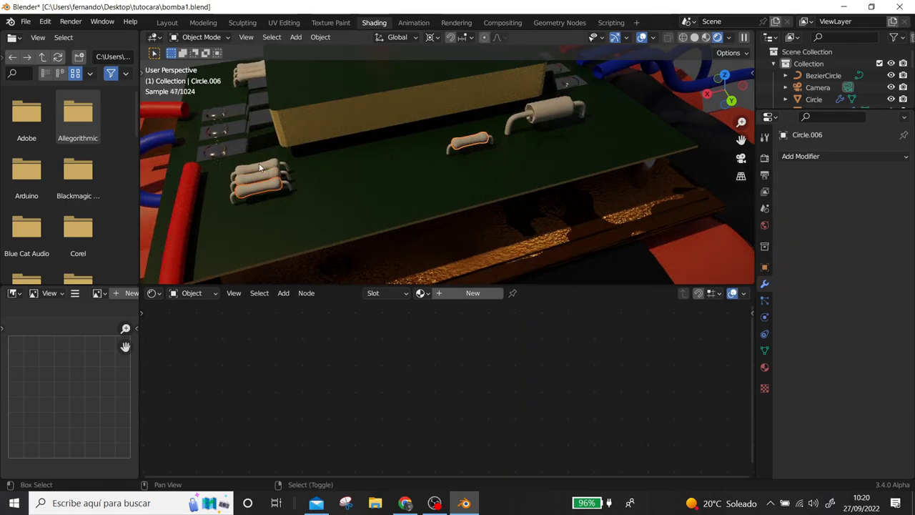
middle_click_drag(259, 166, 682, 112)
left_click(682, 113)
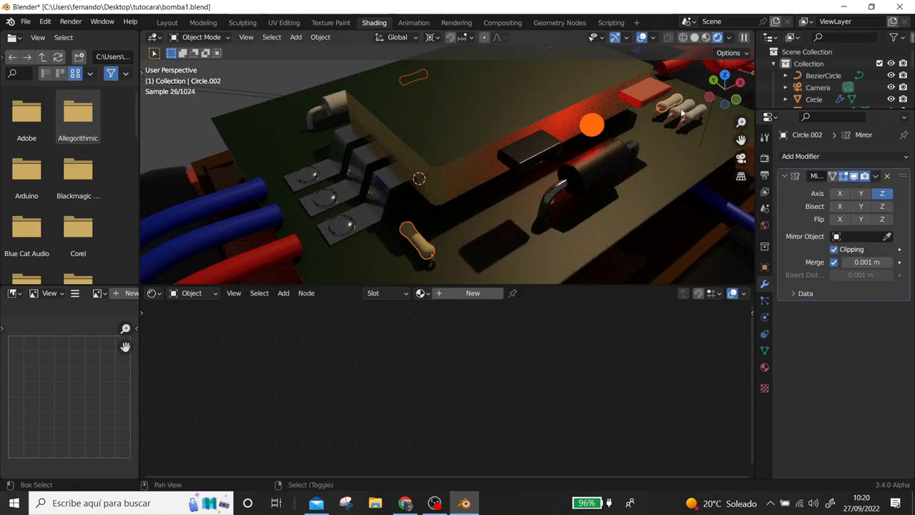
left_click(863, 190)
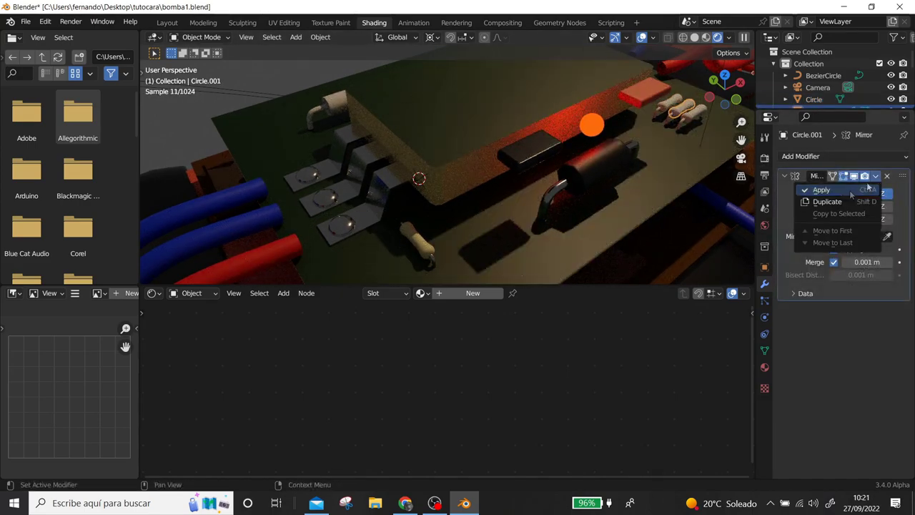
left_click(700, 112)
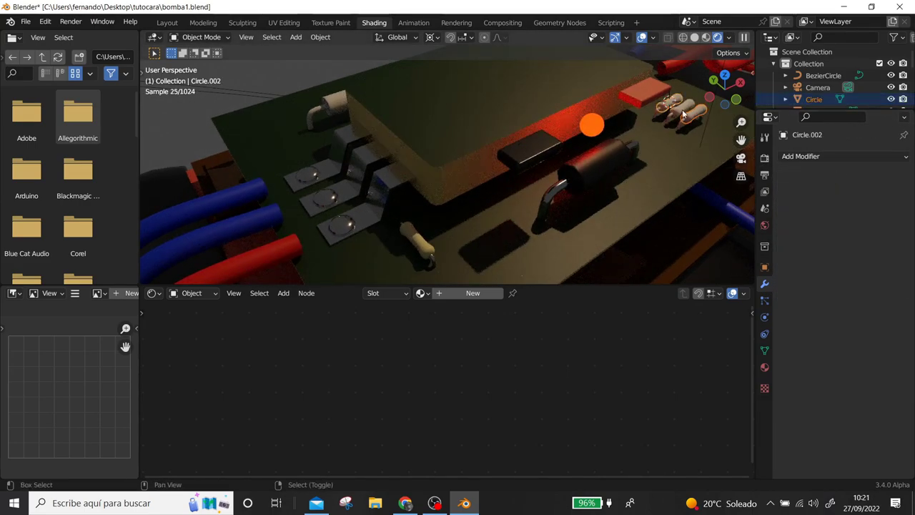
left_click(418, 246, "shift")
mouse_move(418, 245)
middle_mouse_down()
mouse_move(367, 148)
mouse_move(455, 188)
middle_mouse_up()
Undo an accidental resistor deletion and select resistor vertices in see-through wireframe view.
key("Delete")
key("ctrl+z")
key("Tab")
key("shift+z")
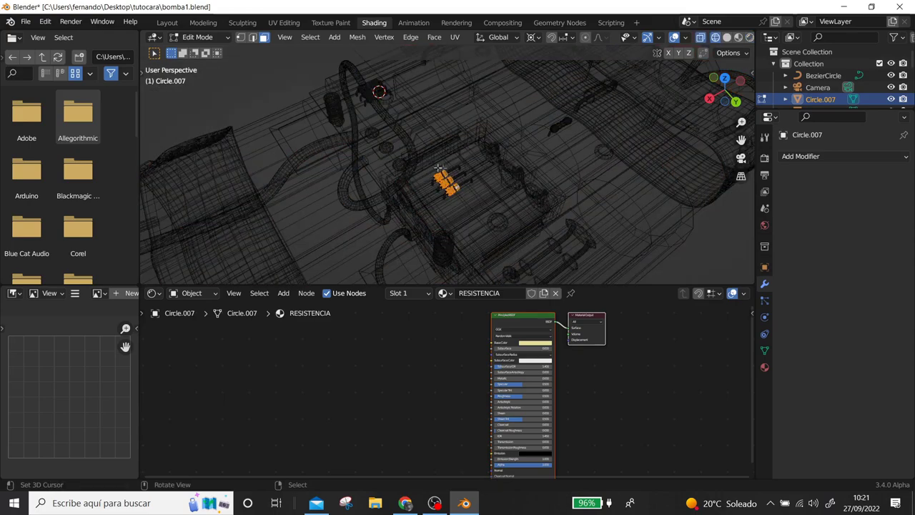
left_click(464, 205)
key("Tab")
left_click(447, 175)
Delete the three NurbsPath wire legs beside the terminals.
left_click(462, 186)
left_click(462, 186)
scroll(450, 186, "up", 3)
key("shift+z")
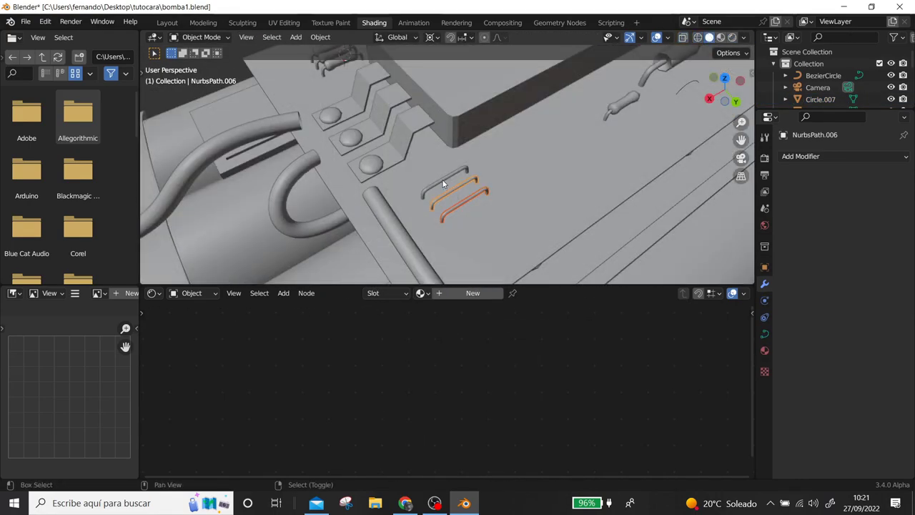
key("Delete")
middle_click_drag(443, 186, 347, 90)
left_click(347, 90)
In the Layout workspace, select the top resistor group and enter its Edit Mode.
left_click(347, 71, "shift")
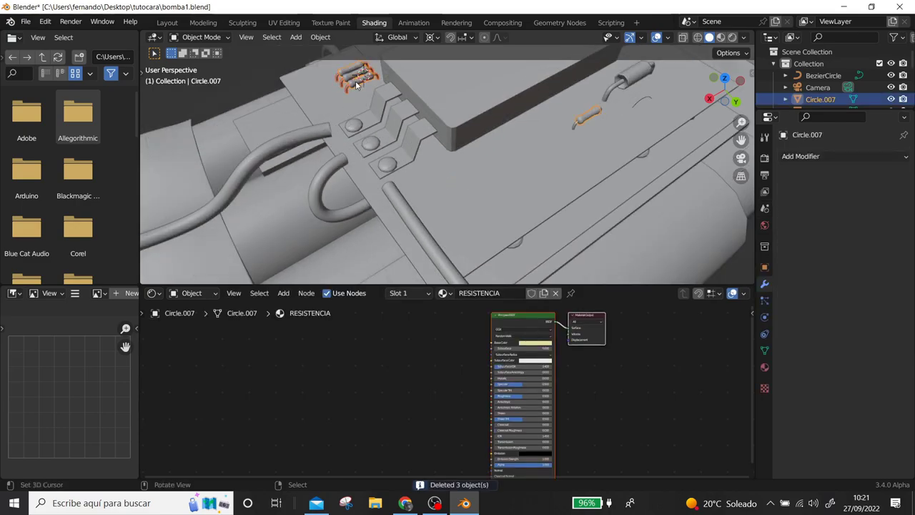
left_click(167, 22)
mouse_move(330, 215)
middle_mouse_down()
mouse_move(402, 212)
mouse_move(430, 185)
mouse_move(383, 192)
middle_mouse_up()
scroll(411, 184, "up", 5)
key("Tab")
Duplicate the whole resistor mesh with Shift+D and place the copy on the board's left side.
key("a")
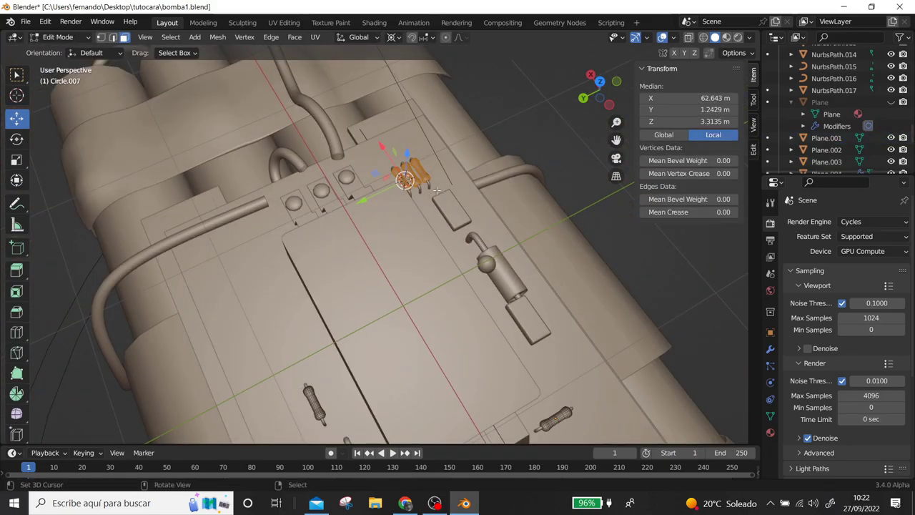
key("shift+d")
left_click(384, 191)
left_click(200, 280)
key("Tab")
Duplicate the resistor group's wire legs to the left side, then undo the copy.
left_click(420, 192)
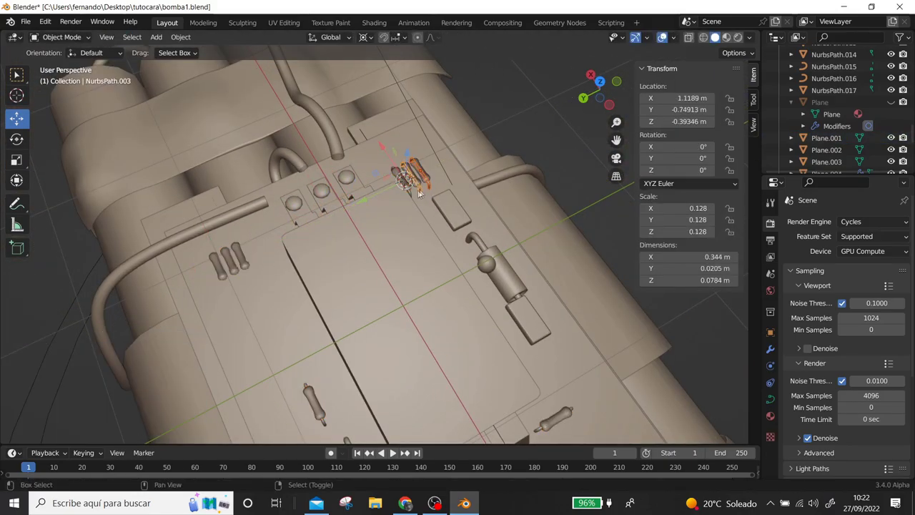
left_click(411, 192)
key("shift+d")
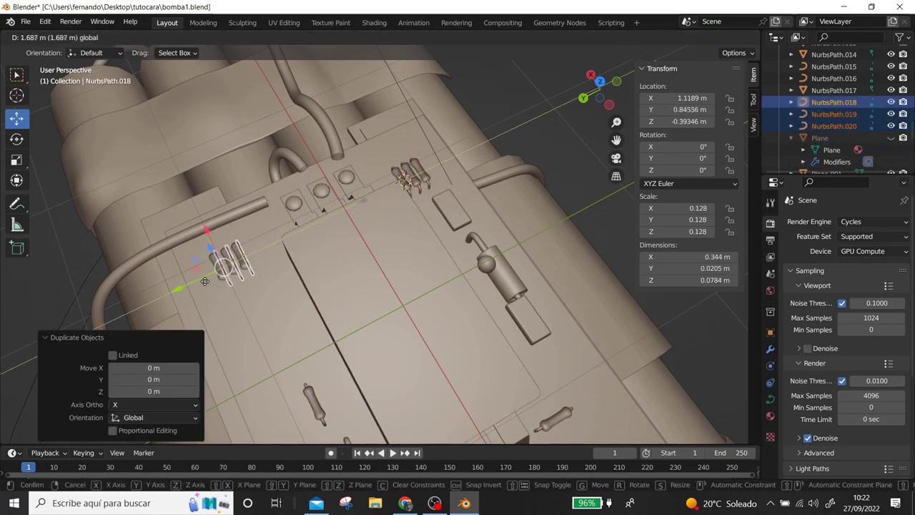
left_click(204, 281)
mouse_move(237, 316)
middle_mouse_down()
mouse_move(354, 195)
mouse_move(301, 158)
mouse_move(367, 203)
mouse_move(413, 186)
mouse_move(406, 212)
mouse_move(482, 184)
middle_mouse_up()
key("ctrl+z")
Delete the selected resistor vertices in Edit Mode, checking in wireframe view.
key("Tab")
key("x")
left_click(458, 241)
left_click(703, 37)
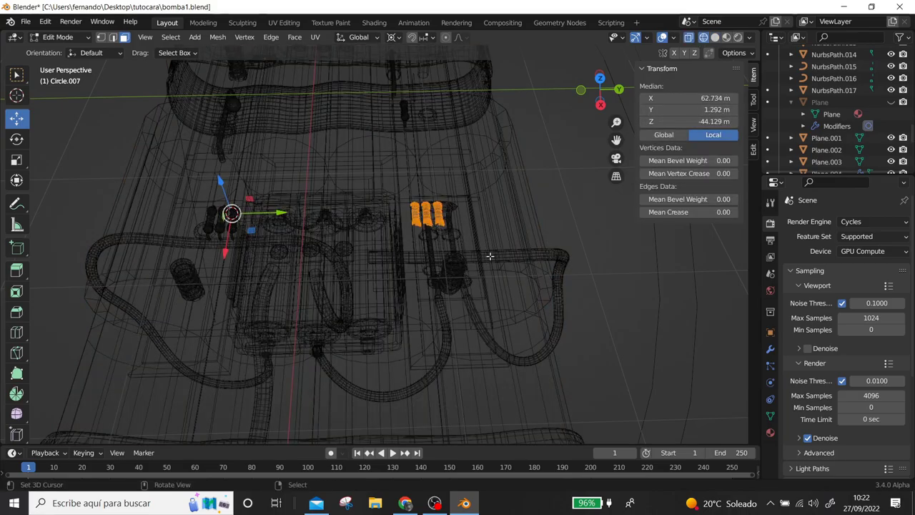
left_click(261, 286)
key("shift+z")
mouse_move(261, 285)
middle_mouse_down()
mouse_move(321, 241)
mouse_move(310, 246)
middle_mouse_up()
key("Tab")
Duplicate the wire legs in place, then select the metal pins and left resistor group's legs.
scroll(310, 247, "down", 3)
key("shift+d")
right_click(282, 306)
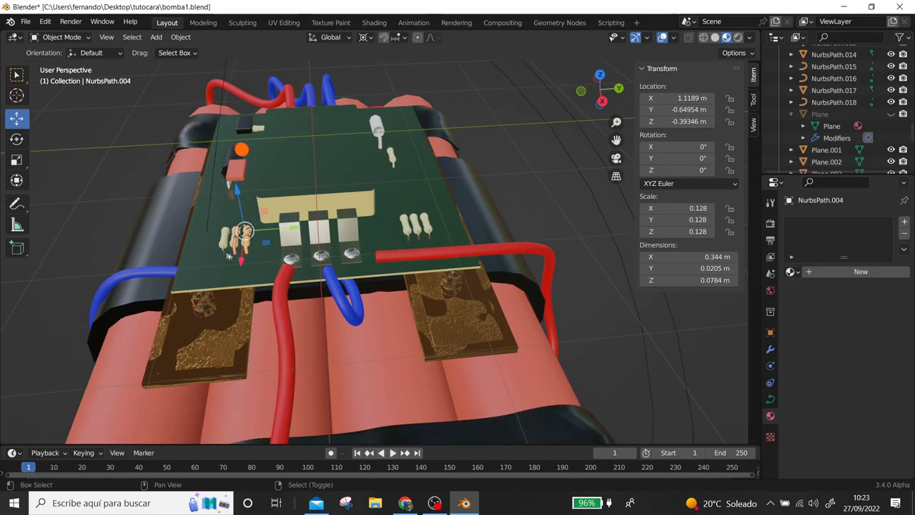
left_click(224, 252, "shift")
middle_click_drag(549, 188, 343, 227)
left_click(414, 171)
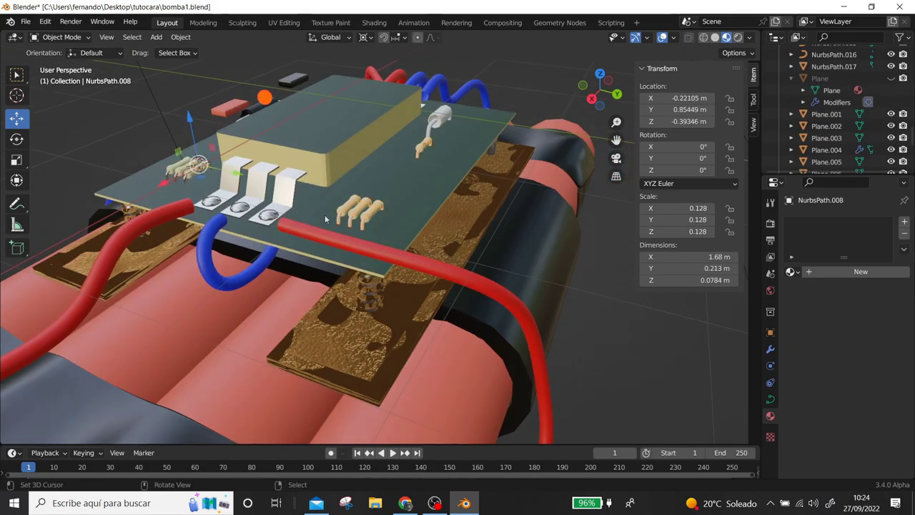
Assign the CONDENSADOR material to the white capacitor Cylinder.001.
left_click(185, 184, "shift")
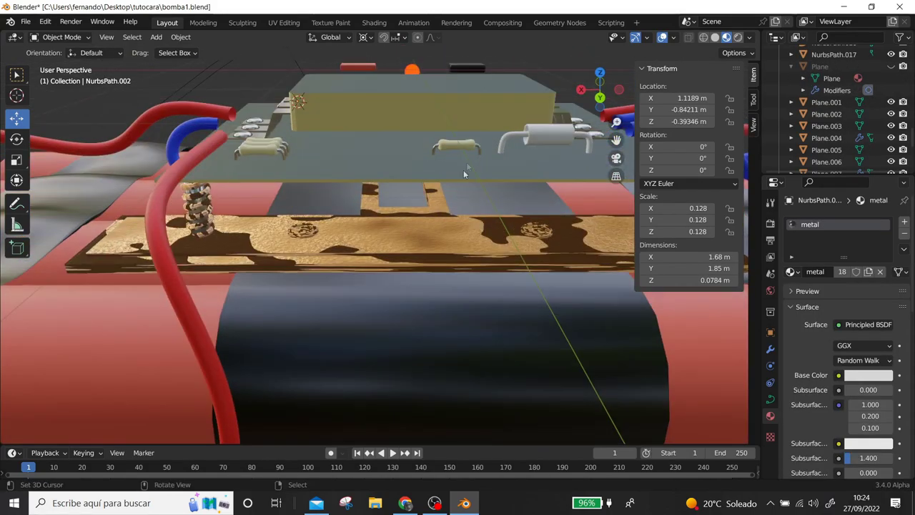
left_click(547, 136)
left_click(790, 271)
left_click(790, 271)
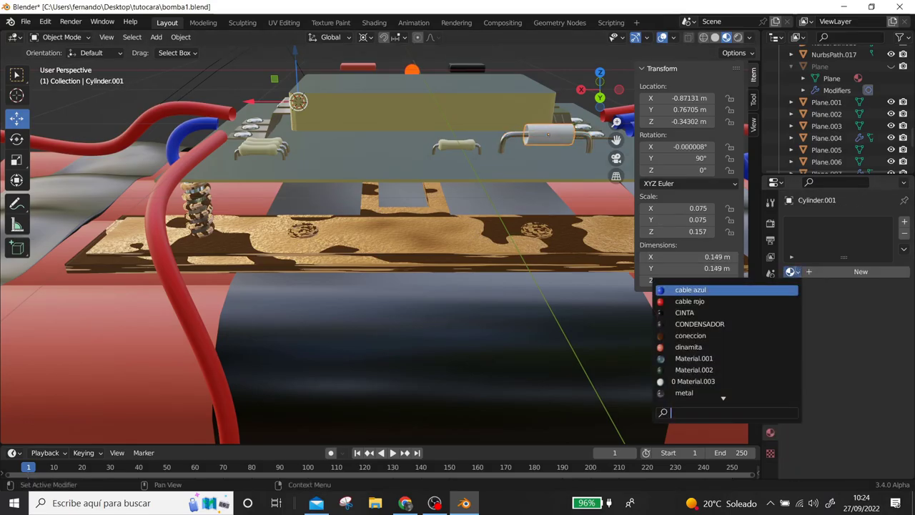
left_click(700, 333)
Switch to solid shading and start editing the red cable NurbsPath.012.
mouse_move(400, 250)
middle_mouse_down()
mouse_move(529, 104)
mouse_move(326, 105)
mouse_move(264, 80)
mouse_move(284, 125)
mouse_move(377, 126)
mouse_move(400, 143)
middle_mouse_up()
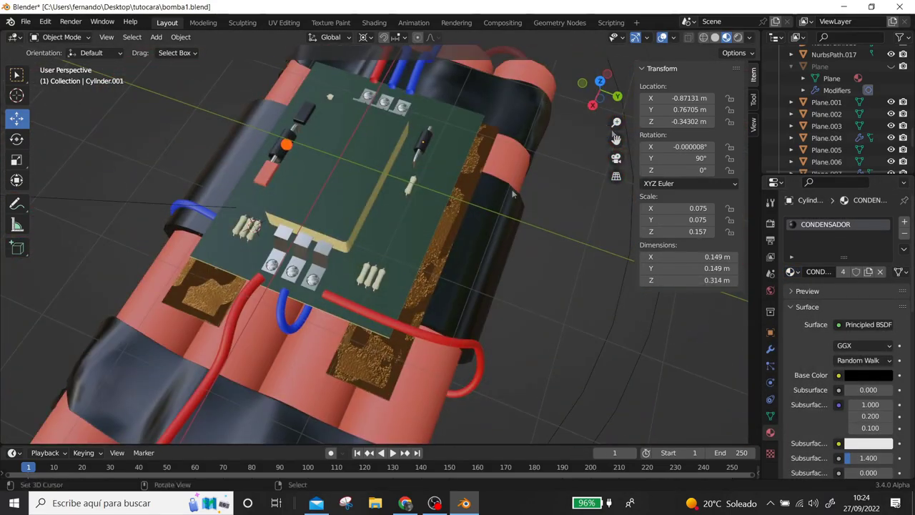
left_click(714, 38)
scroll(345, 251, "up", 3)
left_click(282, 268)
key("Tab")
middle_click_drag(282, 268, 259, 173)
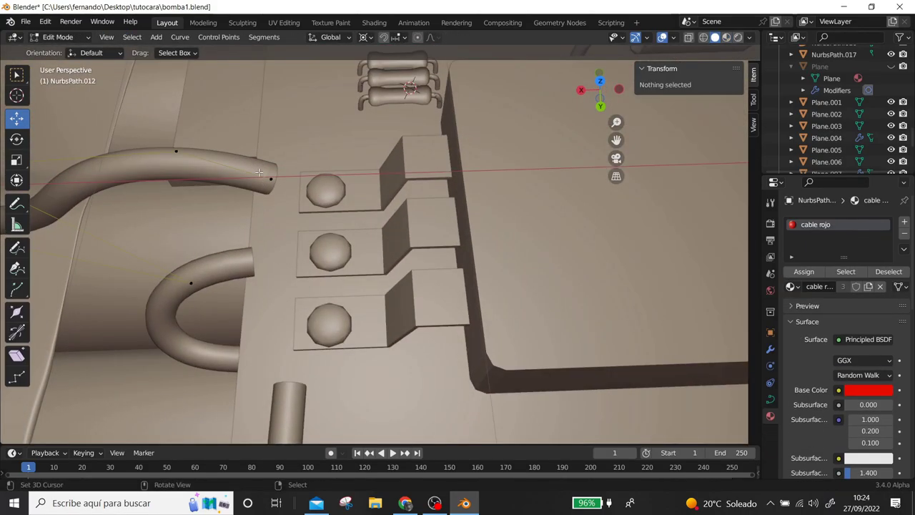
Convert the red cable NurbsPath.012 into a mesh and enter its Edit Mode.
key("Tab")
left_click(171, 38)
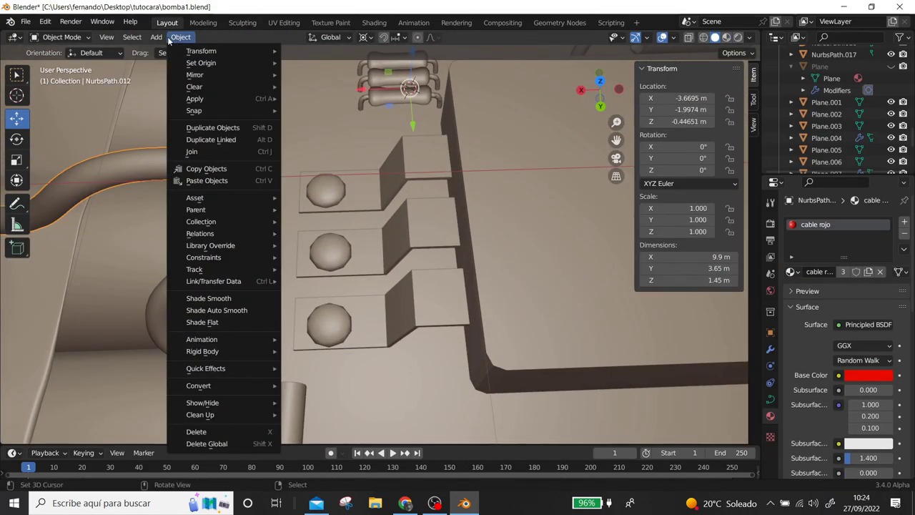
left_click(311, 398)
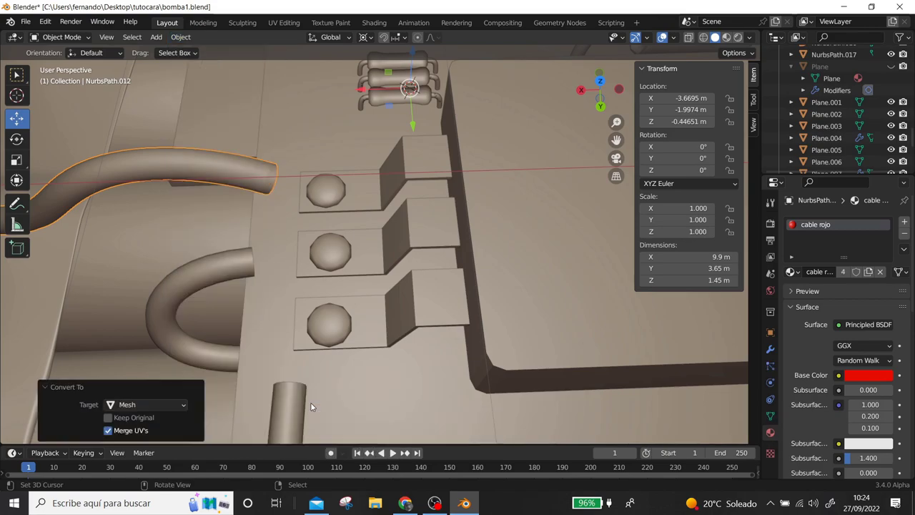
key("Tab")
Save the file under the new name bomba2.blend.
left_click(25, 21)
left_click(53, 111)
key("KP_Add")
key("Return")
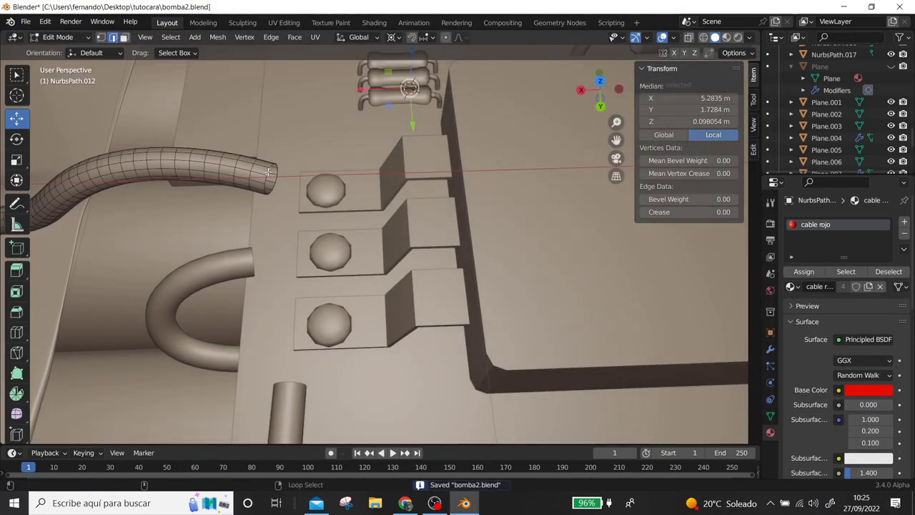
Inset and extrude the red cable's end onto the terminal, dissolving the stray vertices.
left_click(307, 206)
left_click(370, 198)
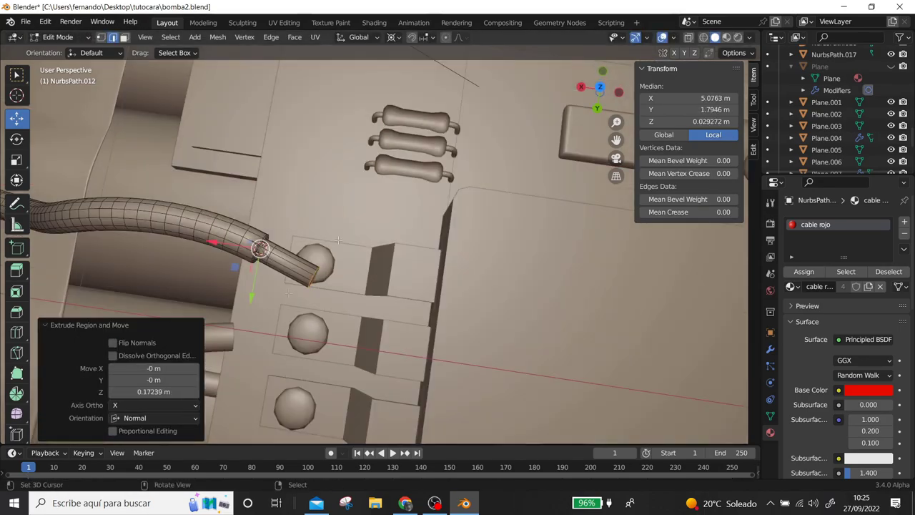
middle_click_drag(370, 198, 279, 146)
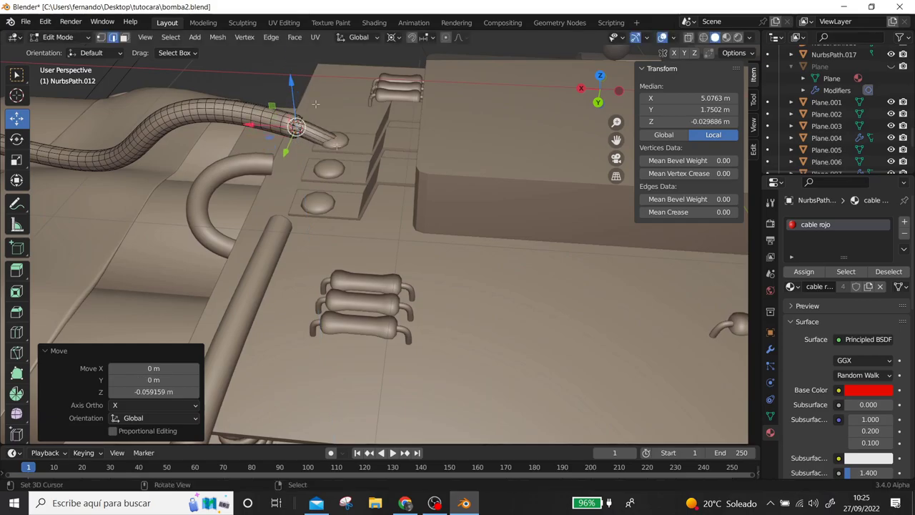
scroll(316, 103, "up", 5)
left_click(442, 134)
key("x")
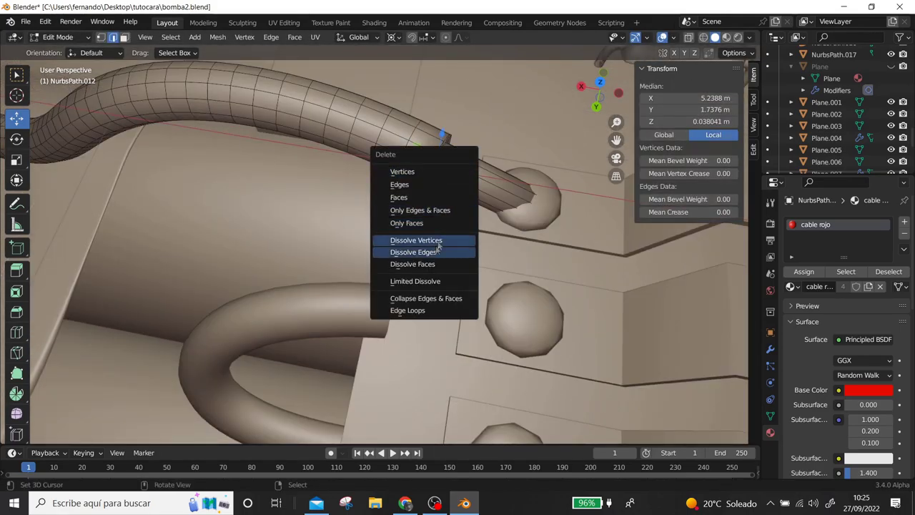
left_click(438, 243)
mouse_move(438, 243)
middle_mouse_down()
mouse_move(364, 229)
mouse_move(312, 184)
middle_mouse_up()
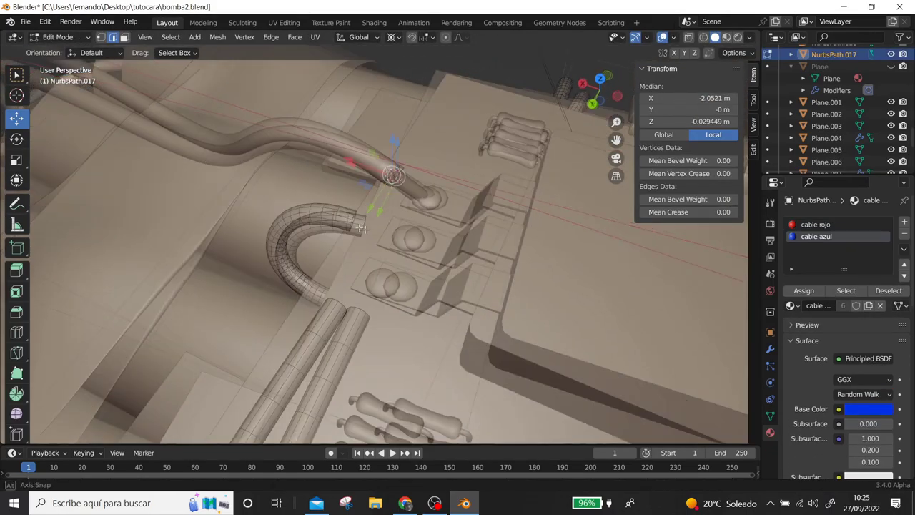
Inset the blue cable's end face, snap the cursor to it, and extrude the end.
left_click(333, 193)
key("shift+s")
left_click(316, 259)
left_click(350, 179)
middle_click_drag(350, 179, 340, 249)
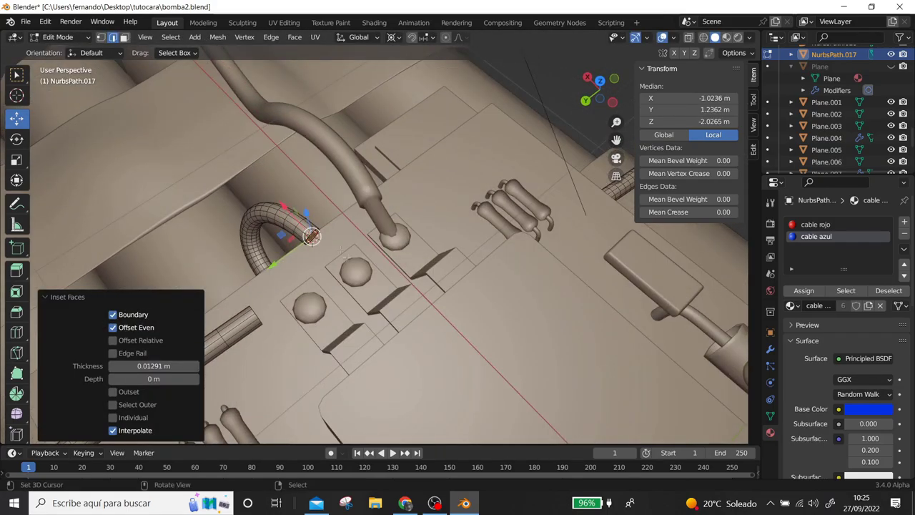
left_click(399, 302)
middle_click_drag(399, 302, 386, 215)
scroll(405, 217, "up", 5)
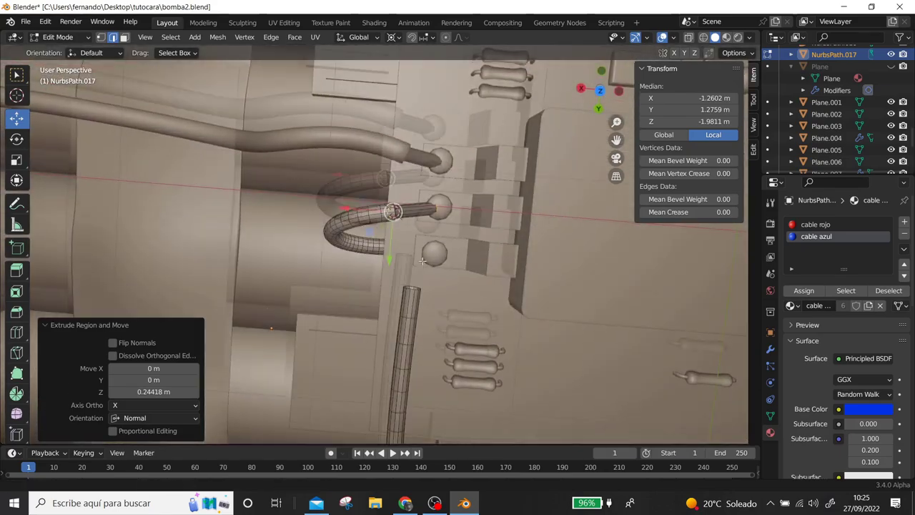
Select the rim at the cable tip and slide it along the X axis.
left_click(404, 217)
left_click(427, 206)
left_click(429, 201)
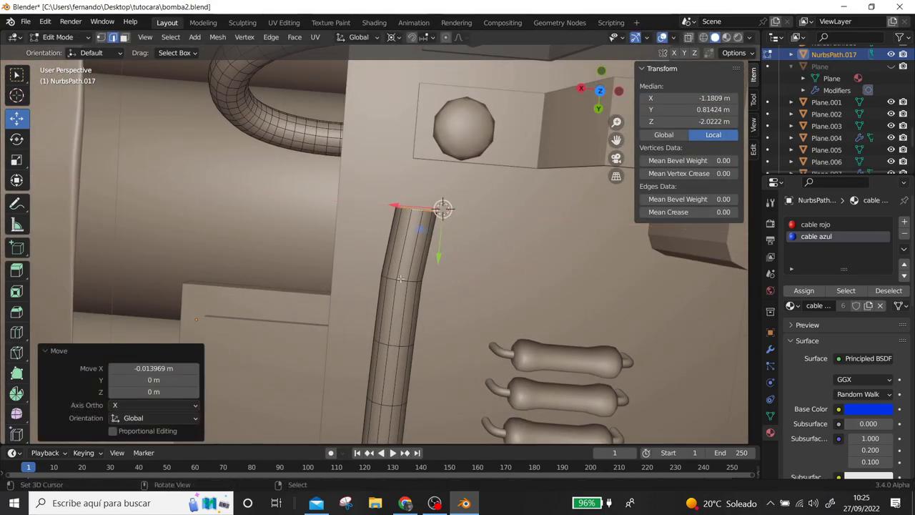
left_click_drag(417, 209, 420, 207)
left_click(429, 207)
Snap the cursor to the cable rim, inset and extrude a thinner tip, and dissolve extra edges.
middle_click_drag(428, 208, 408, 333)
key("shift+s")
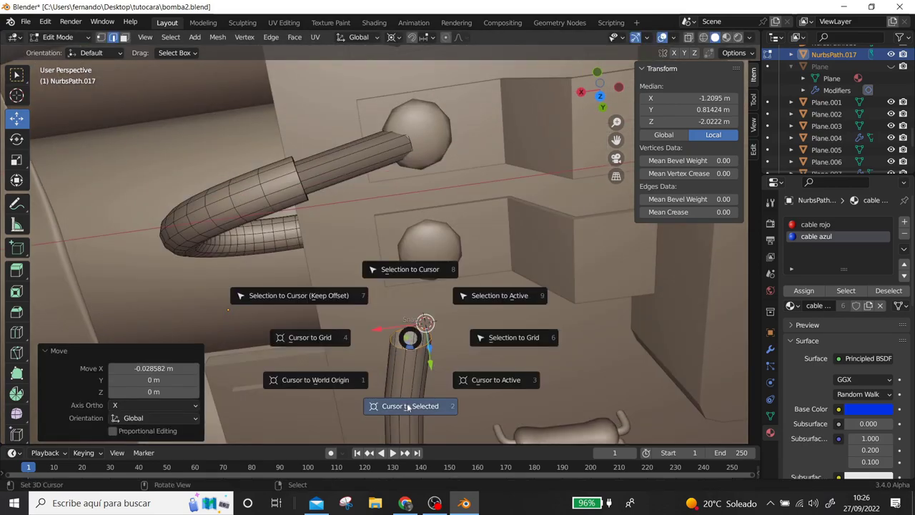
left_click(408, 404)
left_click(478, 346)
key("e")
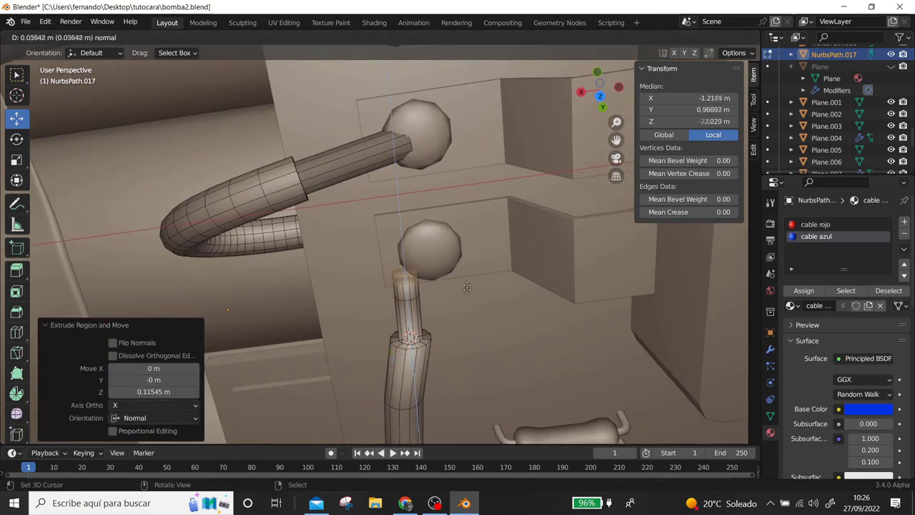
left_click(417, 323)
key("x")
left_click(412, 303)
Reposition the cable's end loop onto the terminal knob and leave Edit Mode.
middle_click_drag(412, 302, 425, 250)
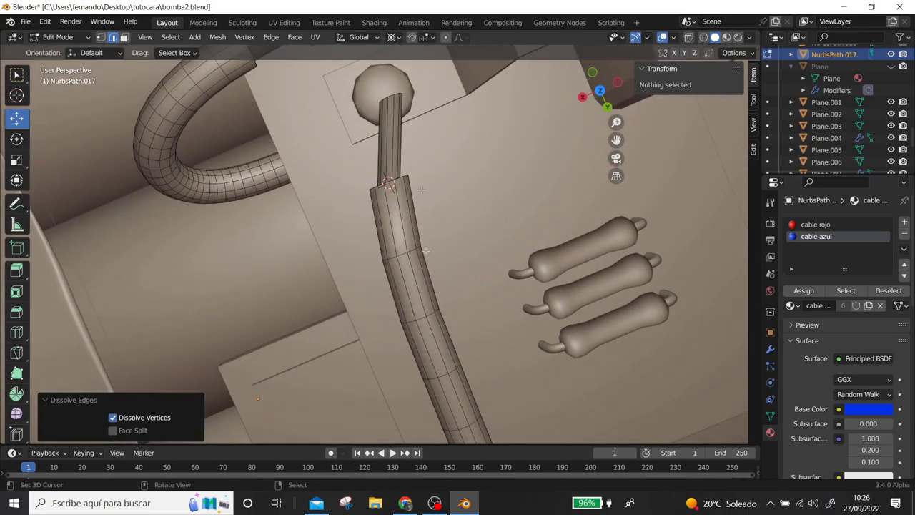
left_click(390, 97, "alt")
middle_click_drag(391, 97, 439, 127)
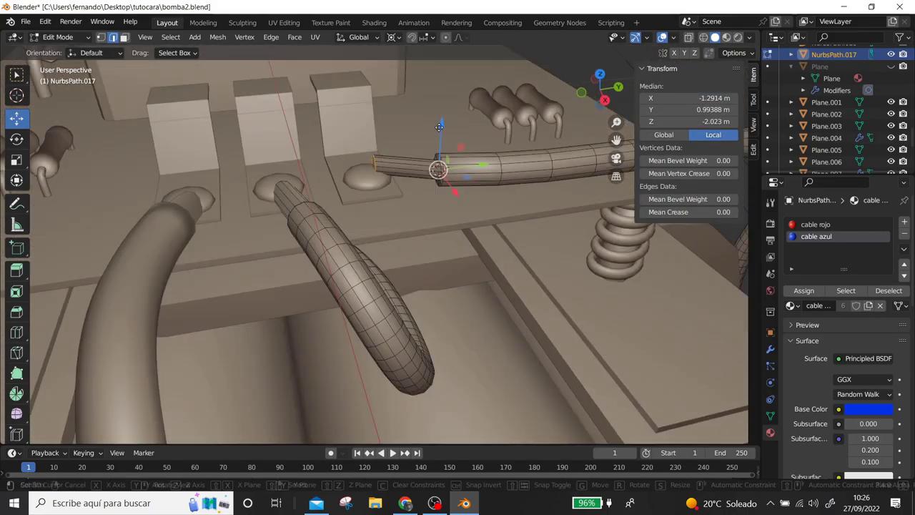
left_click(441, 139)
scroll(440, 140, "down", 5)
middle_click_drag(441, 139, 571, 281)
key("Tab")
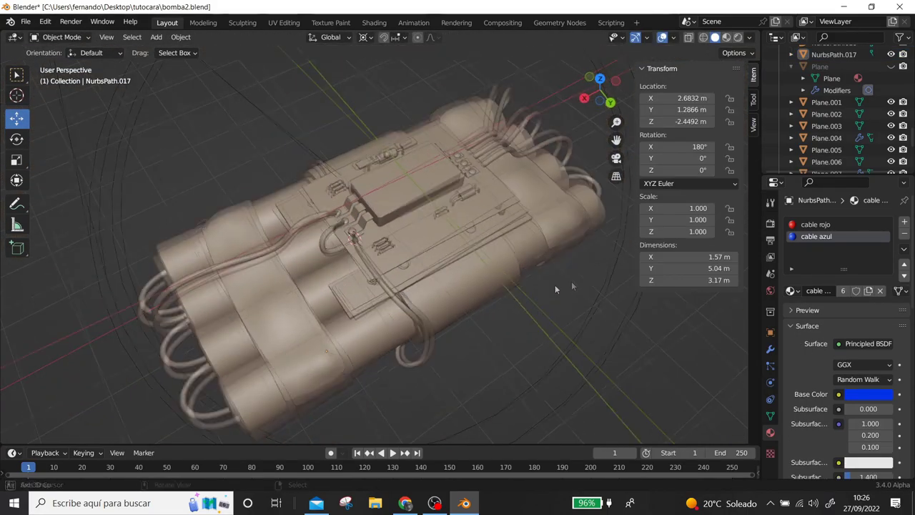
Convert cable NurbsPath.010 to a mesh and extend an inset tip onto its terminal knob.
scroll(571, 281, "up", 4)
scroll(424, 234, "up", 4)
left_click(425, 234)
middle_click_drag(424, 233, 435, 231)
key("Tab")
key("Tab")
left_click(180, 37)
left_click(314, 397)
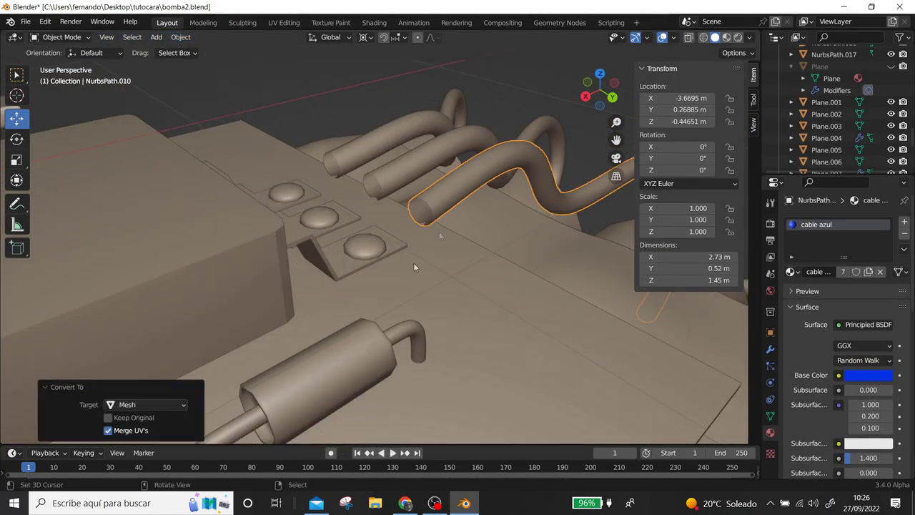
key("Tab")
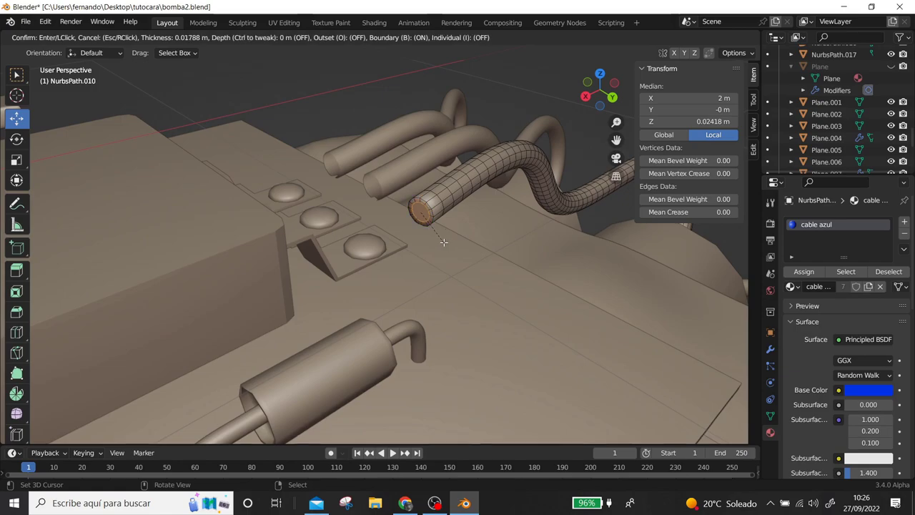
left_click(443, 242)
middle_click_drag(443, 242, 391, 294)
mouse_move(452, 358)
middle_mouse_down()
mouse_move(522, 300)
mouse_move(429, 257)
middle_mouse_up()
left_click(521, 299)
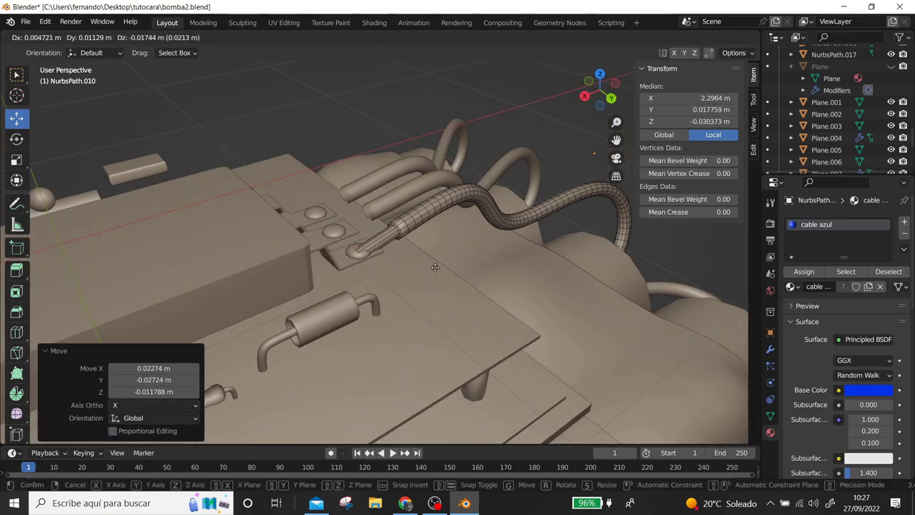
Convert cable NurbsPath.011 to a mesh, then inset and extrude its end face into a thin tip.
middle_click_drag(397, 238, 458, 257)
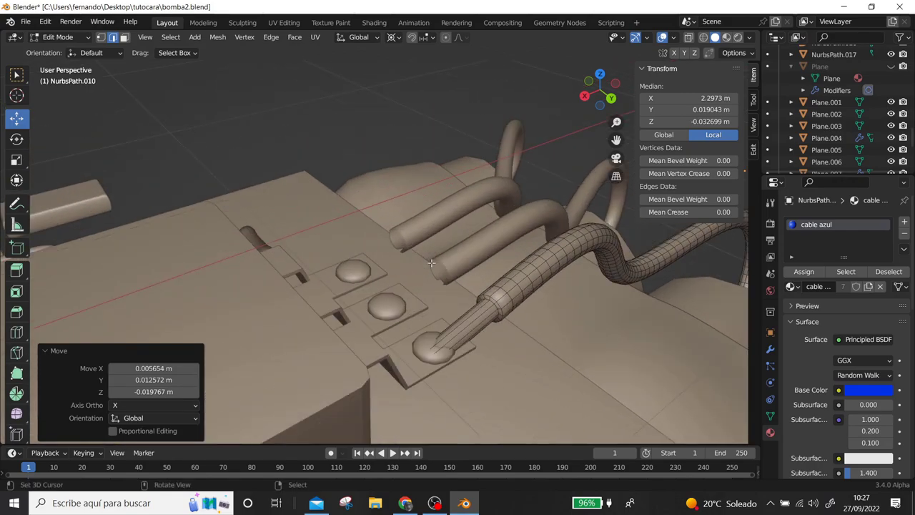
key("Tab")
left_click(458, 257)
key("Tab")
key("Tab")
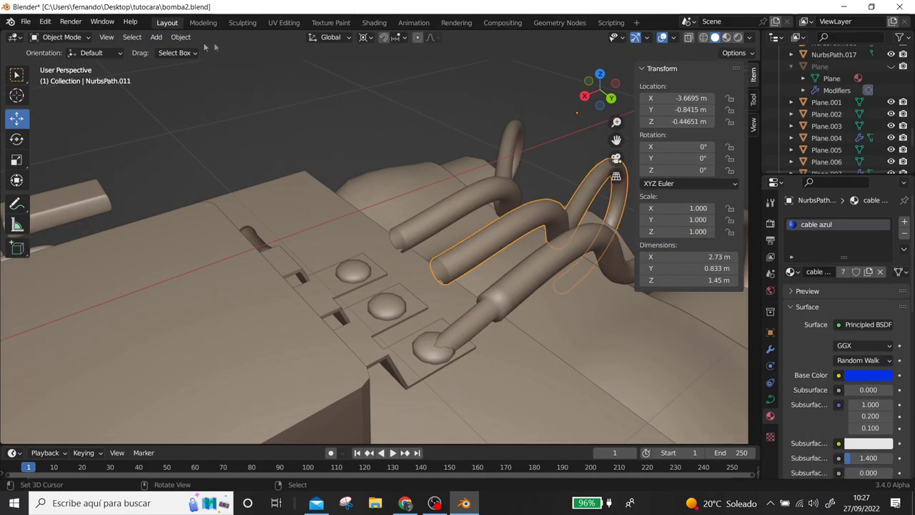
left_click(181, 37)
left_click(308, 397)
key("Tab")
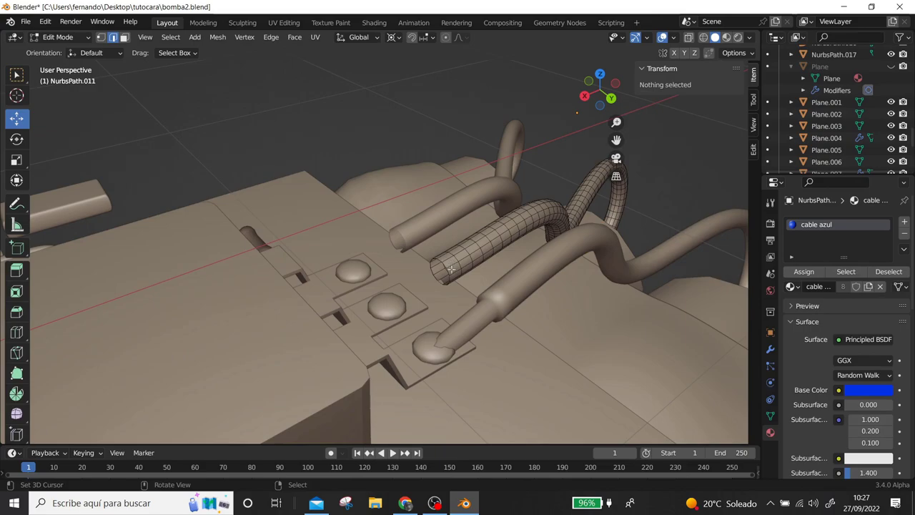
key("i")
left_click(451, 288)
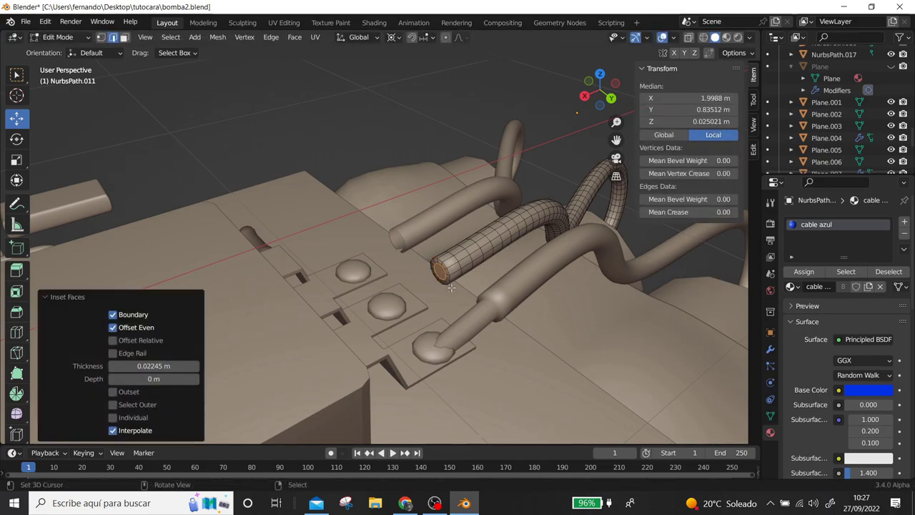
key("e")
middle_click_drag(207, 444, 508, 124)
left_click(428, 136)
Give the red NurbsPath.012 cable a thin tip lowered onto its terminal knob.
mouse_move(429, 136)
middle_mouse_down()
mouse_move(450, 227)
mouse_move(466, 223)
middle_mouse_up()
key("Tab")
left_click(452, 227)
key("Tab")
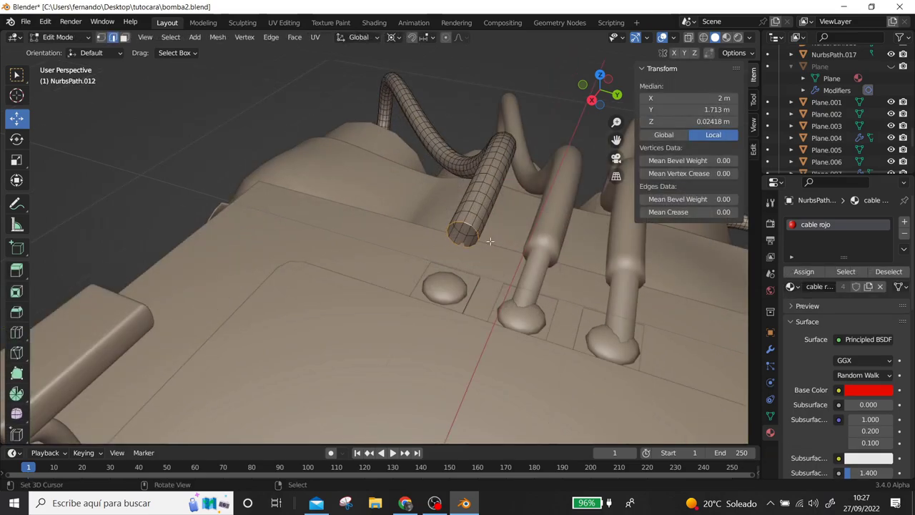
left_click(483, 237)
middle_click_drag(484, 237, 407, 247)
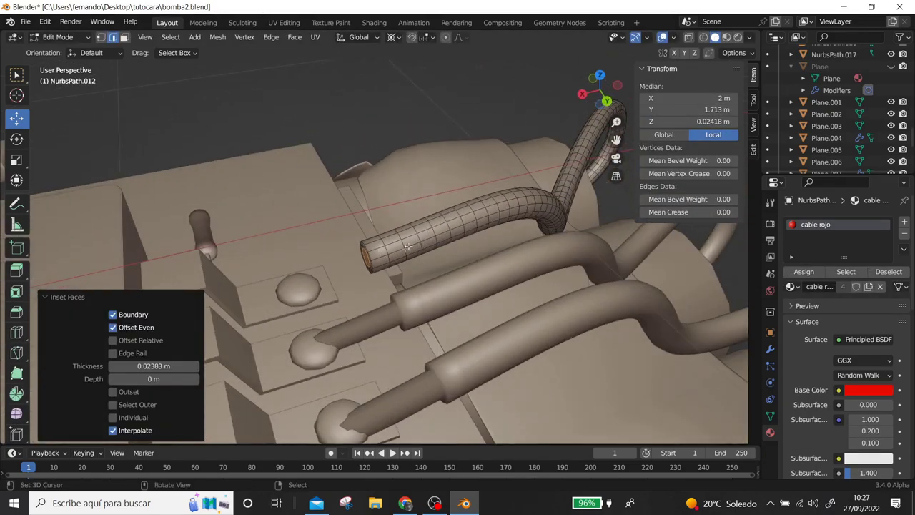
left_click(523, 135)
left_click(534, 173)
scroll(548, 210, "down", 5)
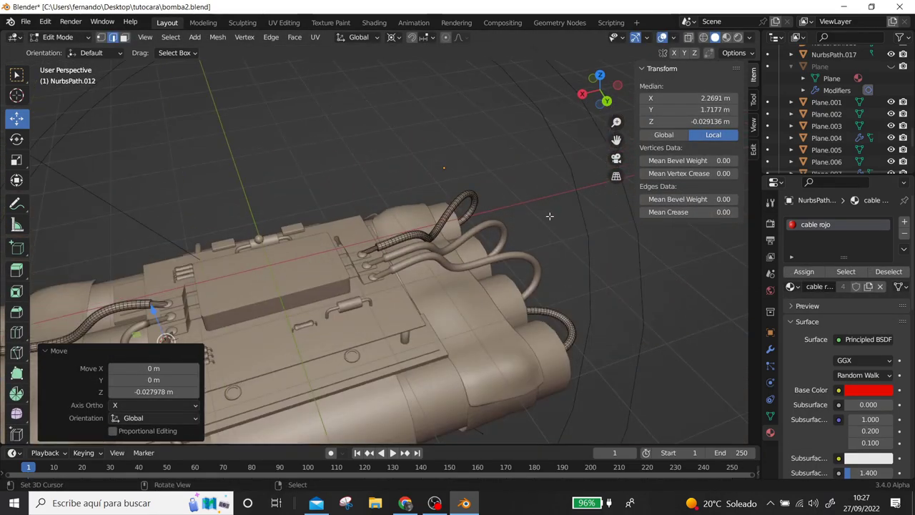
key("Tab")
scroll(564, 267, "down", 3)
Save bomba2.blend and preview the whole bomb with rendered shading.
left_click(25, 22)
left_click(42, 98)
scroll(400, 243, "up", 3)
mouse_move(457, 236)
middle_mouse_down()
mouse_move(400, 243)
mouse_move(524, 284)
mouse_move(555, 373)
mouse_move(612, 306)
mouse_move(550, 241)
mouse_move(453, 253)
mouse_move(477, 284)
mouse_move(641, 275)
mouse_move(137, 323)
mouse_move(298, 307)
middle_mouse_up()
left_click(737, 37)
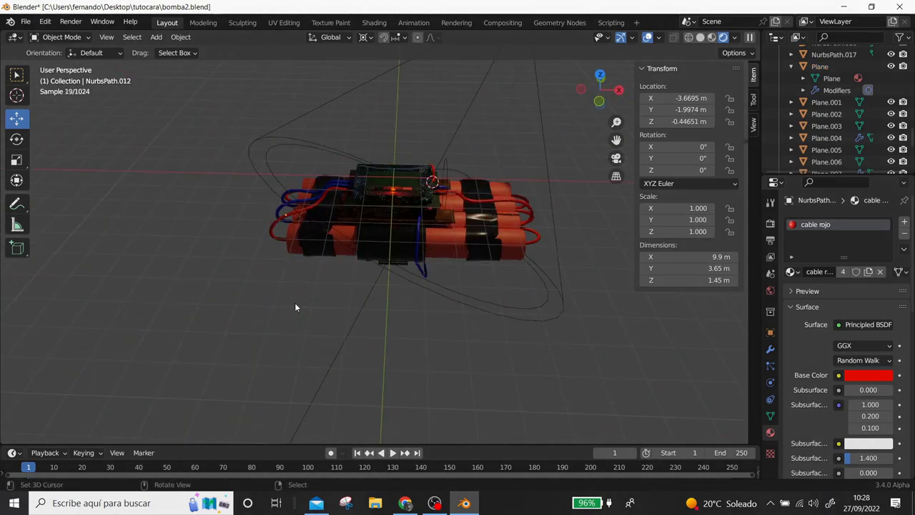
Switch to the Sculpting workspace with cable NurbsPath.012 in mesh editing.
scroll(405, 289, "up", 5)
key("Tab")
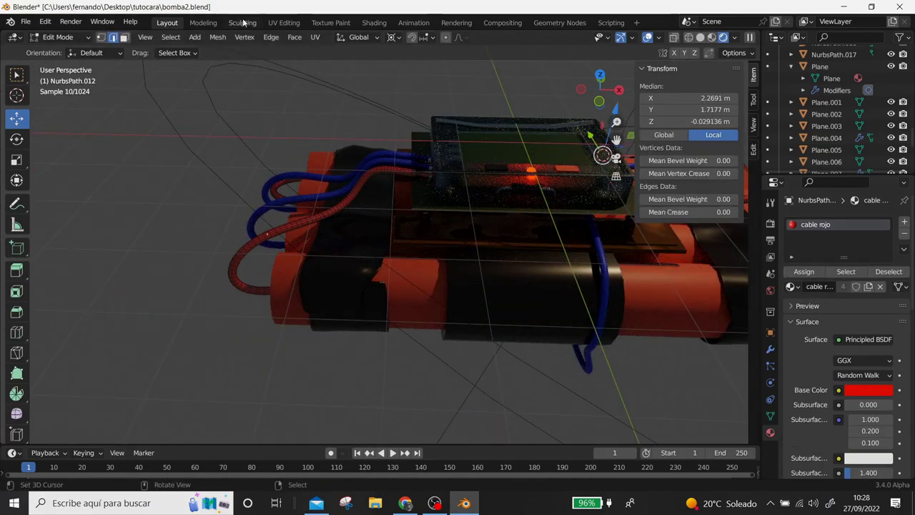
left_click(242, 22)
key("Tab")
key("Tab")
key("Tab")
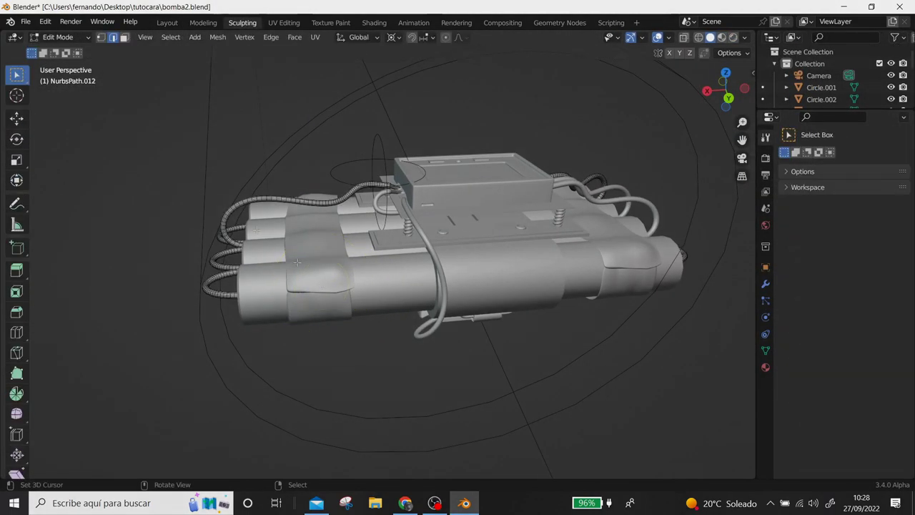
key("Tab")
Put tape band Plane.003 into sculpting and orbit around the dynamite tubes.
left_click(167, 23)
left_click(242, 22)
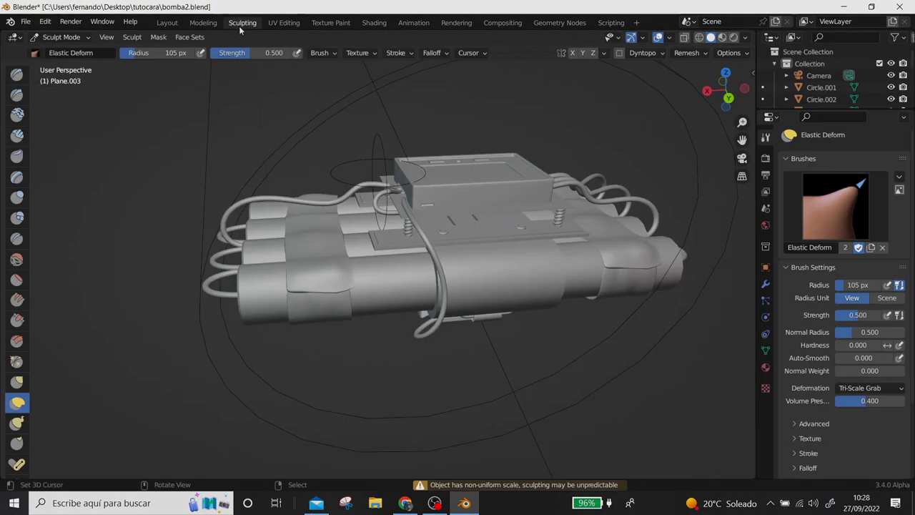
key("Tab")
key("Tab")
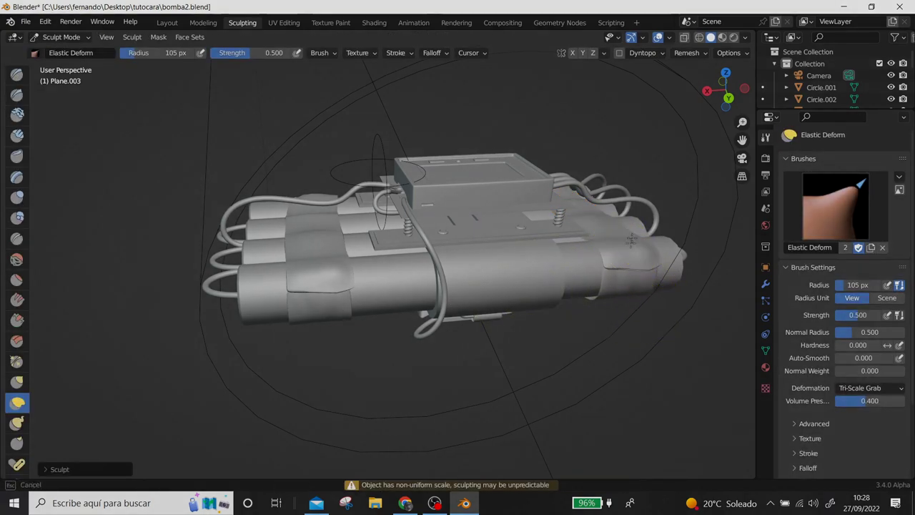
middle_click_drag(652, 263, 413, 338)
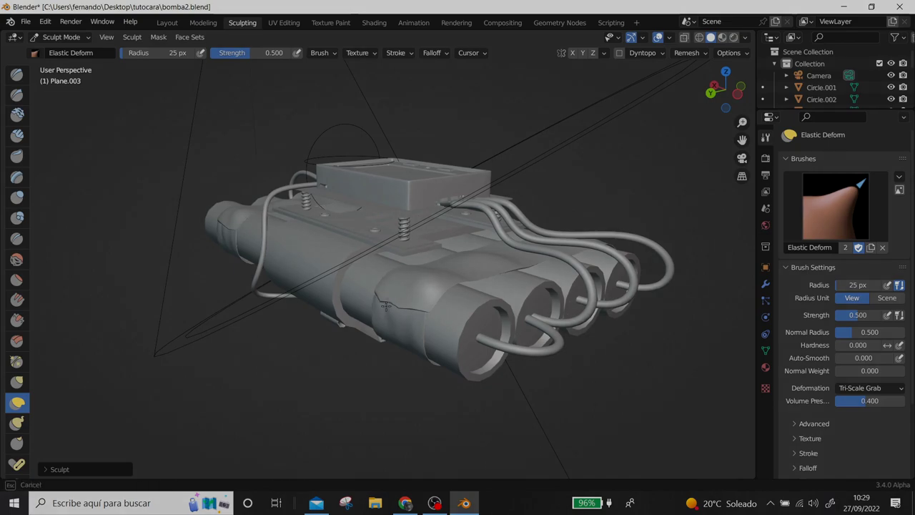
middle_click_drag(413, 312, 181, 225)
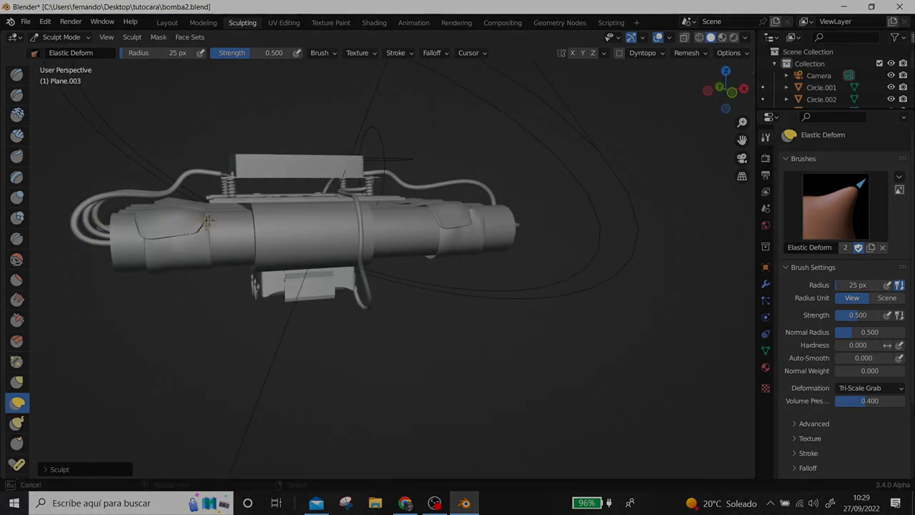
mouse_move(193, 249)
middle_mouse_down()
mouse_move(221, 224)
mouse_move(473, 254)
middle_mouse_up()
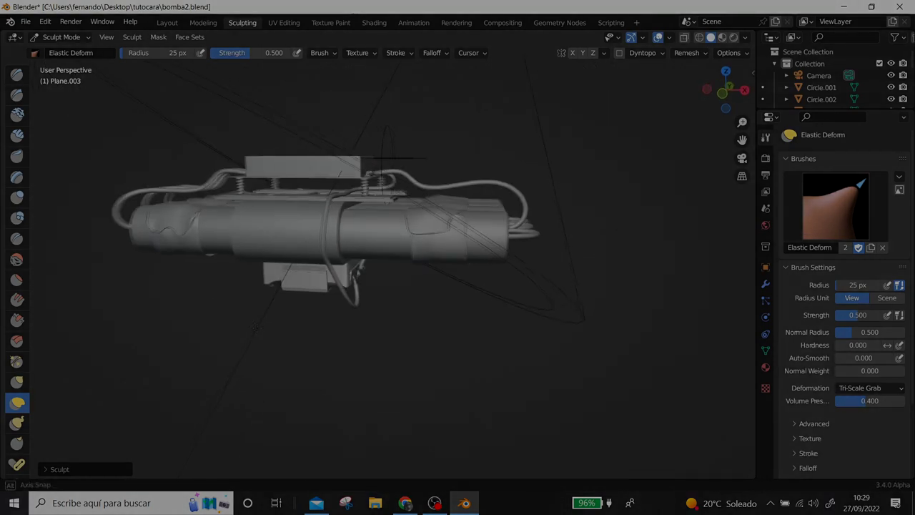